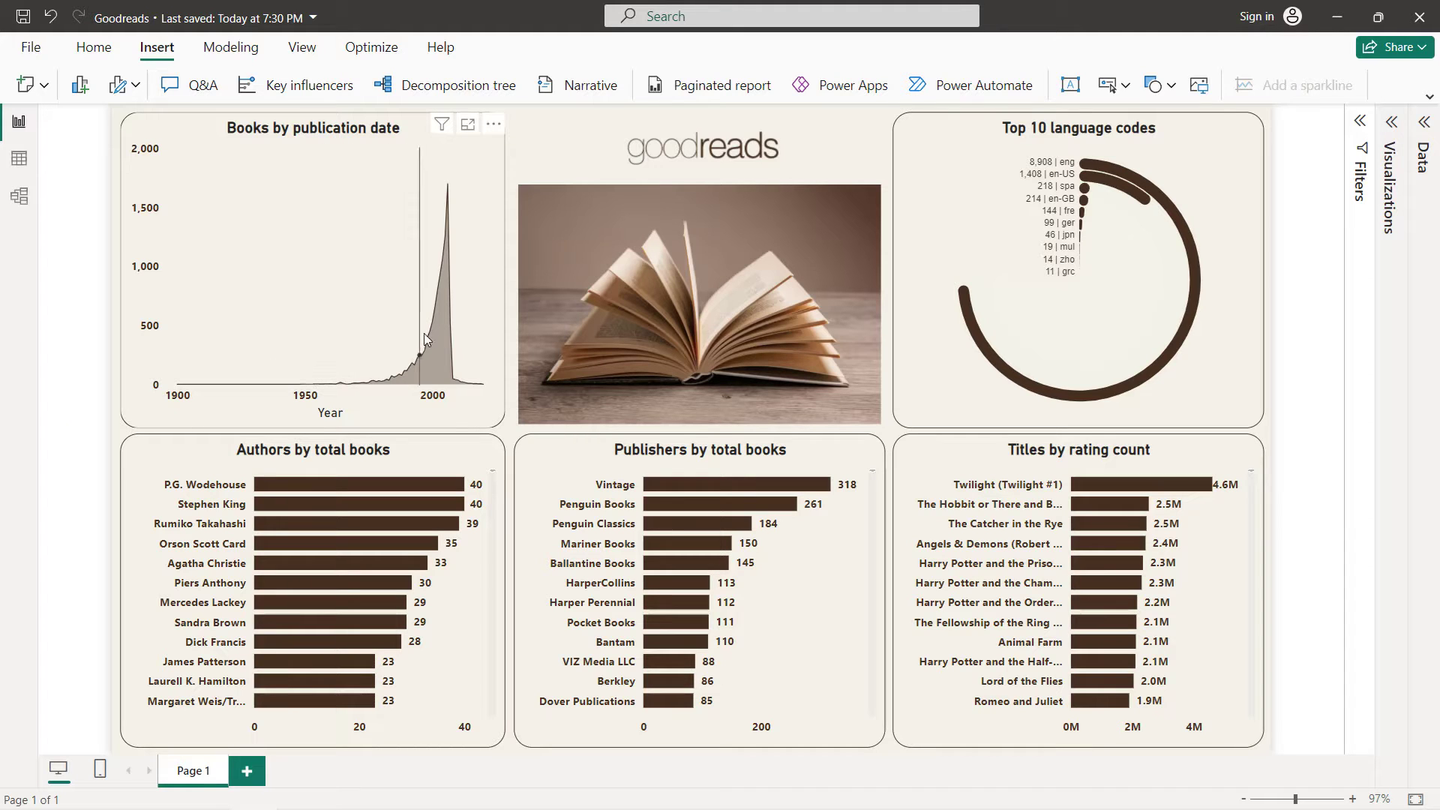
mouse_move(429, 334)
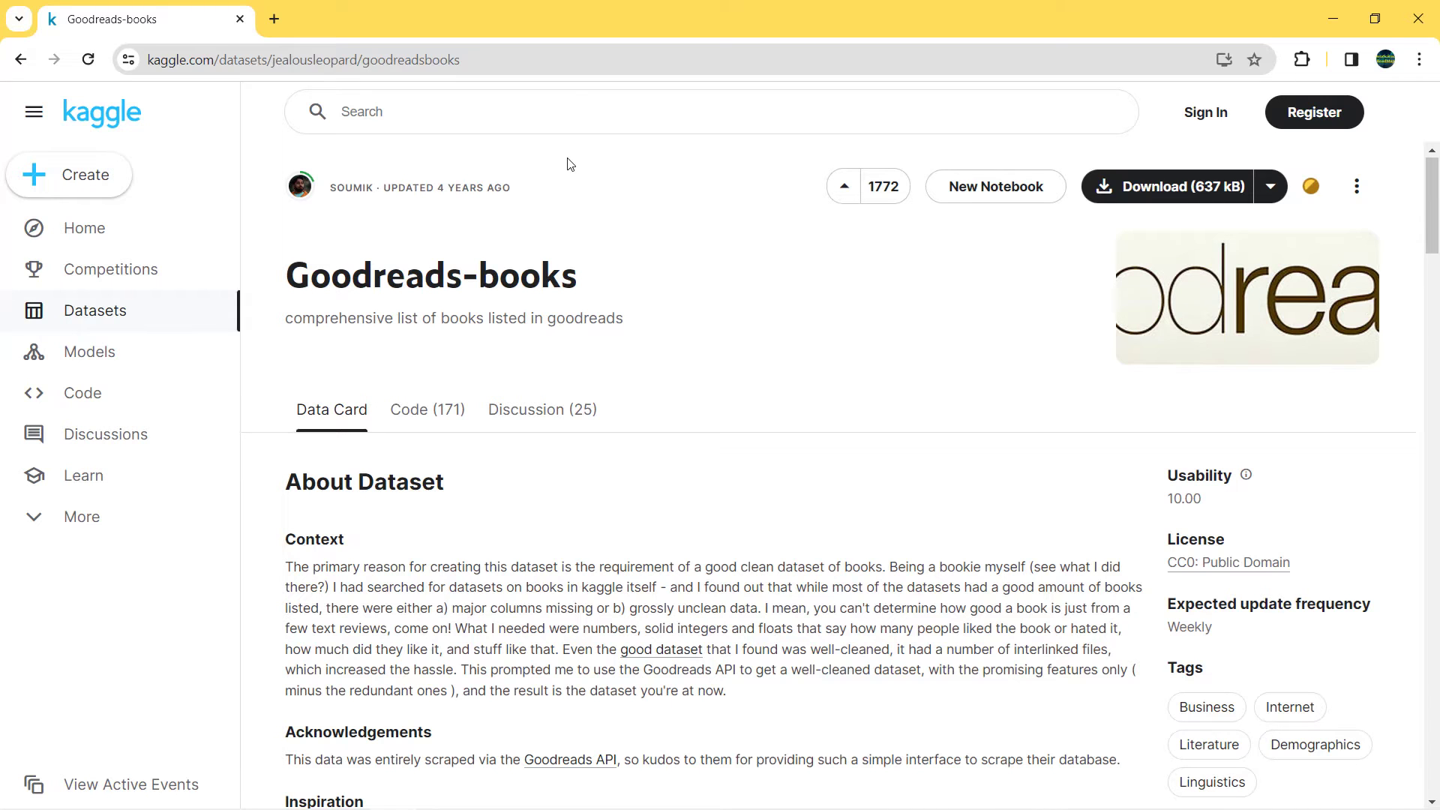
- Examine the books.csv column descriptions and sample rows on the Goodreads-books dataset page, from bookID through text_reviews_count
left_click(567, 67)
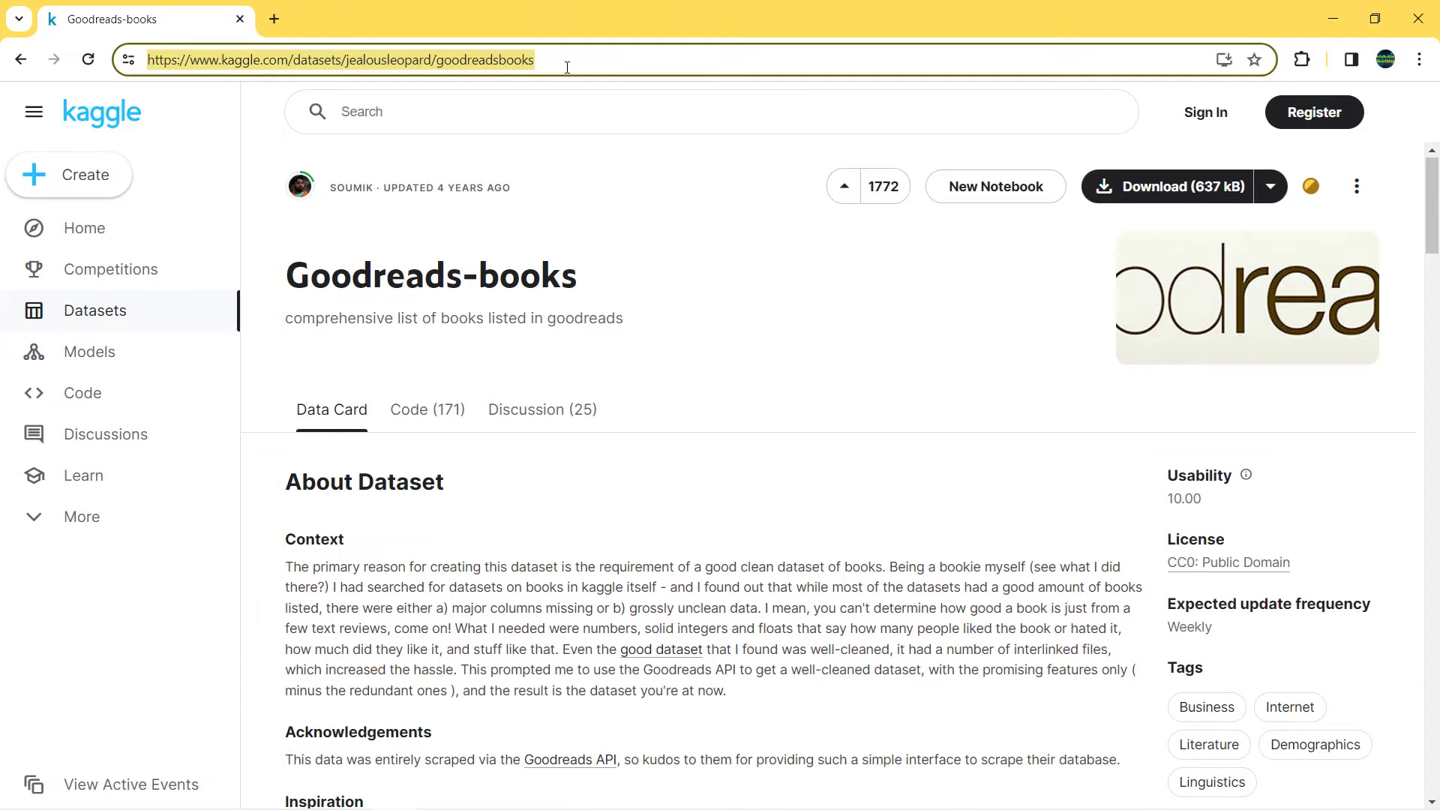
left_click(646, 302)
scroll(648, 301, "down", 15)
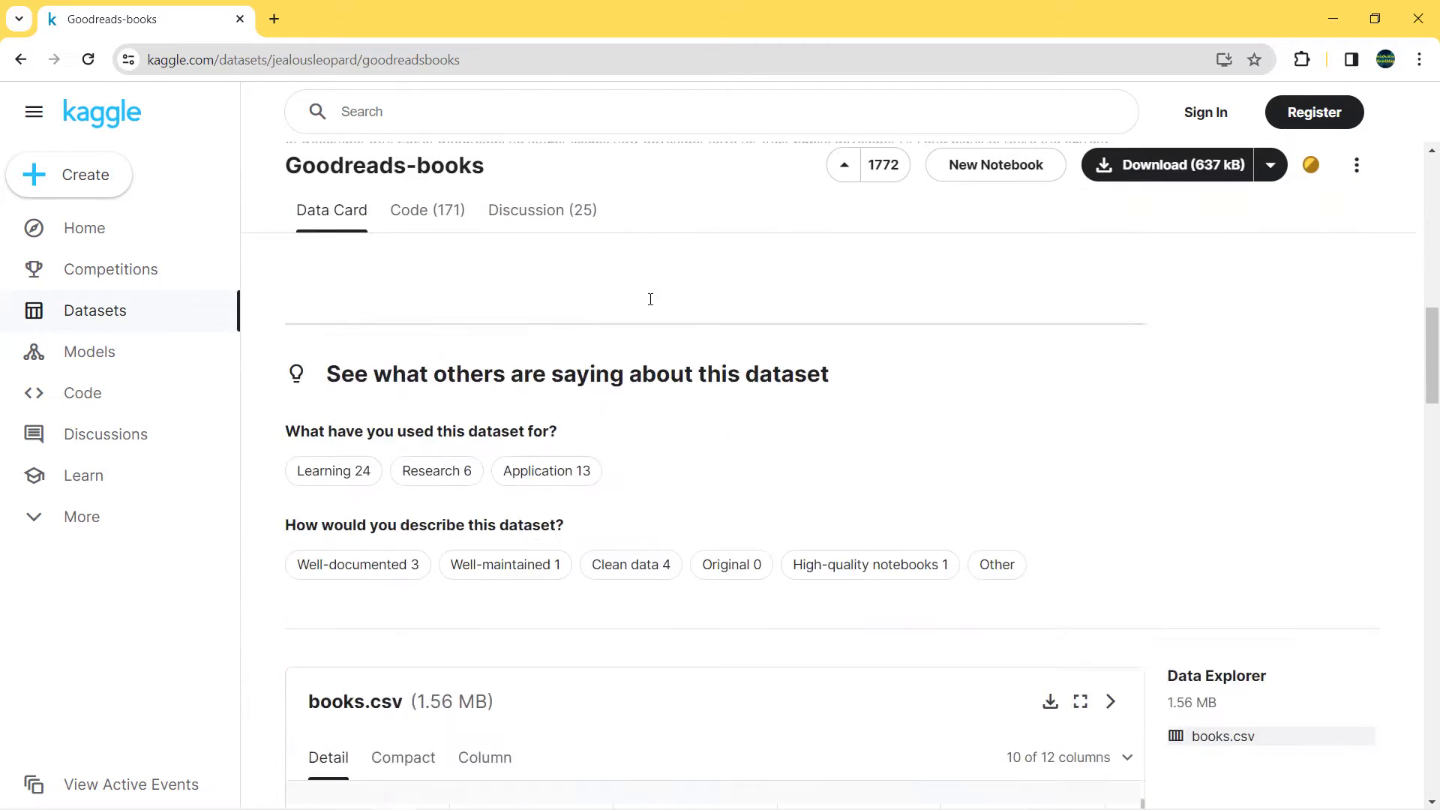
scroll(701, 316, "down", 4)
scroll(757, 339, "down", 1)
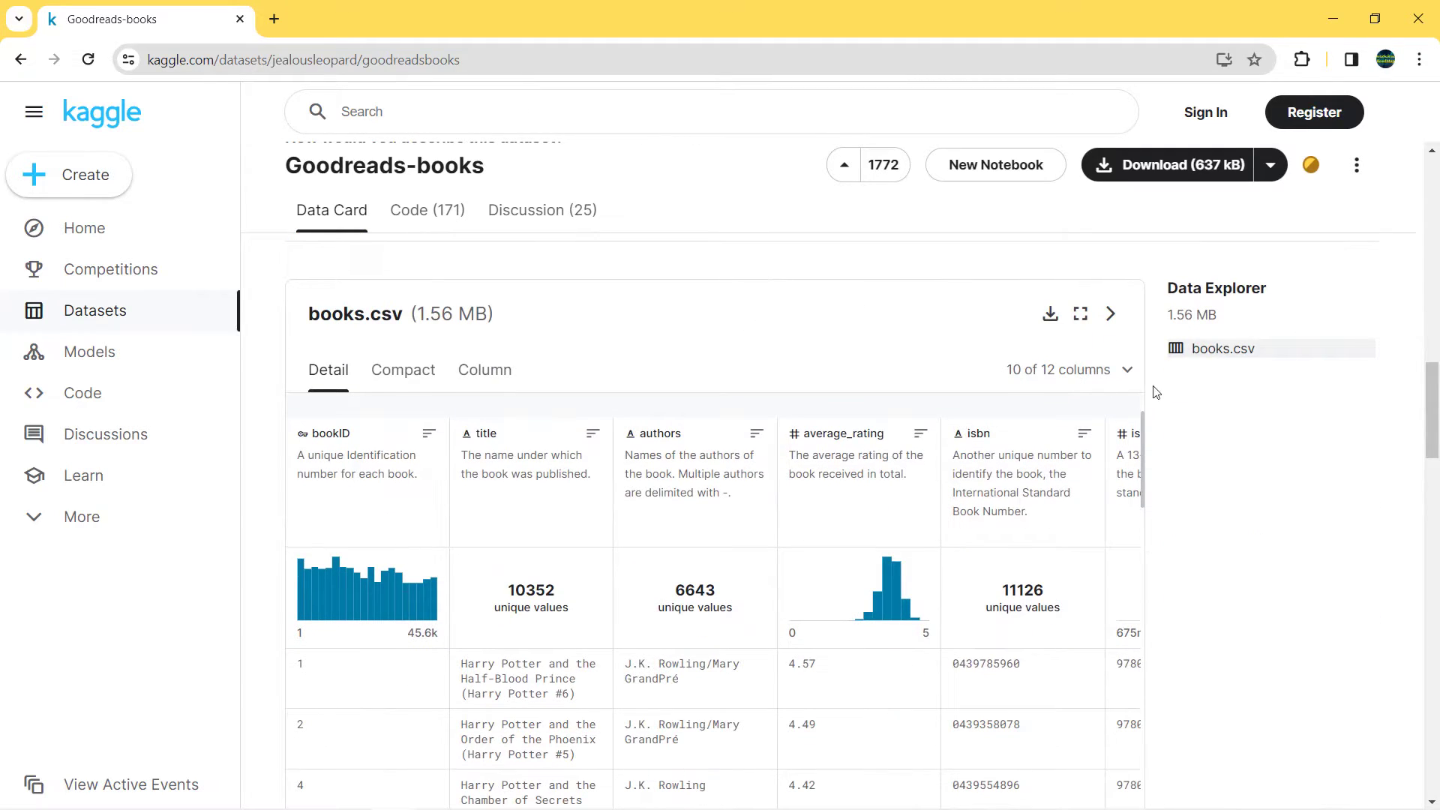
scroll(1155, 390, "down", 1)
scroll(1429, 417, "down", 1)
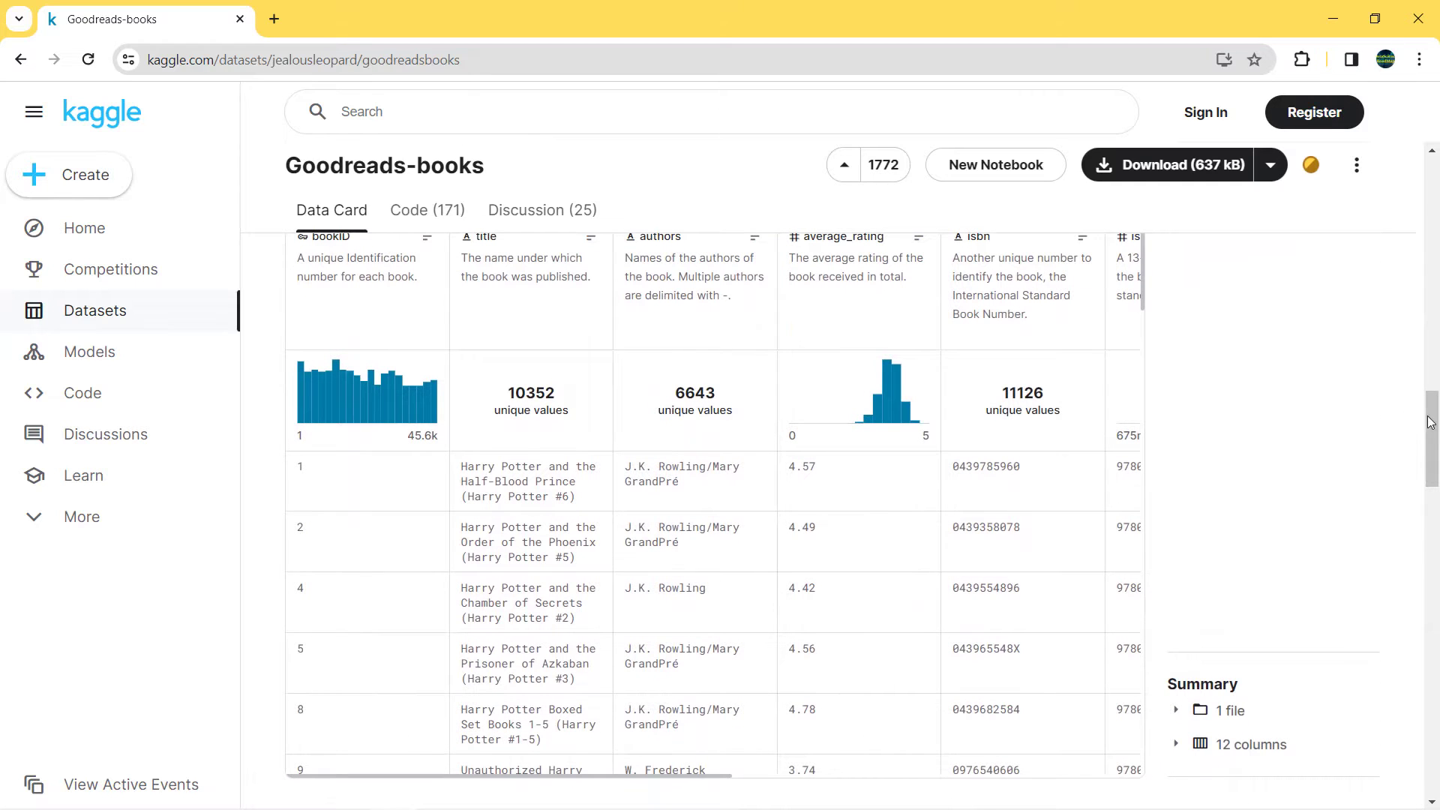
scroll(1431, 418, "up", 1)
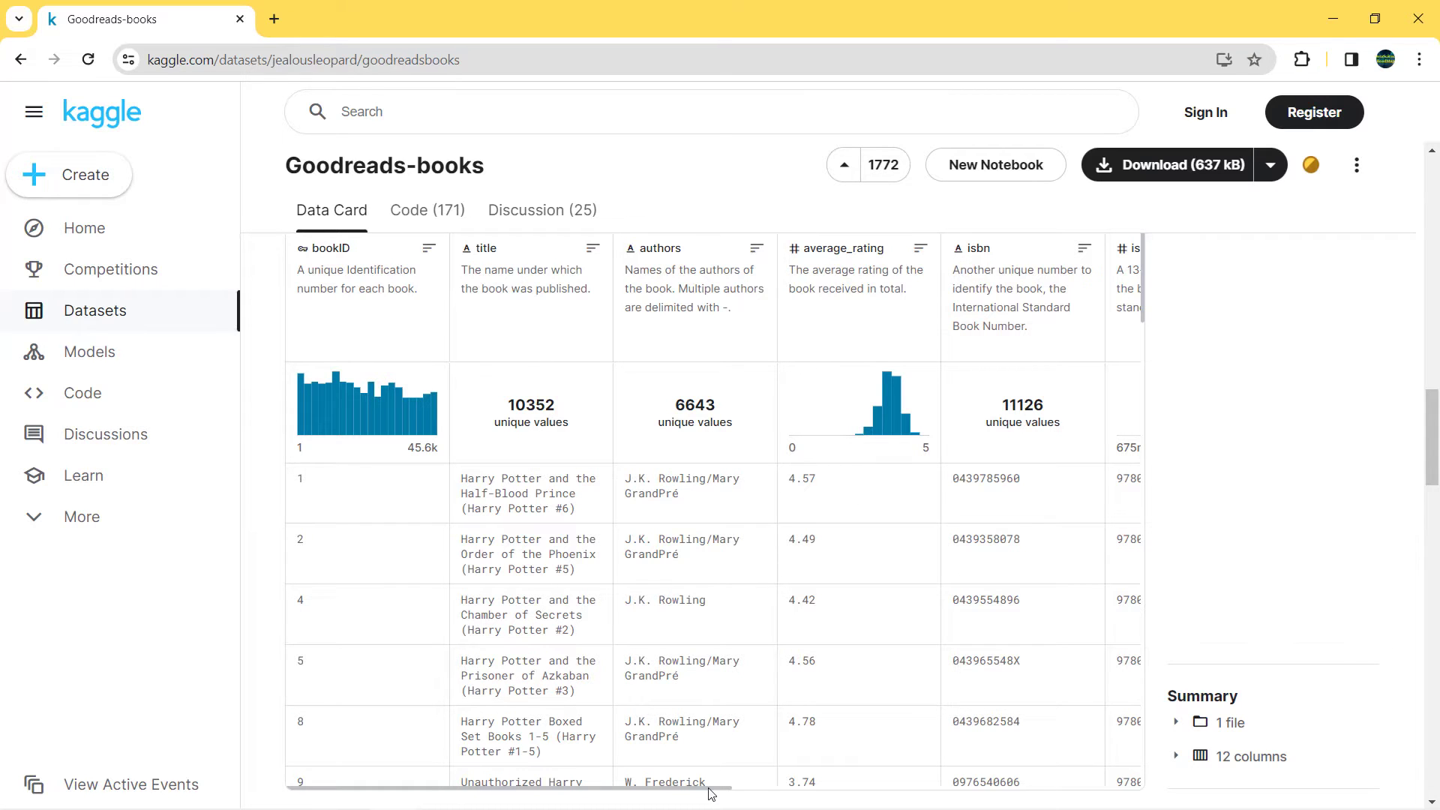
left_click_drag(711, 793, 939, 788)
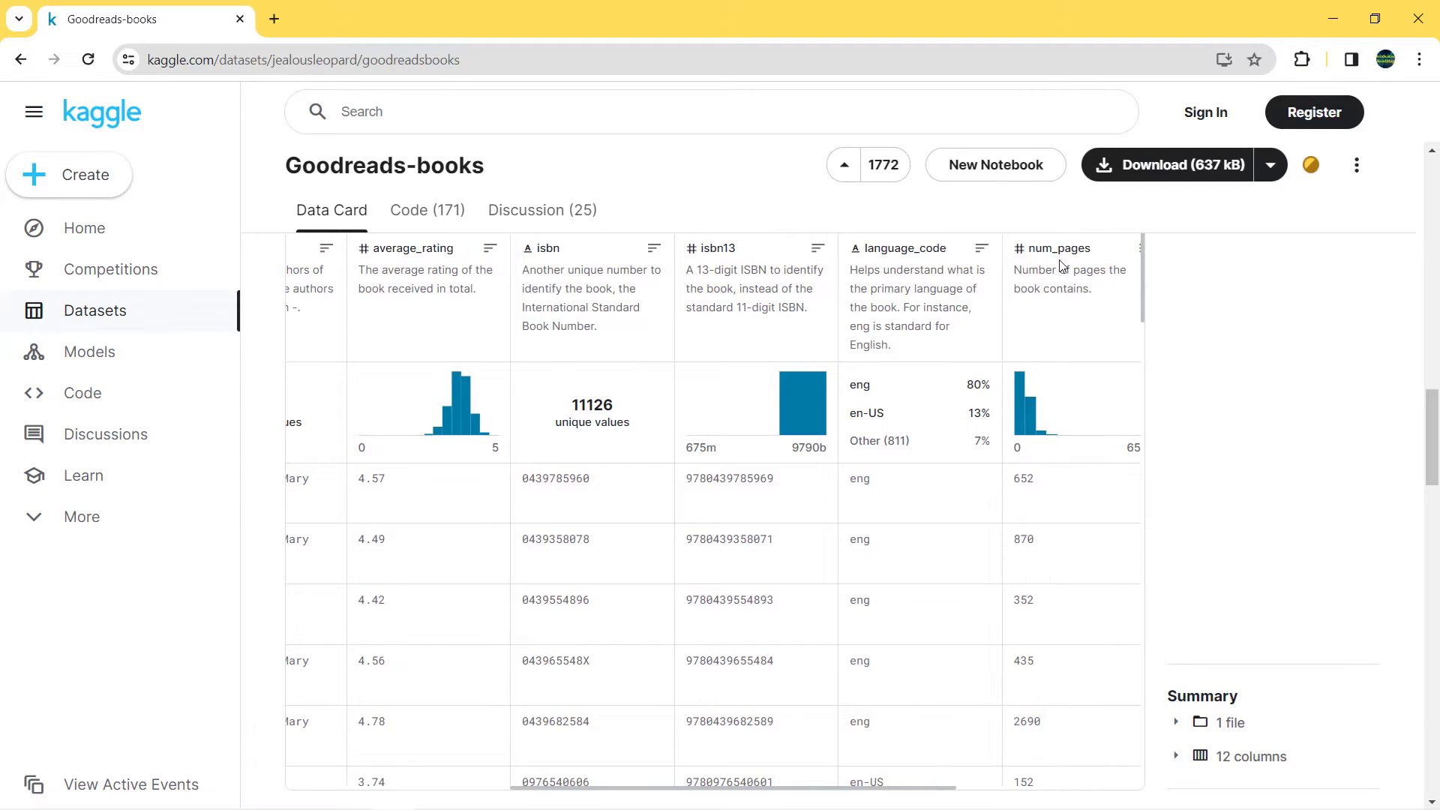
left_click_drag(750, 796, 1146, 788)
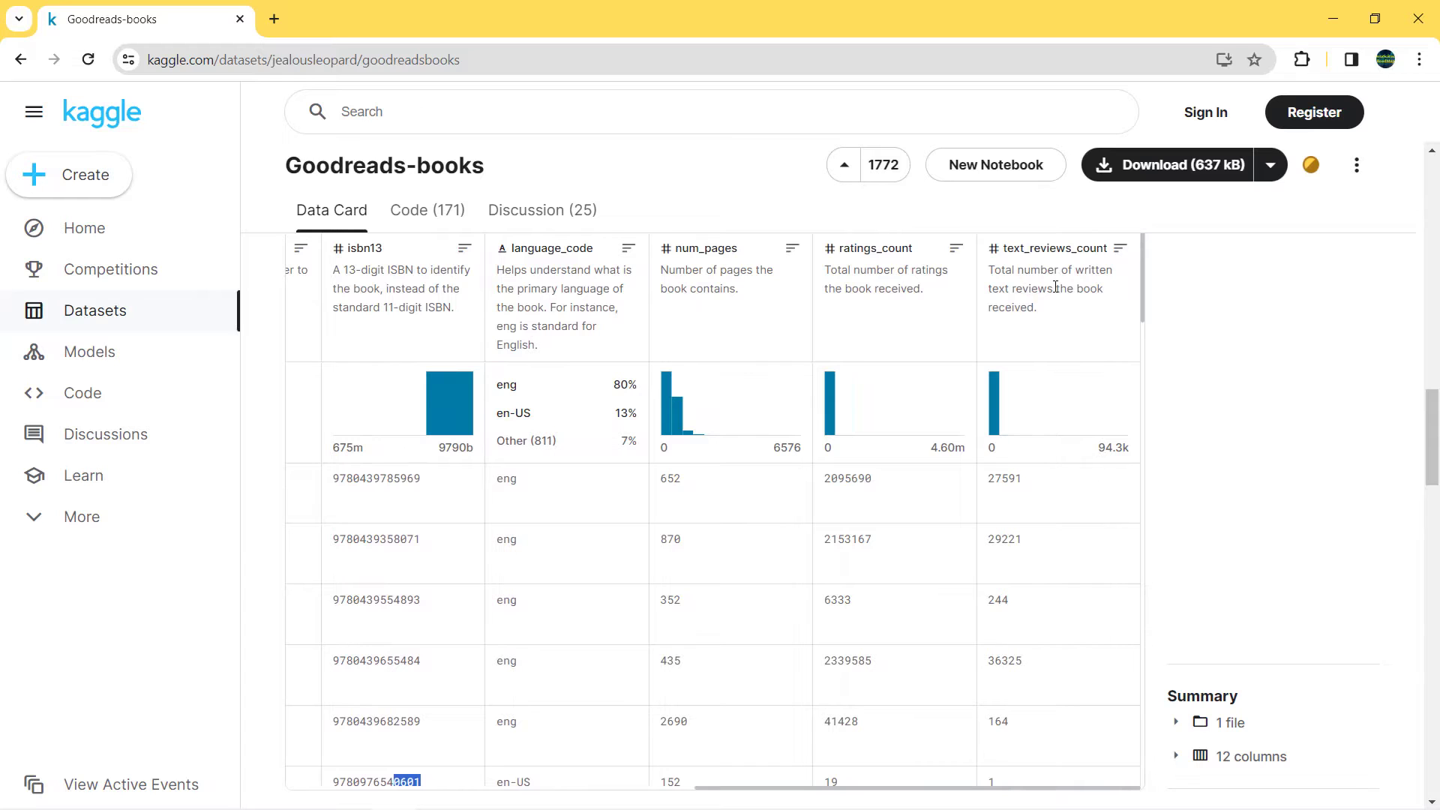
scroll(1169, 286, "up", 2)
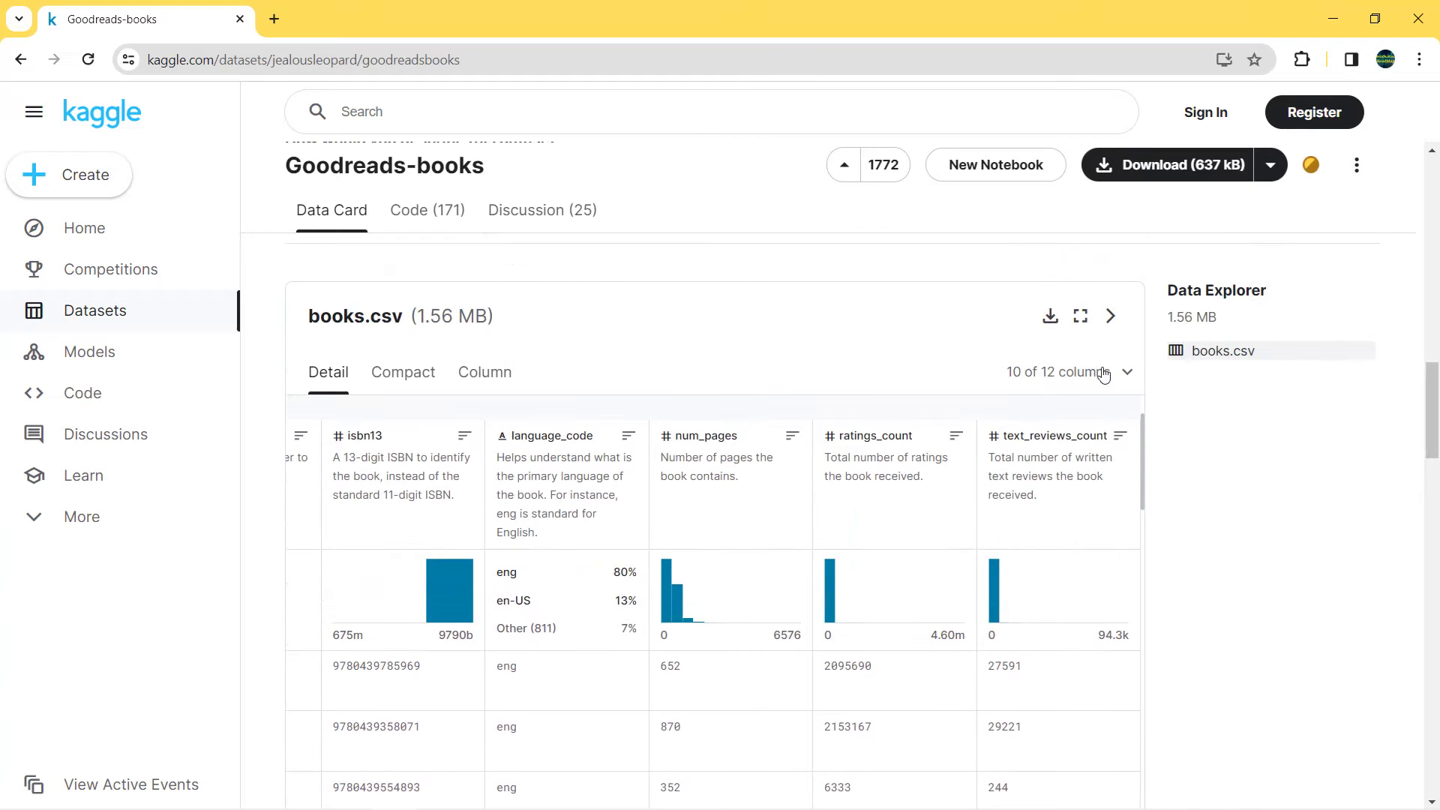
- Include all 12 columns in the books.csv preview and inspect them through publication_date and publisher
left_click(1103, 374)
left_click(807, 466)
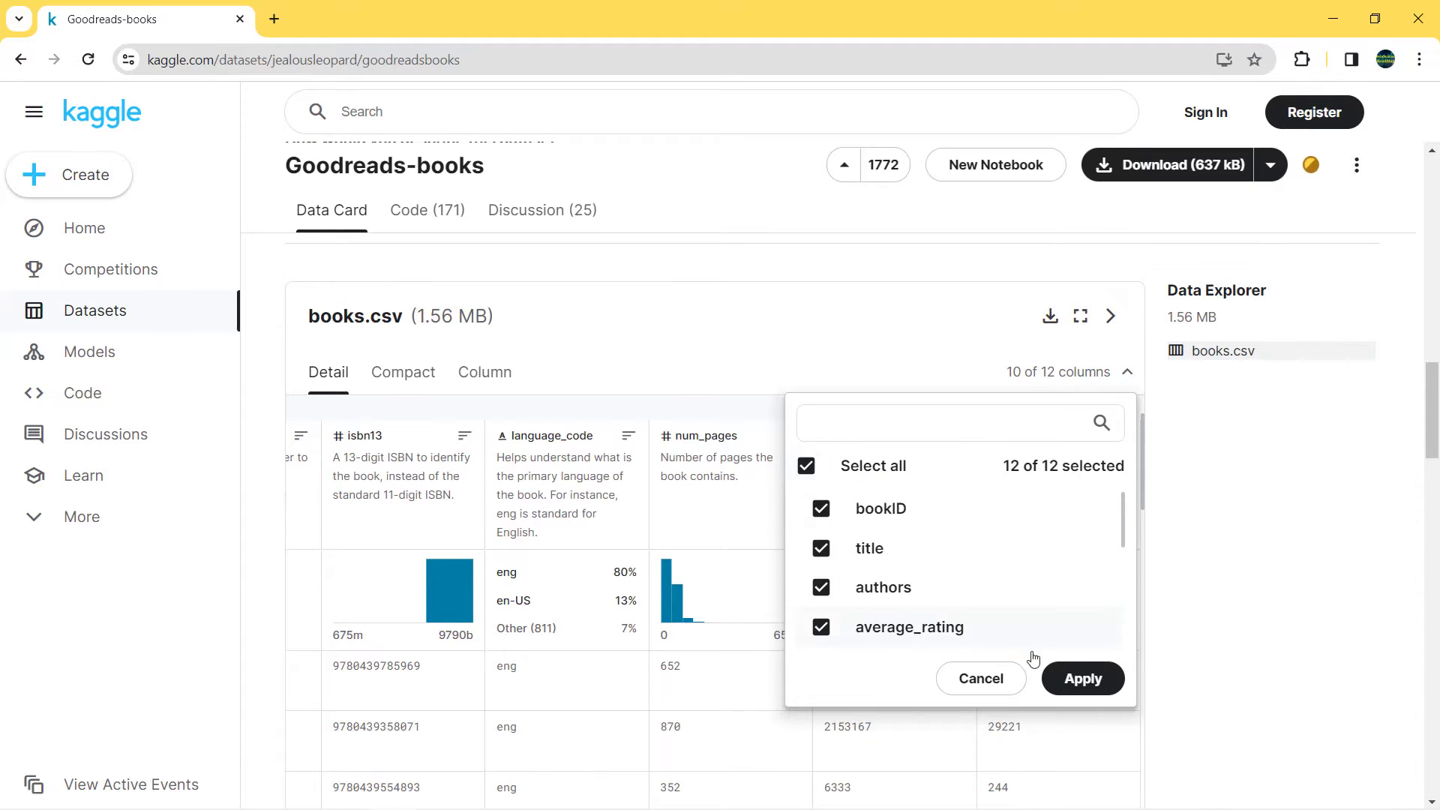
left_click(1079, 678)
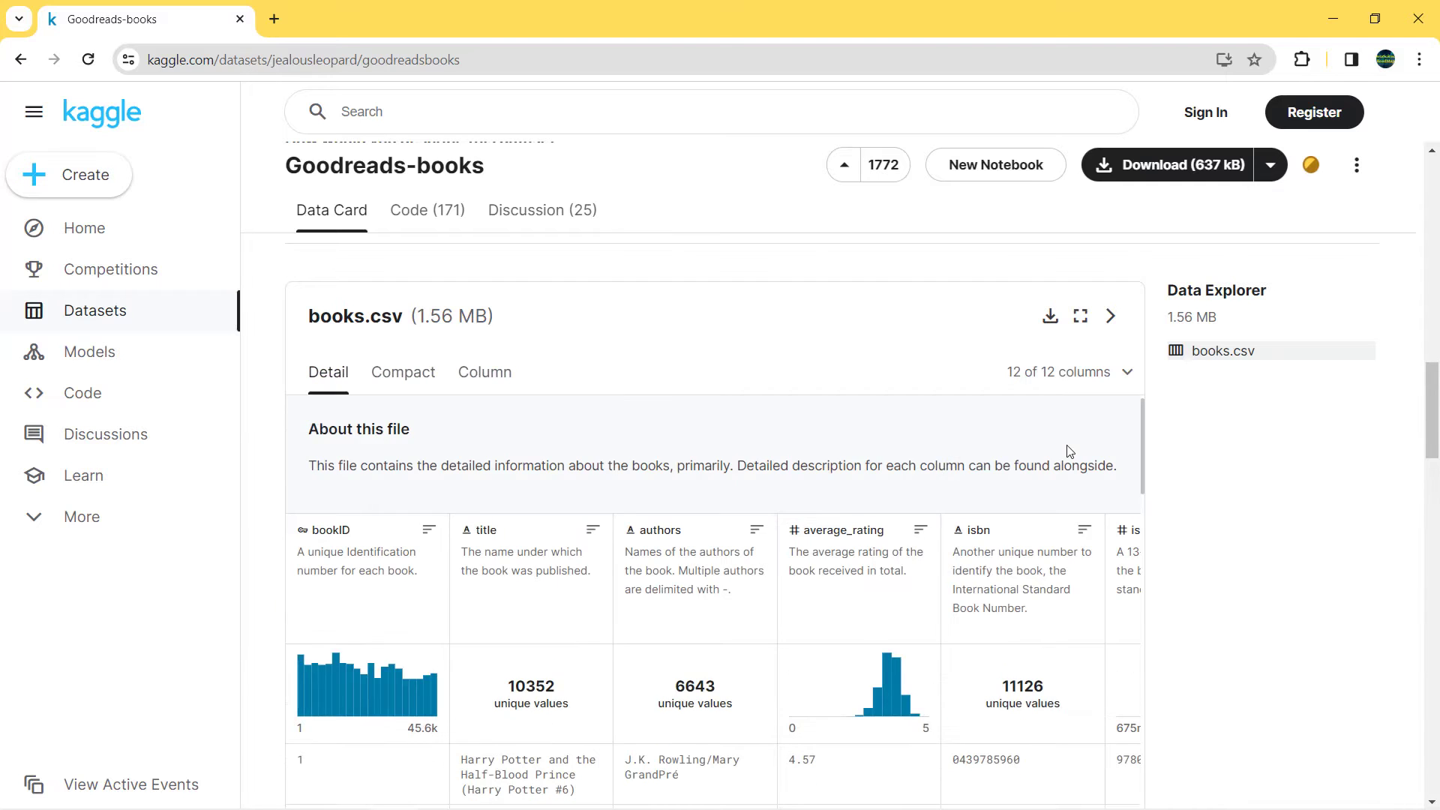
scroll(1070, 450, "down", 5)
scroll(1206, 441, "down", 5)
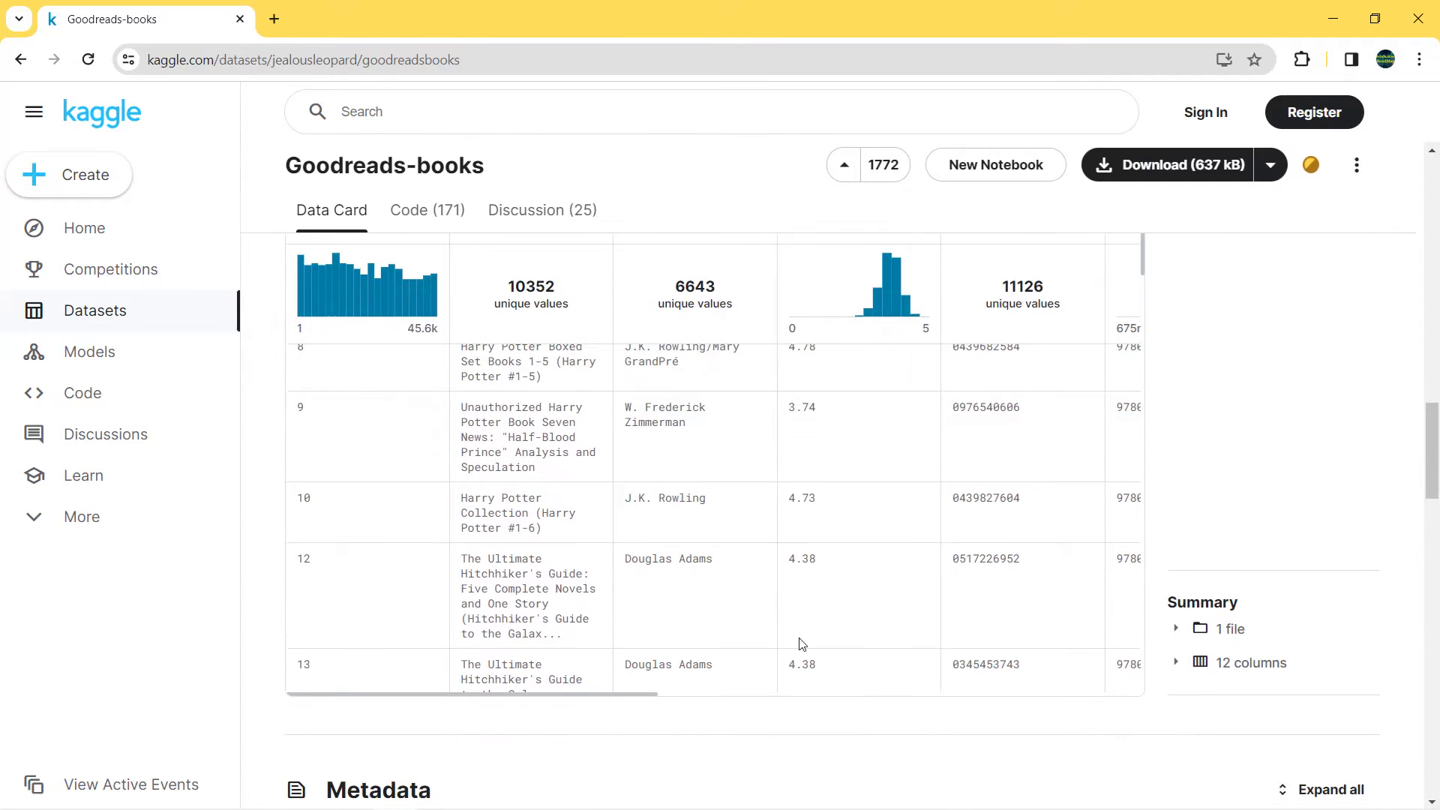
left_click_drag(651, 701, 1145, 698)
scroll(1177, 380, "up", 3)
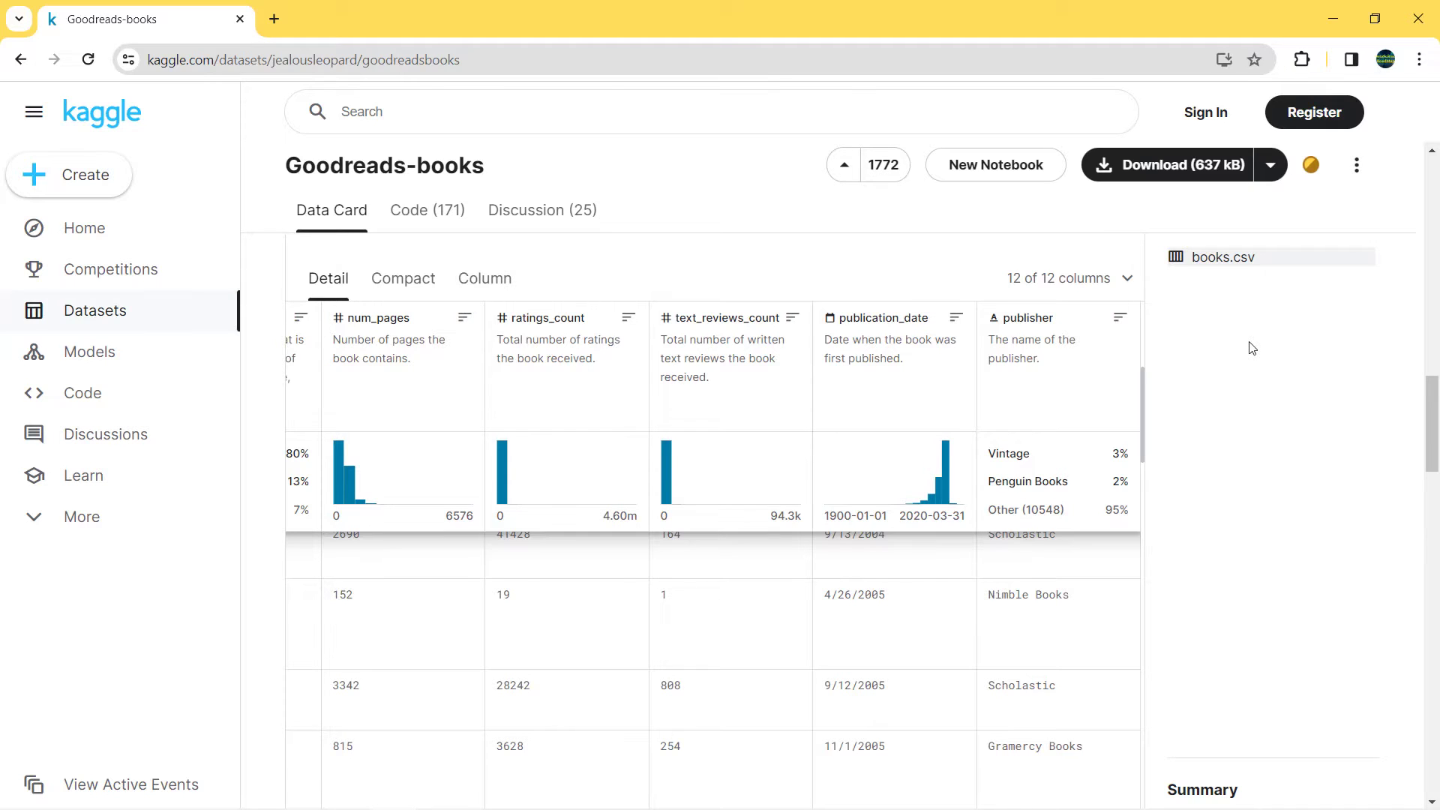
- Switch to Power BI Desktop and load the books.csv file into the blank report
key("alt+Tab")
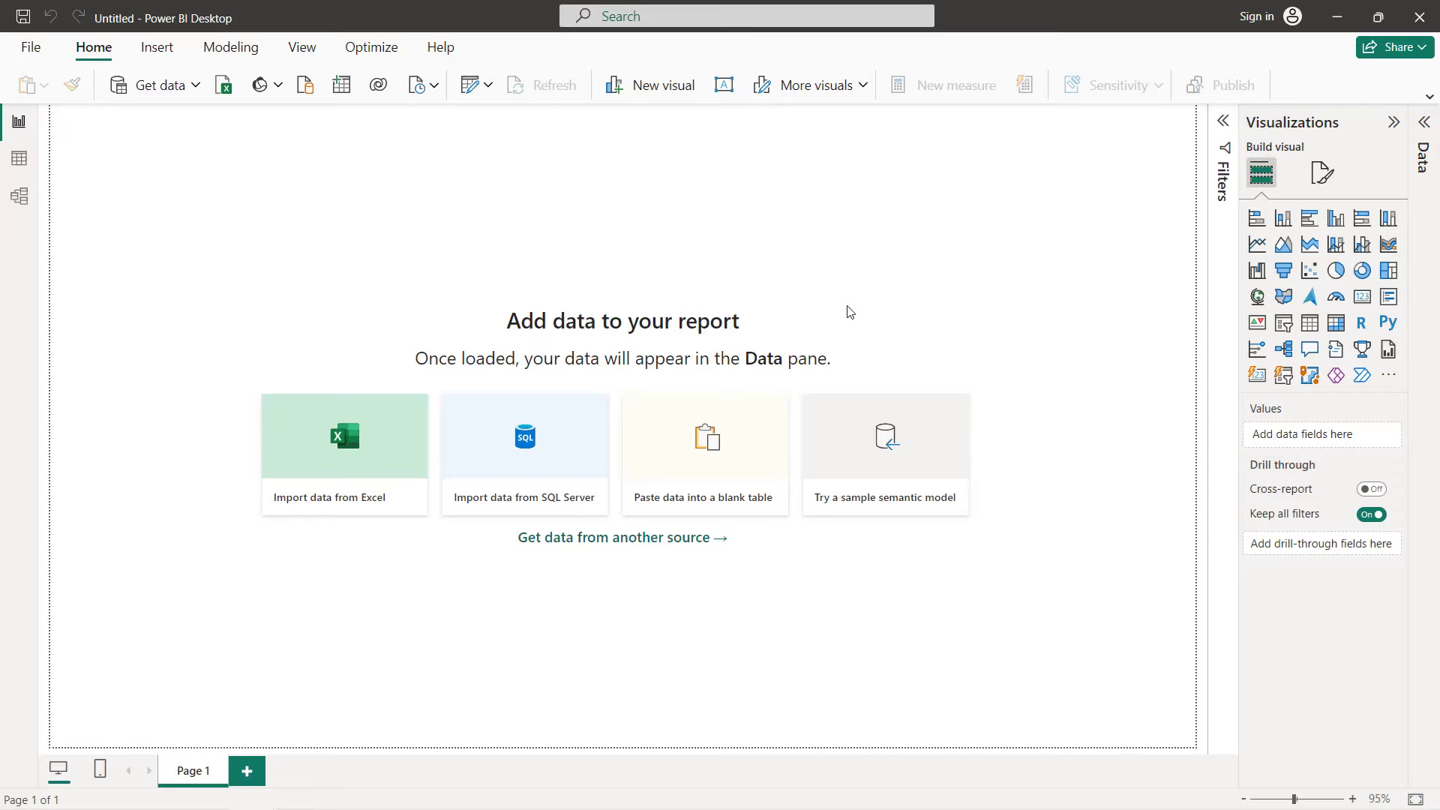
left_click(163, 93)
left_click(654, 230)
left_click(899, 678)
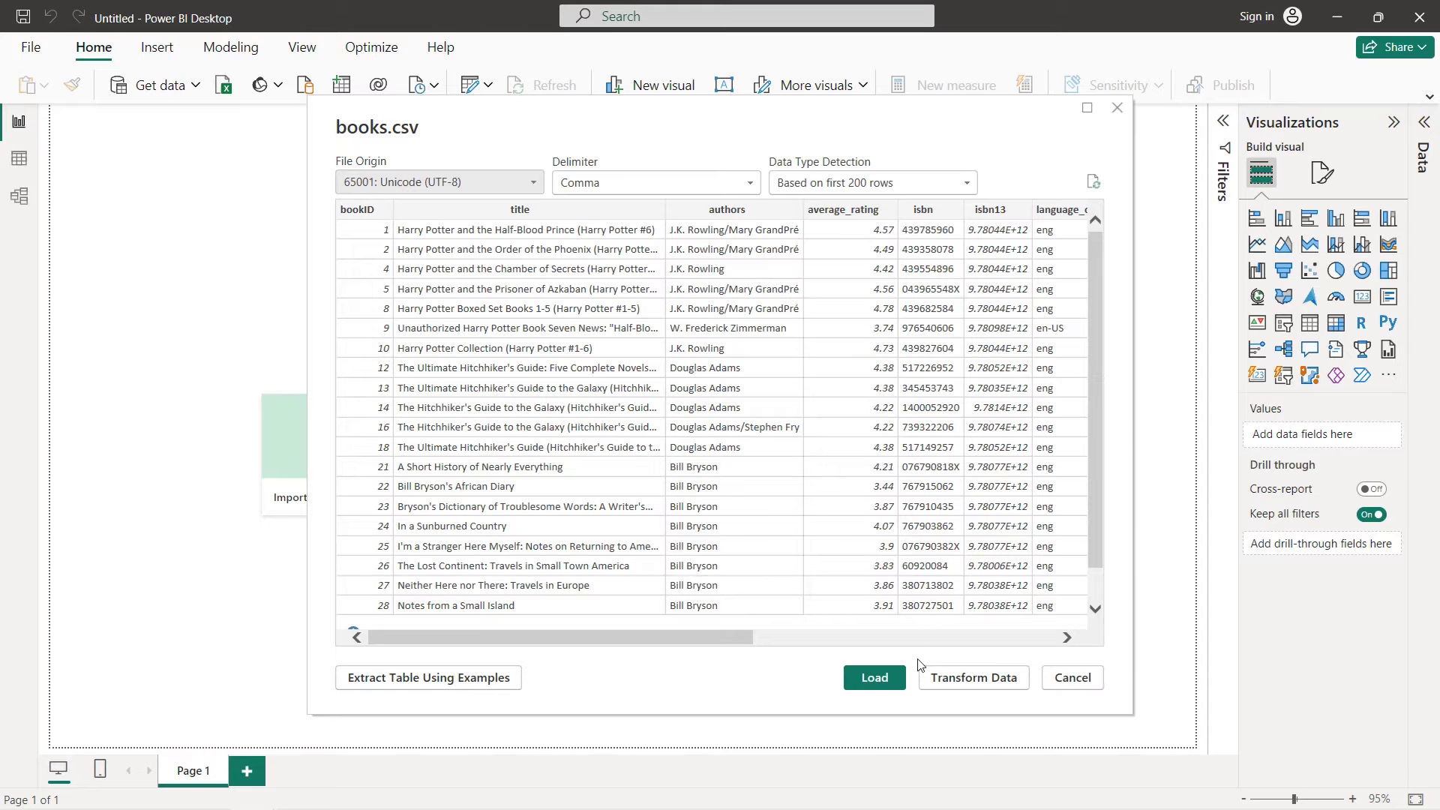
left_click(879, 679)
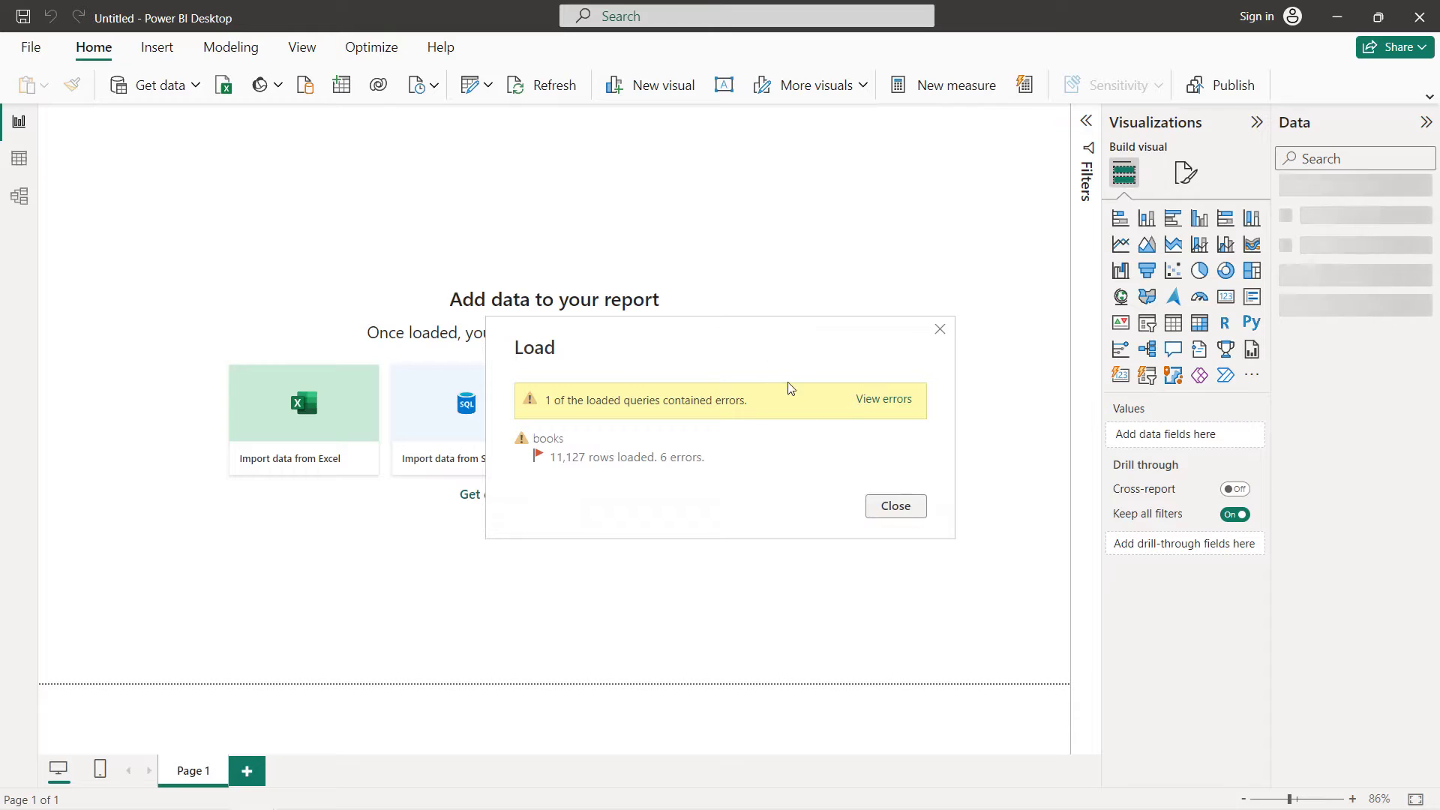
- View the load errors and remove the rows with average_rating errors from the Errors in books query
left_click(863, 407)
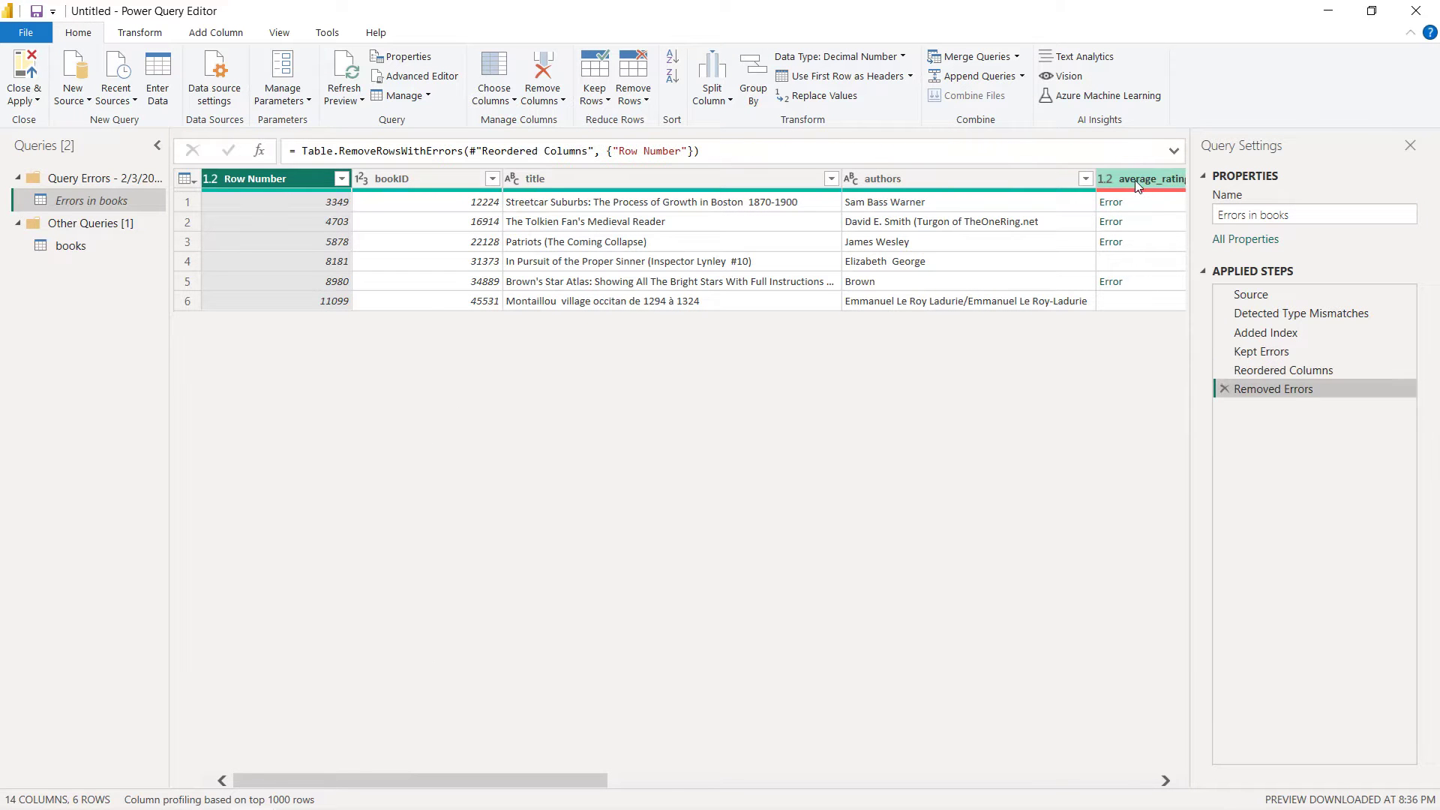
left_click(1135, 180)
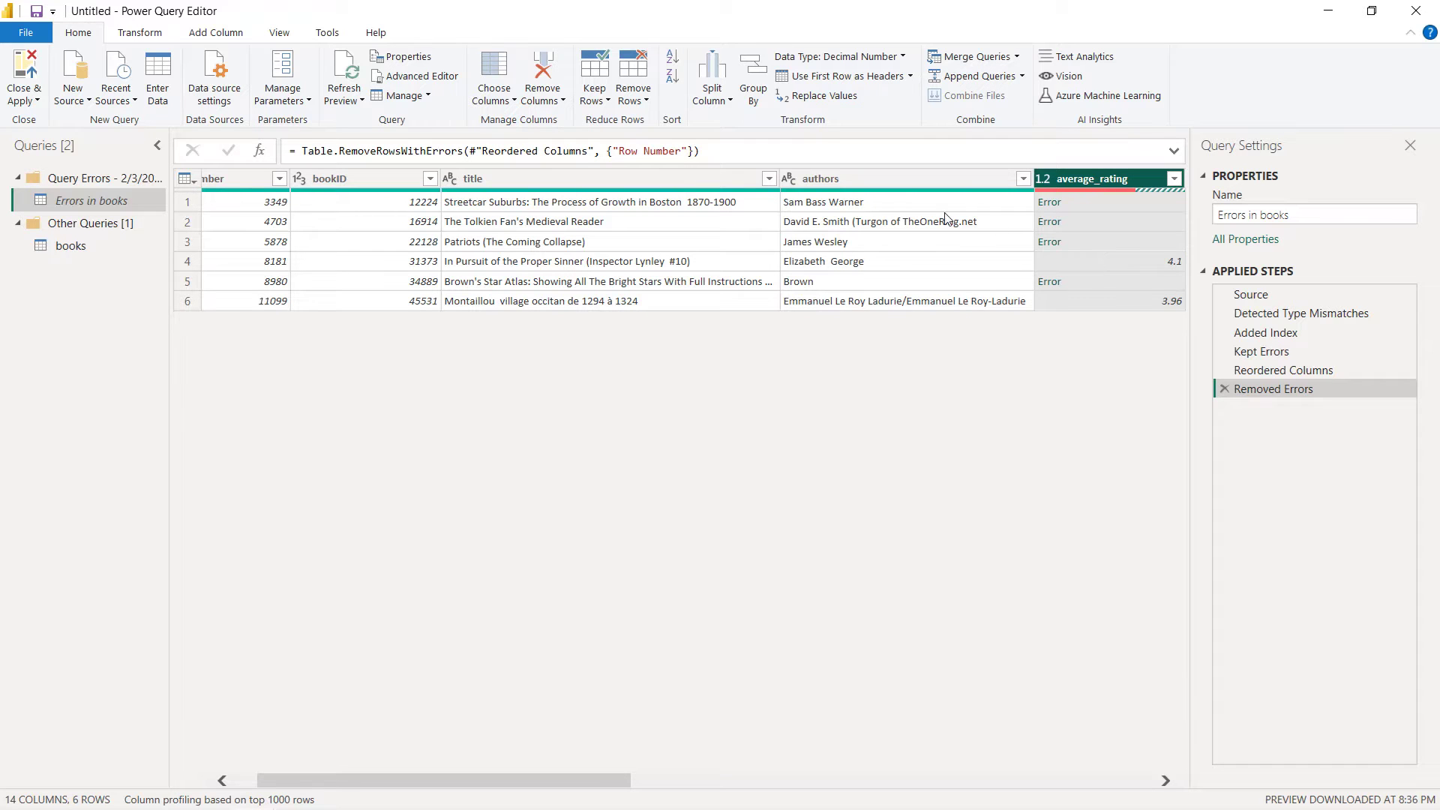
left_click(634, 97)
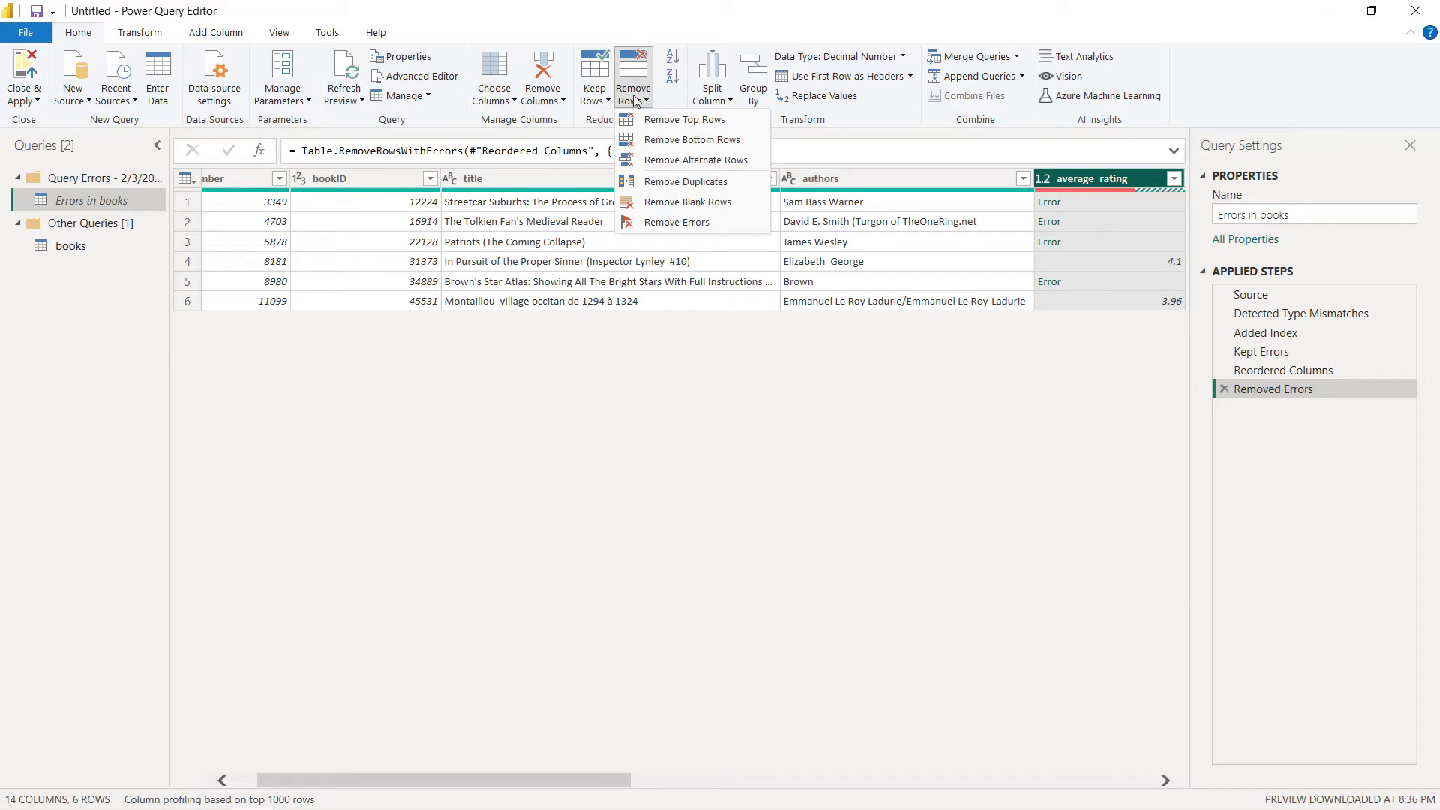
left_click(664, 223)
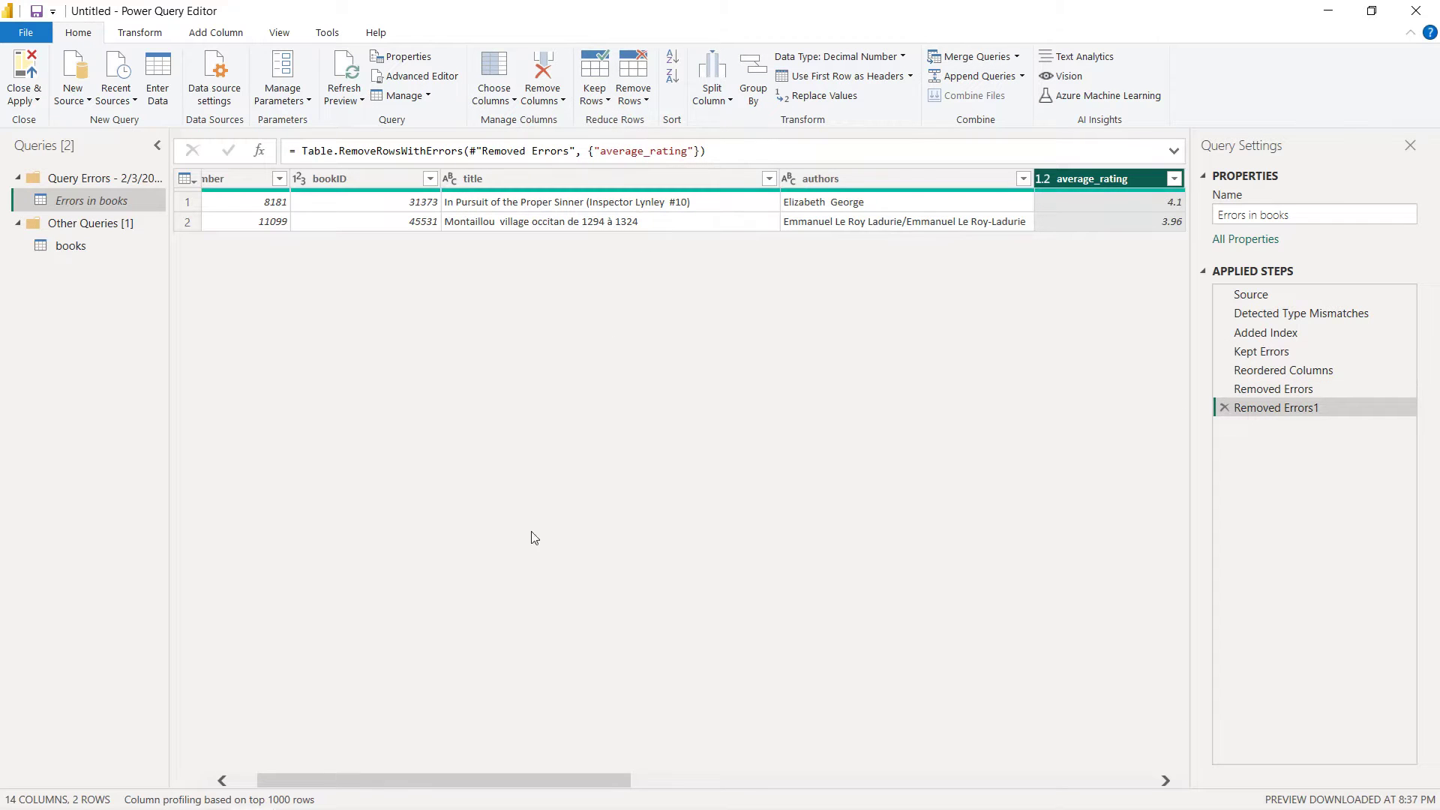
- Remove the rows with publication_date errors from the Errors in books query
left_click_drag(557, 780, 1124, 753)
left_click(786, 184)
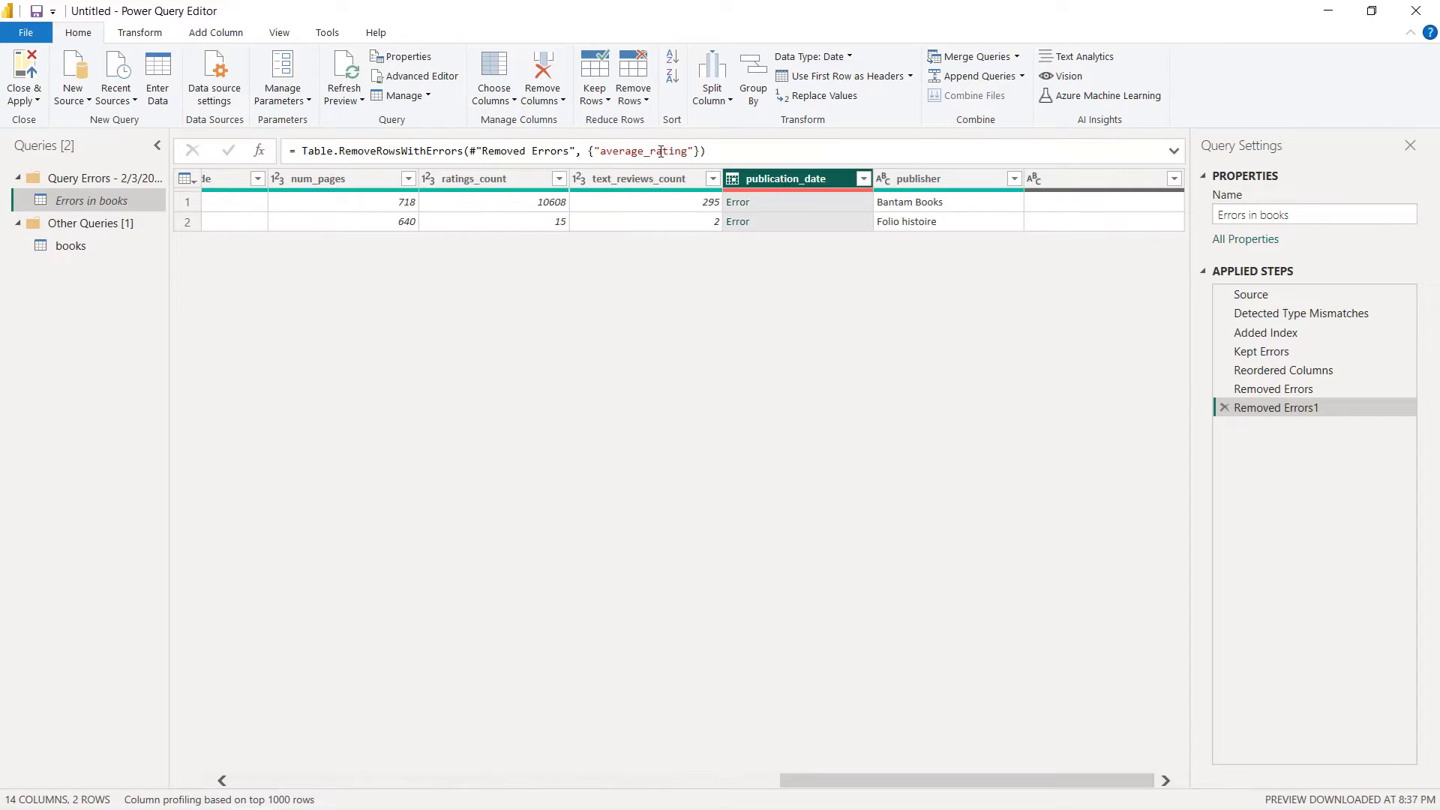
left_click(641, 100)
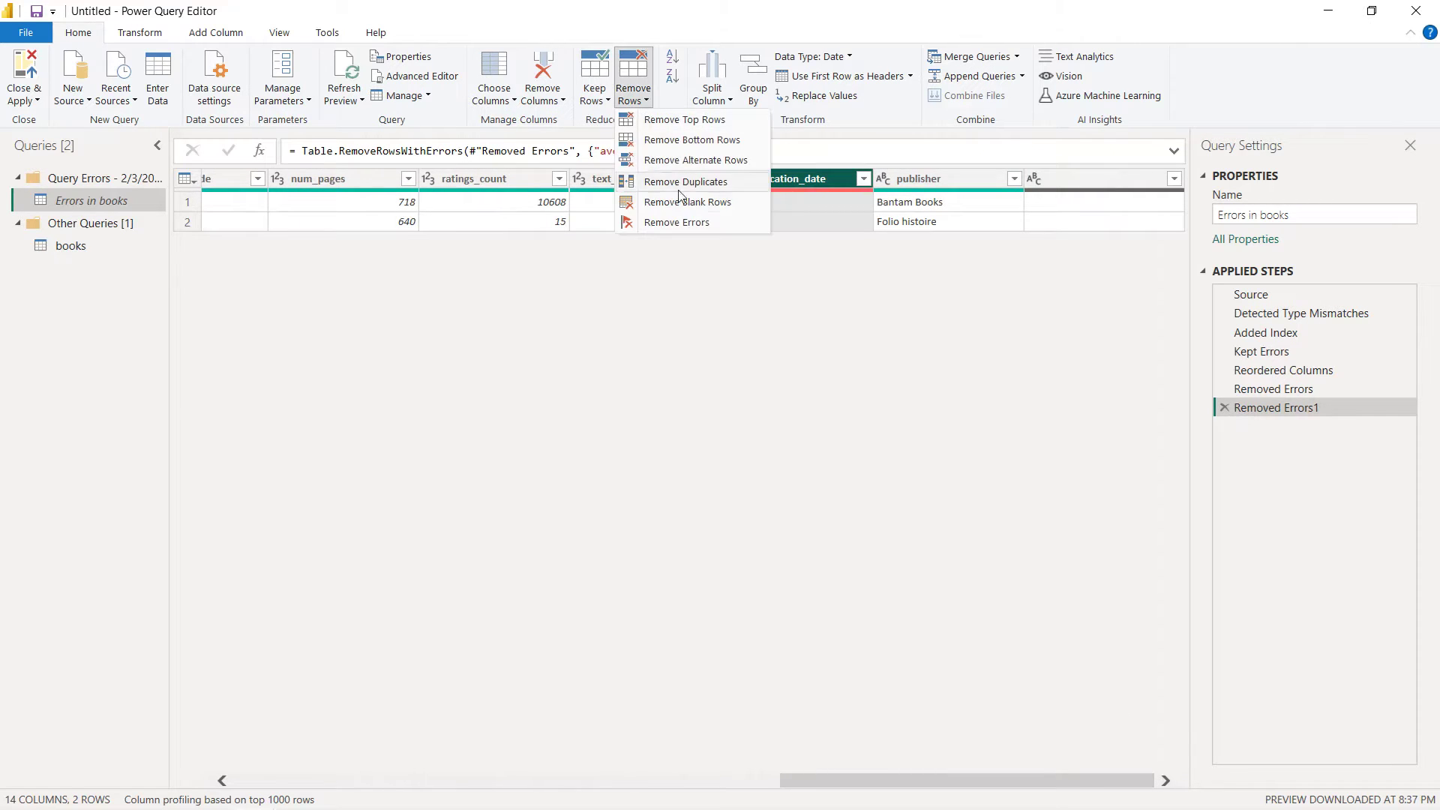
left_click(676, 223)
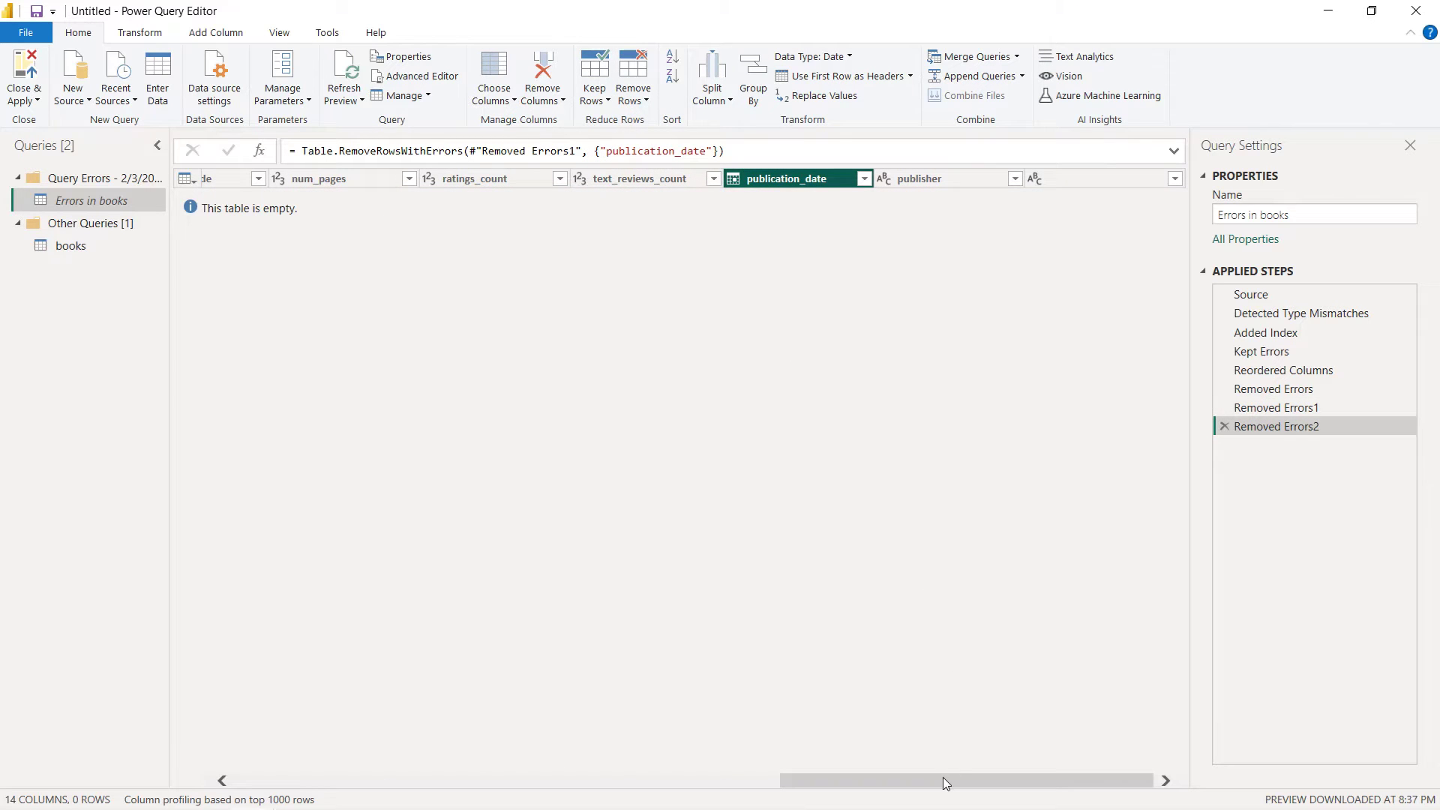
left_click_drag(943, 780, 338, 615)
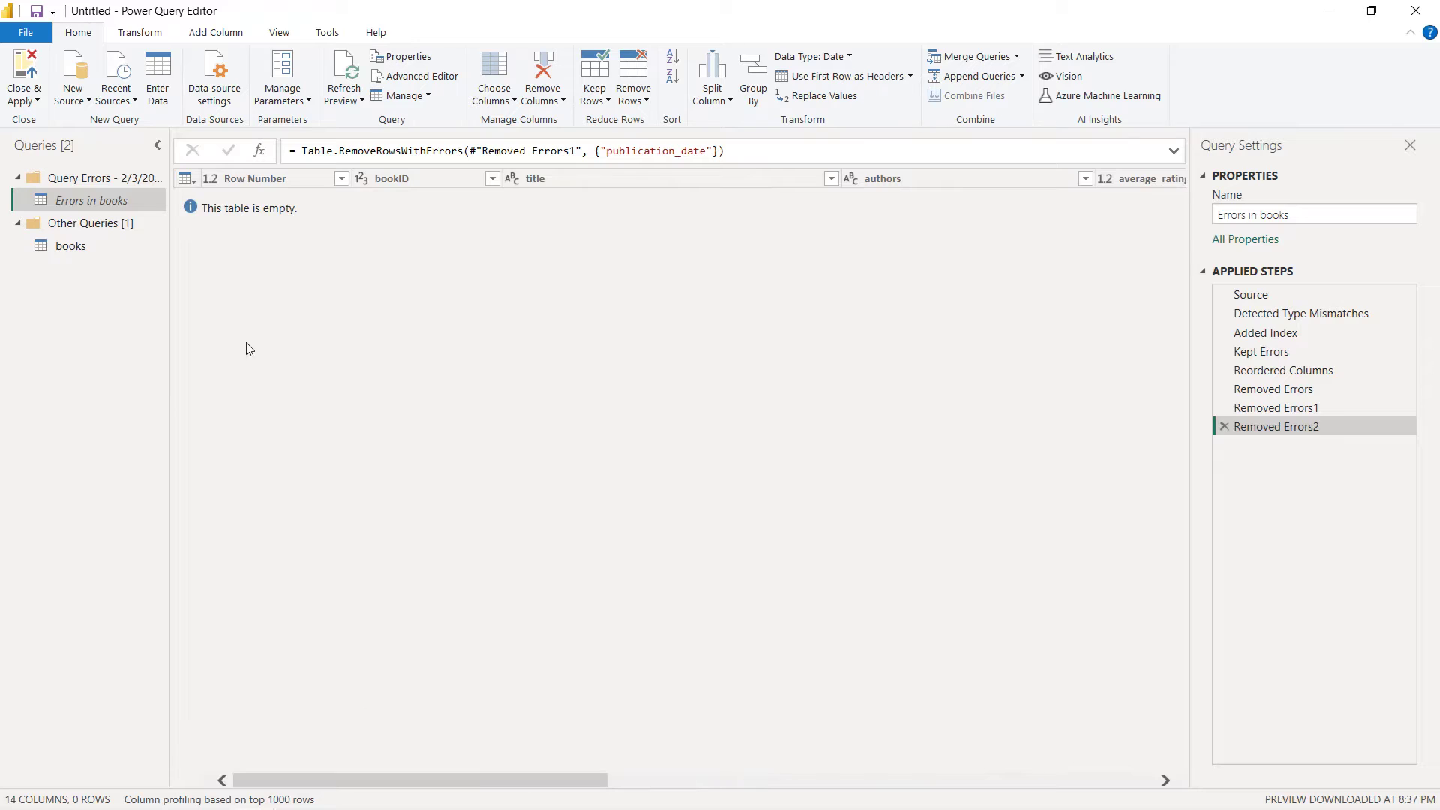
- Apply the pending query changes, save the report as Goodreads project, and close the Power Query Editor
left_click(36, 12)
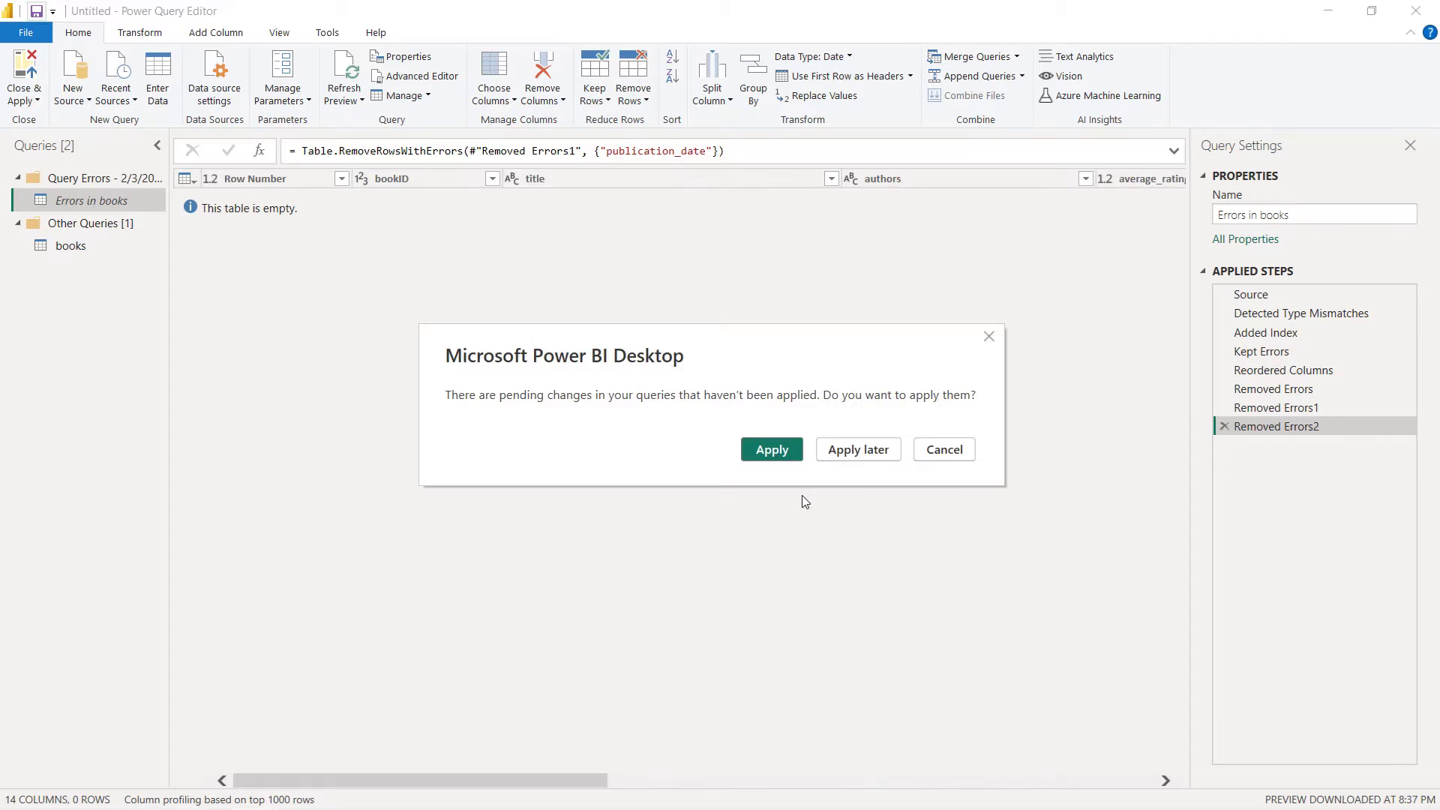
left_click(768, 462)
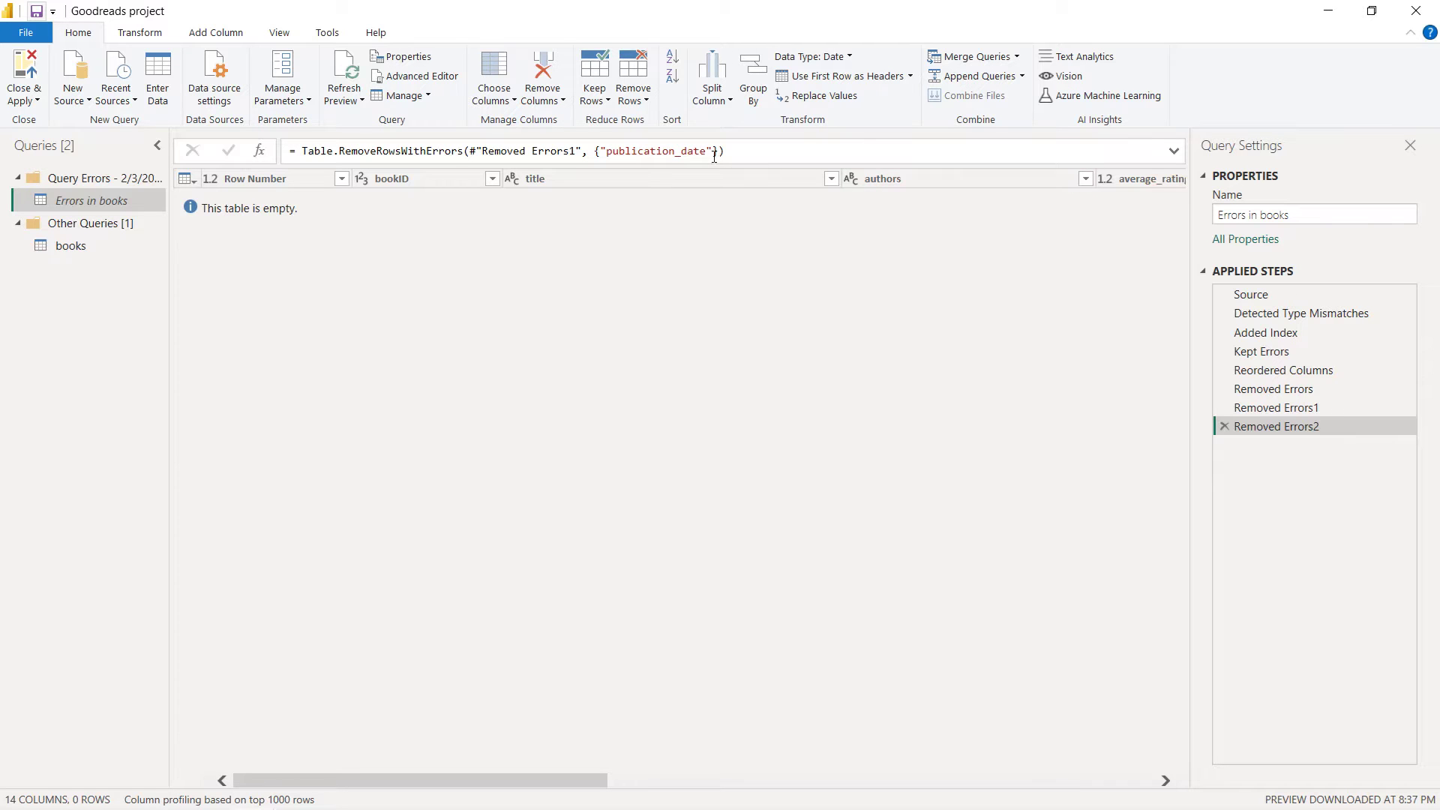
left_click(1416, 10)
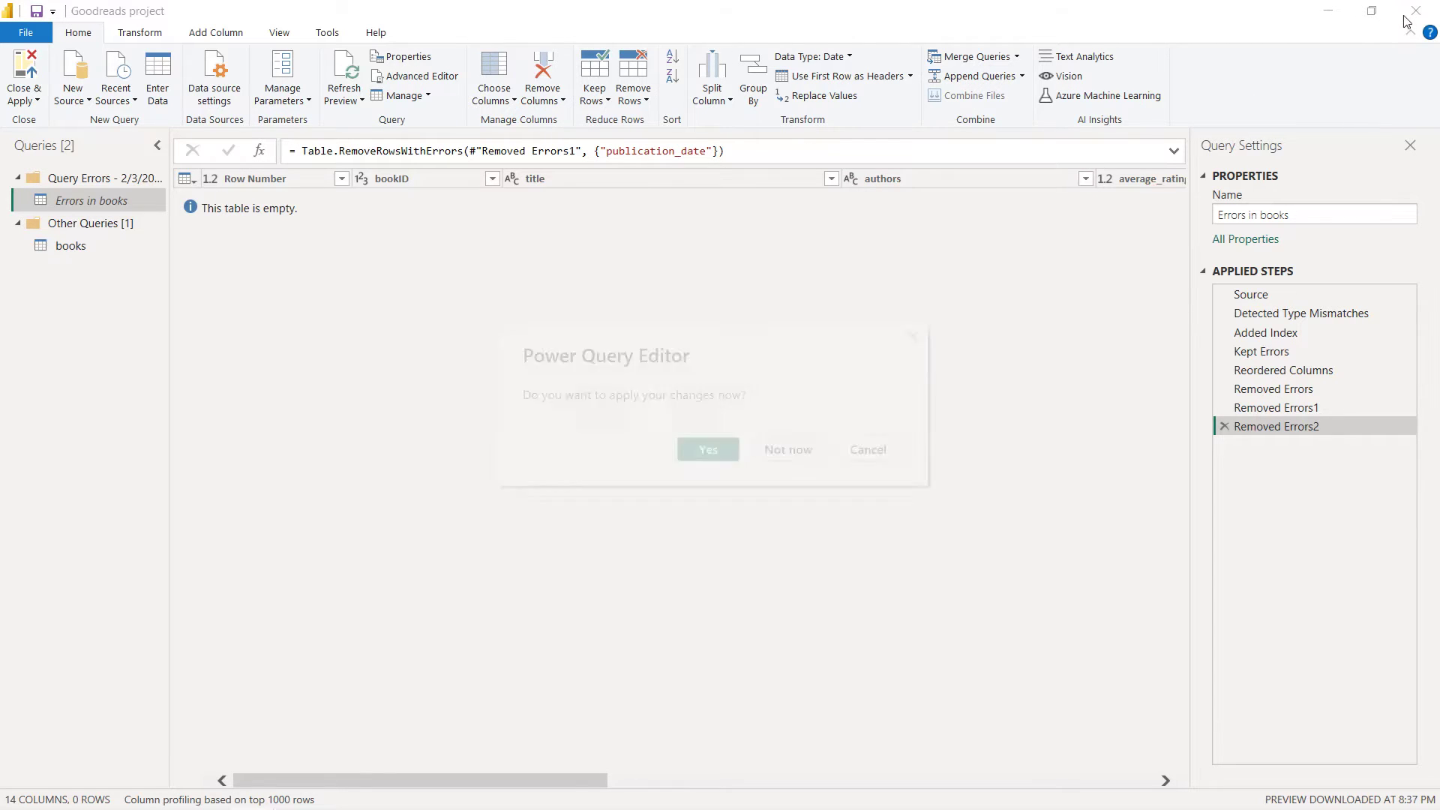
left_click(697, 449)
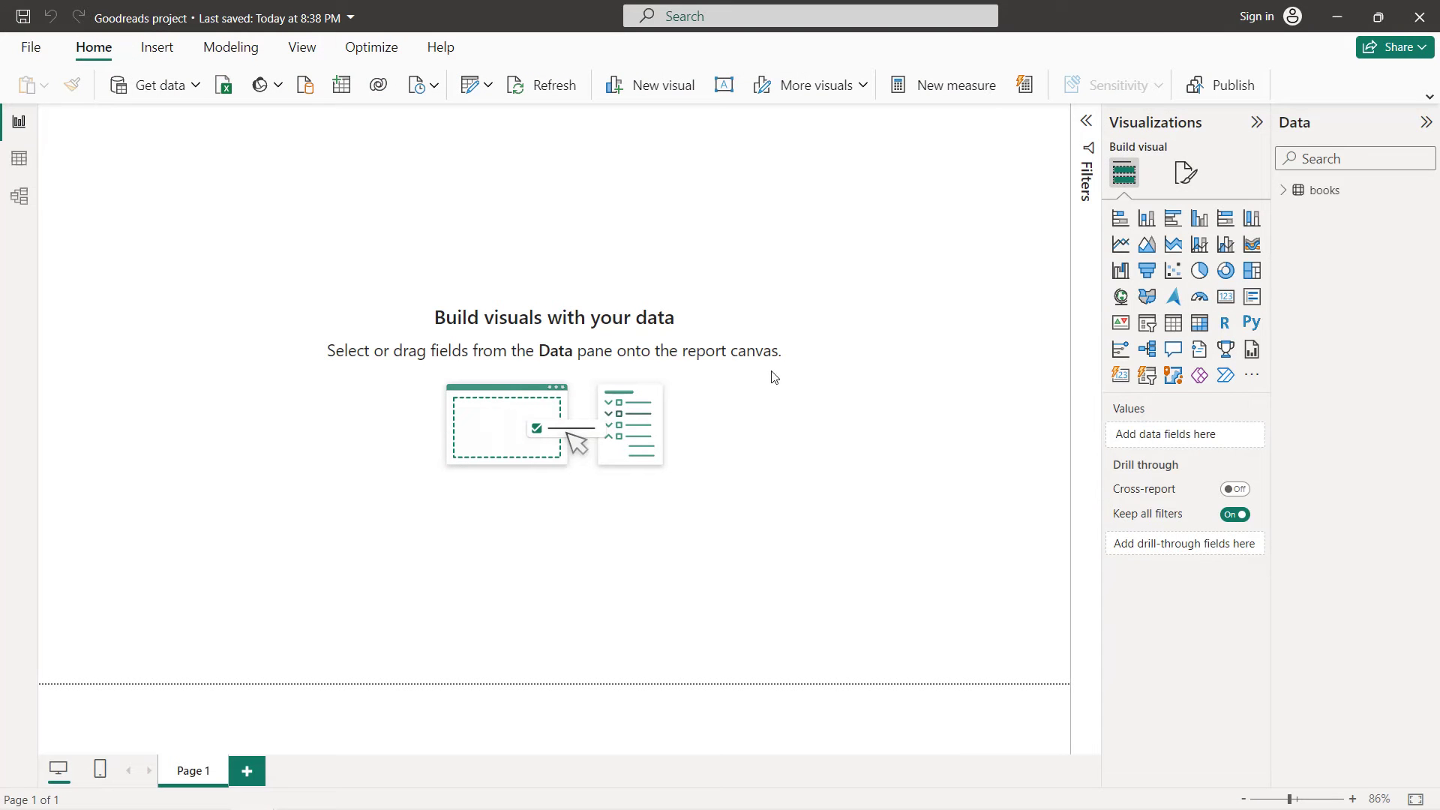
- Expand the books table's fields and set the page's canvas background to colour #F4F2E9 with 0% transparency
left_click(1285, 192)
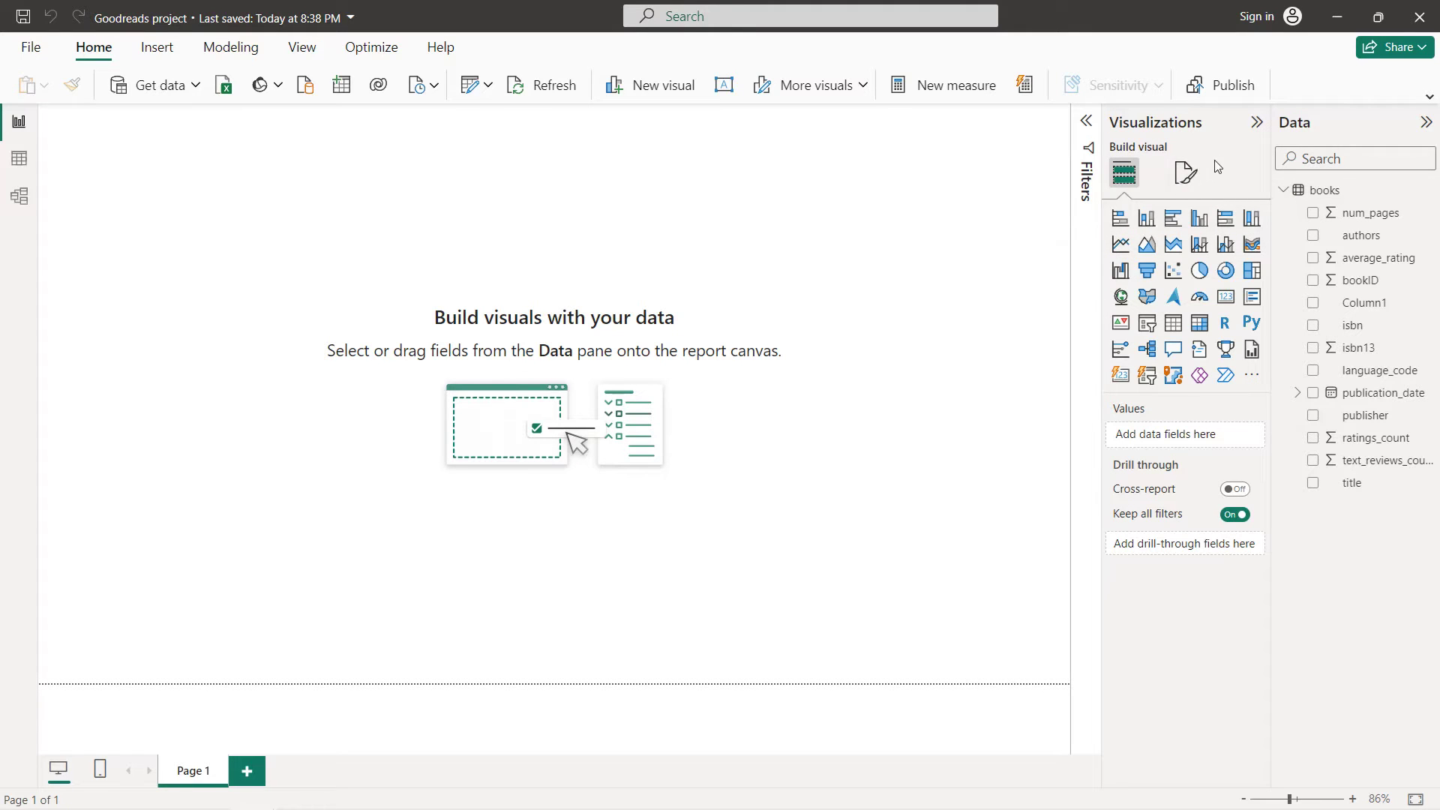
left_click(1197, 182)
left_click(1178, 338)
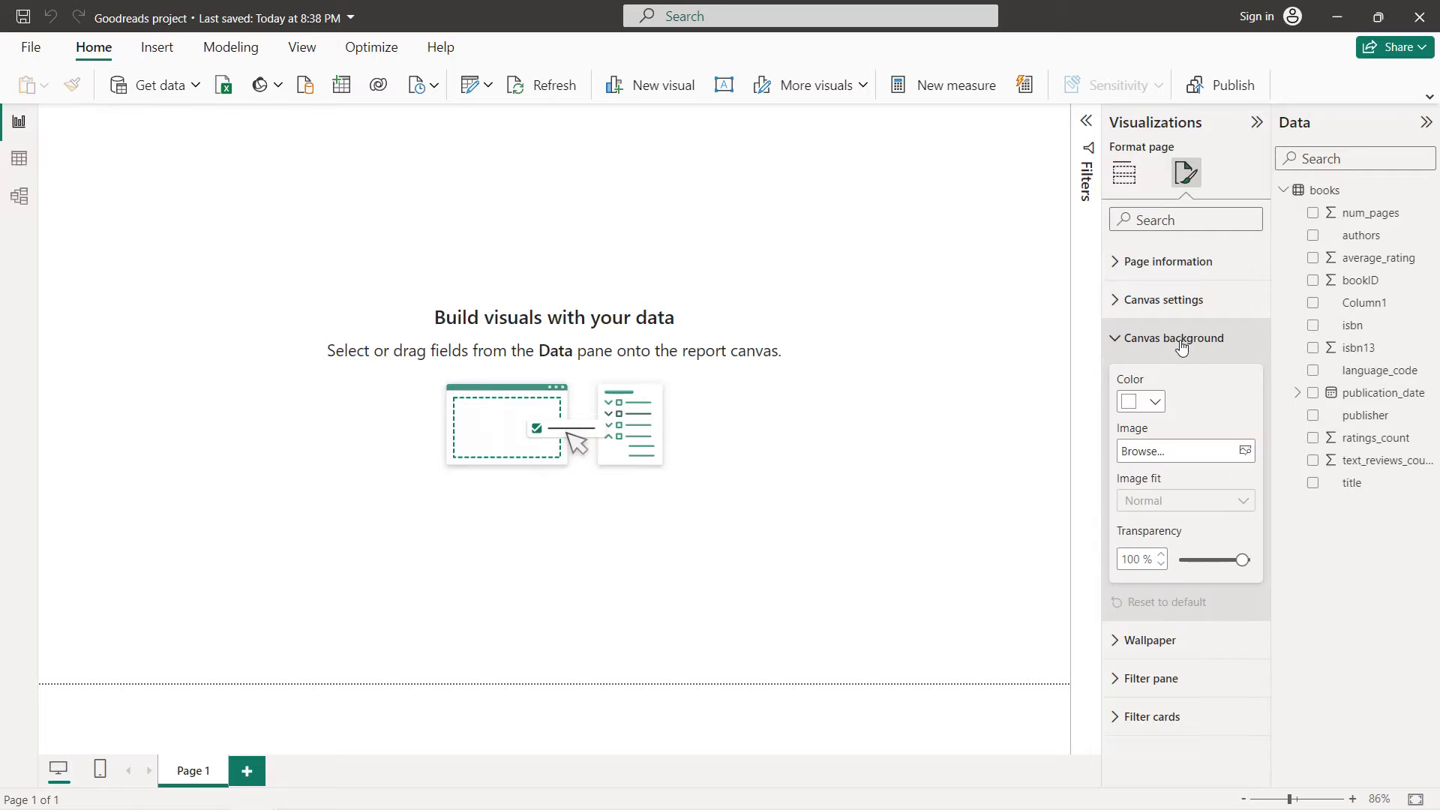
left_click(1158, 412)
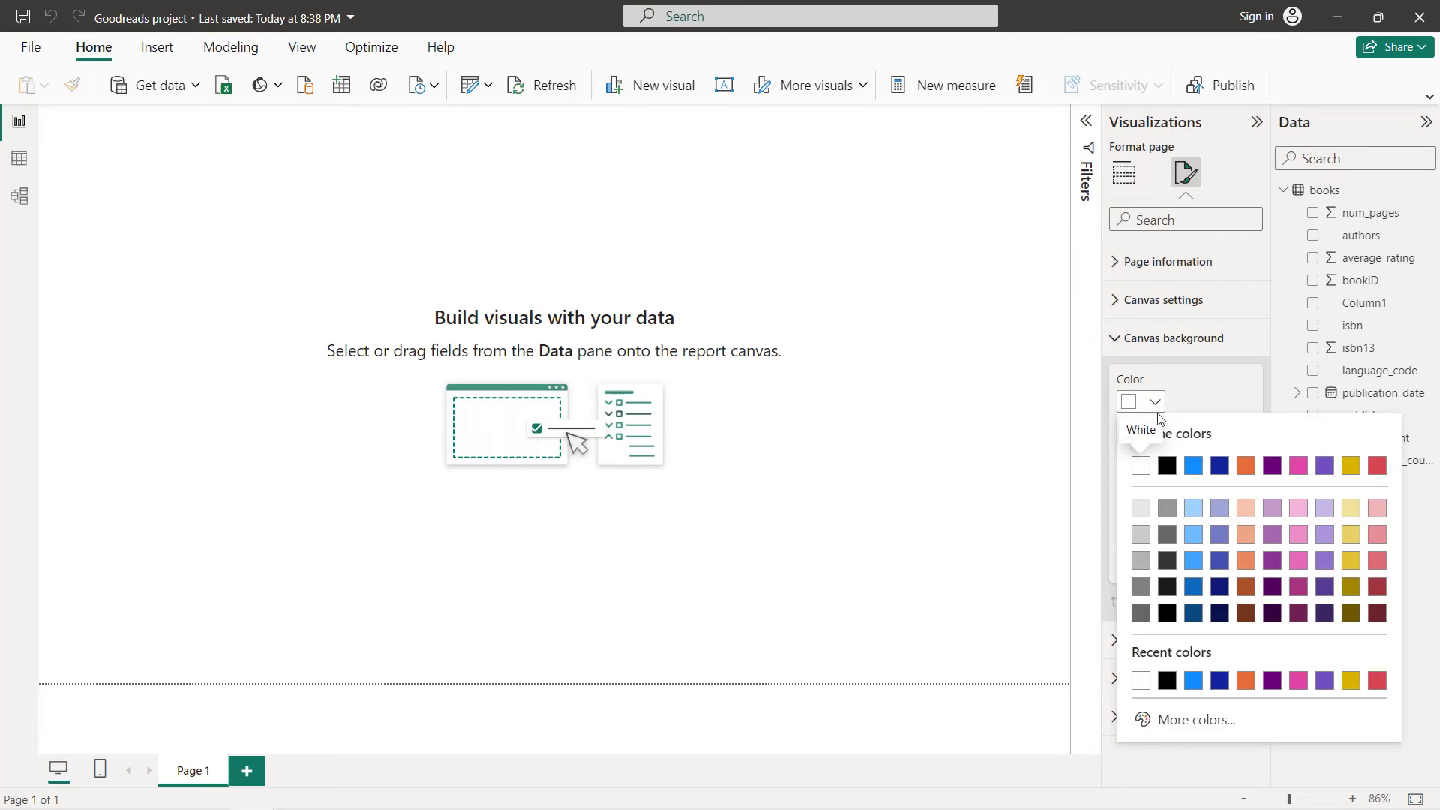
left_click(1177, 720)
left_click(1189, 705)
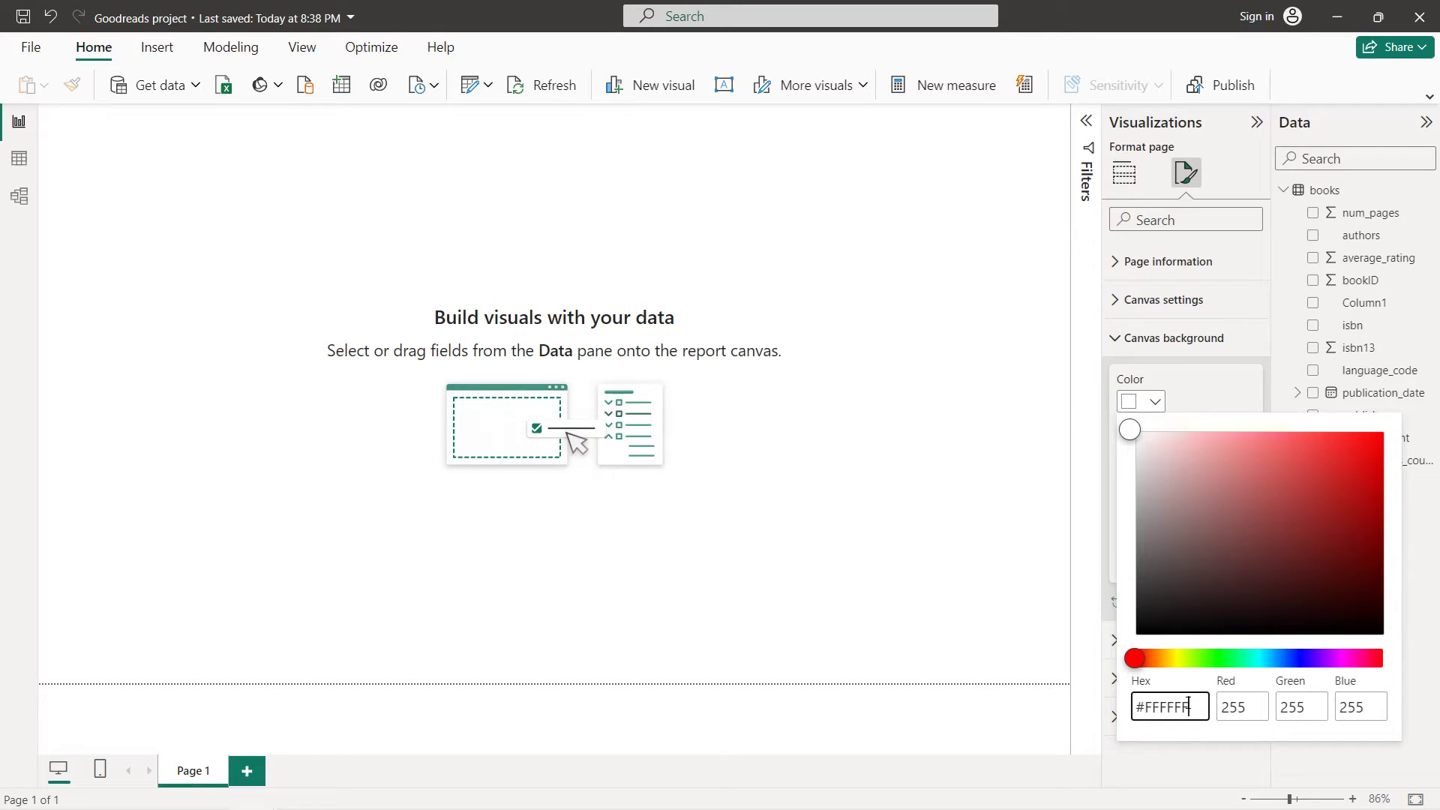
key("BackSpace")
key("BackSpace")
key("BackSpace")
key("BackSpace")
key("BackSpace")
type("4F2E9")
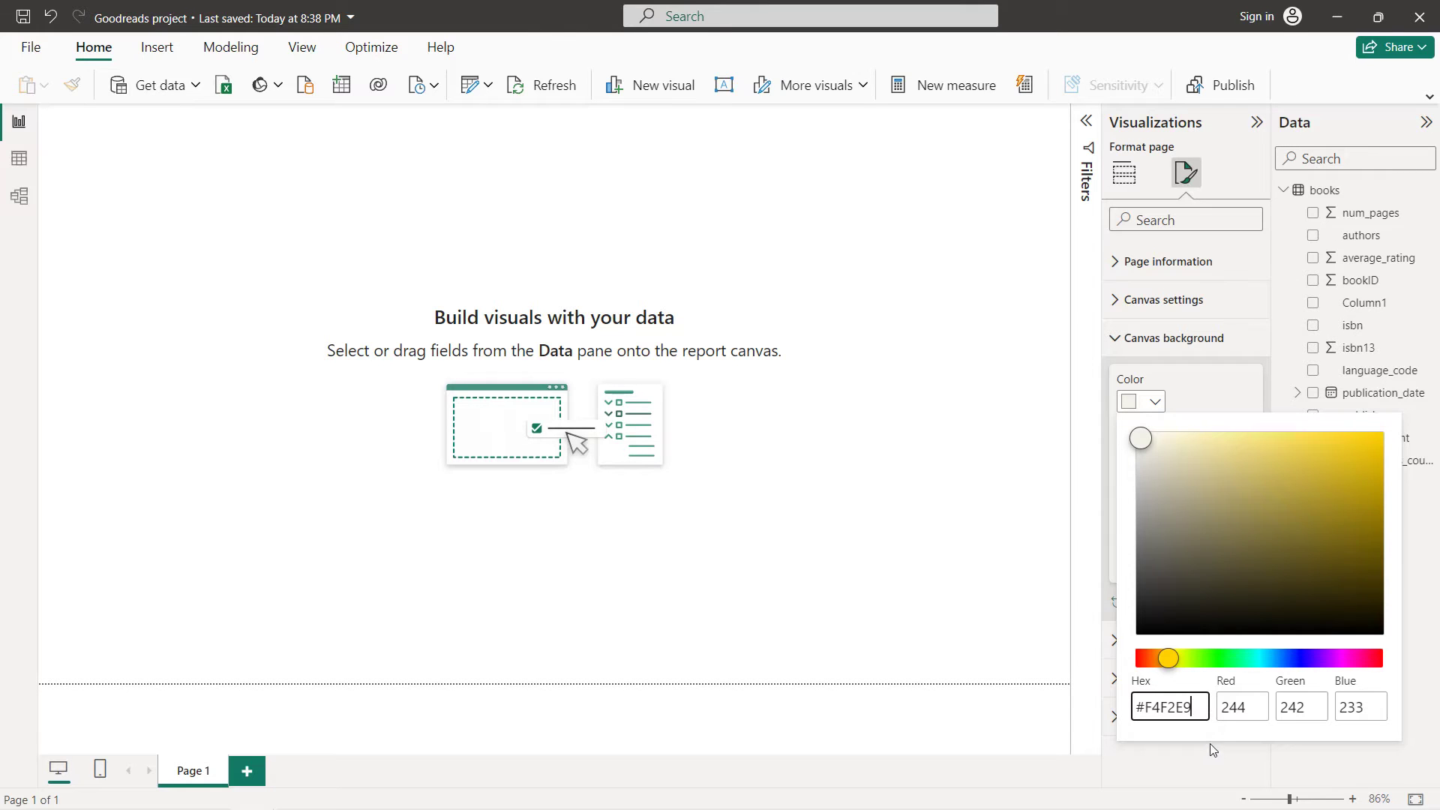
left_click(1189, 758)
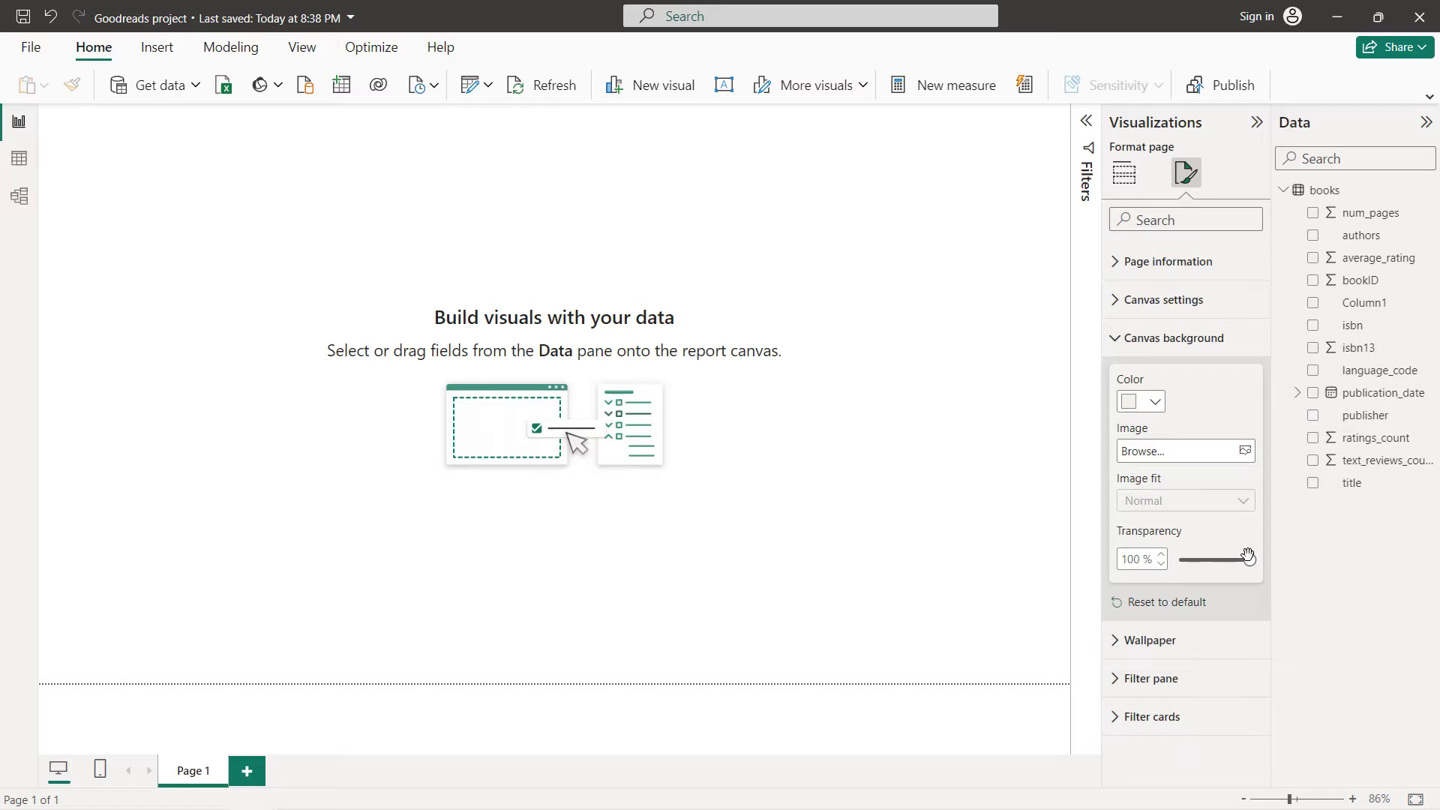
left_click_drag(1248, 559, 1179, 560)
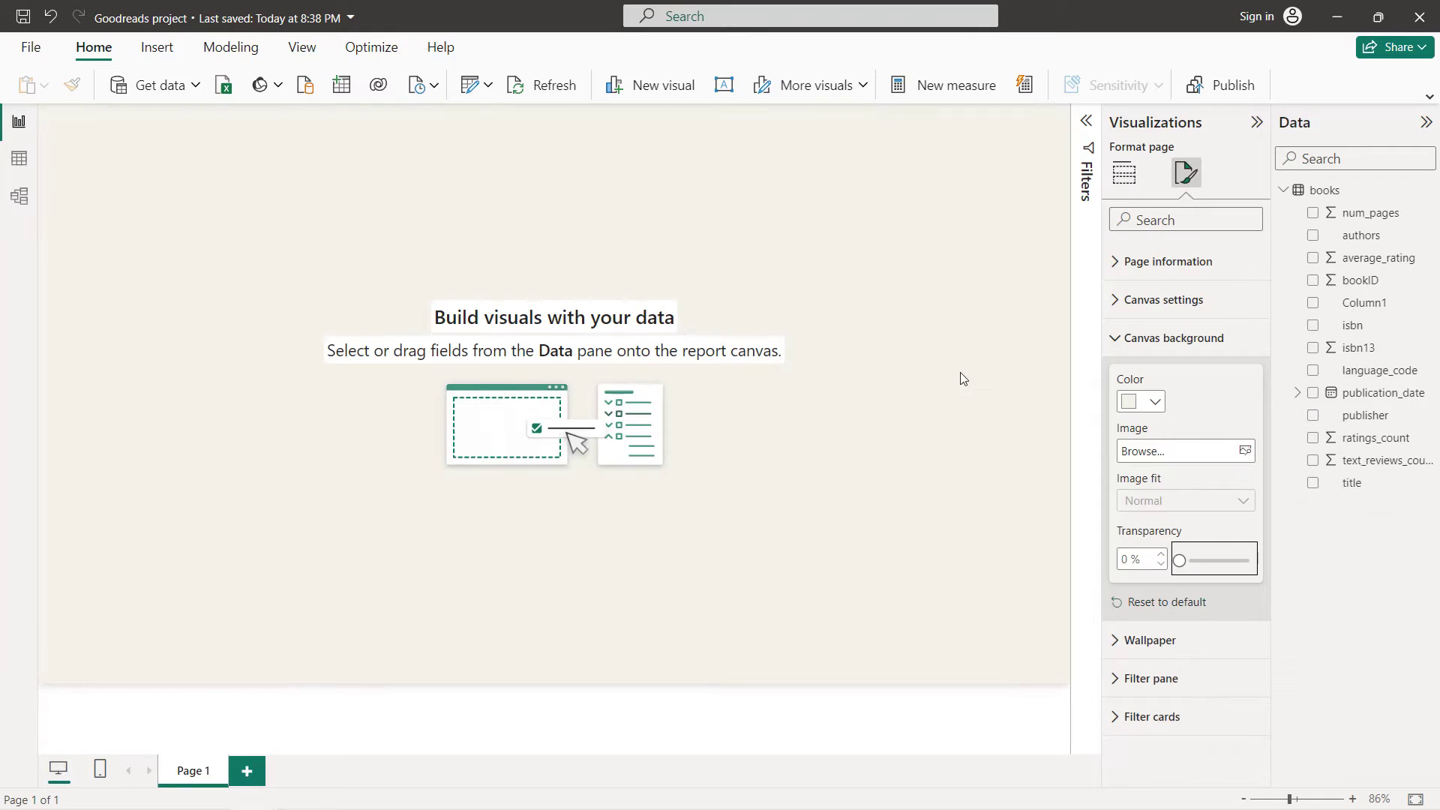
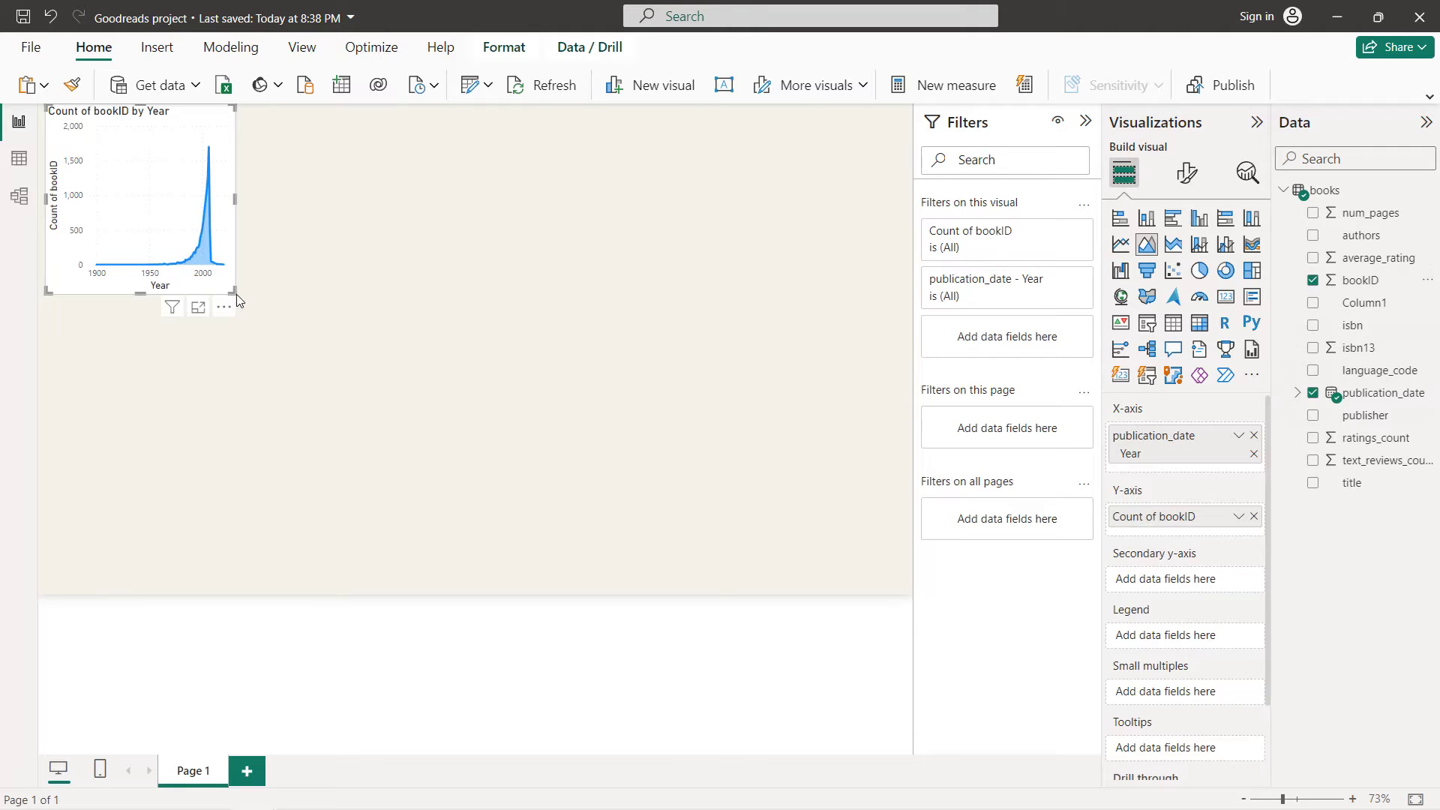
- Enlarge the Count of bookID by Year area chart and set its background to the page's beige colour, #F4F2E9
left_click_drag(239, 295, 334, 330)
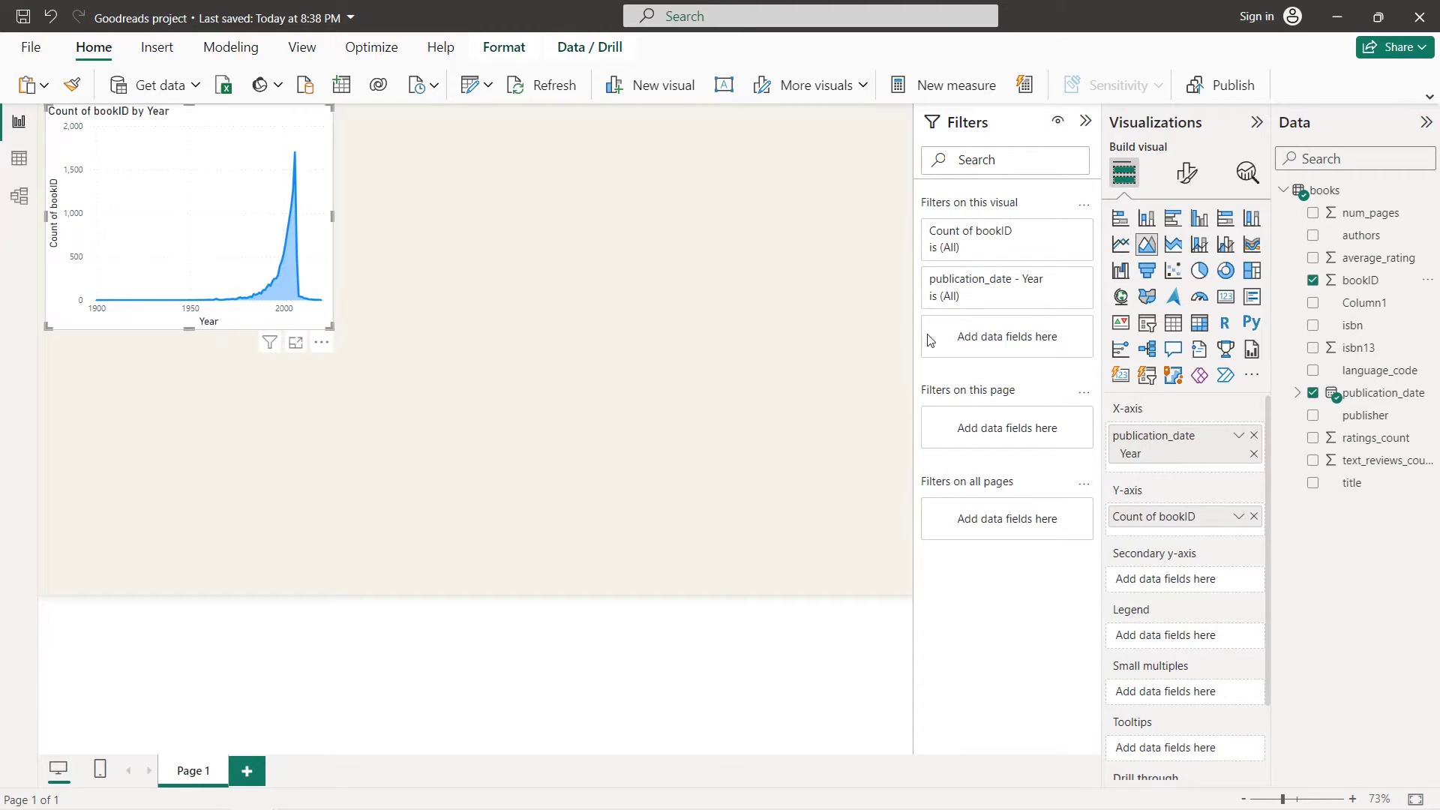
left_click(1187, 173)
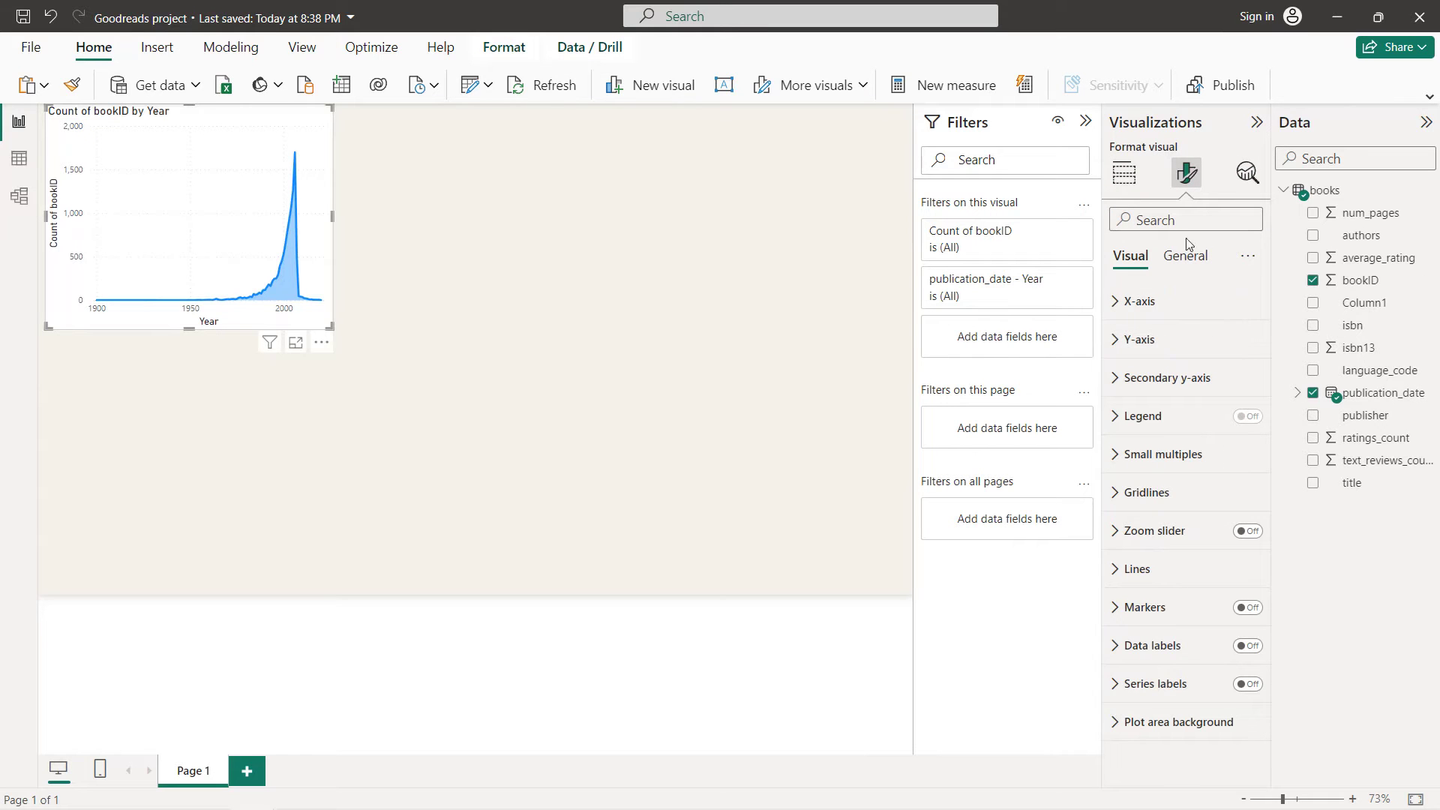
left_click(1185, 256)
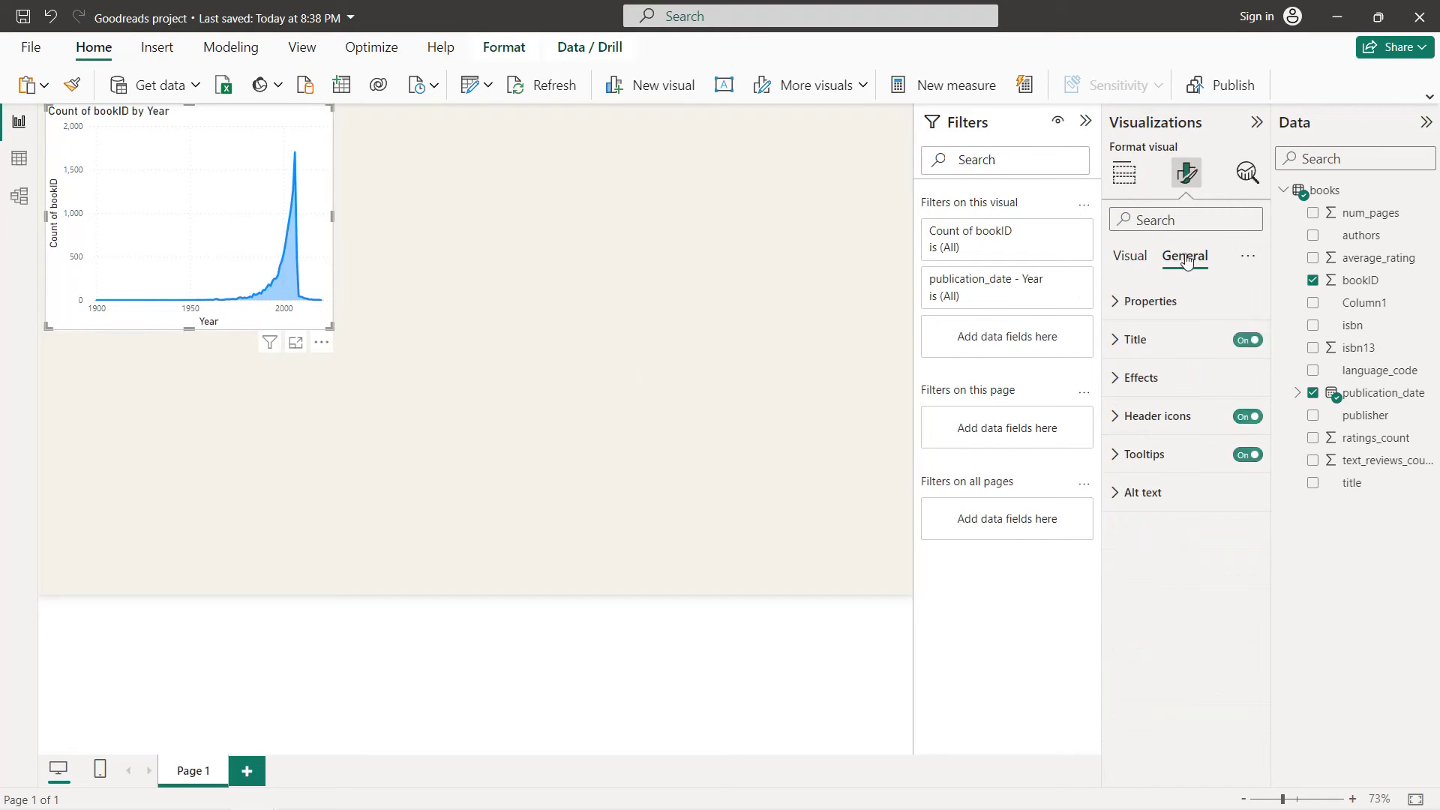
left_click(1171, 377)
left_click(1157, 483)
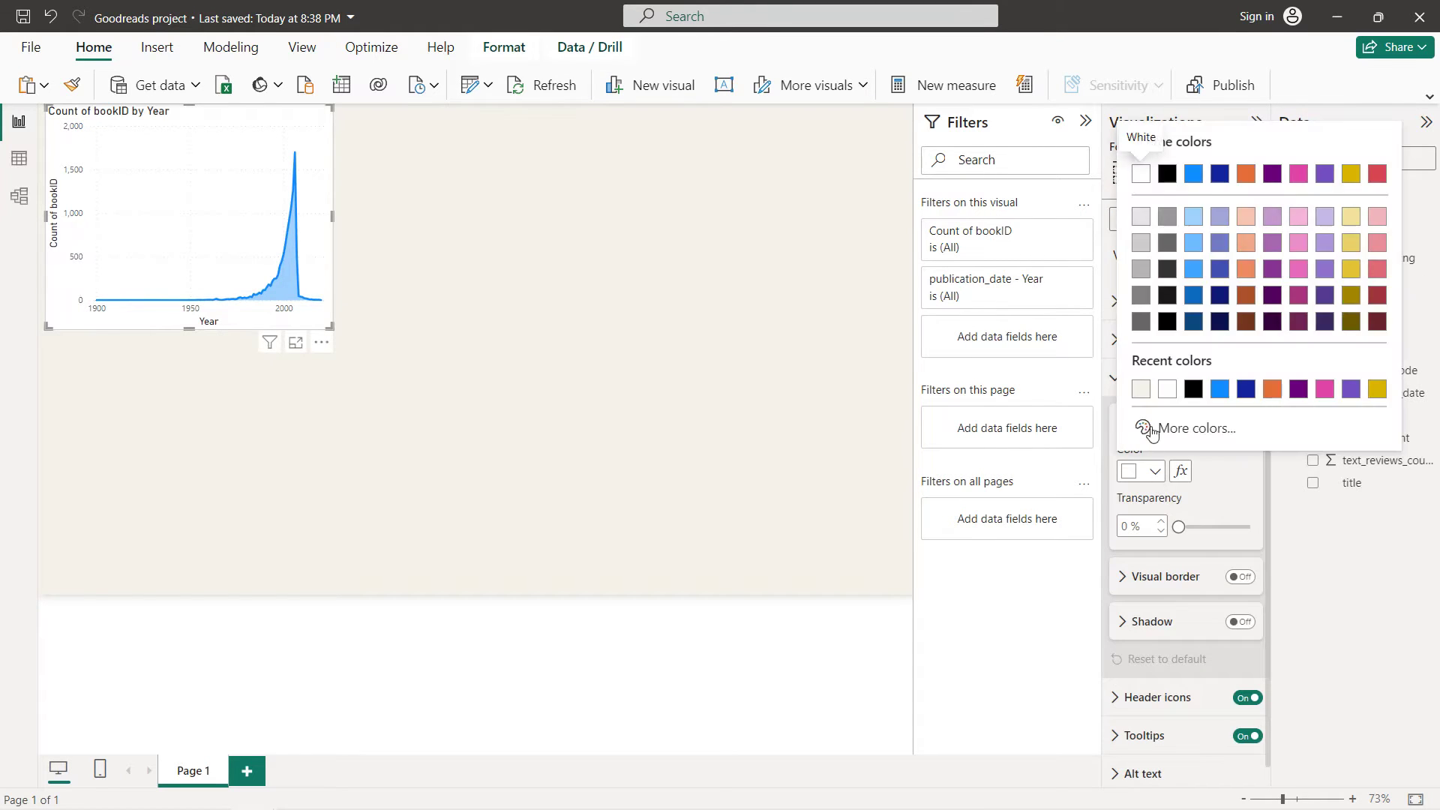
left_click(1142, 385)
- Add a visual border to the area chart in colour #463020 with 20 px rounded corners
left_click(1240, 577)
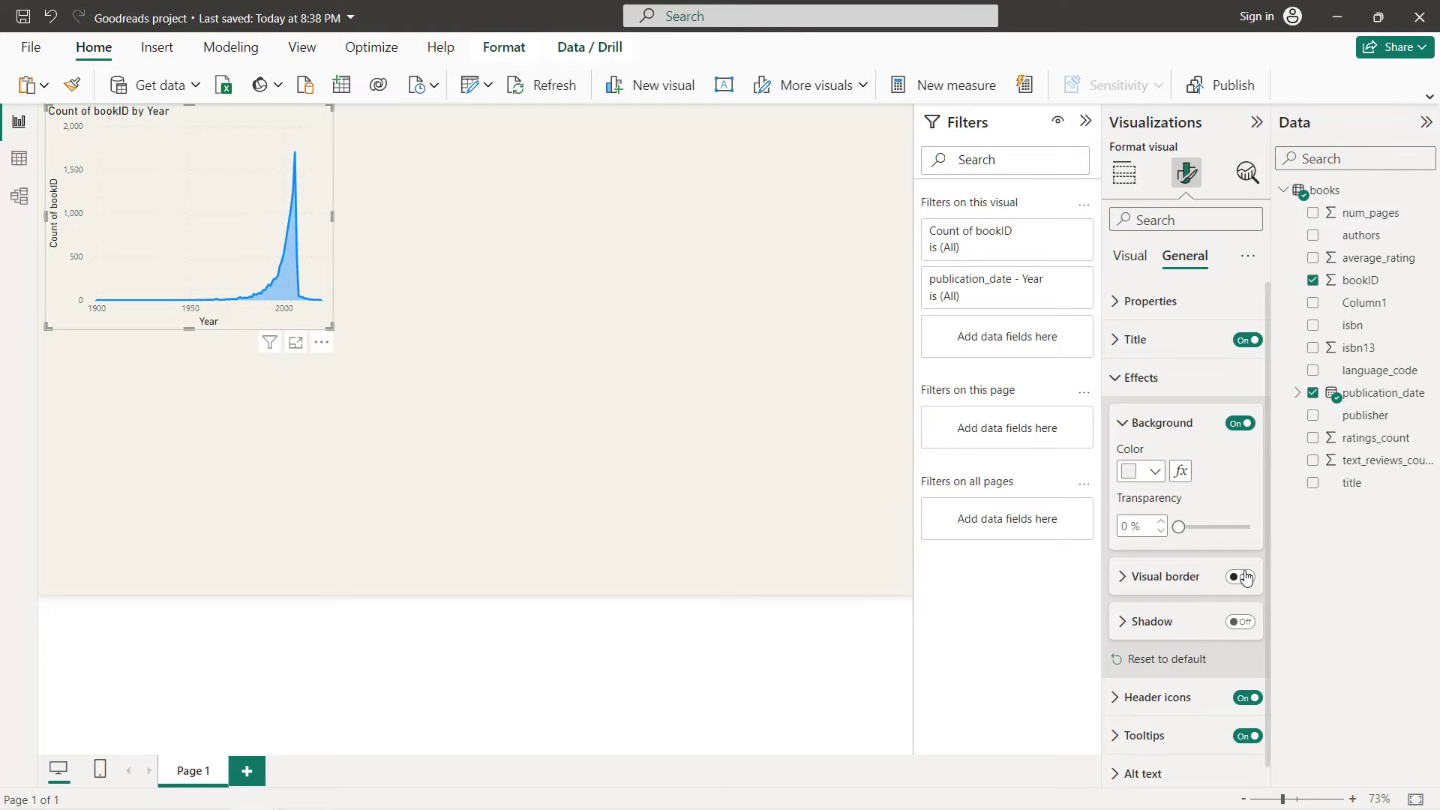
left_click(1160, 578)
scroll(1170, 562, "down", 3)
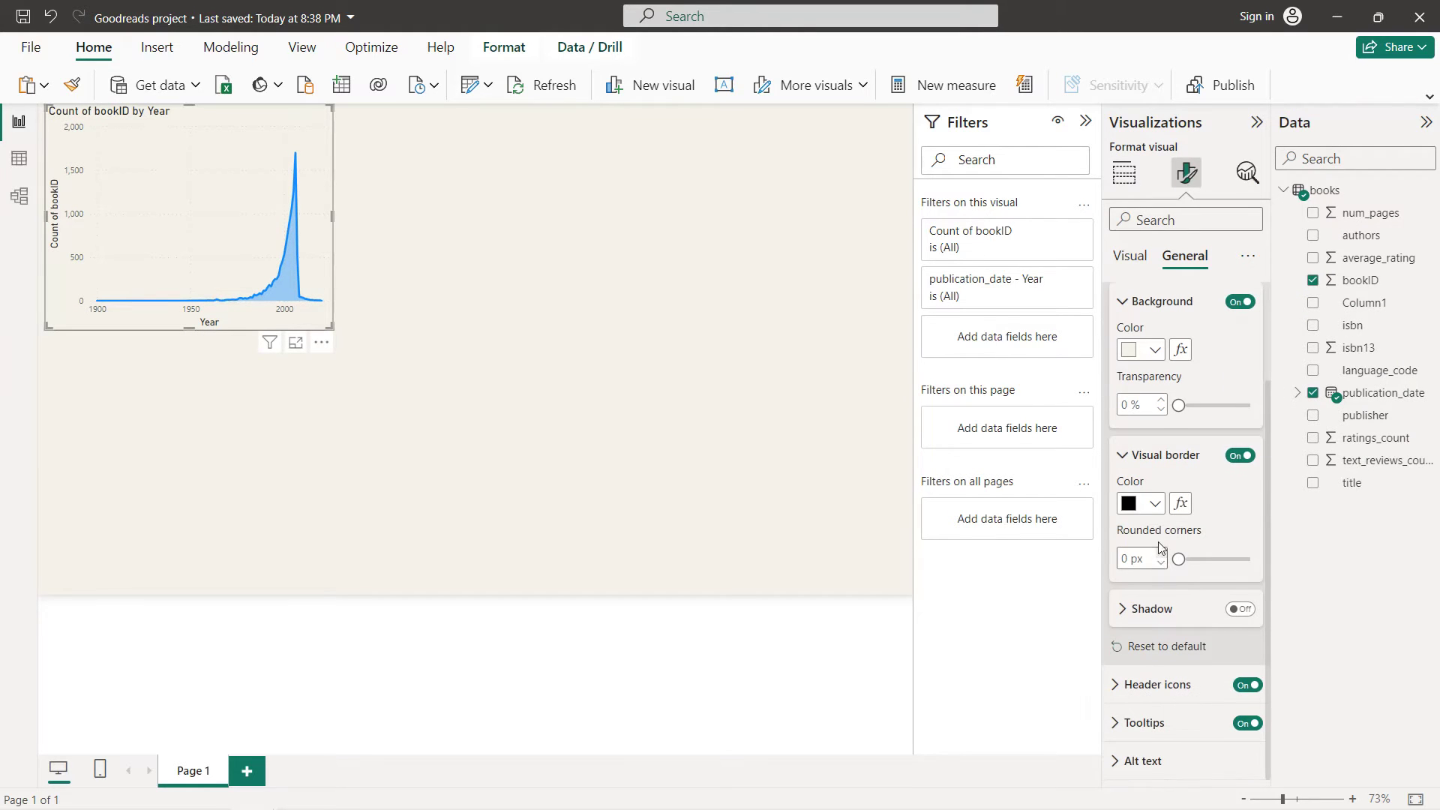
left_click(1155, 503)
left_click(1164, 461)
left_click(1195, 449)
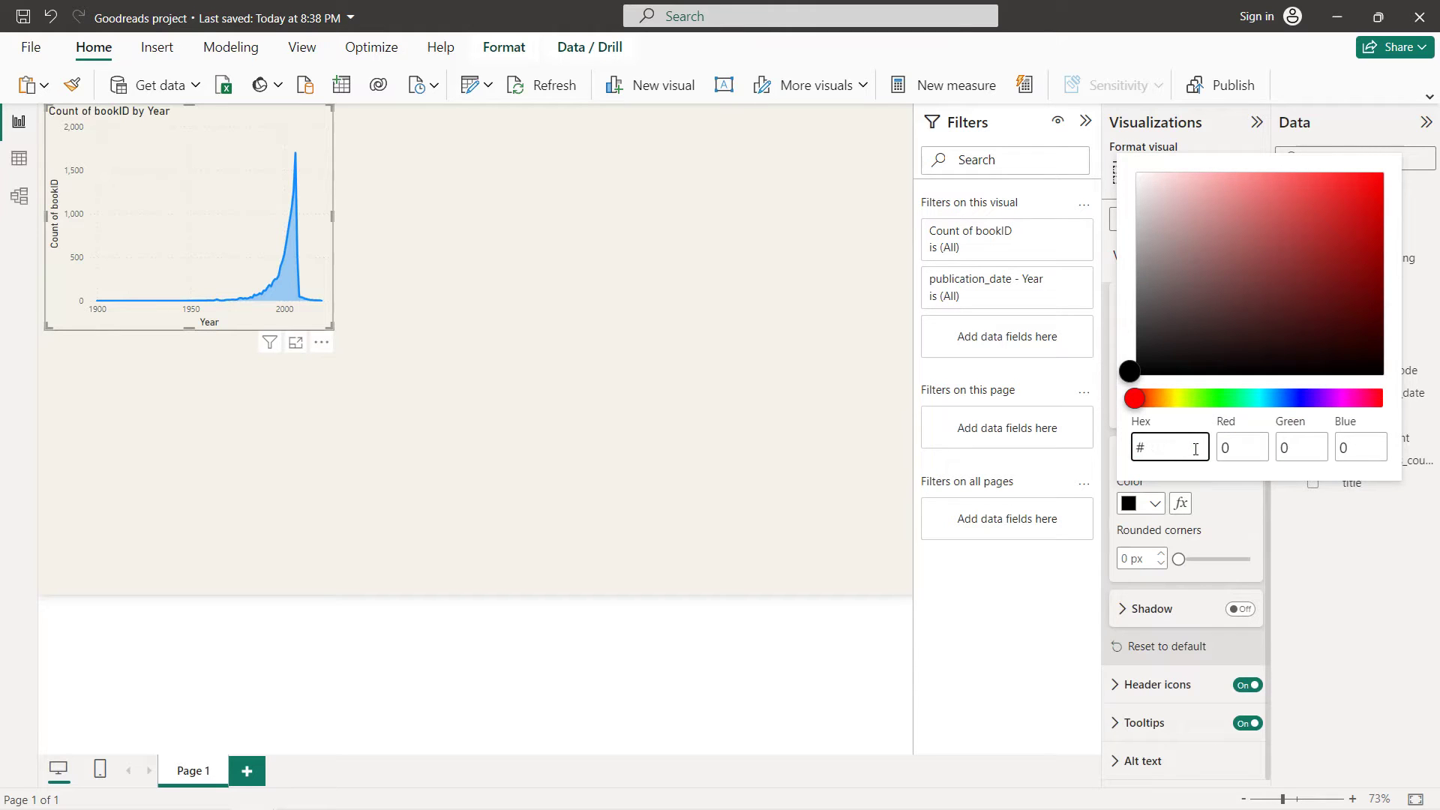
type("#463020")
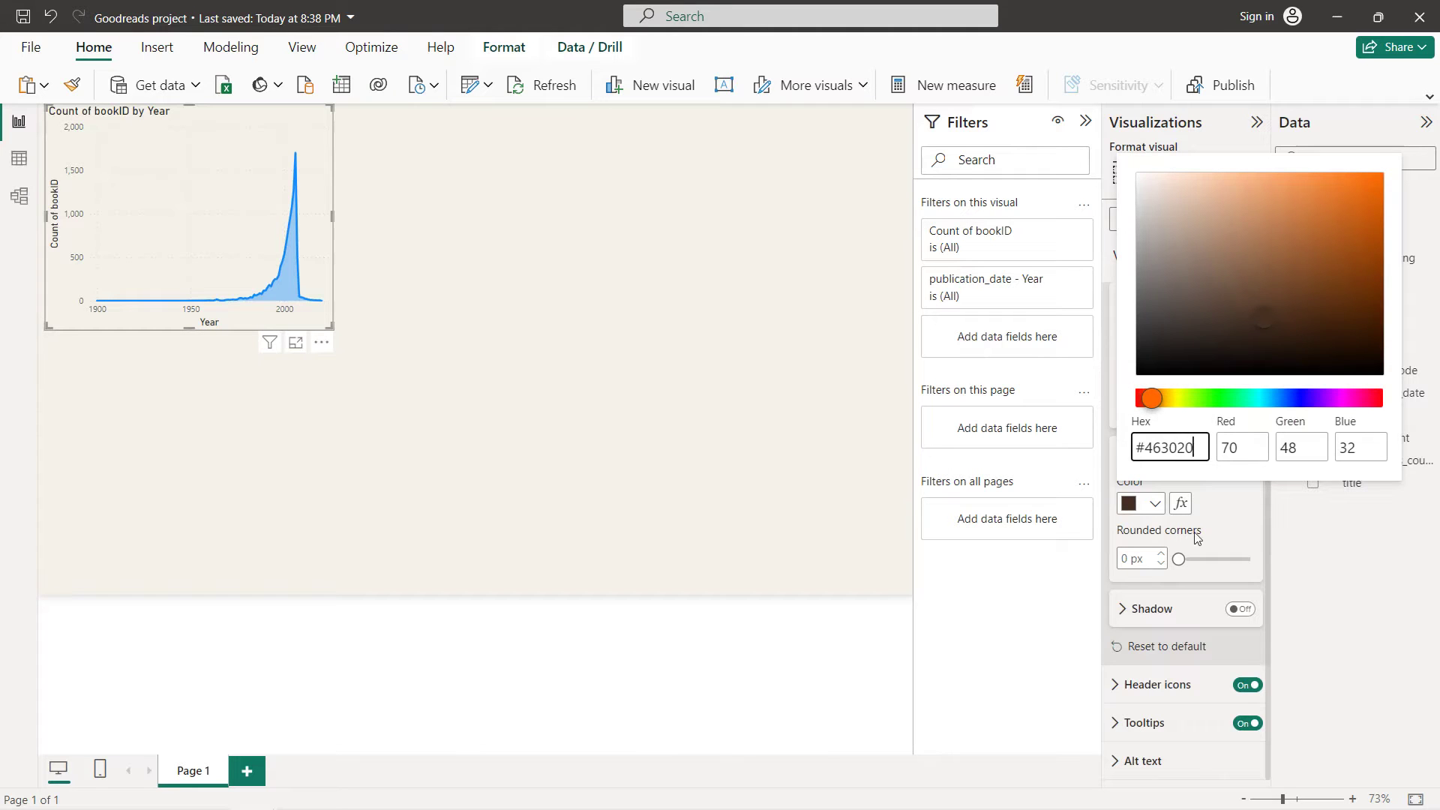
left_click(1215, 531)
left_click(1125, 559)
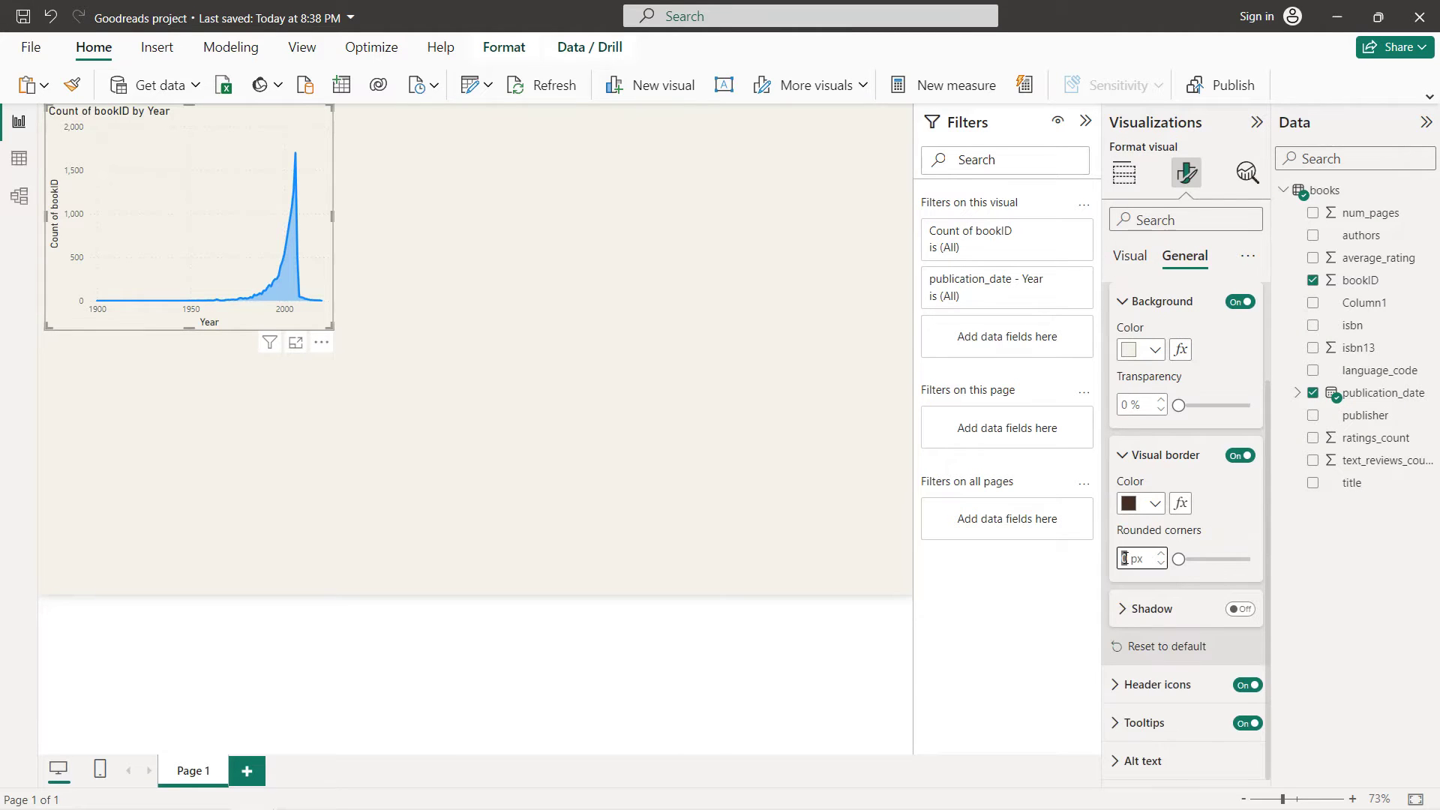
type("20")
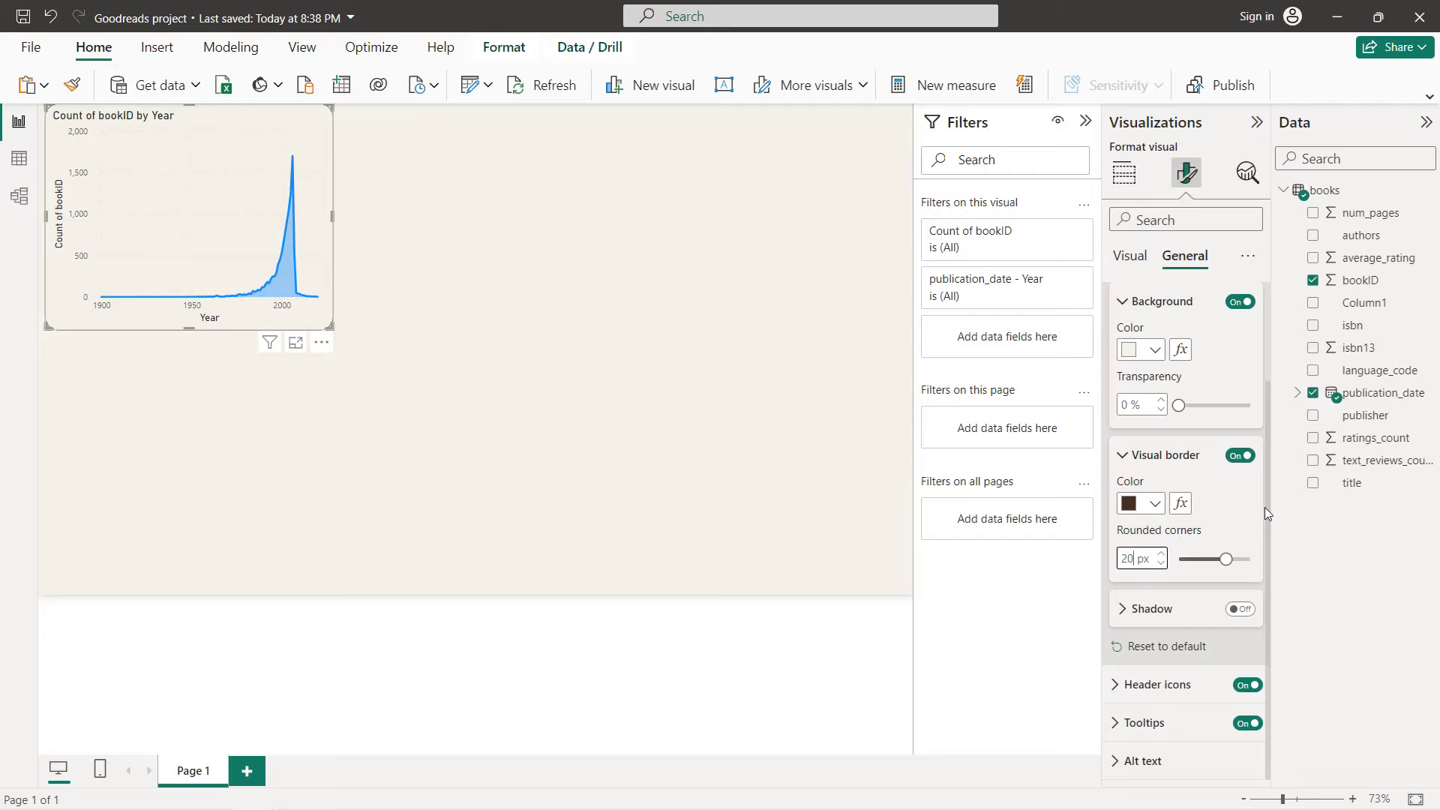
- Make the area chart's X-axis values bold in colour #463020
scroll(1185, 491, "up", 3)
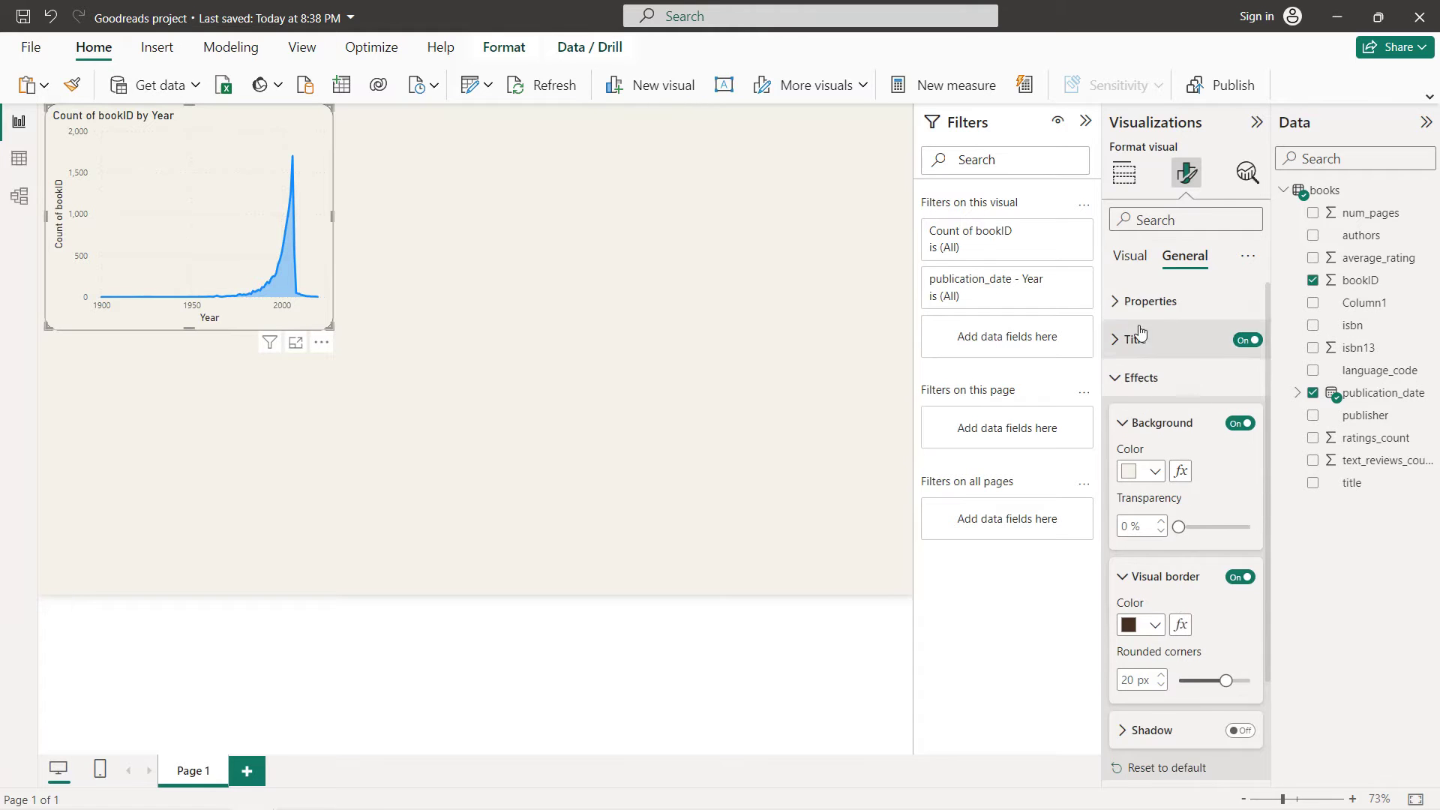
left_click(1133, 260)
left_click(1152, 306)
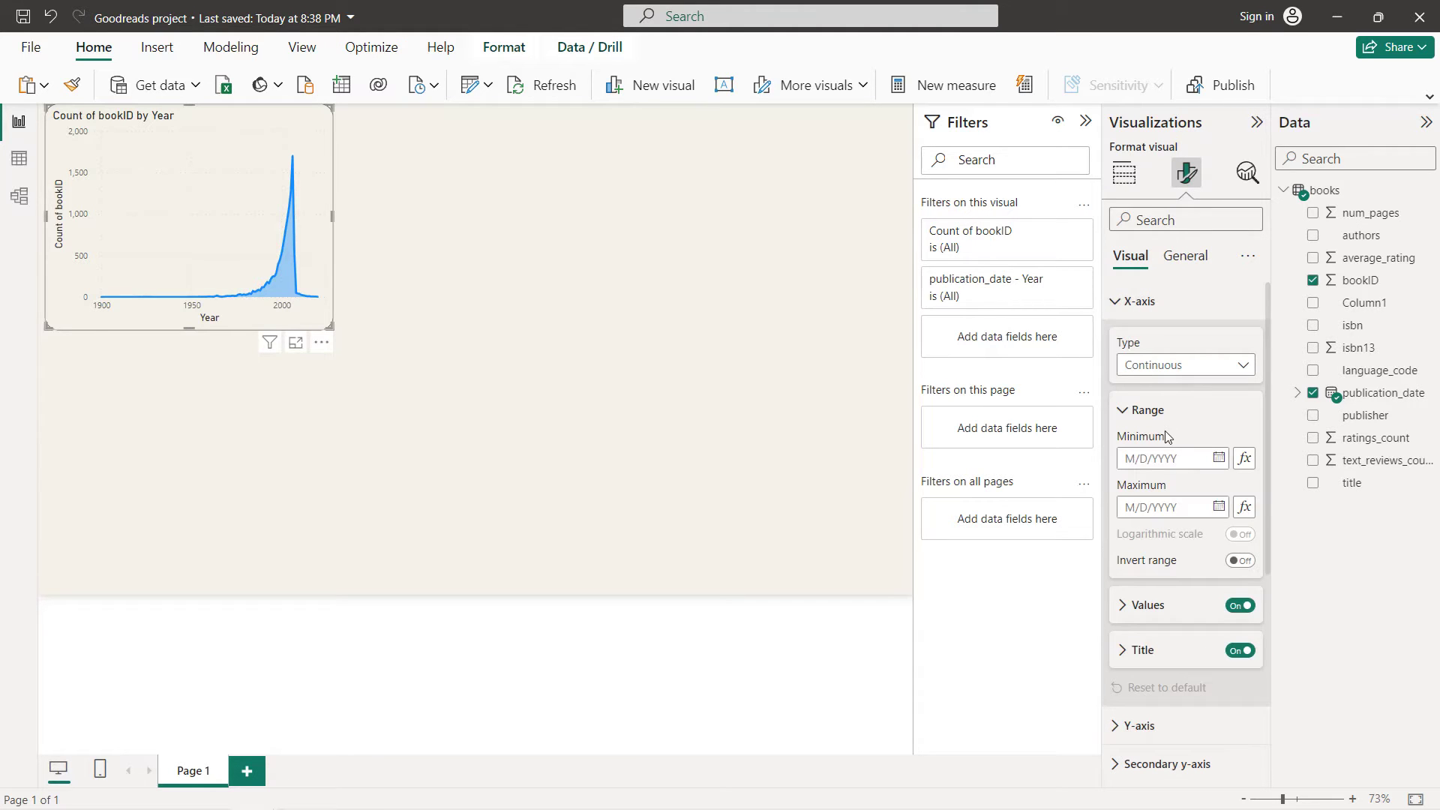
left_click(1174, 605)
scroll(1173, 604, "down", 2)
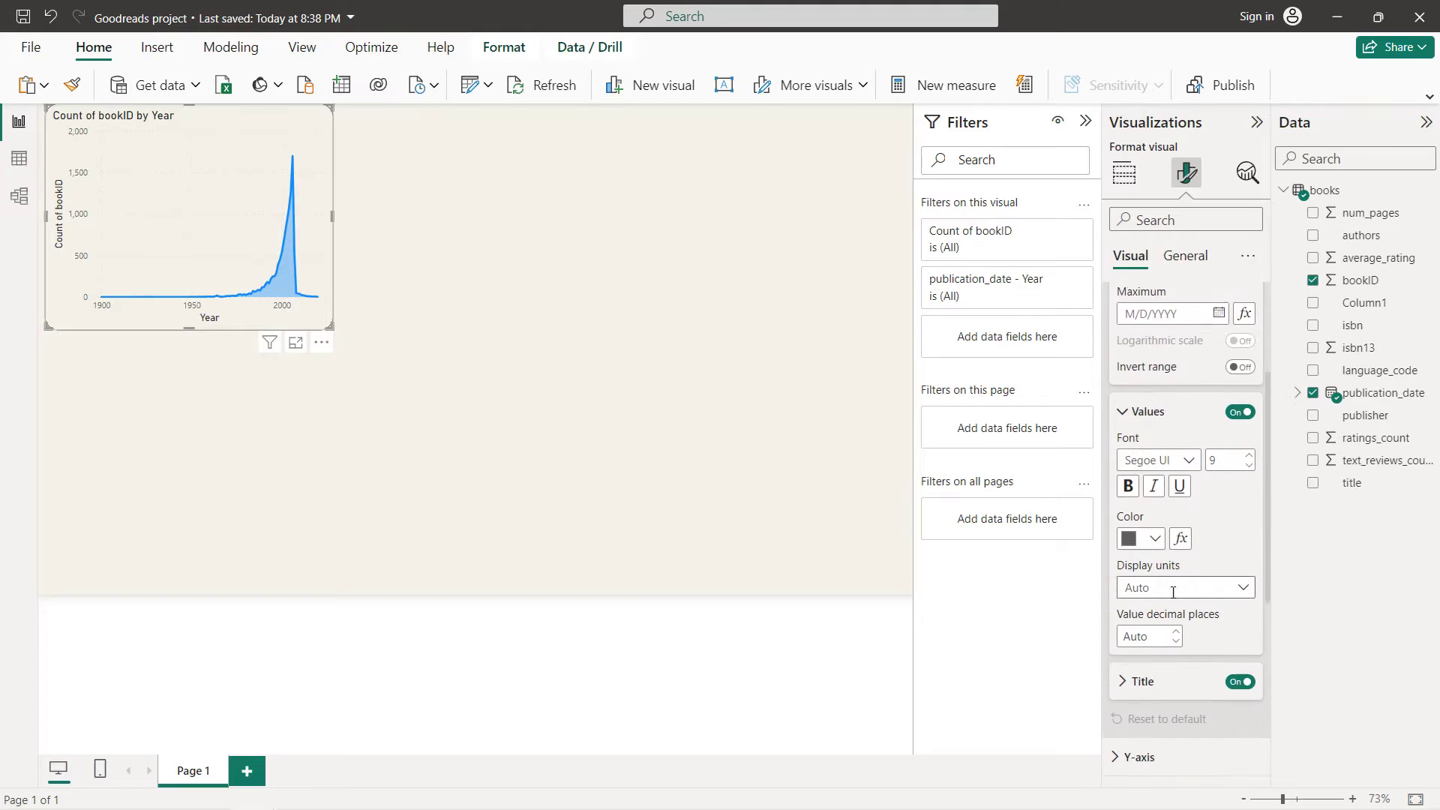
left_click(1154, 508)
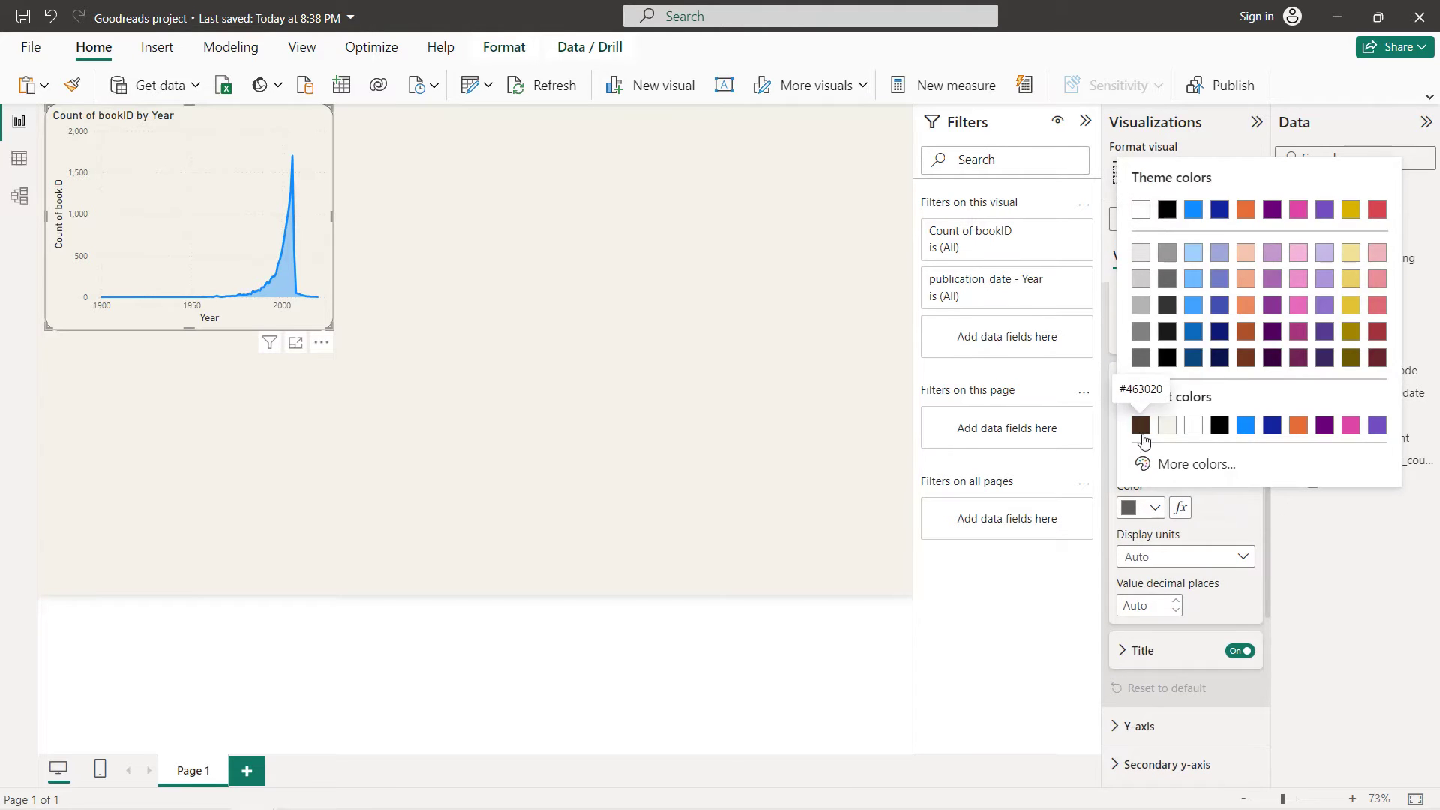
left_click(1141, 421)
left_click(1130, 459)
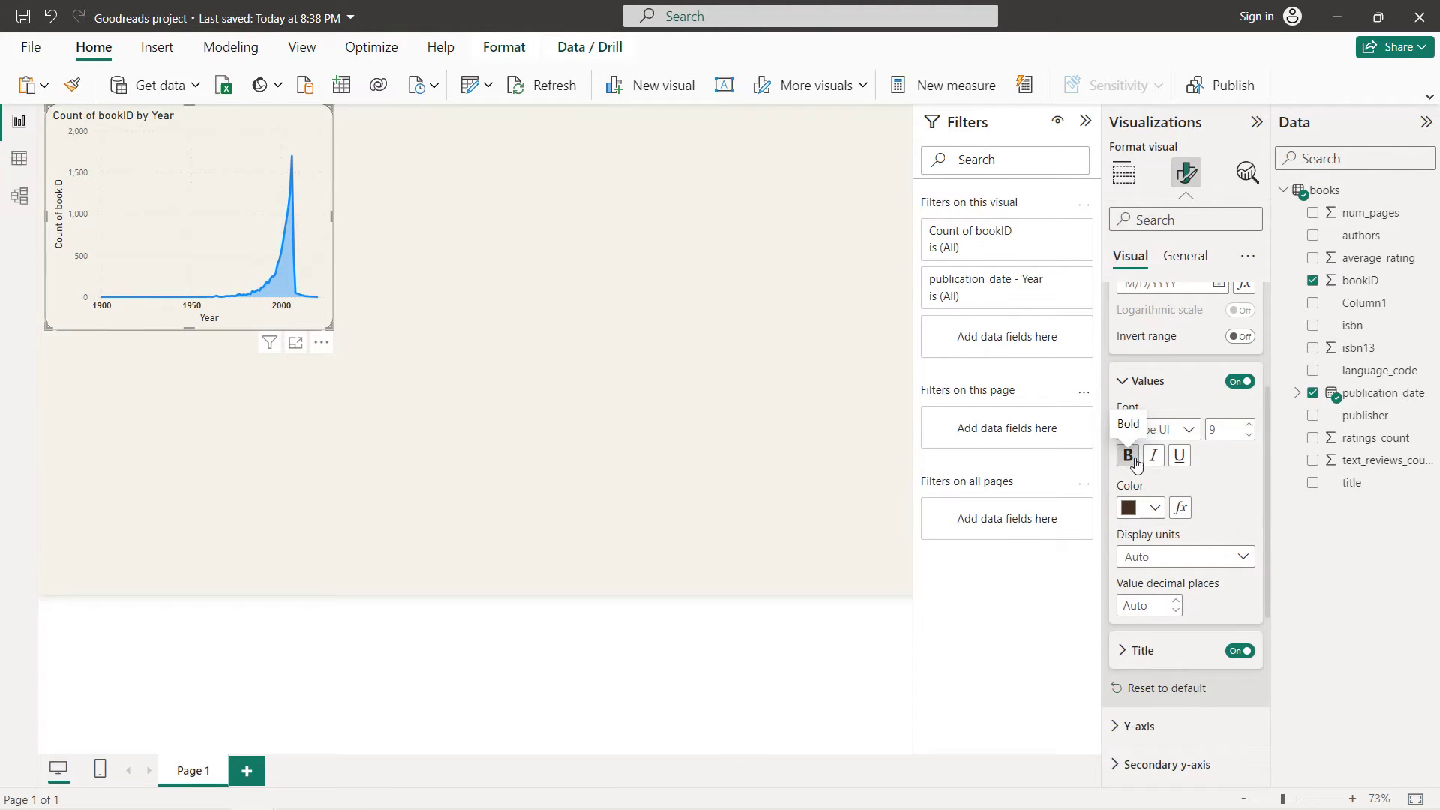
- Turn off the area chart's Y-axis title and make the Y-axis values bold in colour #463020
scroll(1199, 555, "down", 1)
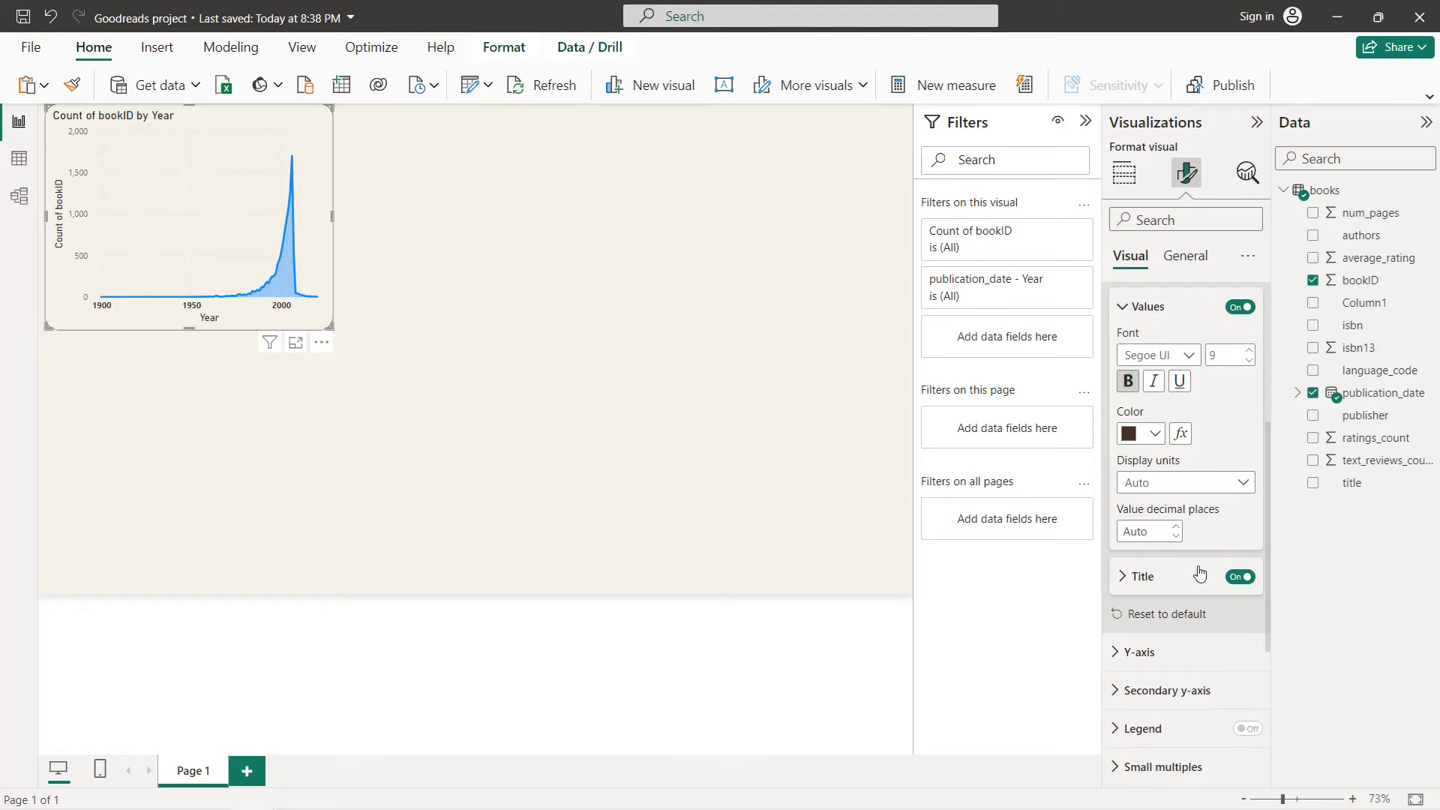
scroll(1197, 593, "down", 1)
left_click(1189, 586)
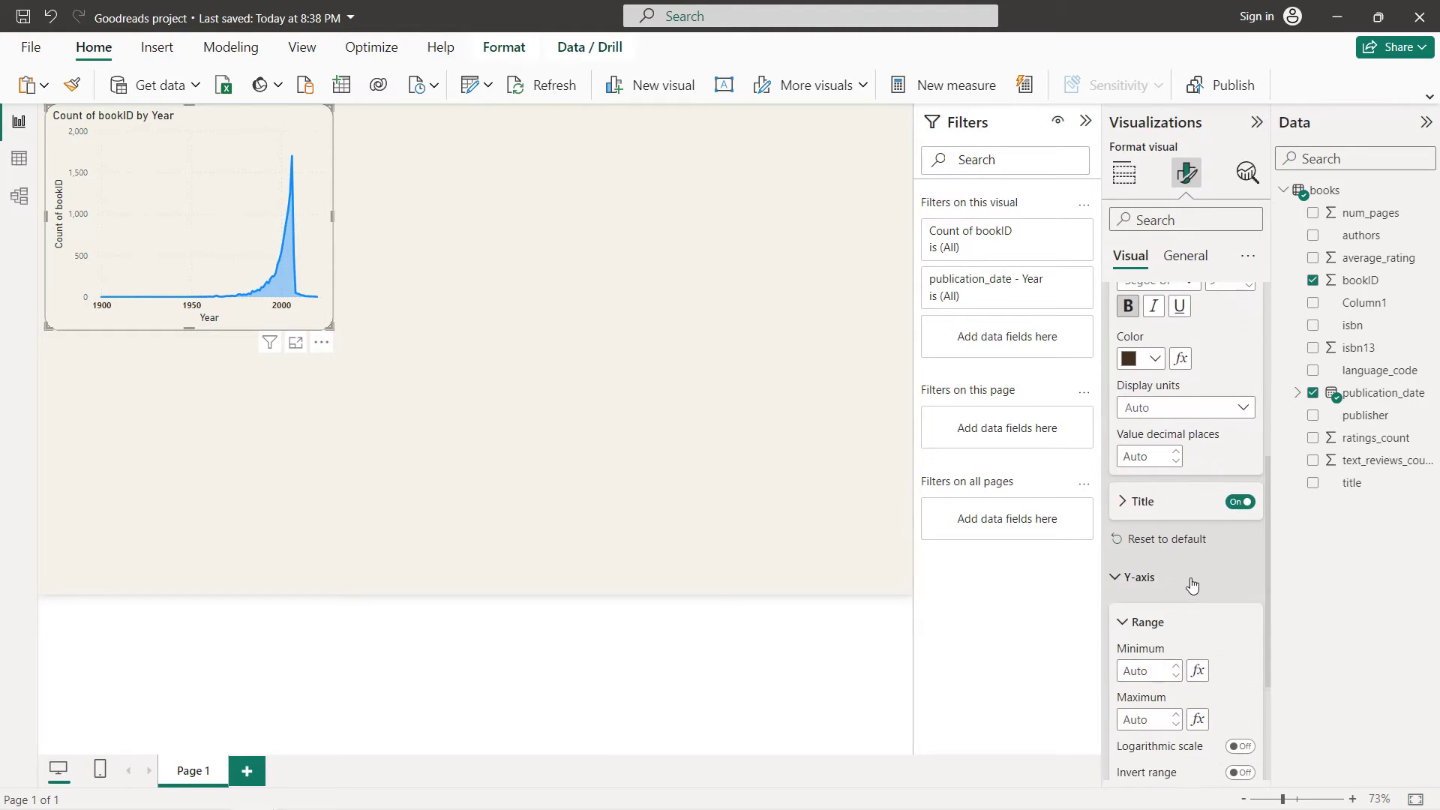
scroll(1190, 582, "down", 3)
left_click(1239, 638)
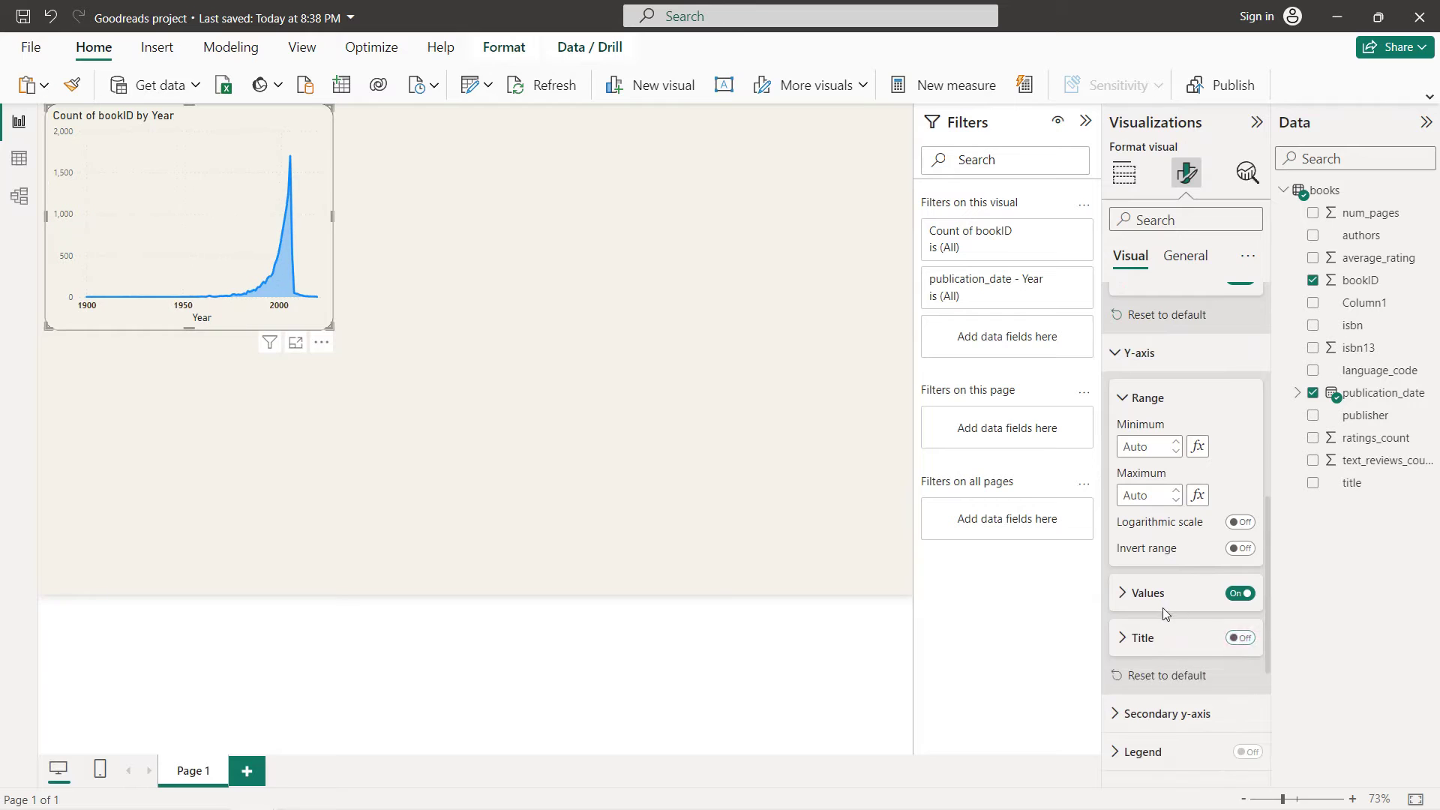
left_click(1148, 593)
left_click(1155, 571)
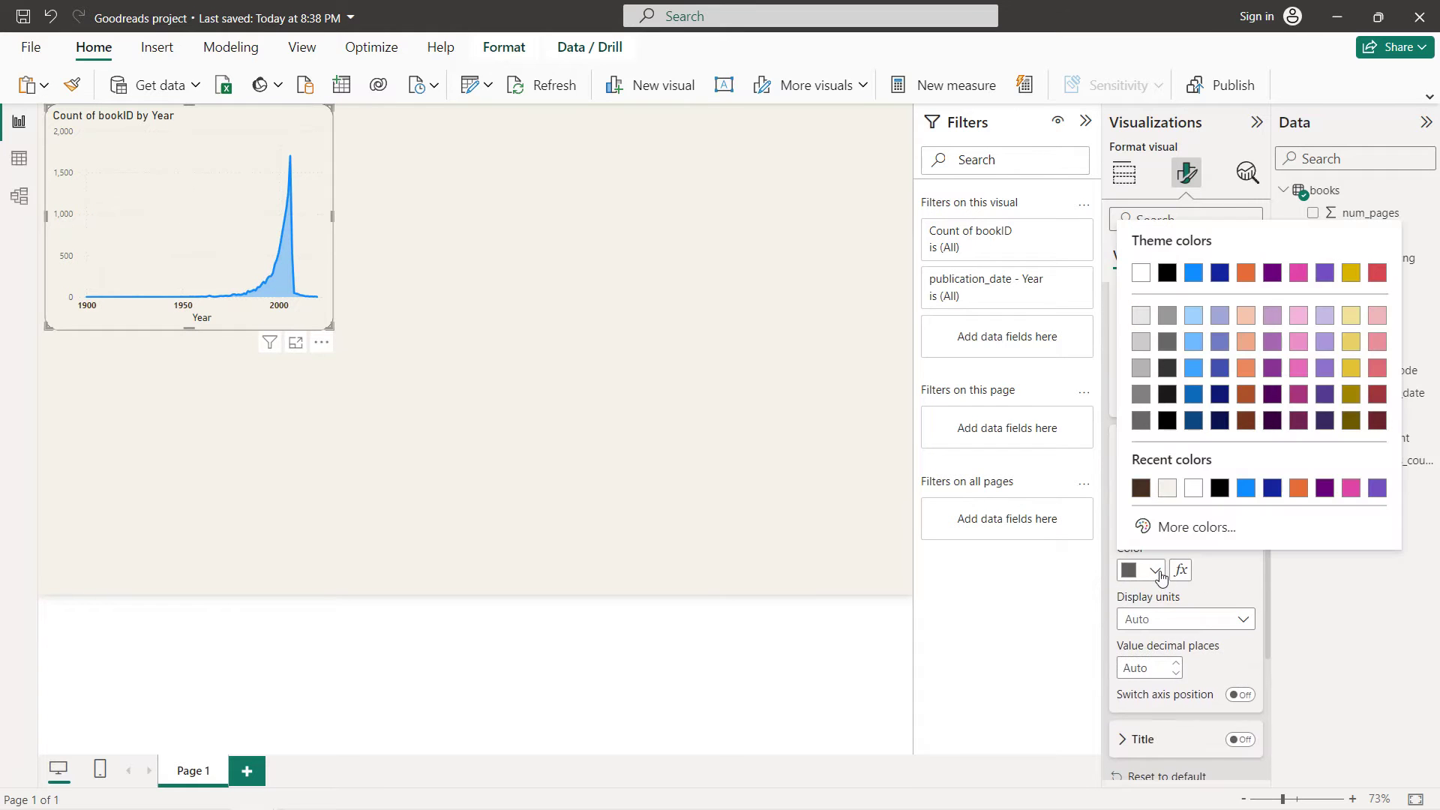
left_click(1140, 489)
left_click(1132, 518)
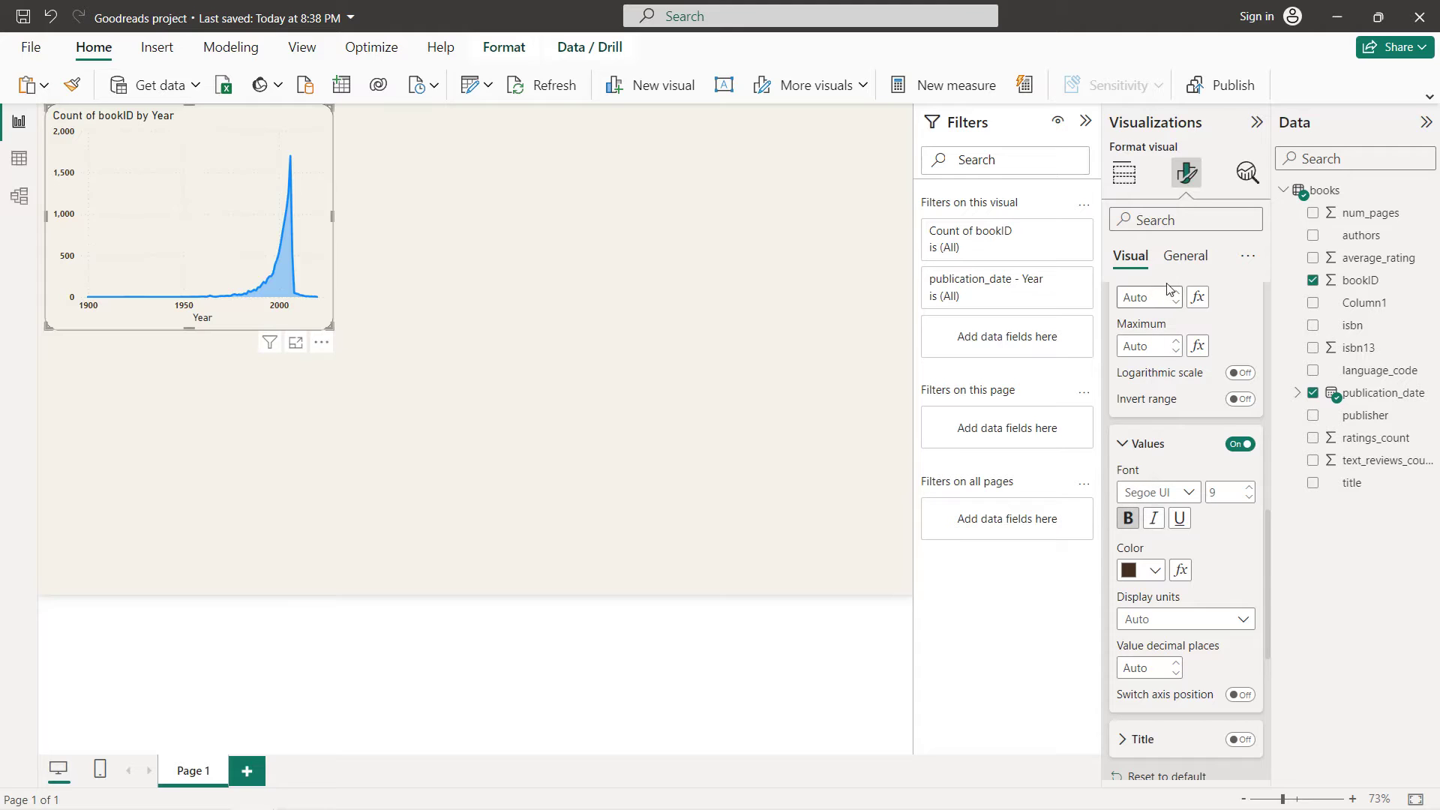
- Change the area chart's title text to "Books by publication date"
left_click(1184, 257)
scroll(1182, 375, "up", 3)
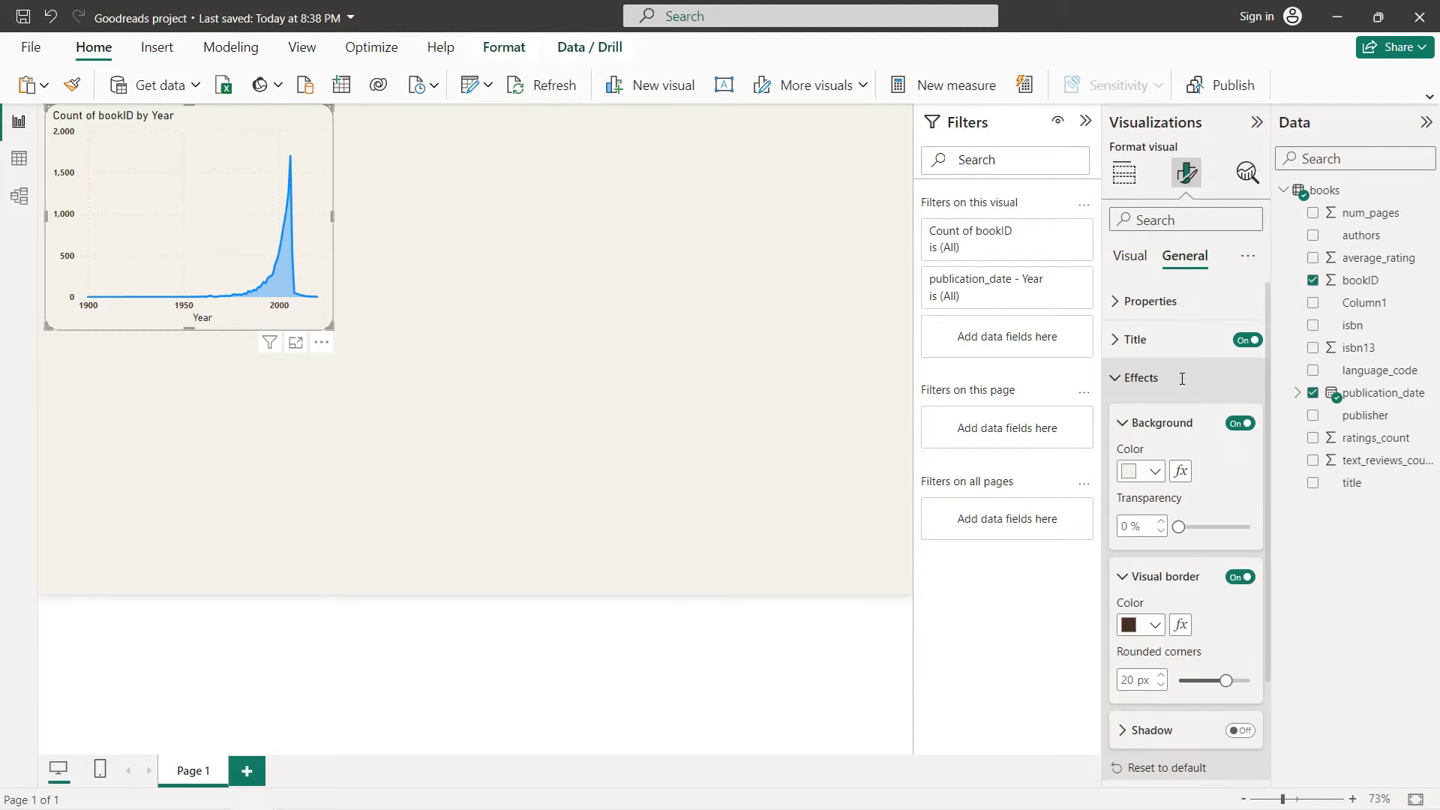
left_click(1143, 339)
left_click(1168, 434)
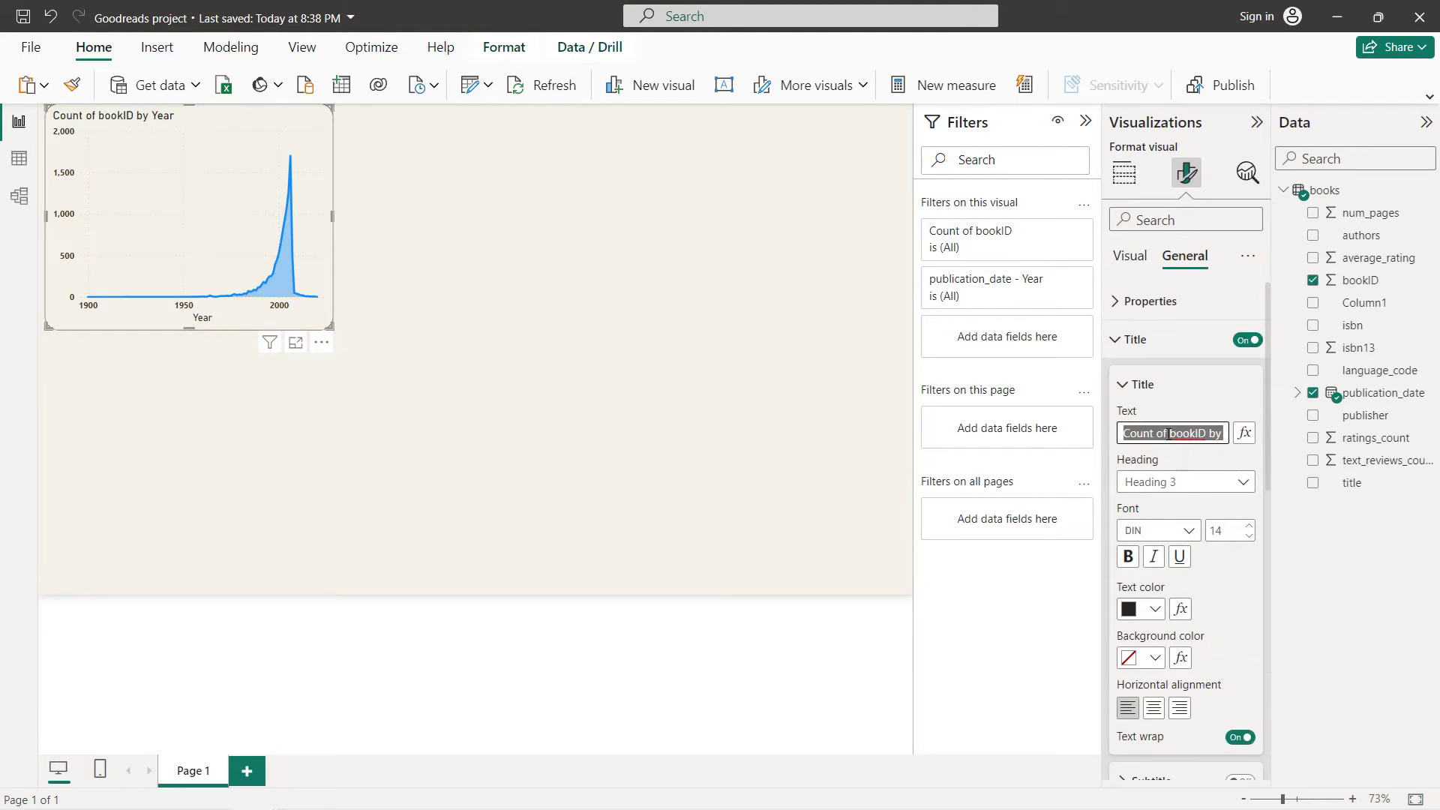
type("B")
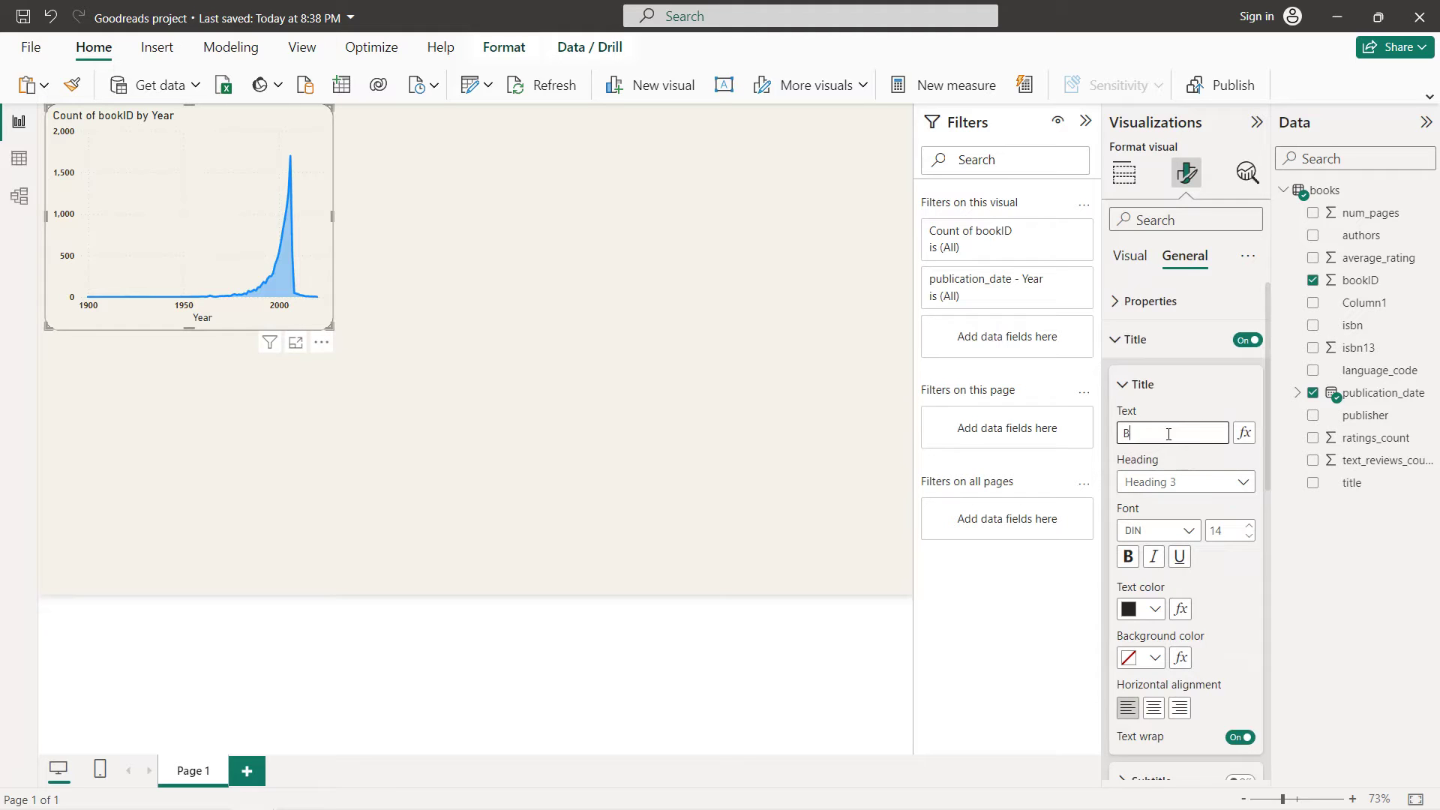
type("ooks by publ")
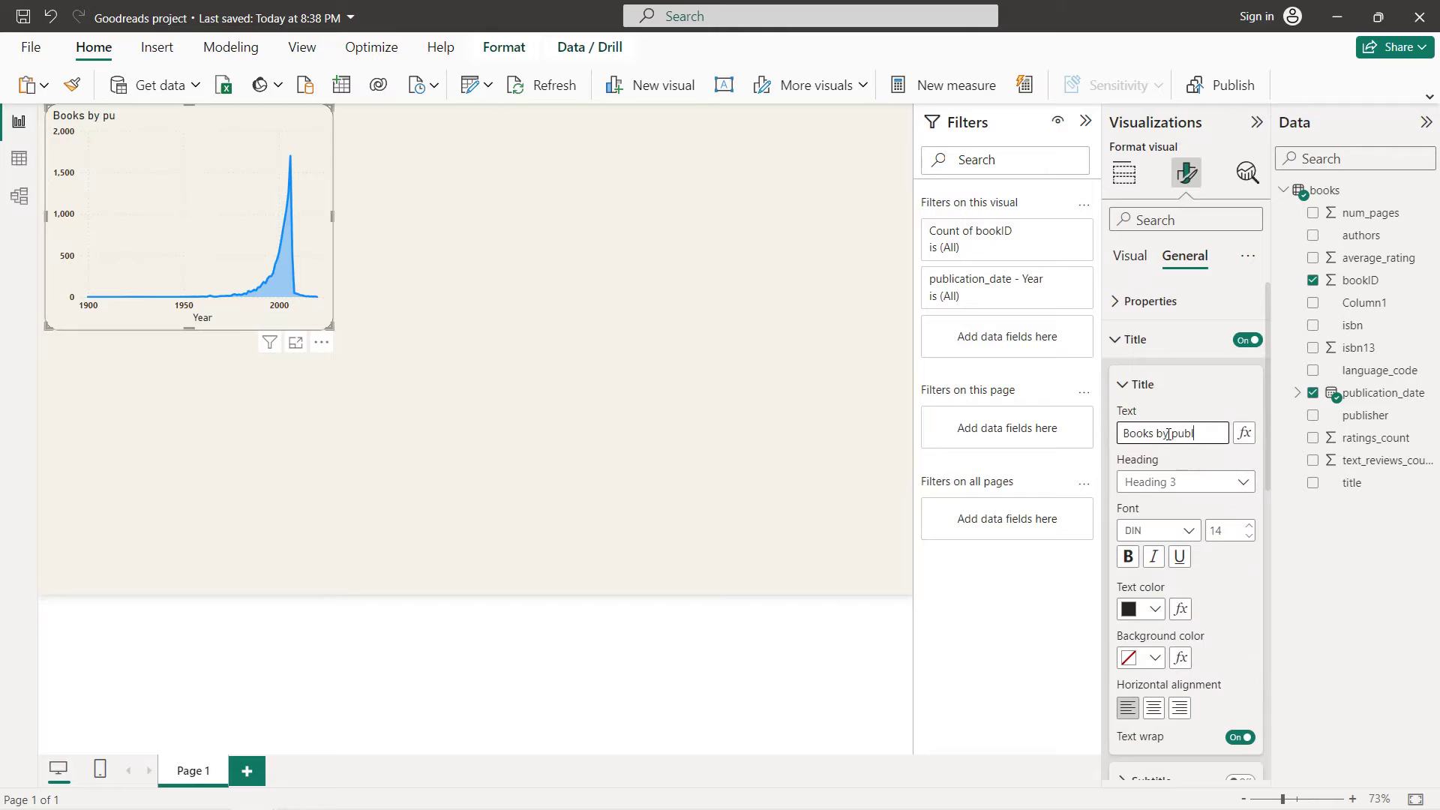
type("ication date")
- Centre the area chart's title and make it bold in colour #463020
left_click(1154, 707)
left_click(1155, 609)
left_click(1141, 527)
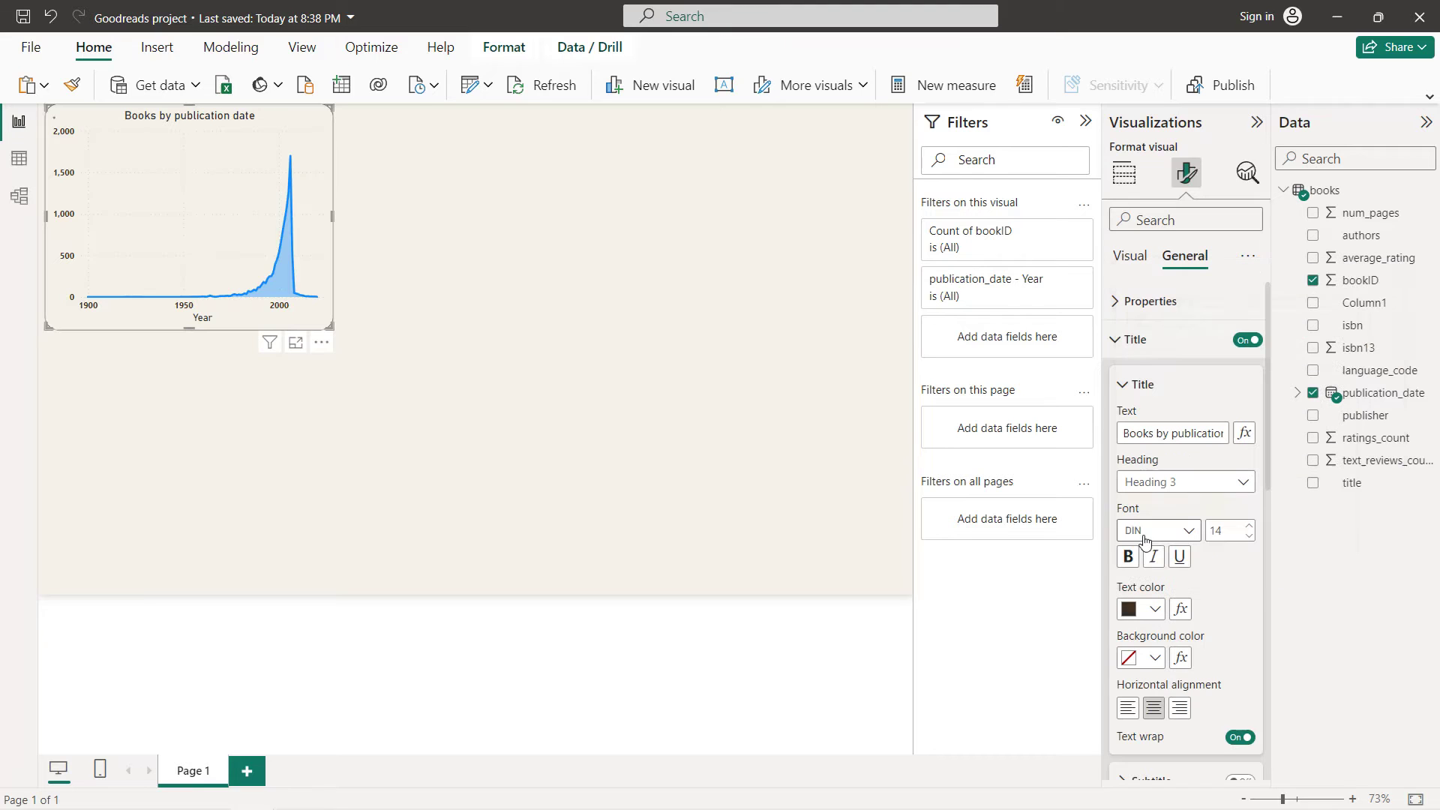
left_click(1134, 558)
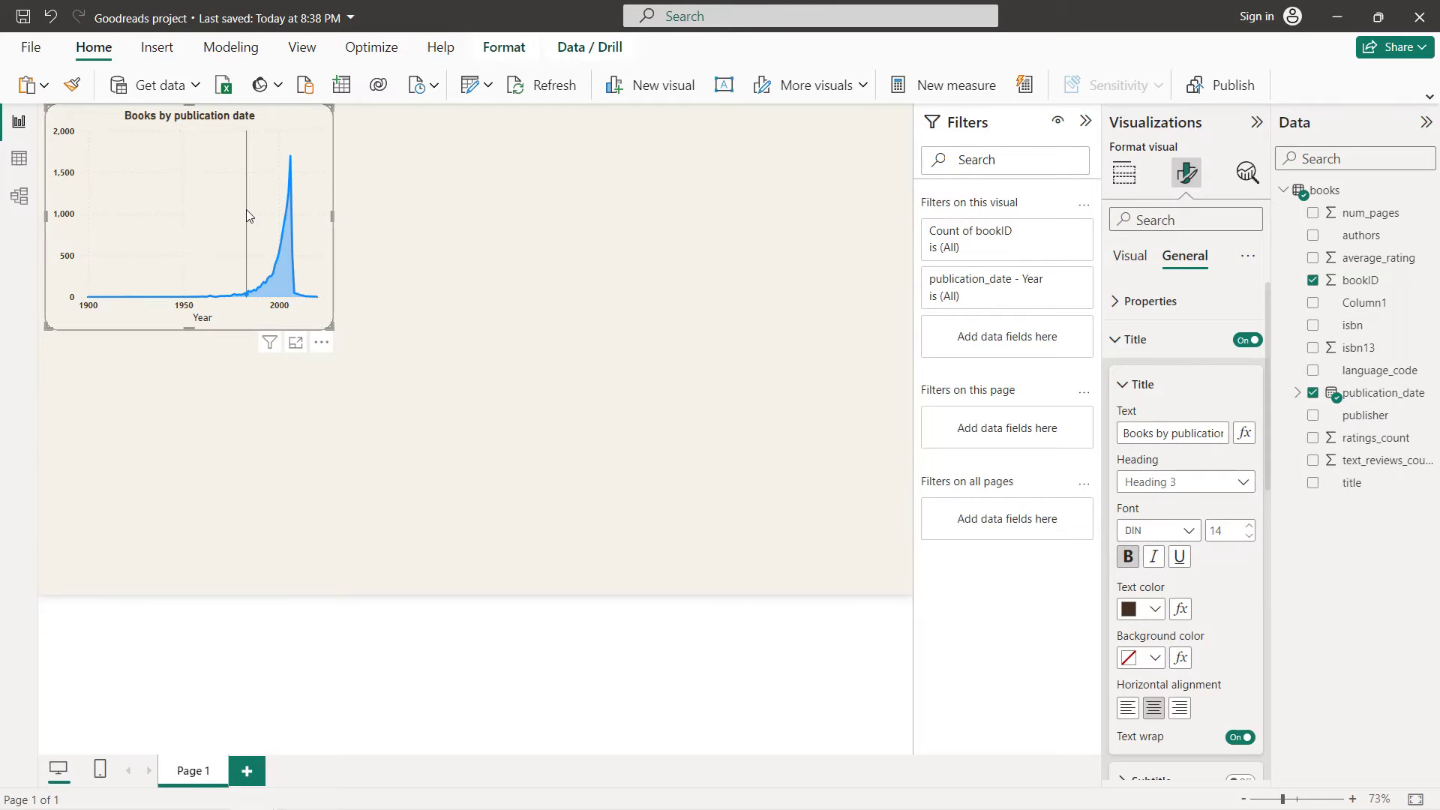
- Turn off both the horizontal and vertical gridlines of the area chart
left_click(1130, 257)
left_click(1155, 307)
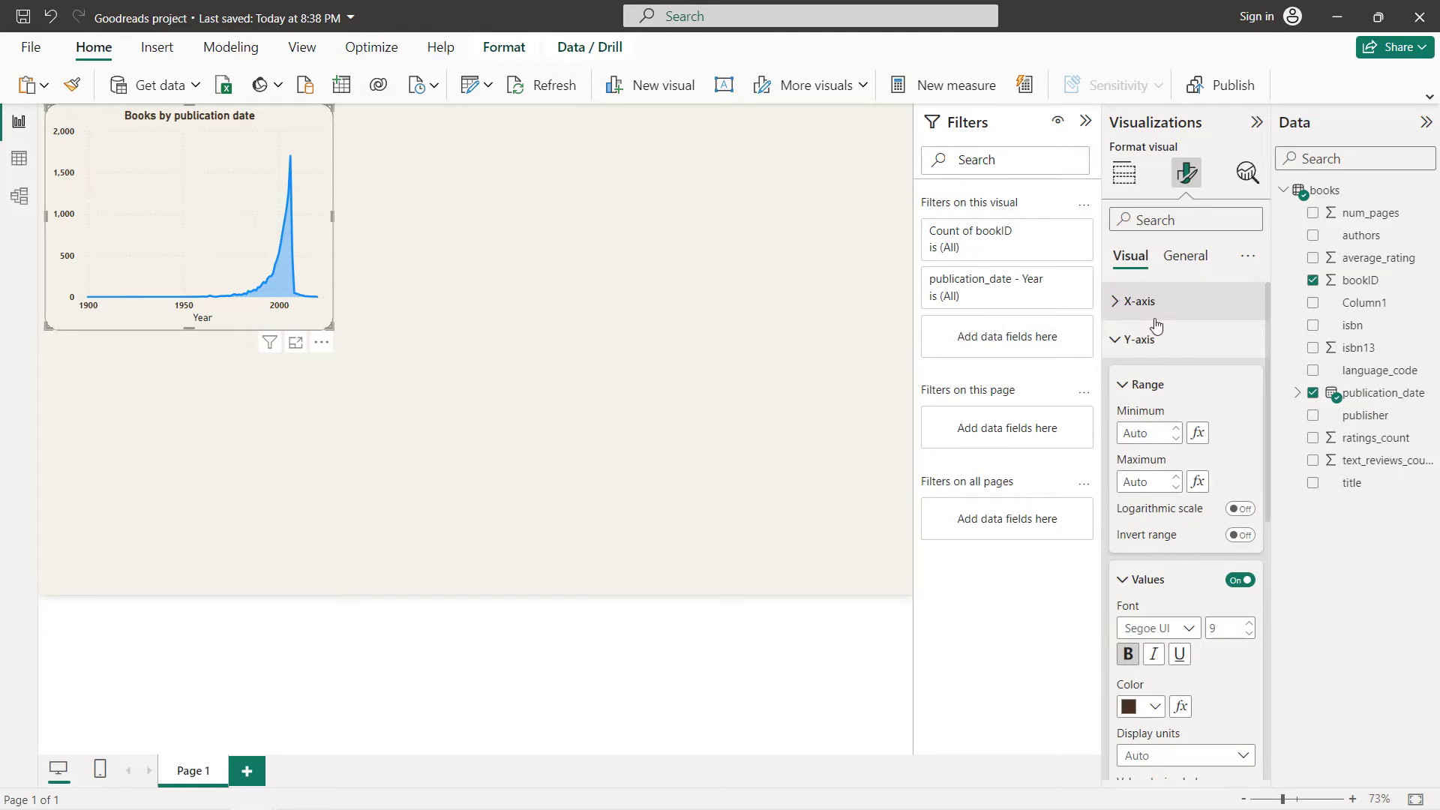
left_click(1148, 340)
left_click(1182, 492)
scroll(1182, 491, "down", 2)
left_click(1240, 388)
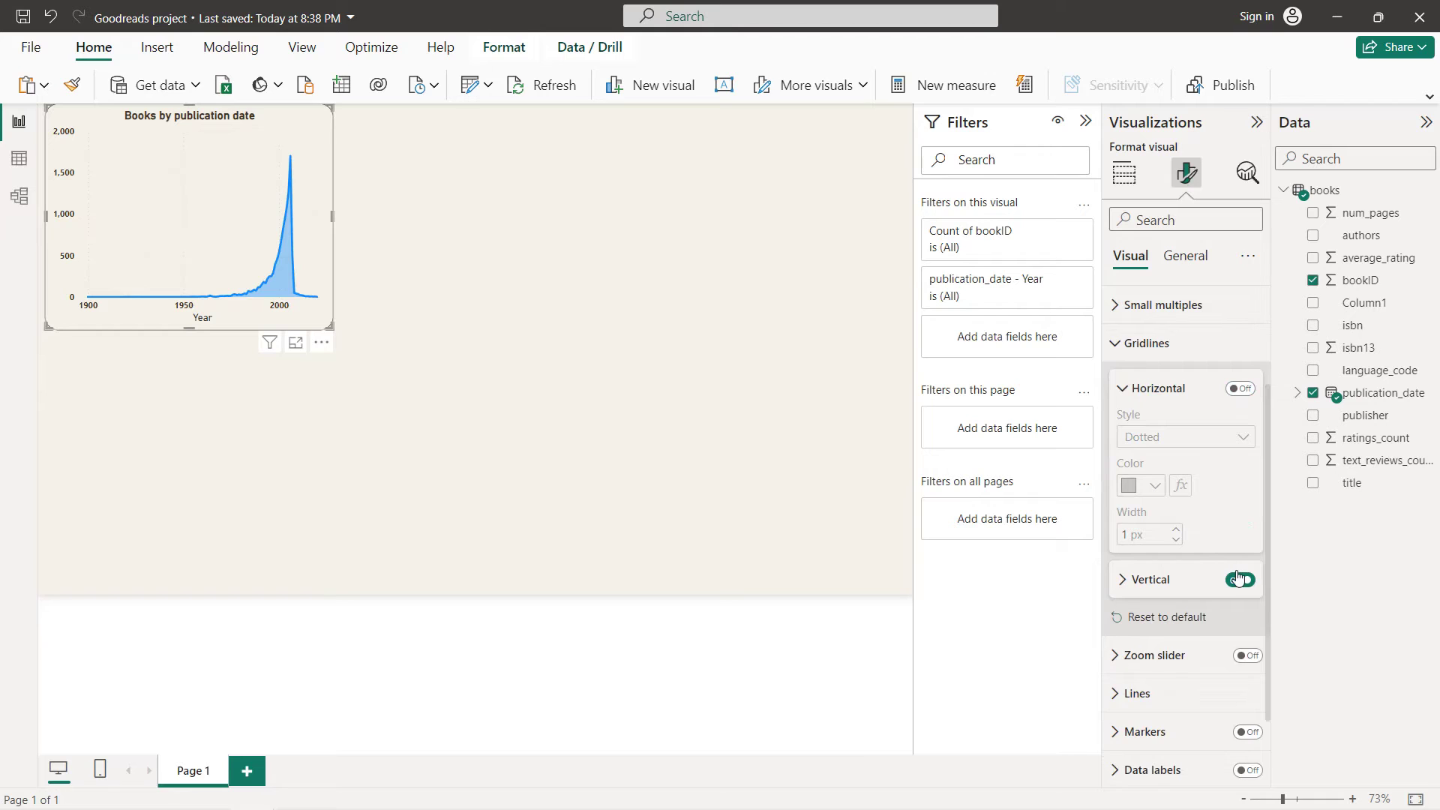
left_click(1238, 578)
left_click(1239, 579)
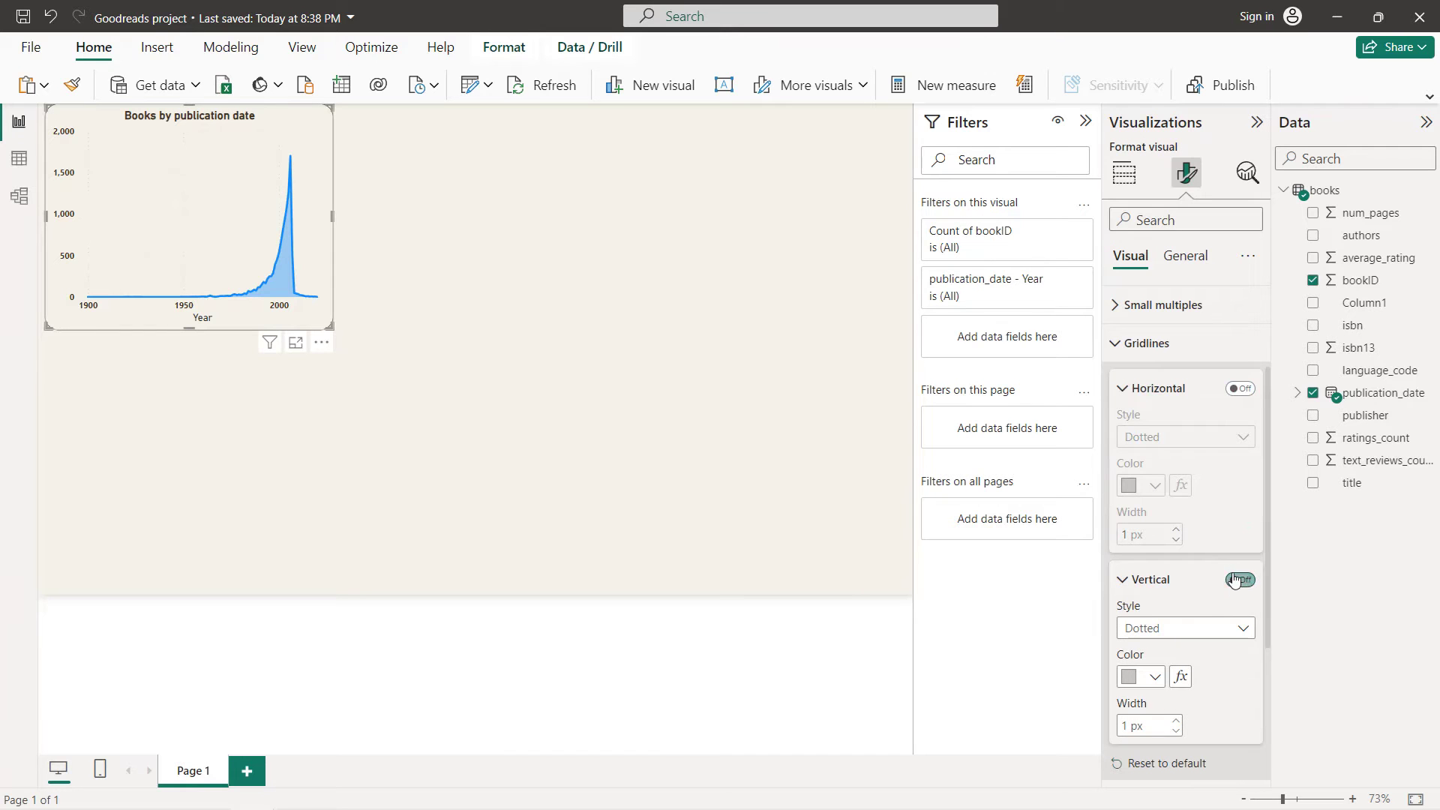
- Set the area chart's Count of bookID line colour to dark brown #463020
scroll(1209, 546, "down", 3)
left_click(1200, 604)
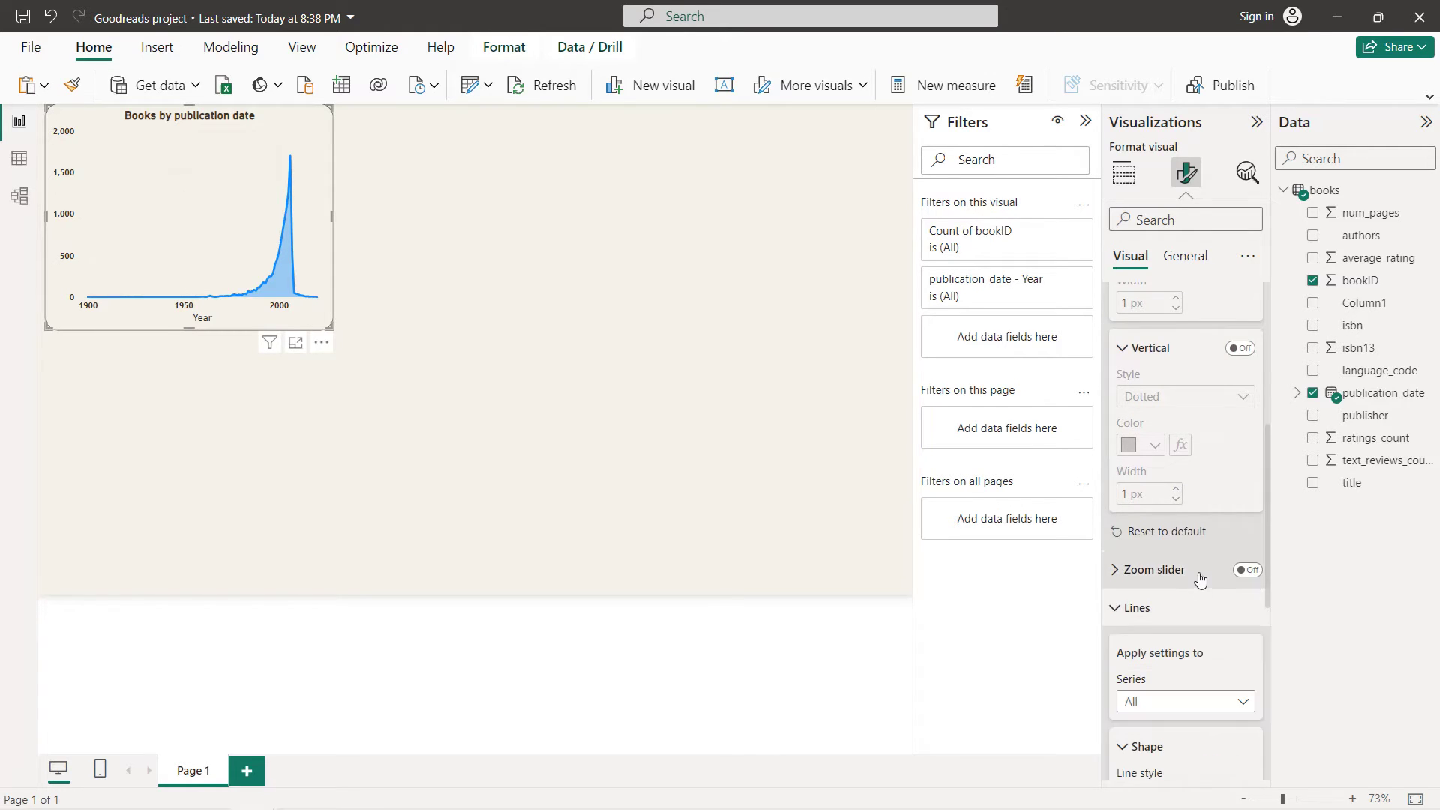
scroll(1200, 568, "down", 4)
scroll(1201, 568, "down", 2)
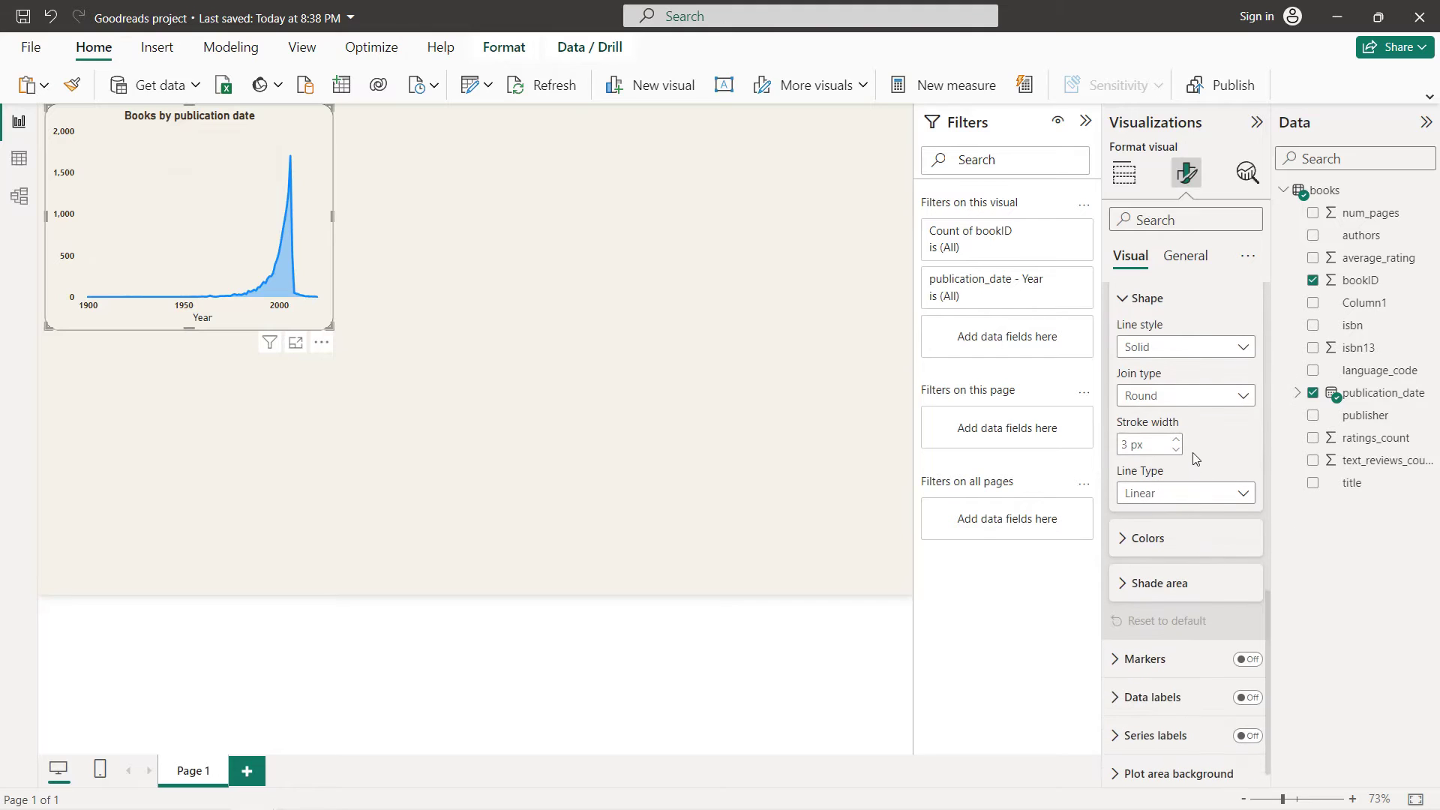
left_click(1176, 540)
scroll(1187, 511, "down", 1)
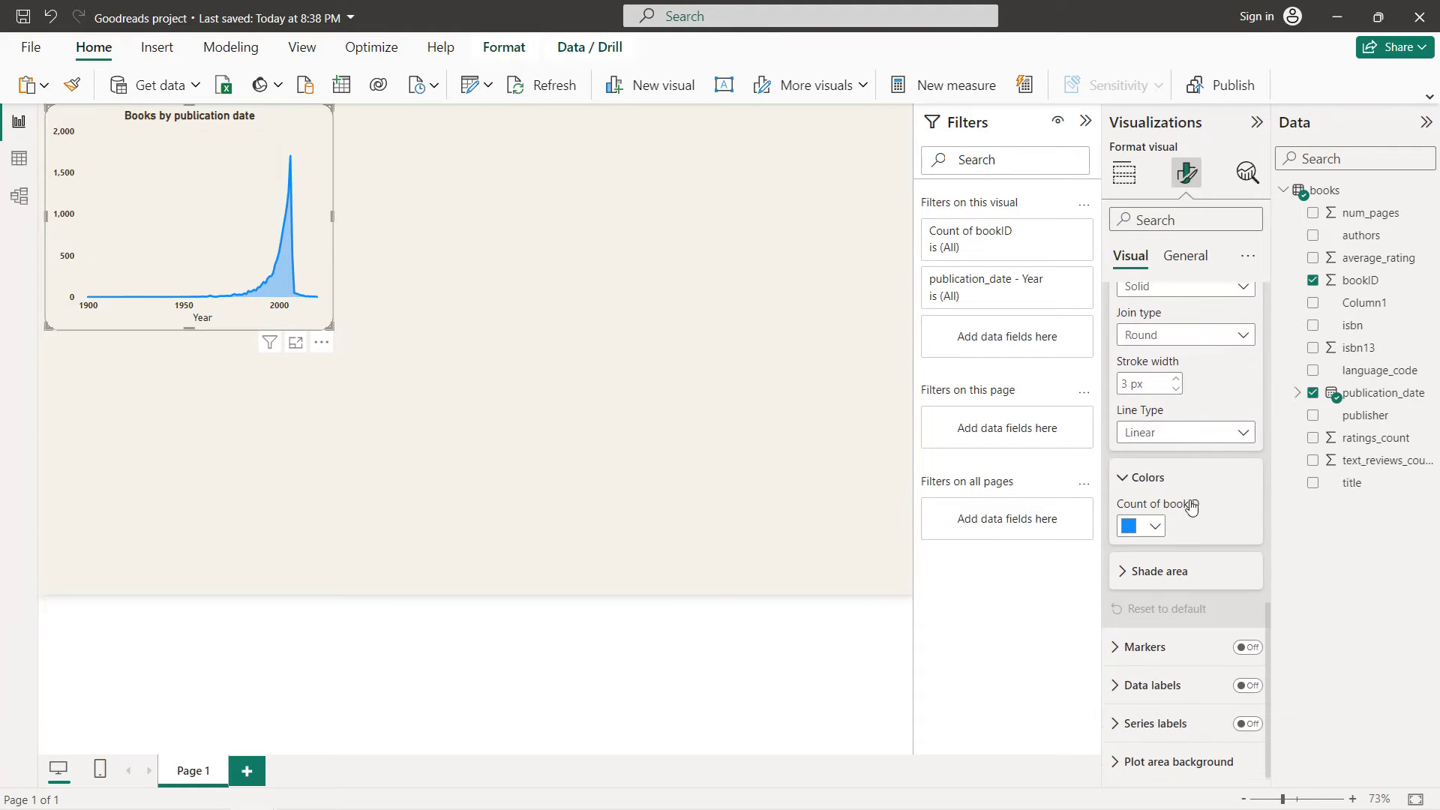
left_click(1156, 528)
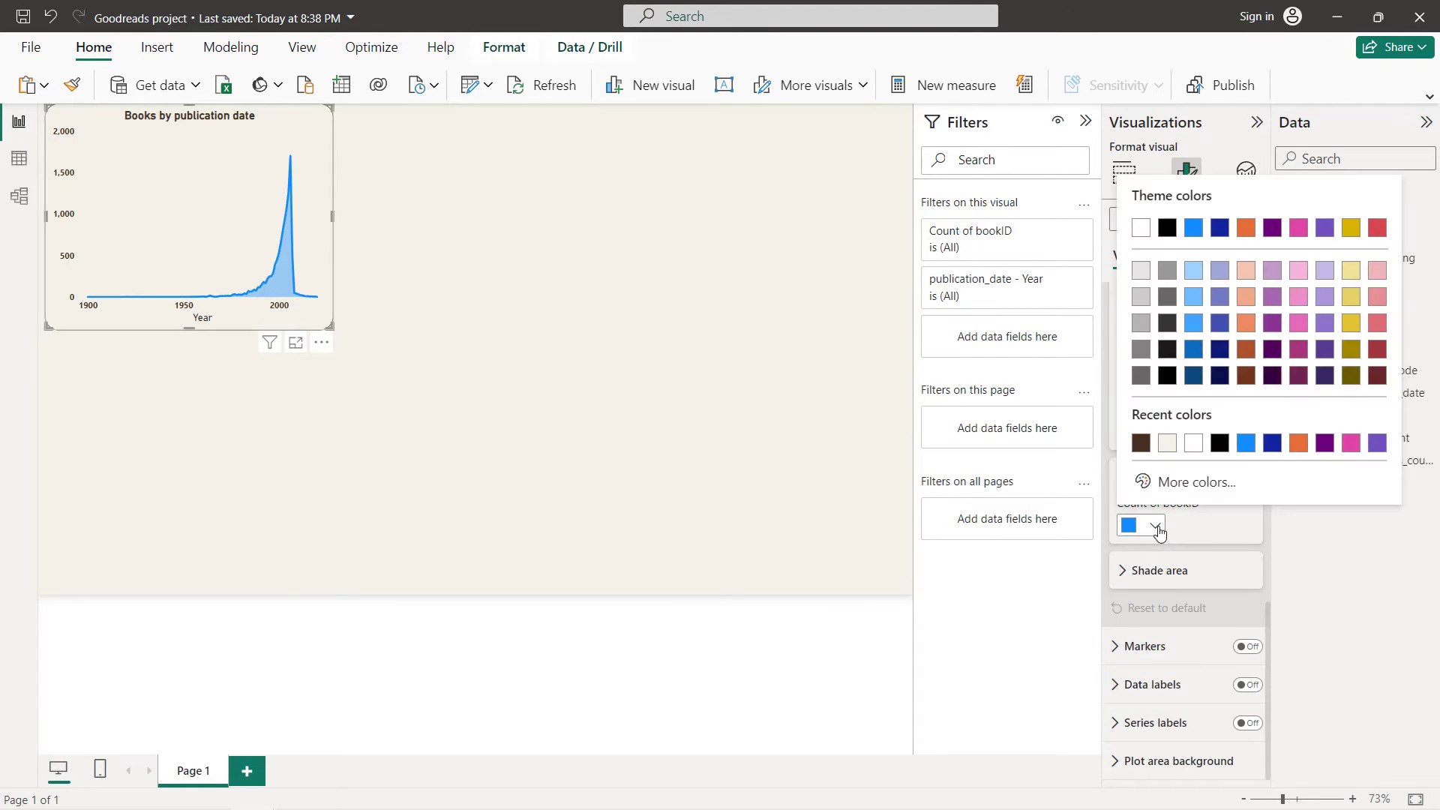
left_click(1141, 444)
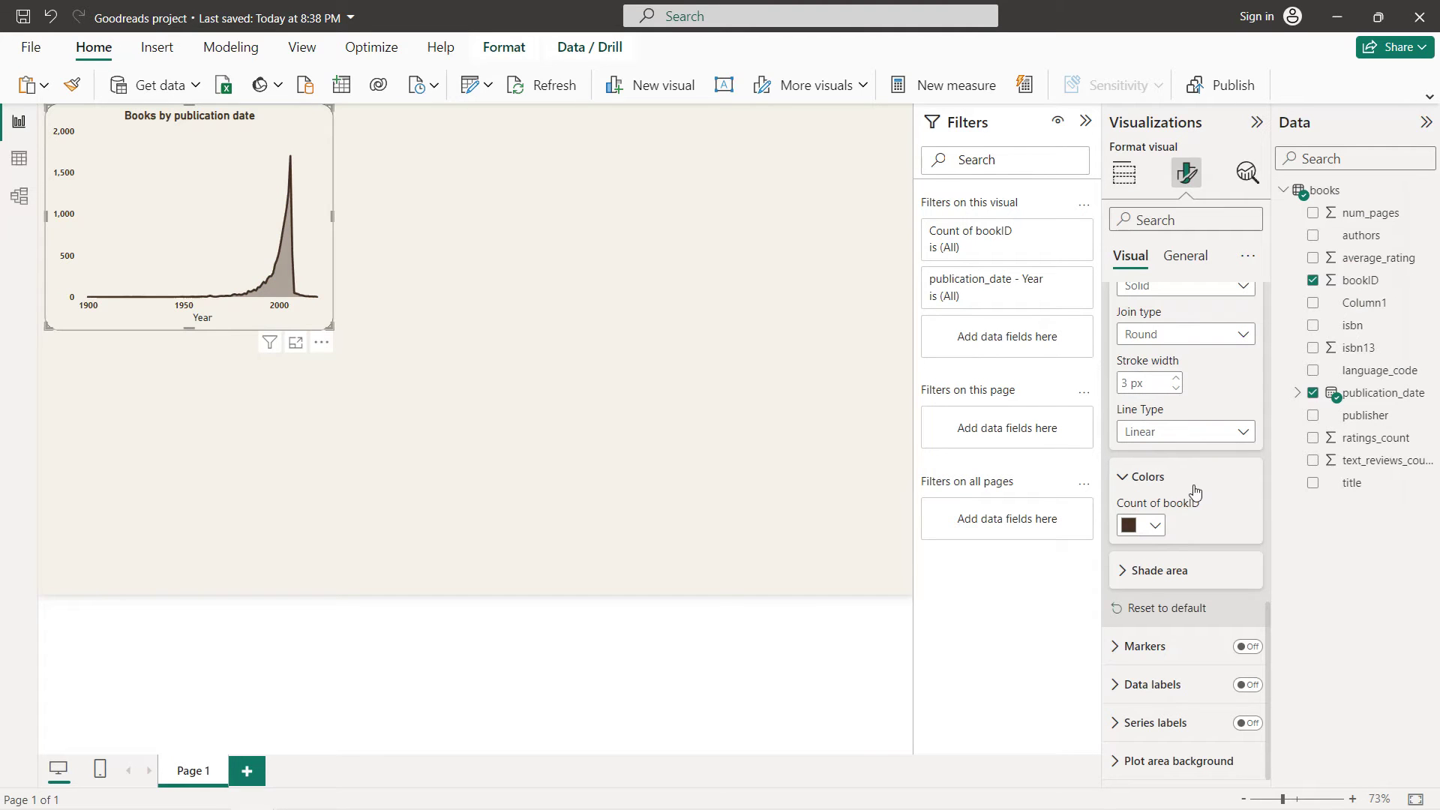
- Set the area chart's line stroke width to 1 px and shift the chart slightly down from the page's upper edge
scroll(1164, 539, "up", 1)
left_click(1176, 464)
left_click(1176, 463)
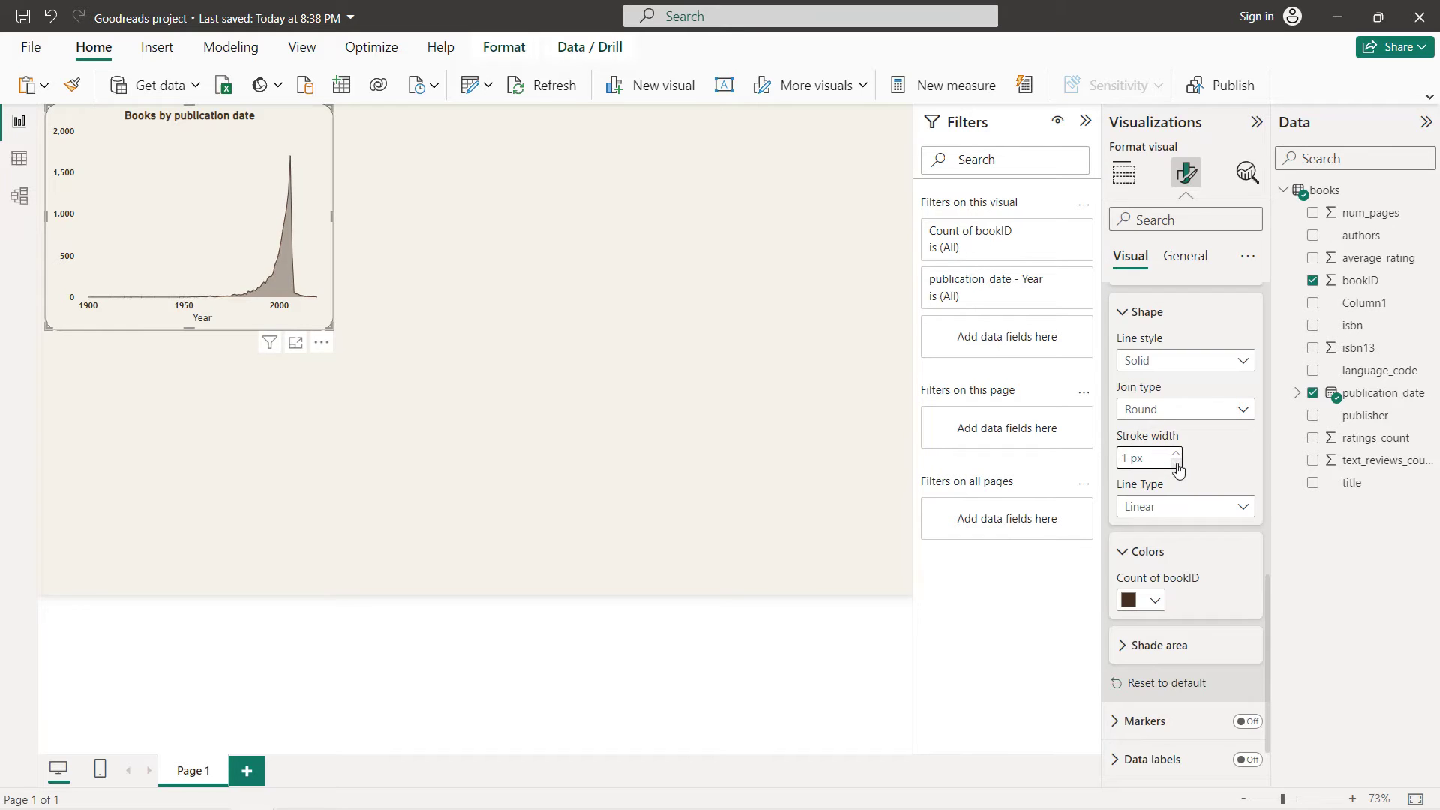
left_click(462, 280)
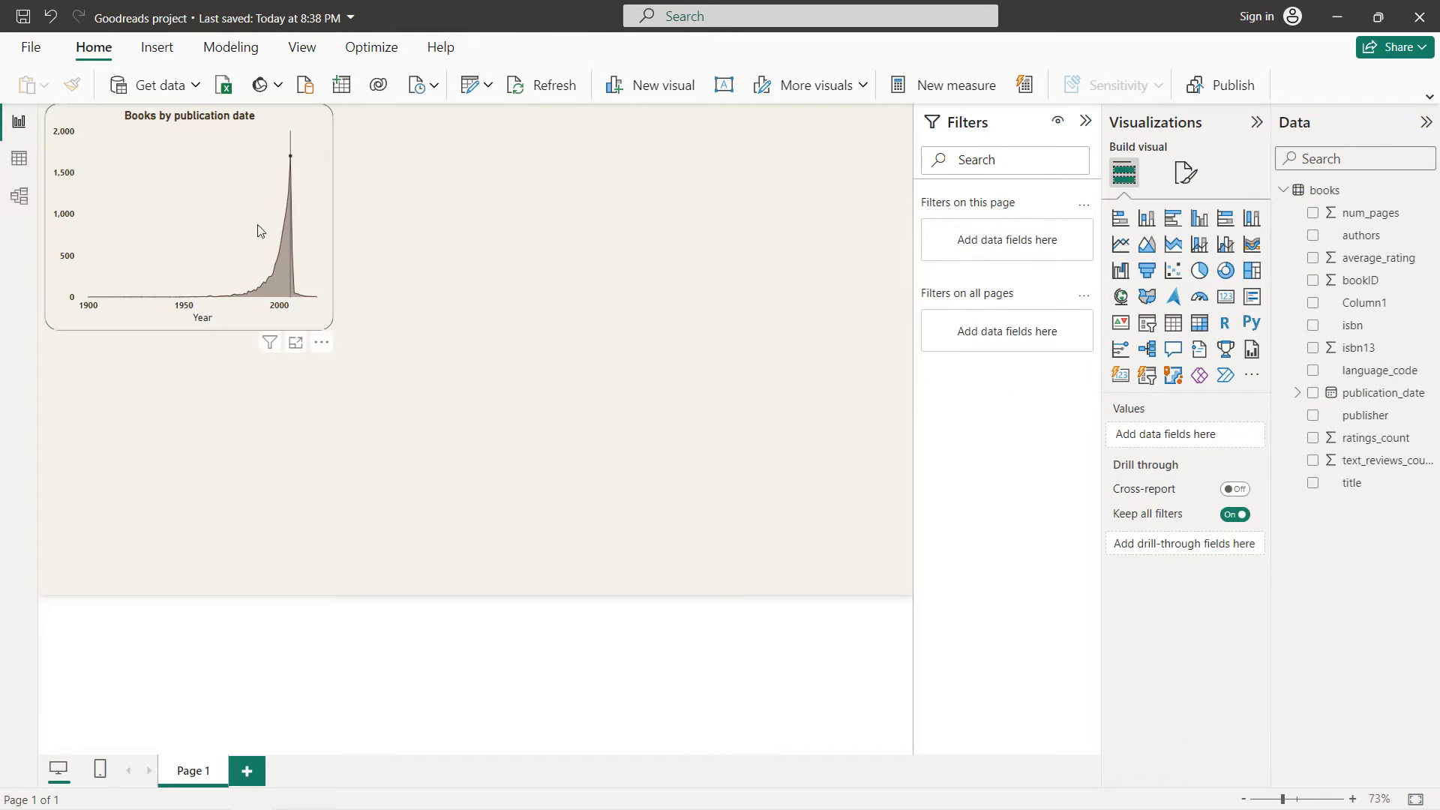
left_click(214, 194)
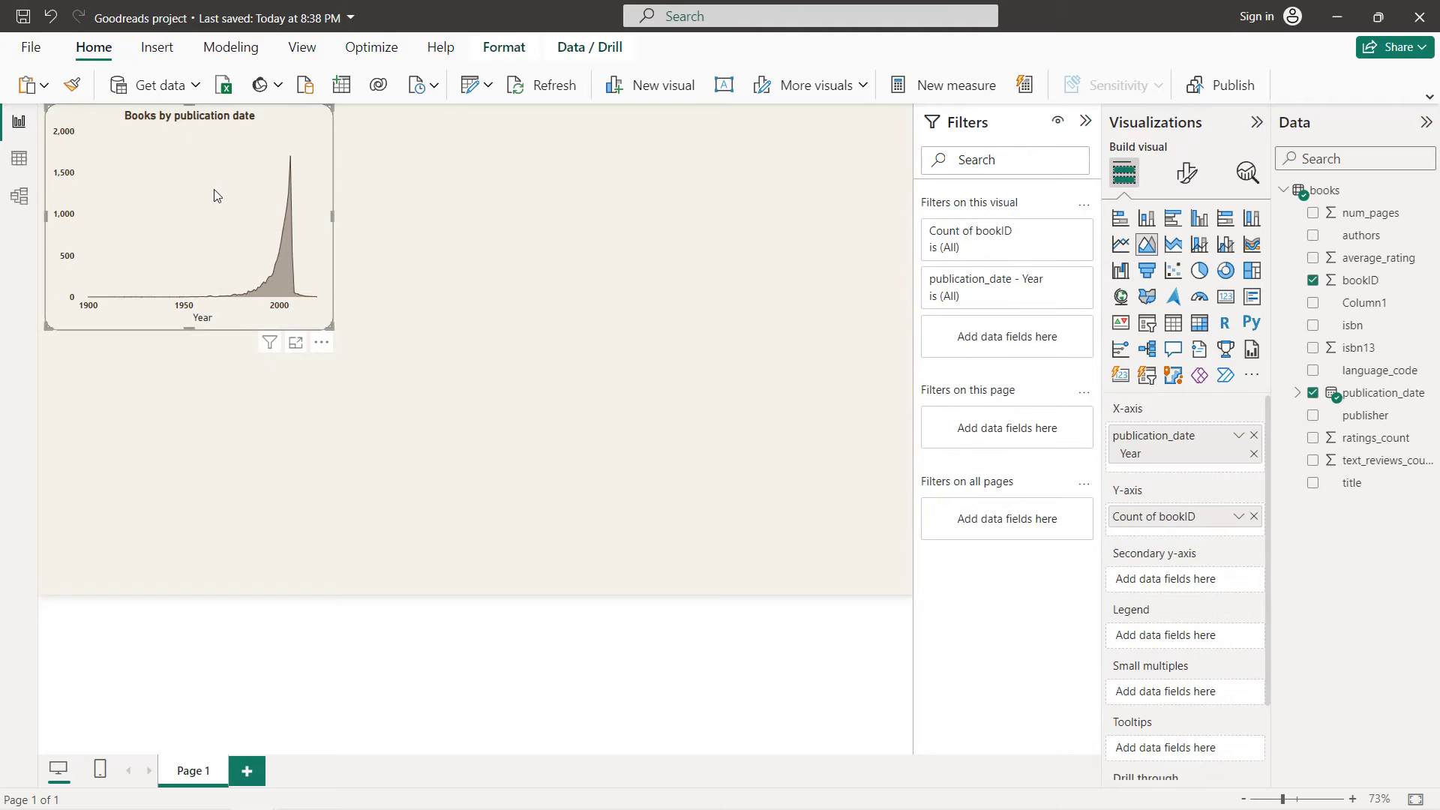
left_click(429, 505)
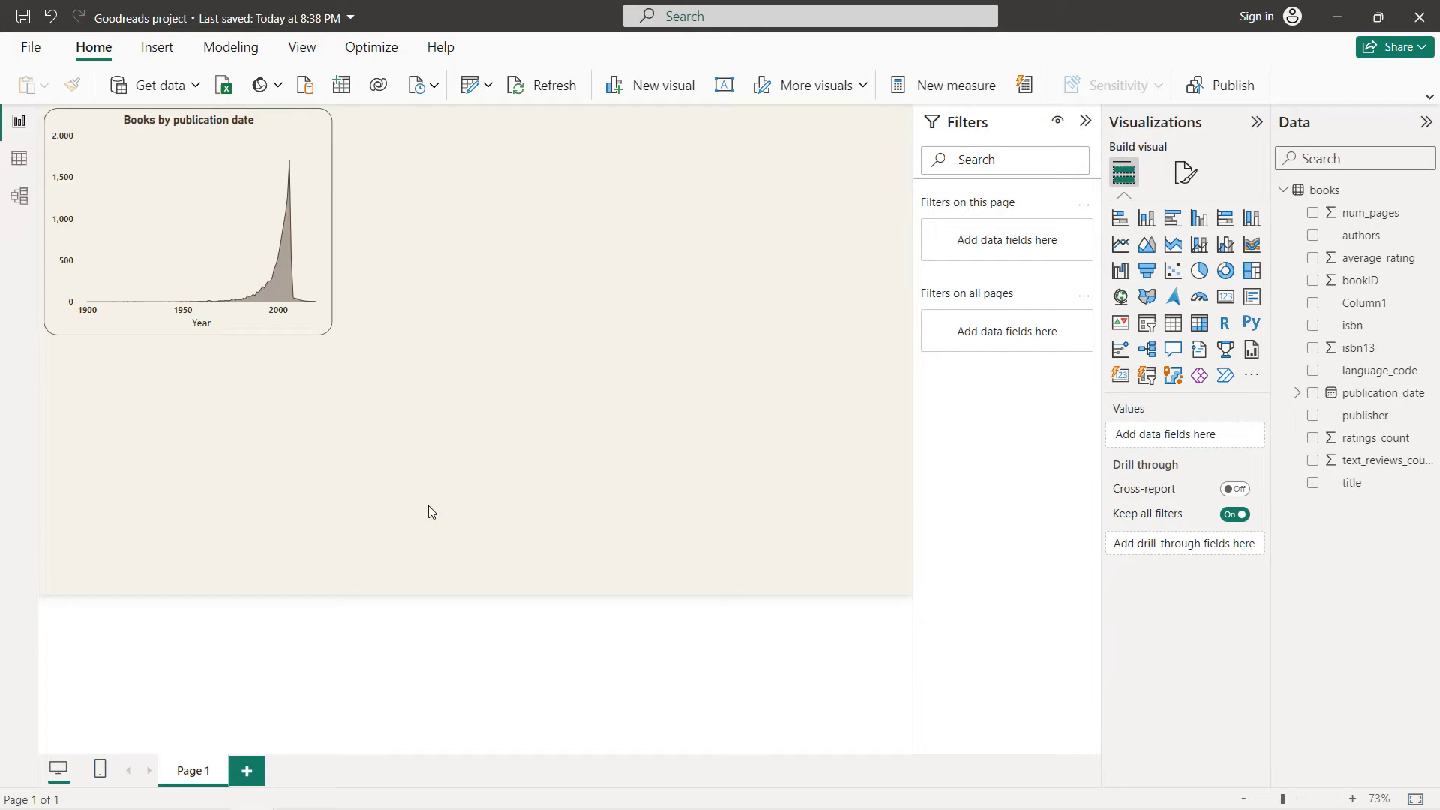
- Duplicate the area chart and place the copy directly below the original, aligned with its sides
left_click(237, 218)
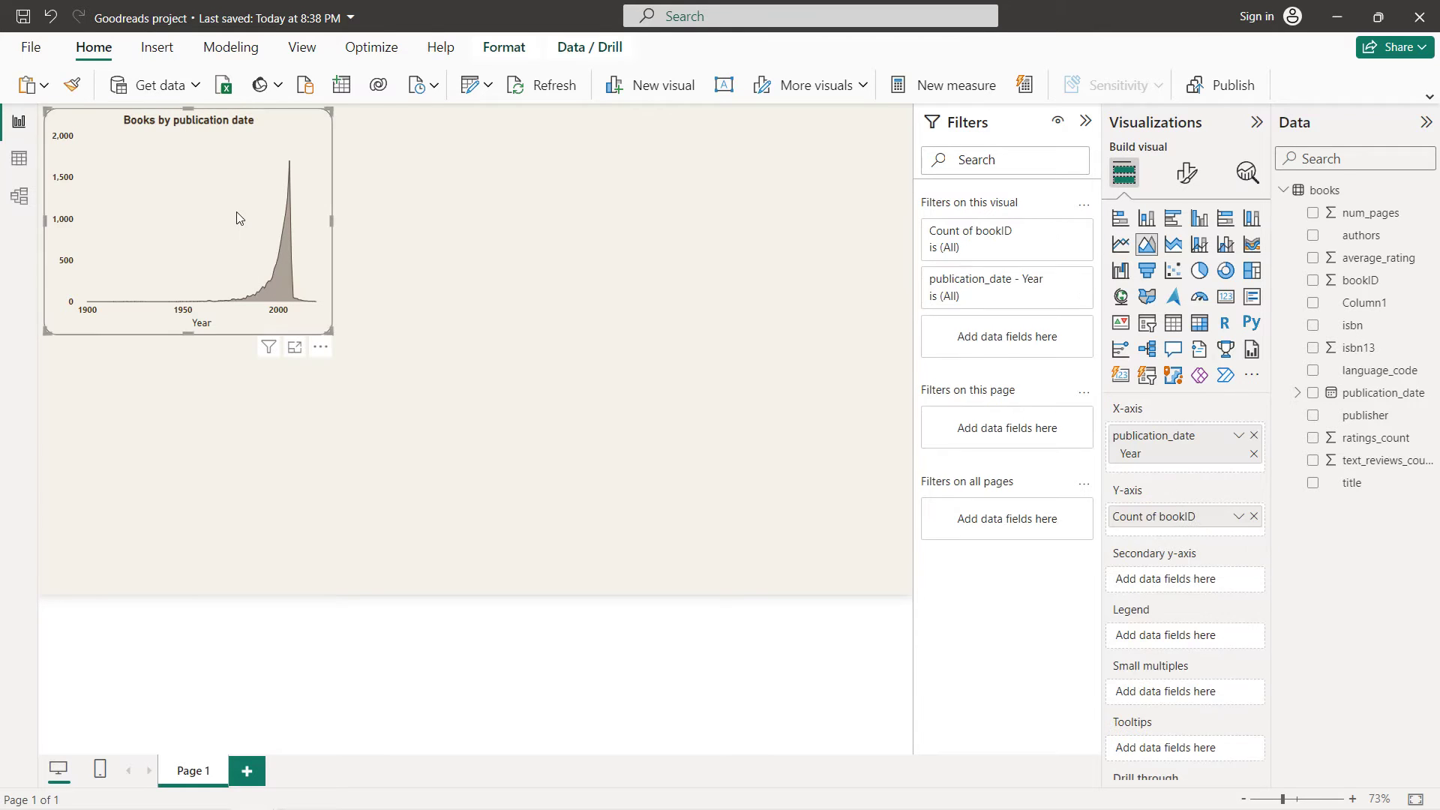
key("ctrl+c")
key("ctrl+v")
left_click_drag(225, 241, 227, 458)
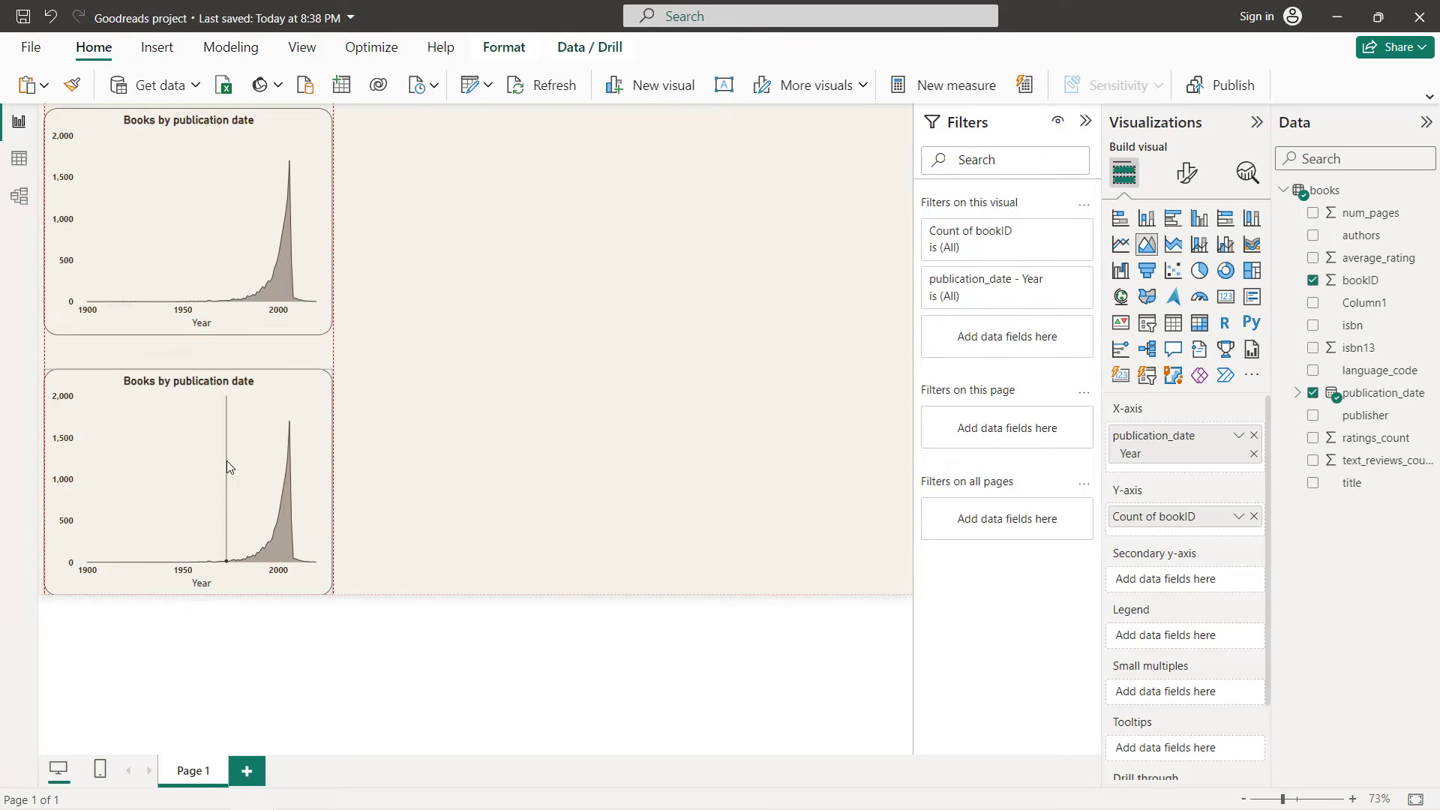
mouse_move(226, 460)
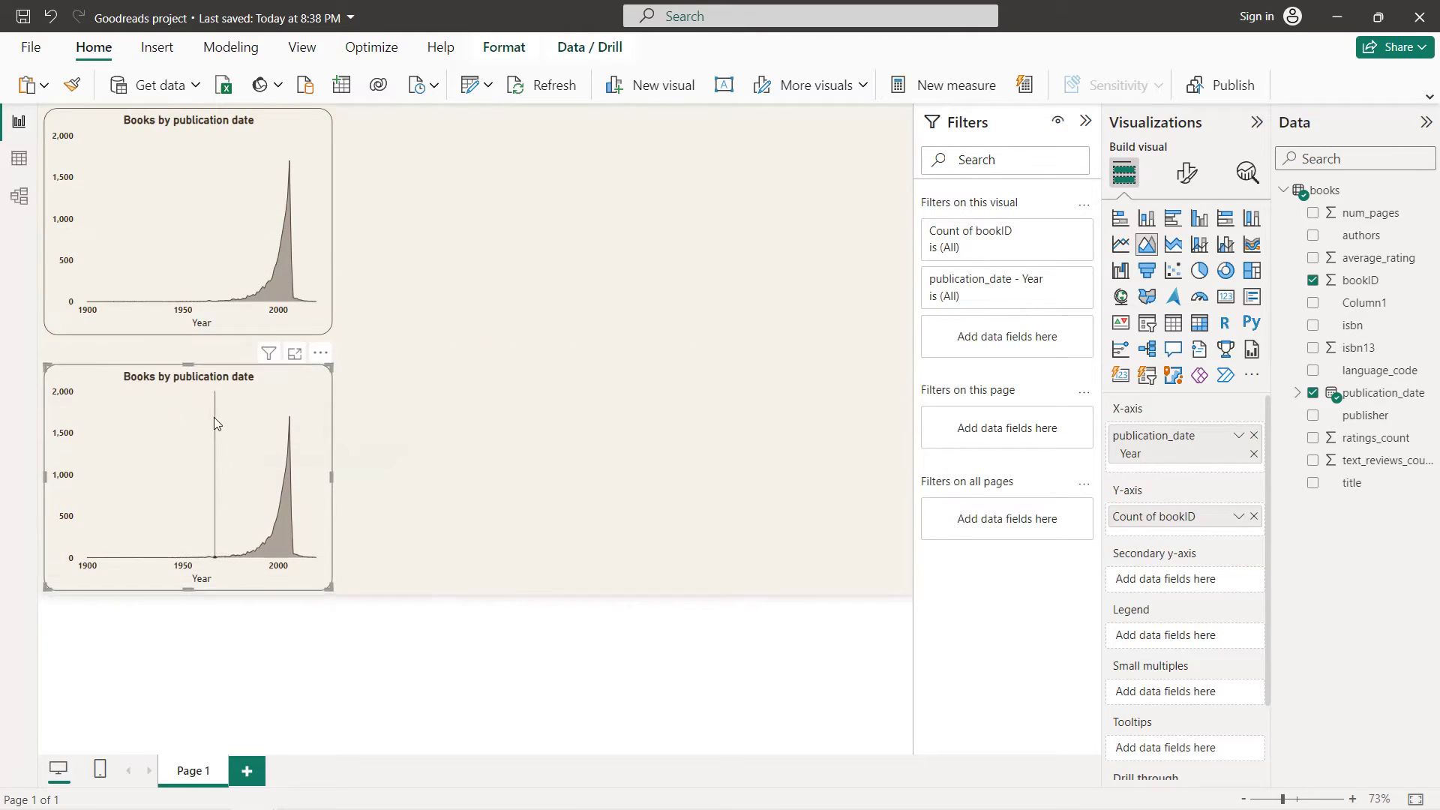
- Adjust the heights of both stacked charts so they nearly meet, leaving only a narrow gap between them
left_click_drag(187, 376, 189, 354)
left_click(223, 321)
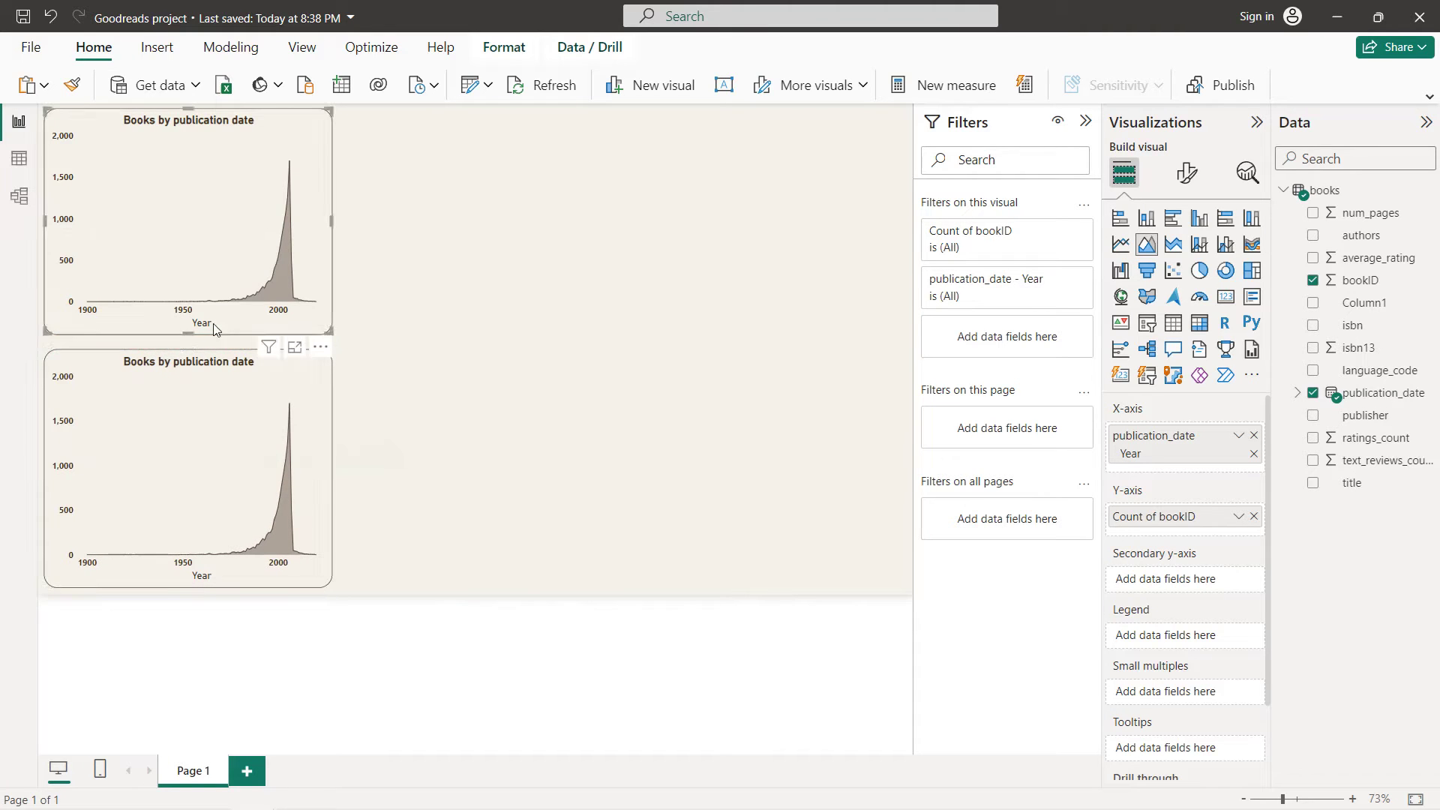
left_click_drag(190, 333, 194, 349)
left_click(212, 405)
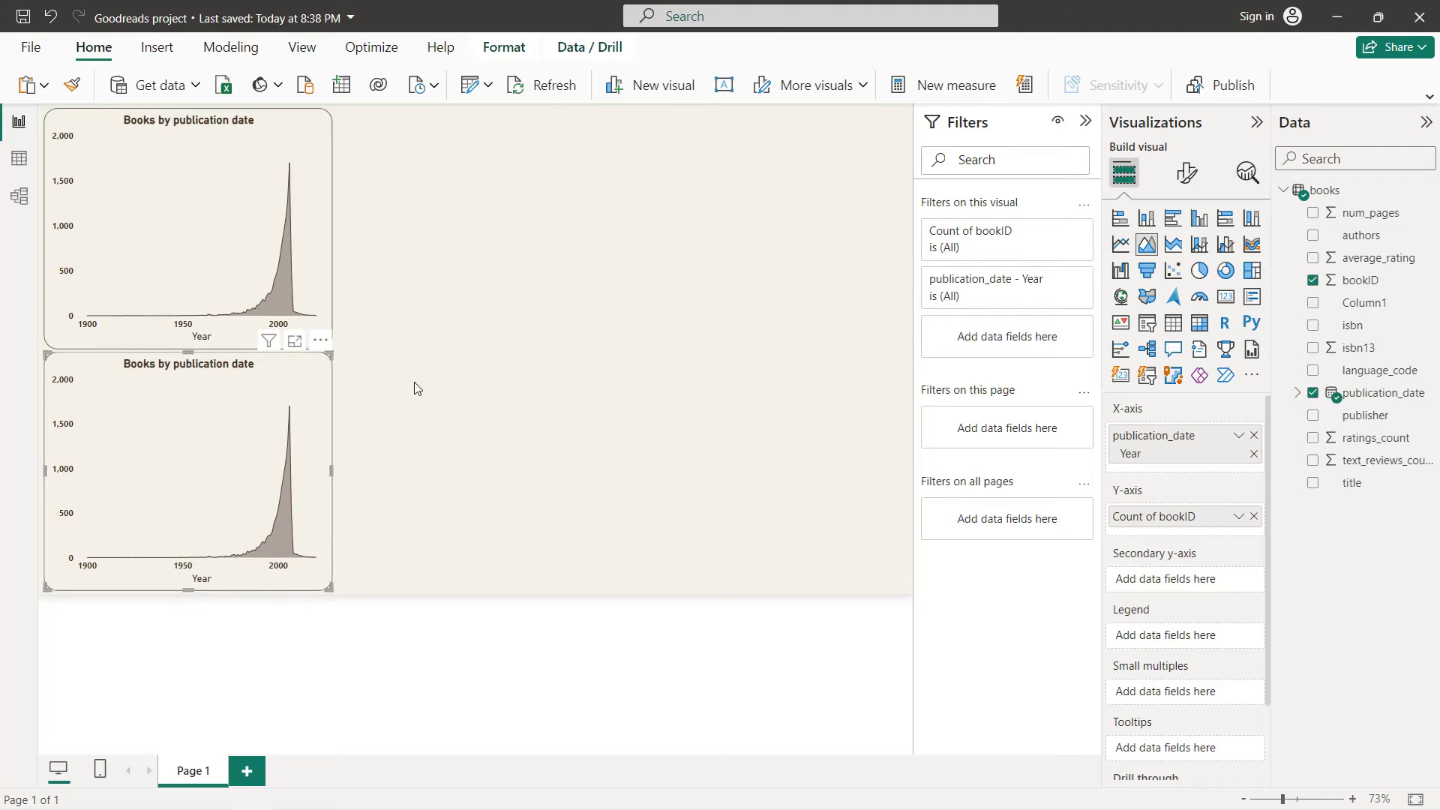
left_click(439, 372)
- Turn the lower copy into a clustered bar chart with authors on the Y-axis and Count of bookID on the X-axis, replacing its old fields
left_click(235, 412)
left_click(1253, 435)
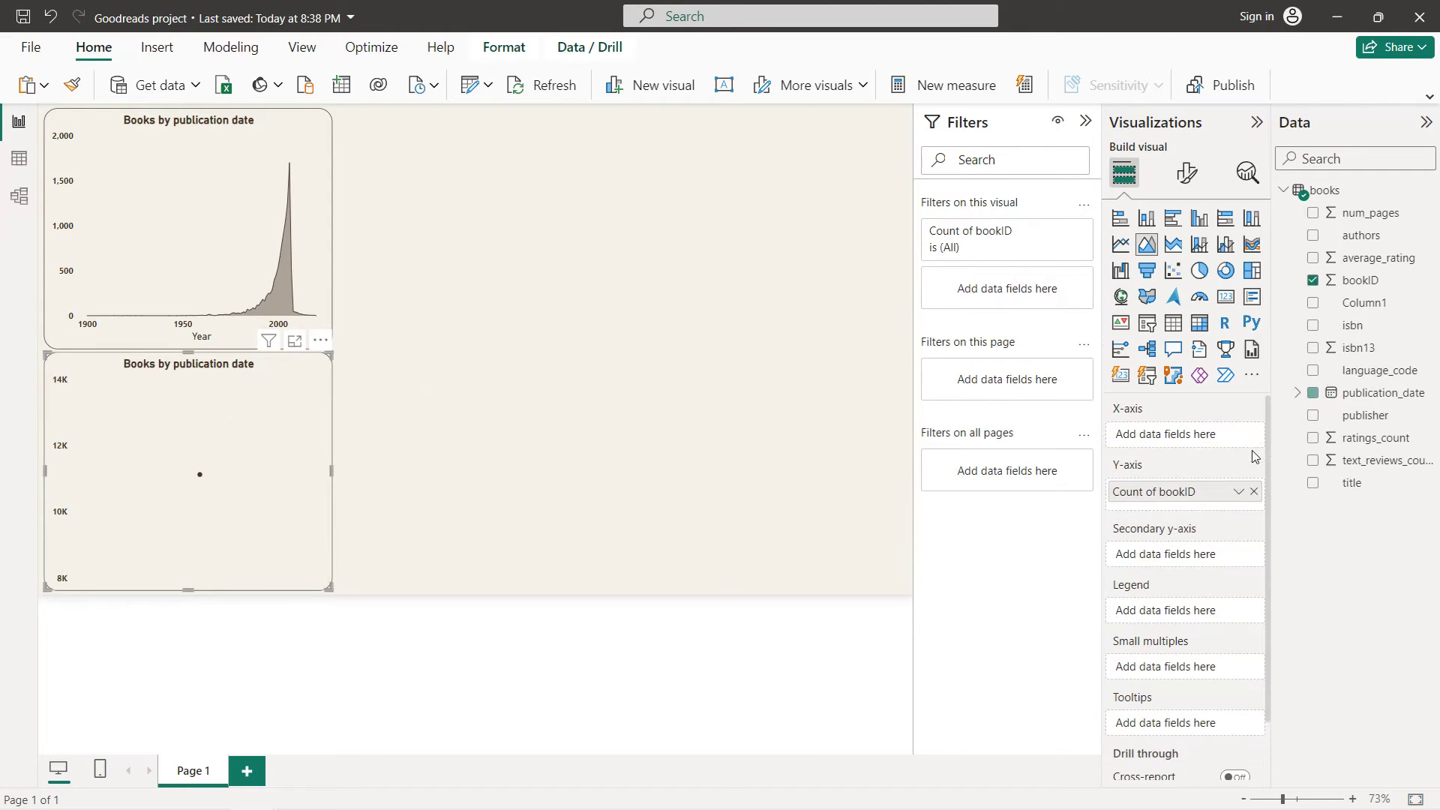
left_click(1255, 492)
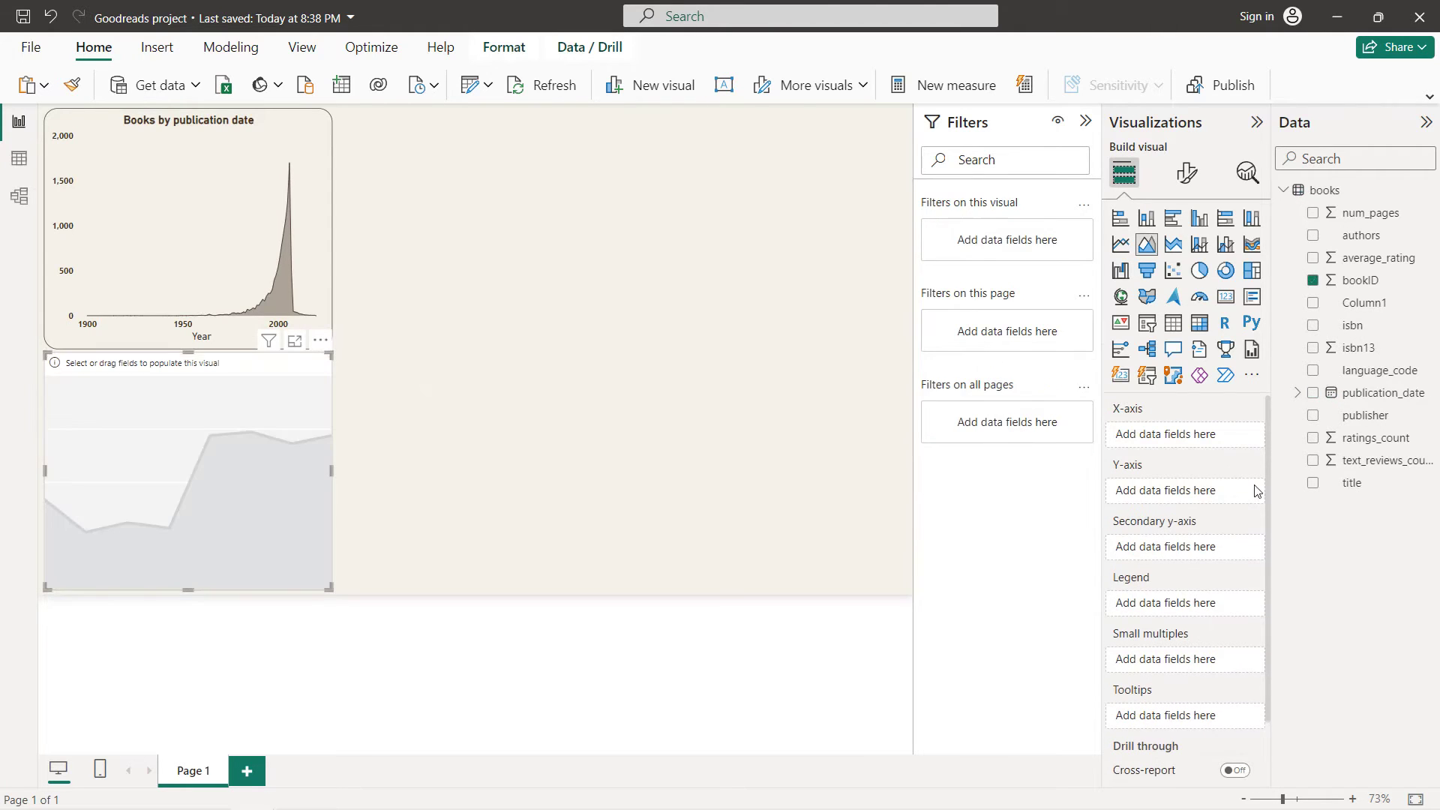
left_click(1168, 222)
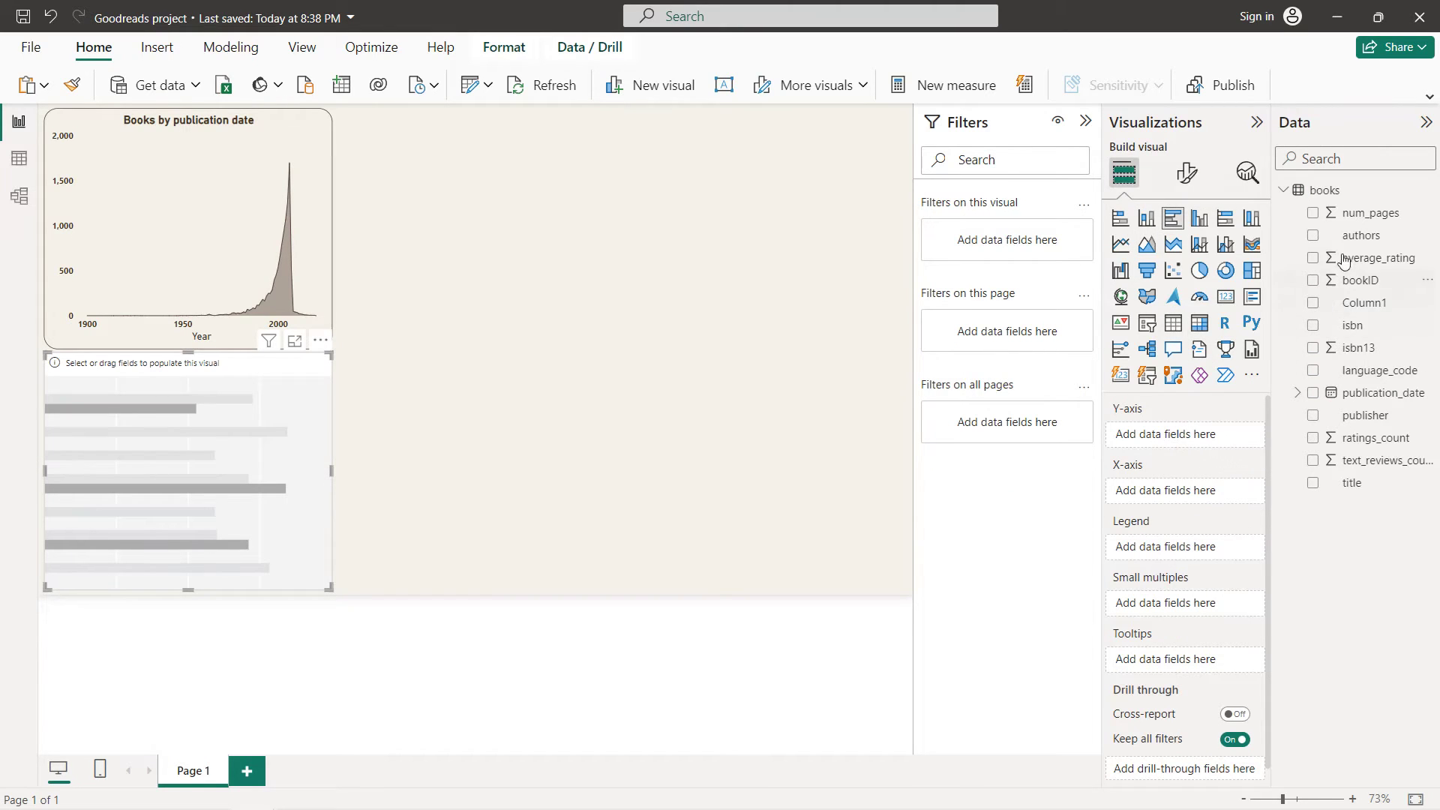
left_click(1313, 234)
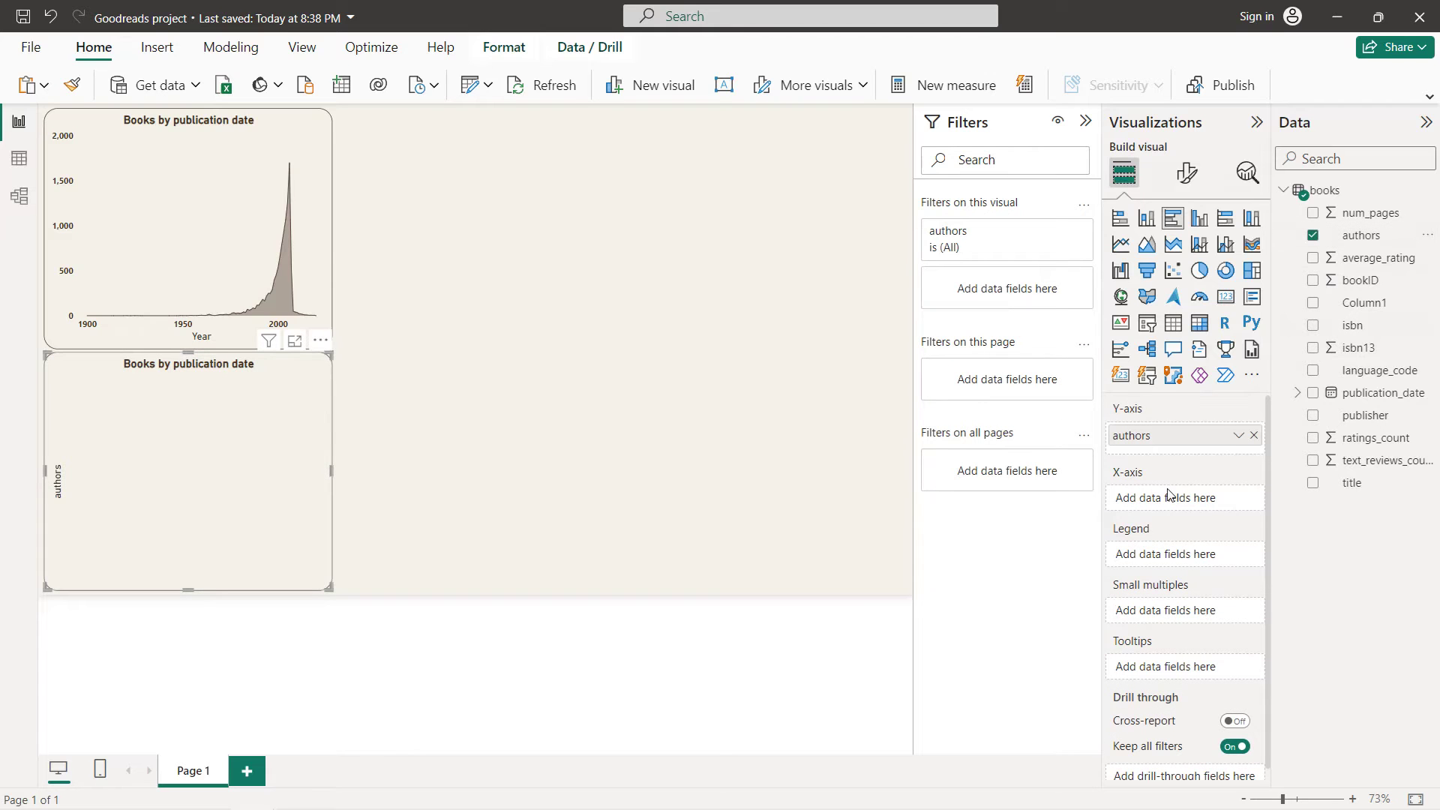
left_click(1312, 281)
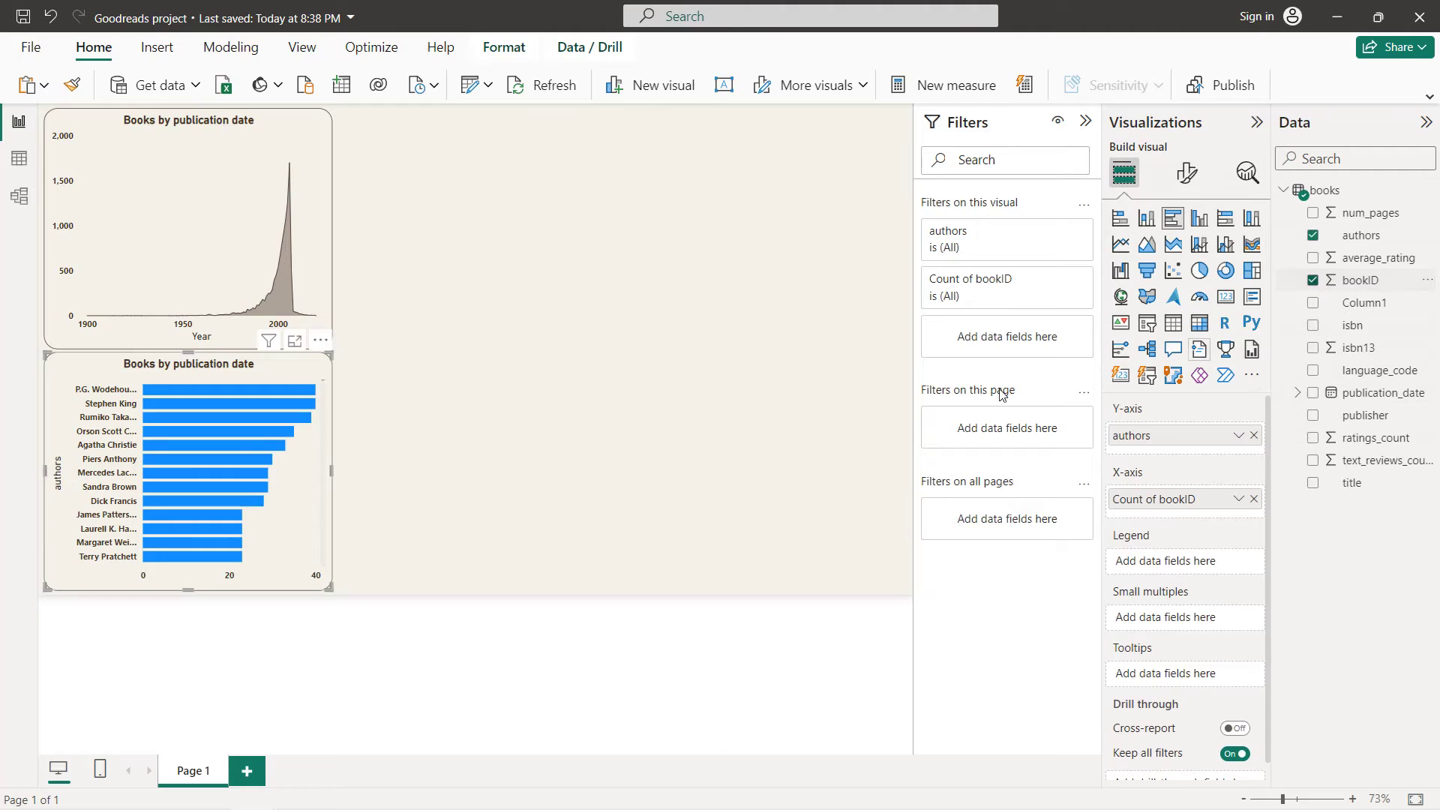
- Change the colour of all bars in the lower chart to the recently used dark brown
left_click(1187, 174)
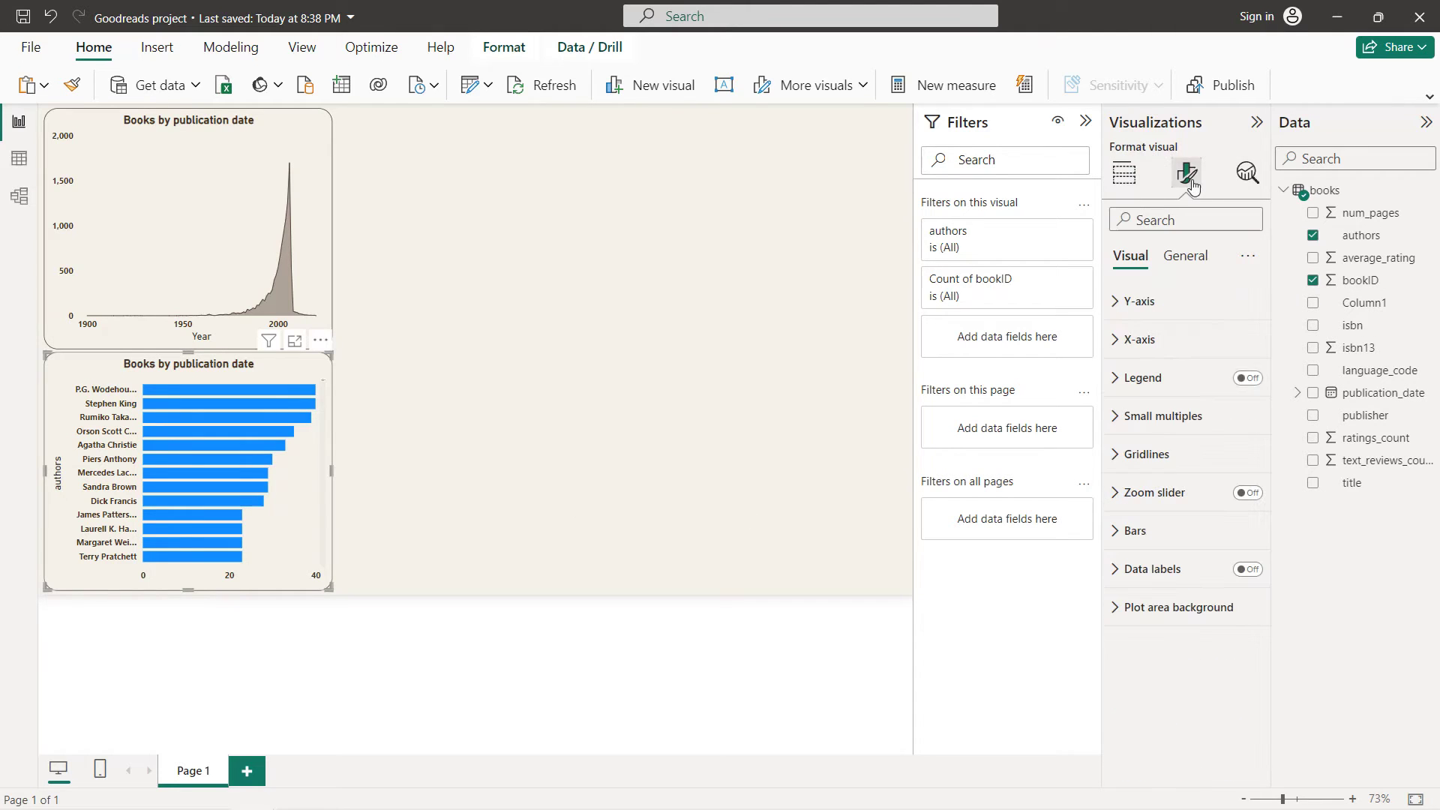
left_click(1173, 528)
left_click(1153, 574)
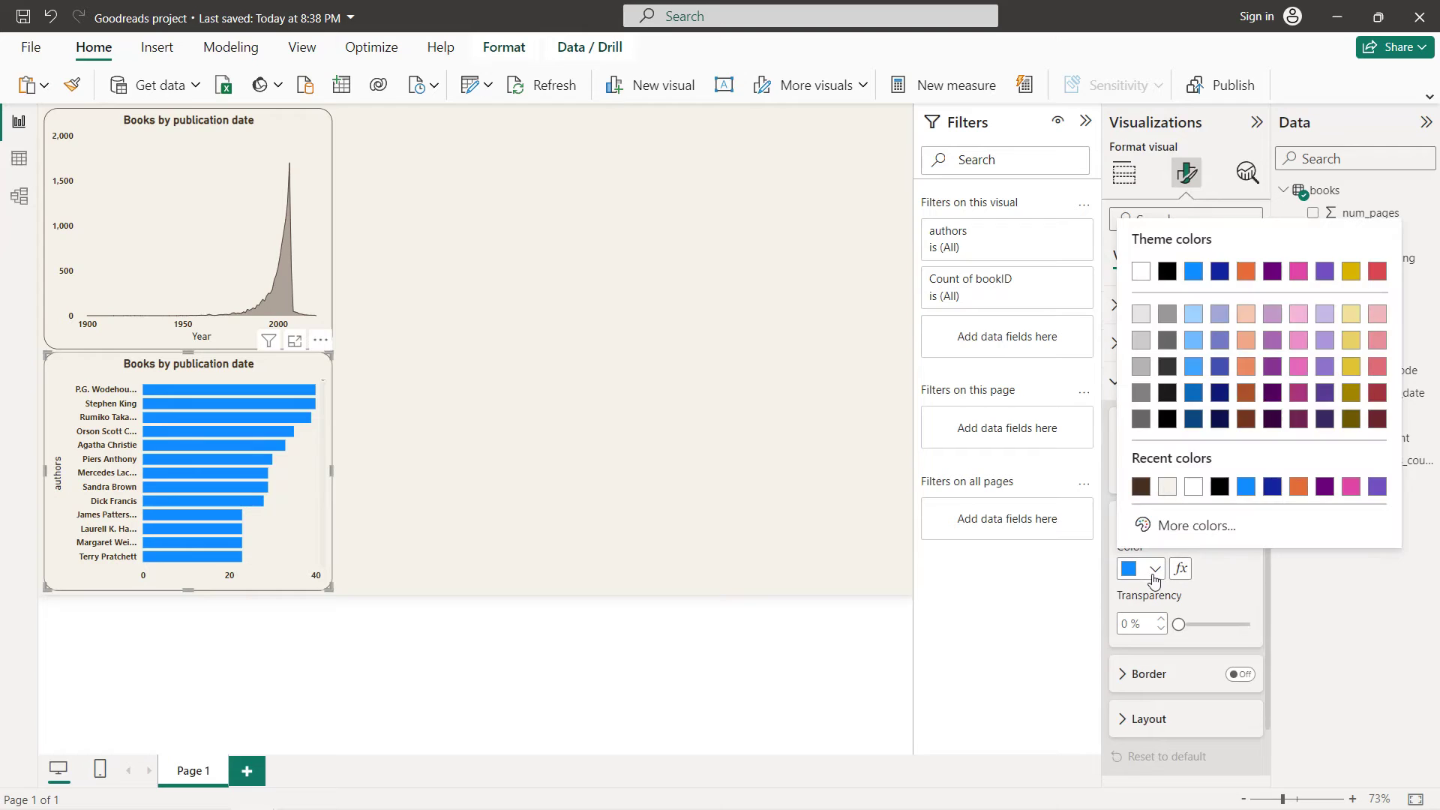
left_click(1141, 494)
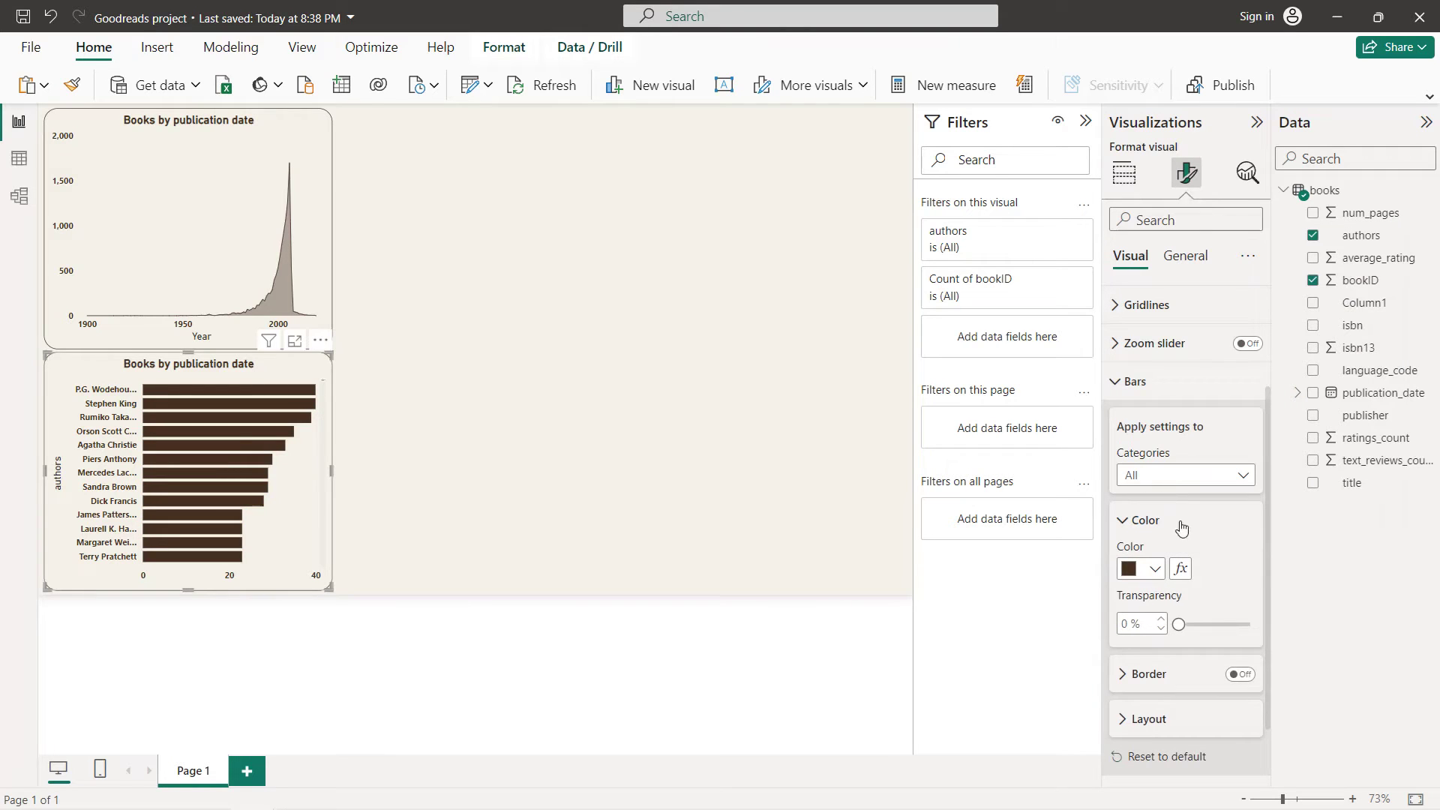
- Turn on the bar chart's data labels and make their values bold in dark brown
scroll(1183, 528, "down", 1)
left_click(1242, 722)
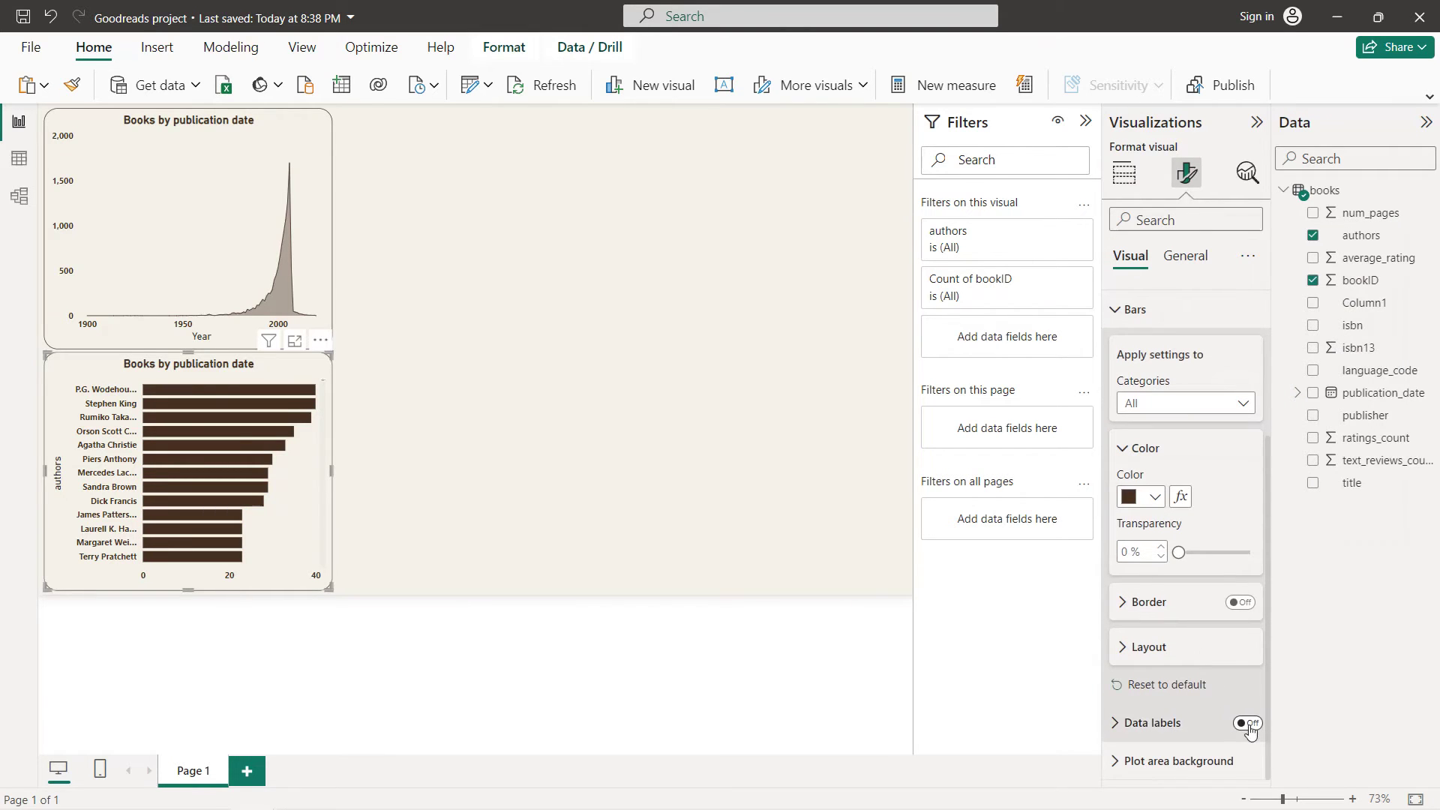
left_click(1190, 723)
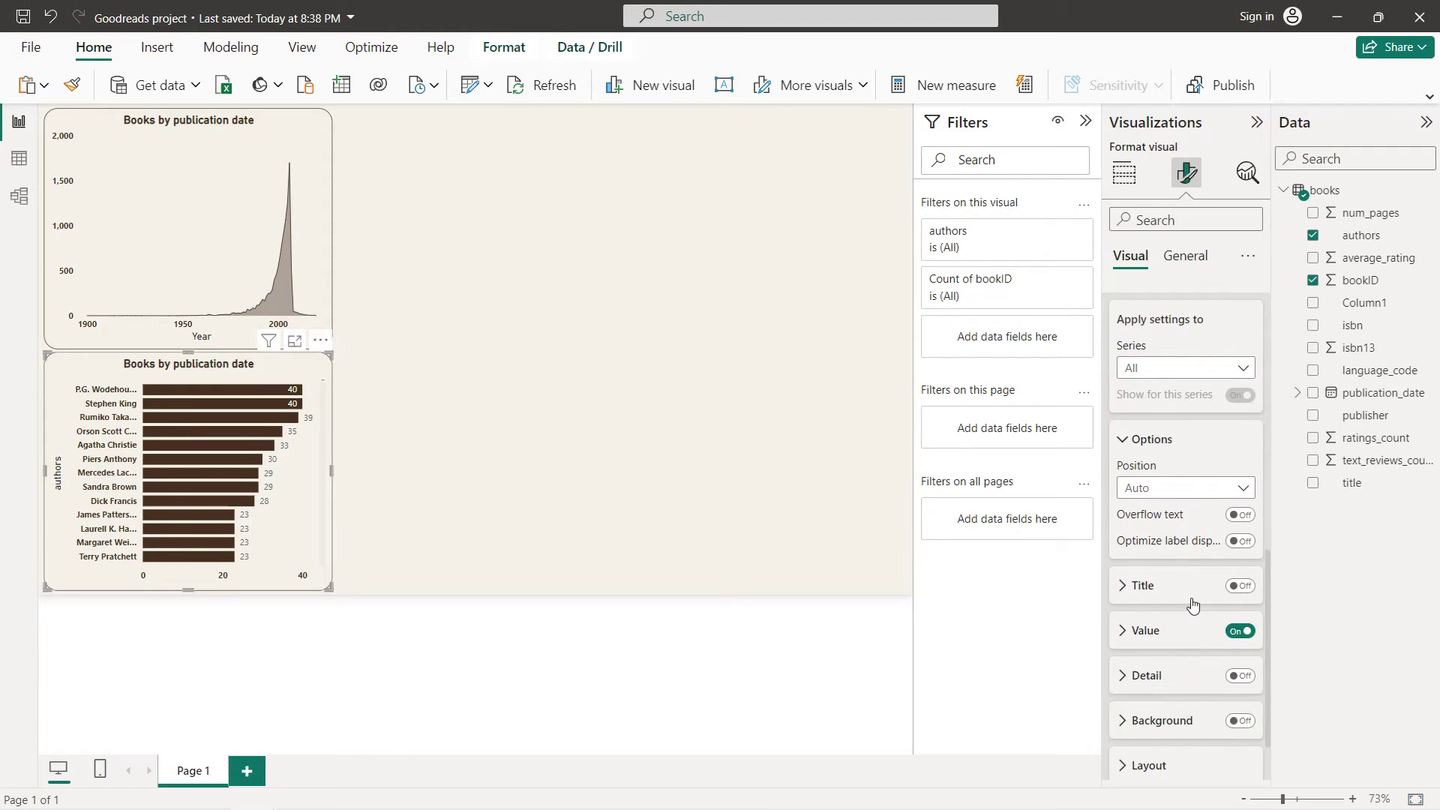
scroll(1188, 589, "down", 1)
left_click(1183, 563)
scroll(1183, 566, "down", 2)
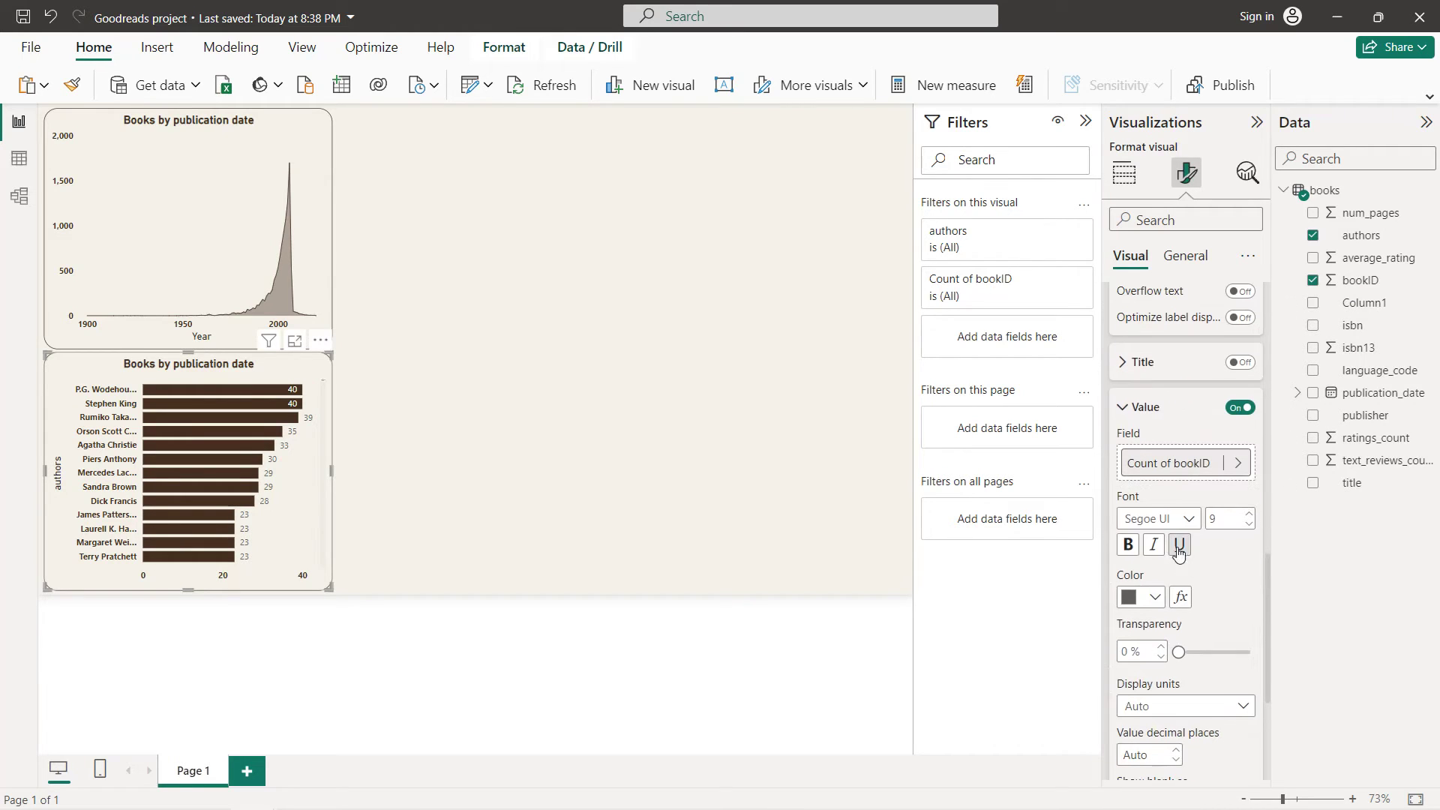
left_click(1129, 545)
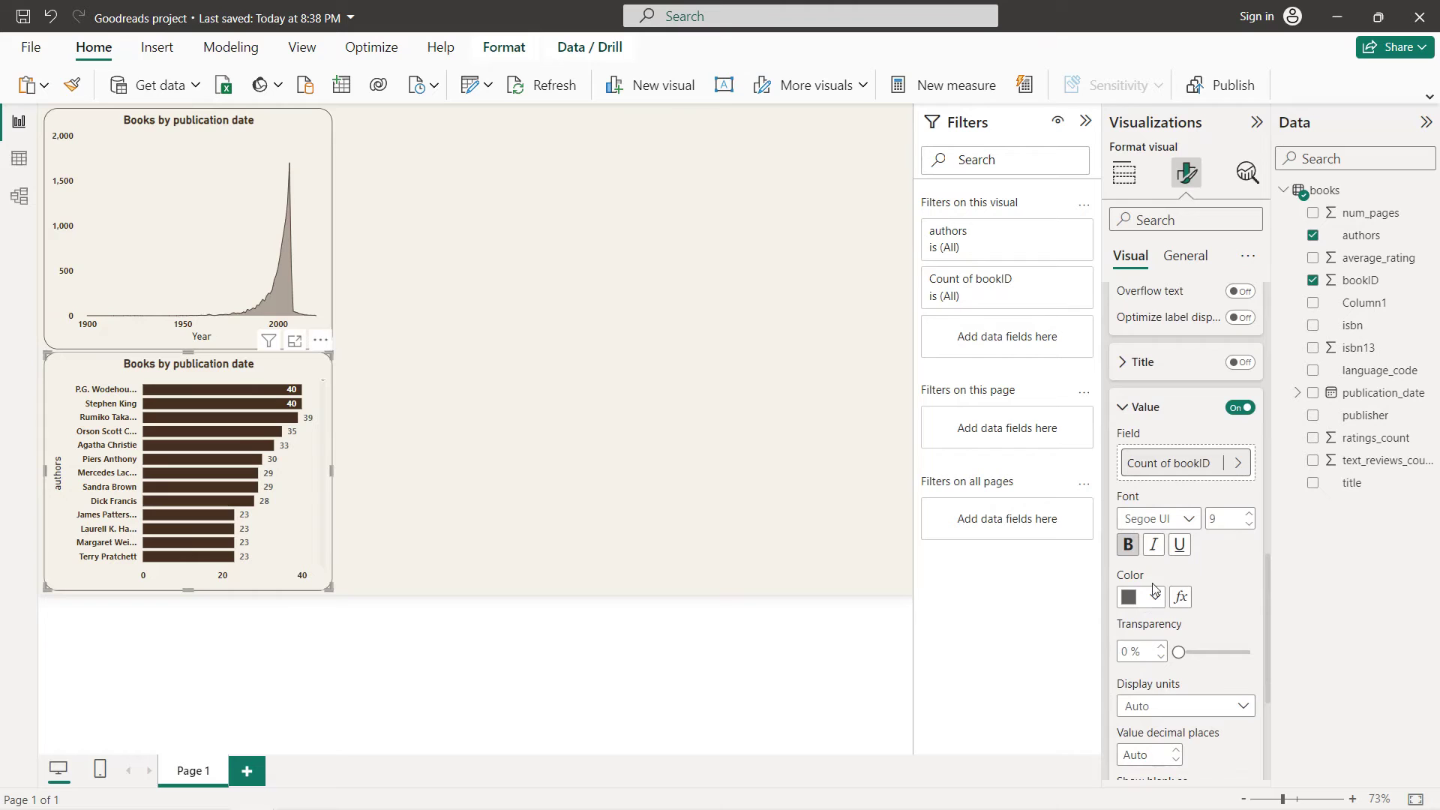
left_click(1130, 597)
left_click(1138, 514)
- Set the position of the bar chart's data labels to Outside end
scroll(1176, 585, "up", 3)
left_click(1176, 461)
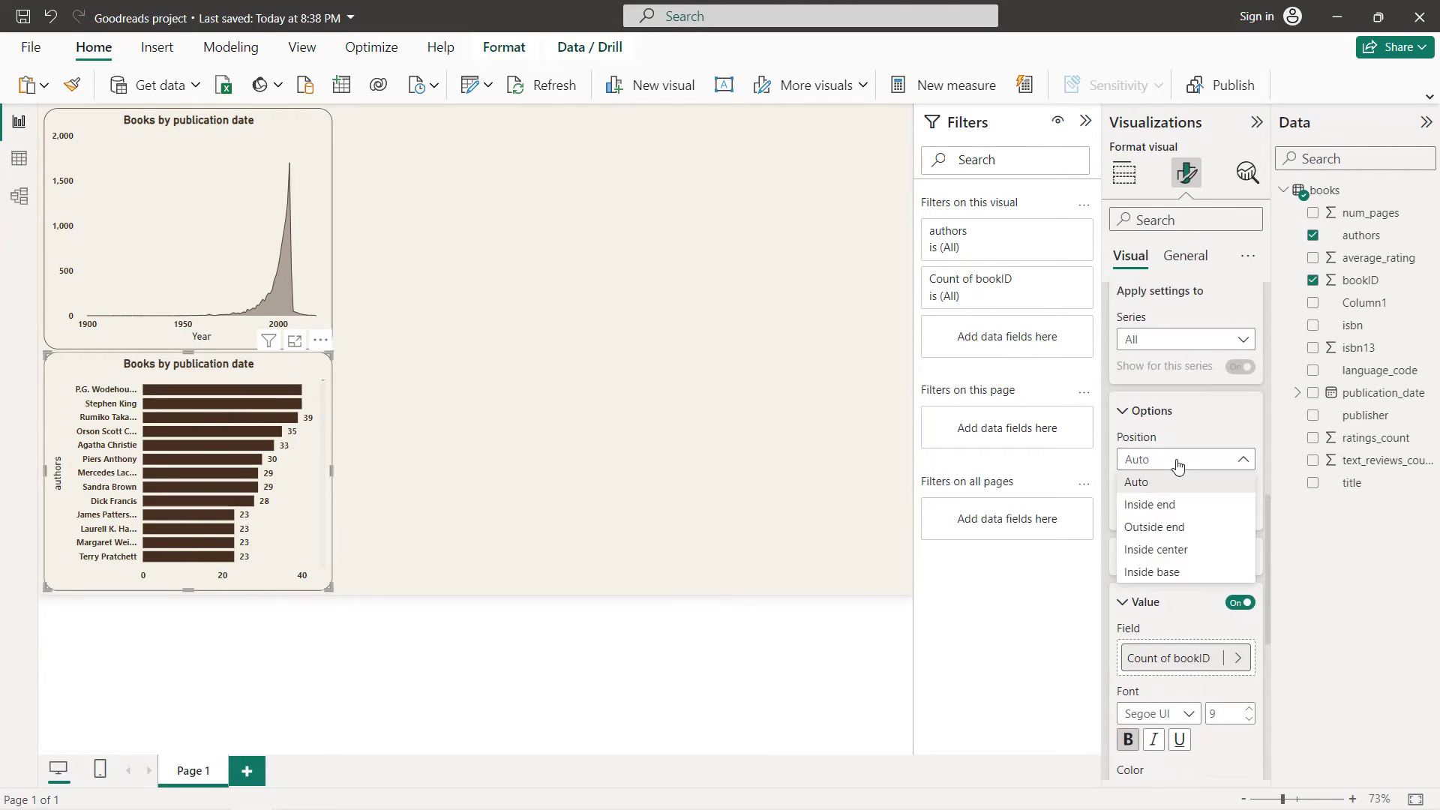
left_click(1165, 528)
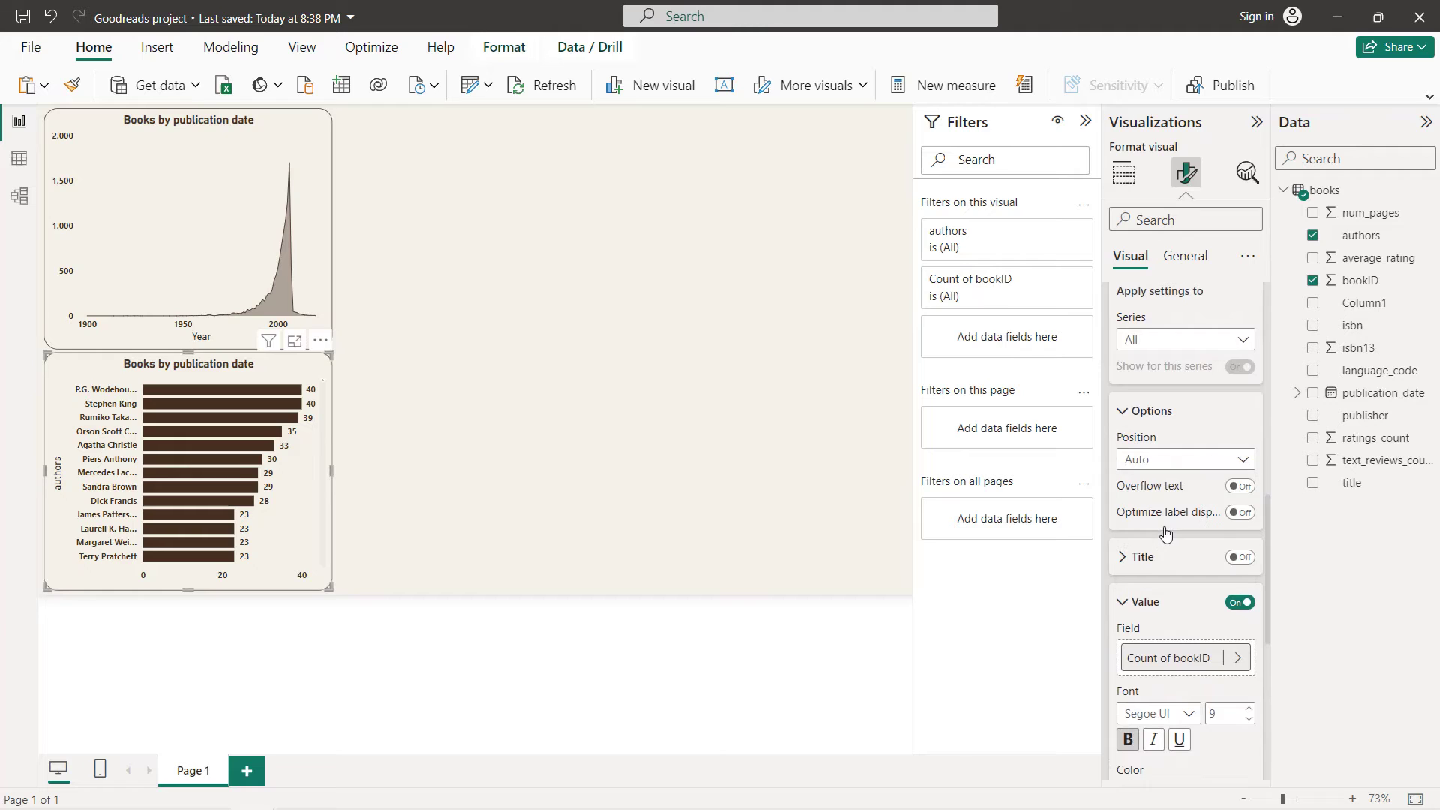
- Turn off the Y-axis title of the bar chart
scroll(1165, 532, "up", 10)
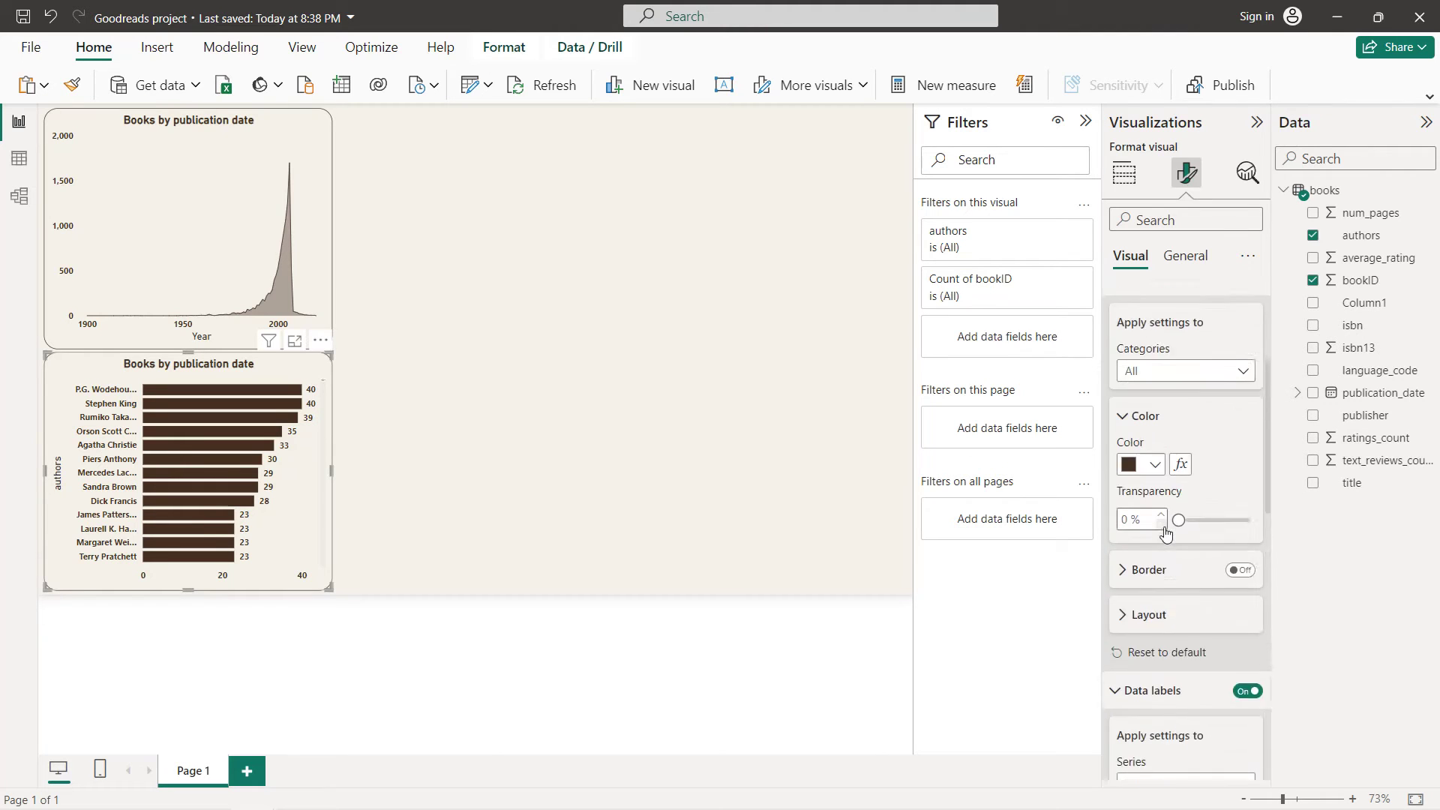
left_click(1177, 307)
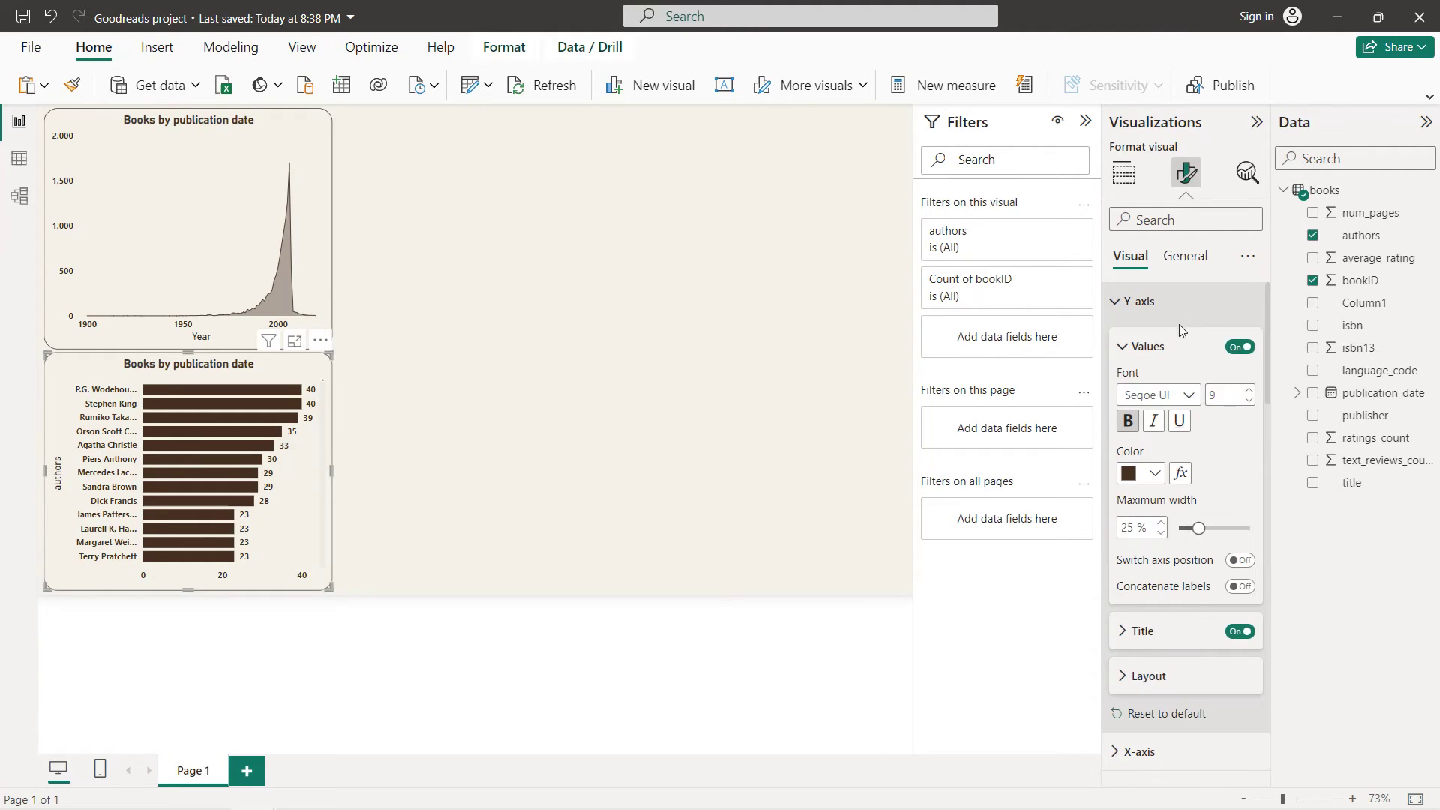
left_click(1242, 632)
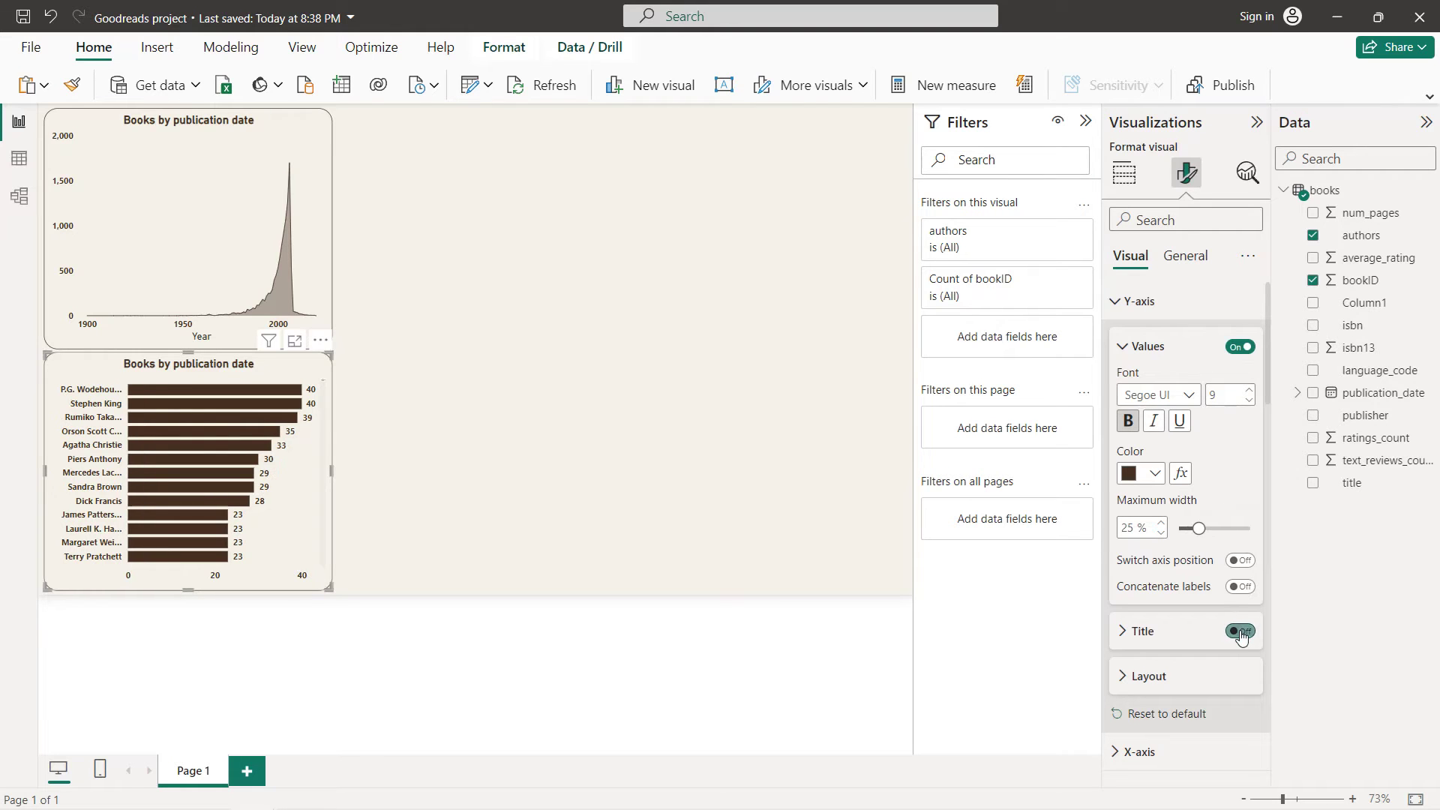
- Set the maximum width of the bar chart's Y-axis values to 34% to give the author names more room
left_click(1162, 525)
left_click(1161, 525)
left_click(1161, 525)
left_click(1161, 525)
left_click(1161, 525)
left_click(1161, 525)
left_click(1161, 533)
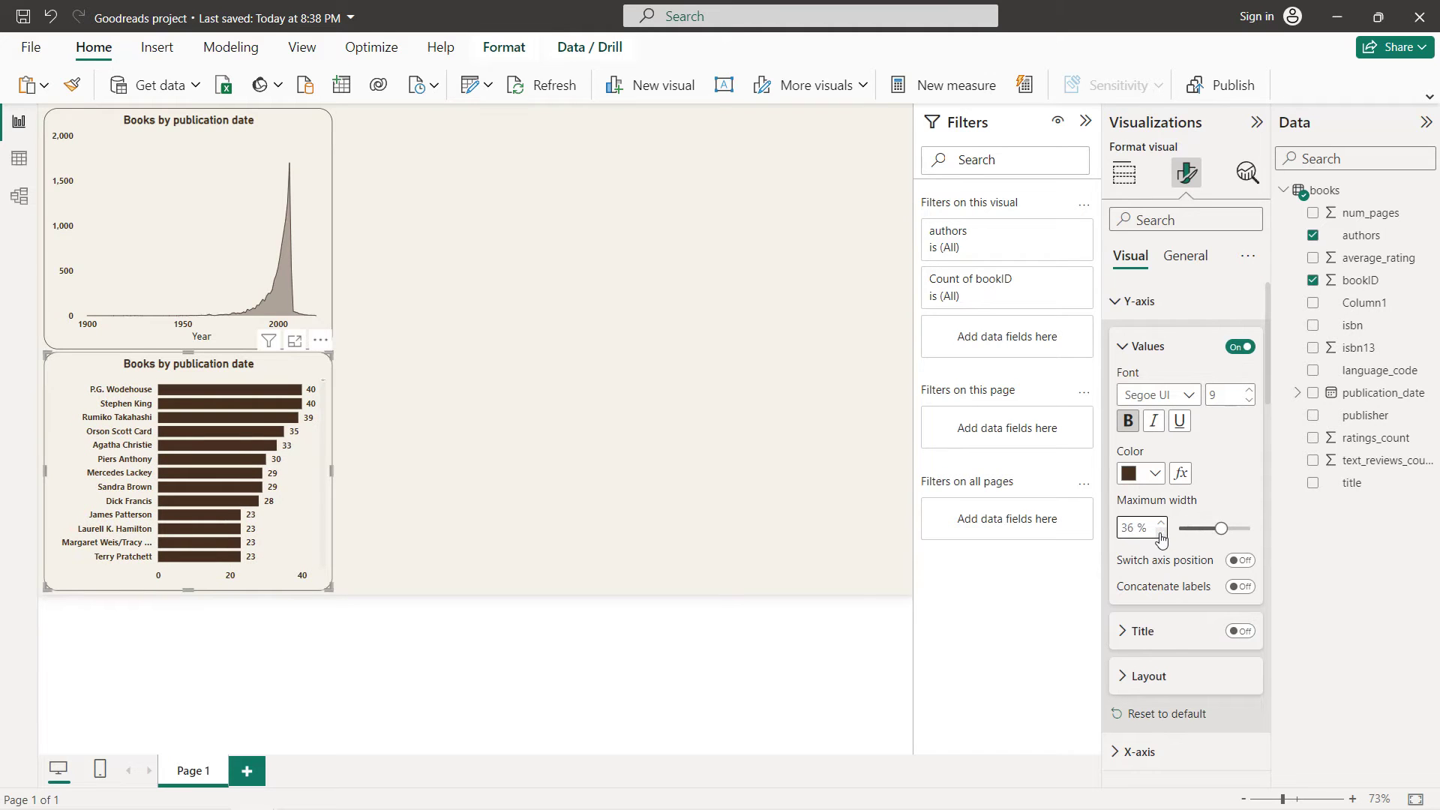
left_click(1161, 533)
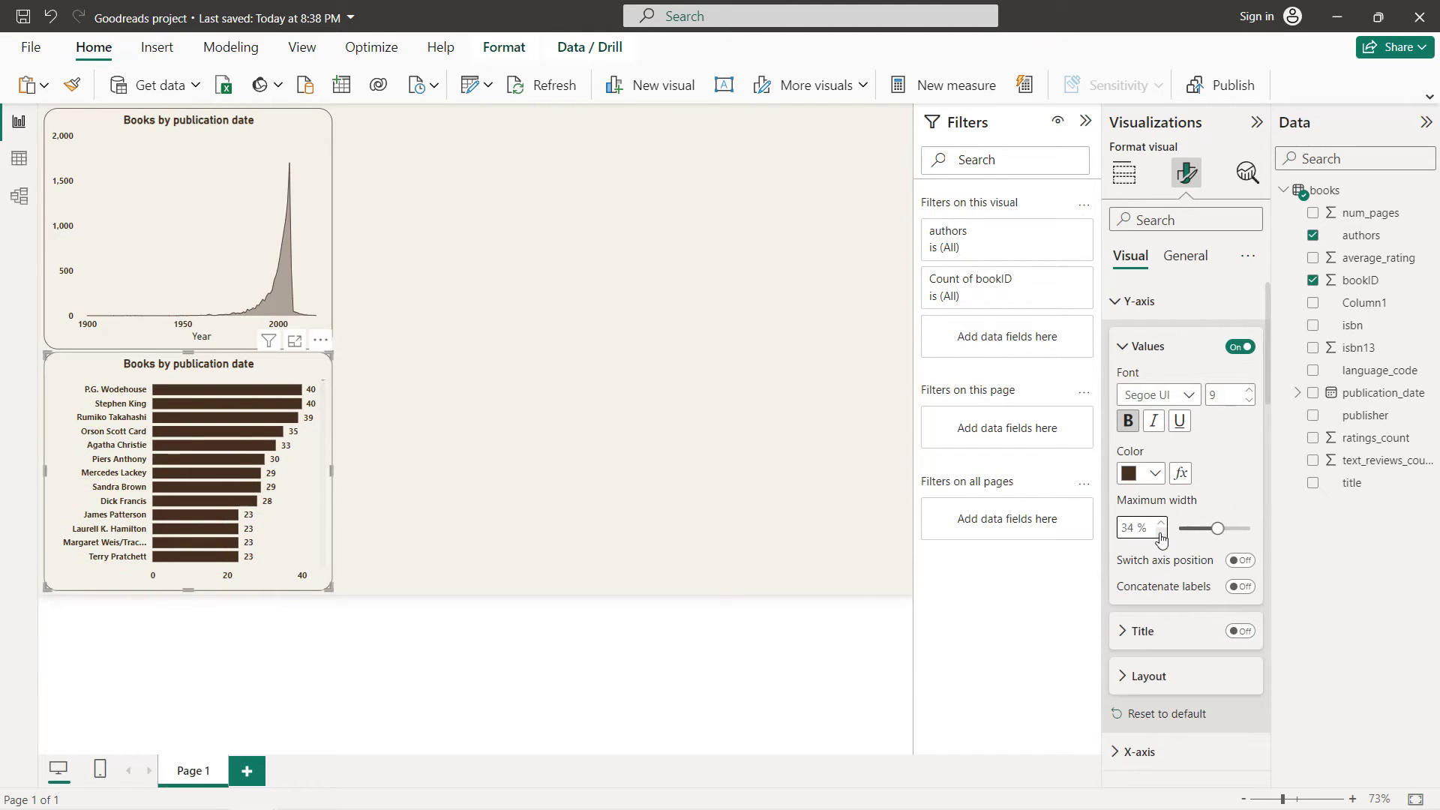
- Change the bar chart's title text to "Authors by total books"
left_click(1189, 257)
left_click(1187, 340)
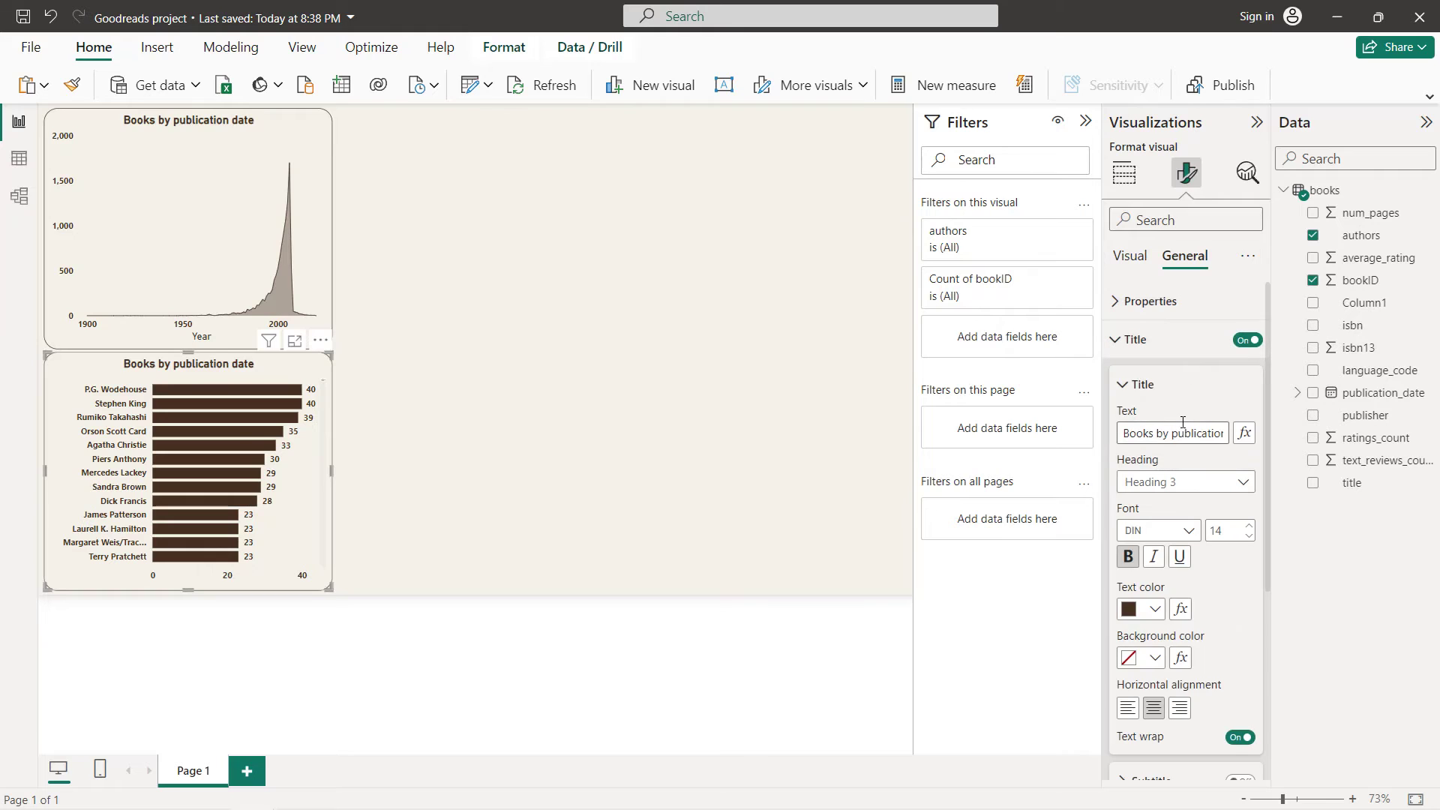
left_click(1183, 424)
type("Authors by")
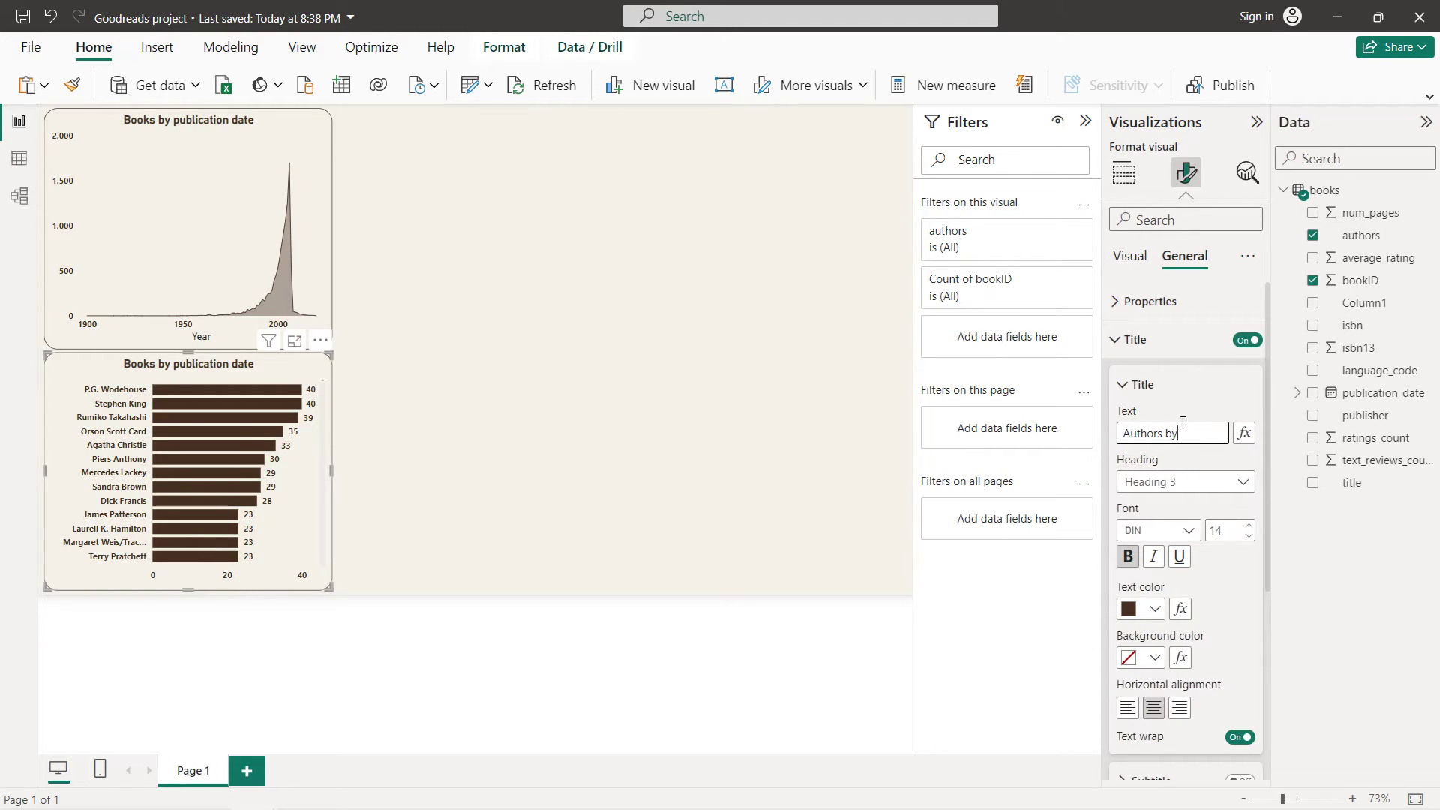
type(" total books")
left_click(621, 387)
- Apply the recently used dark brown to the bar chart's Y-axis value labels
left_click(187, 472)
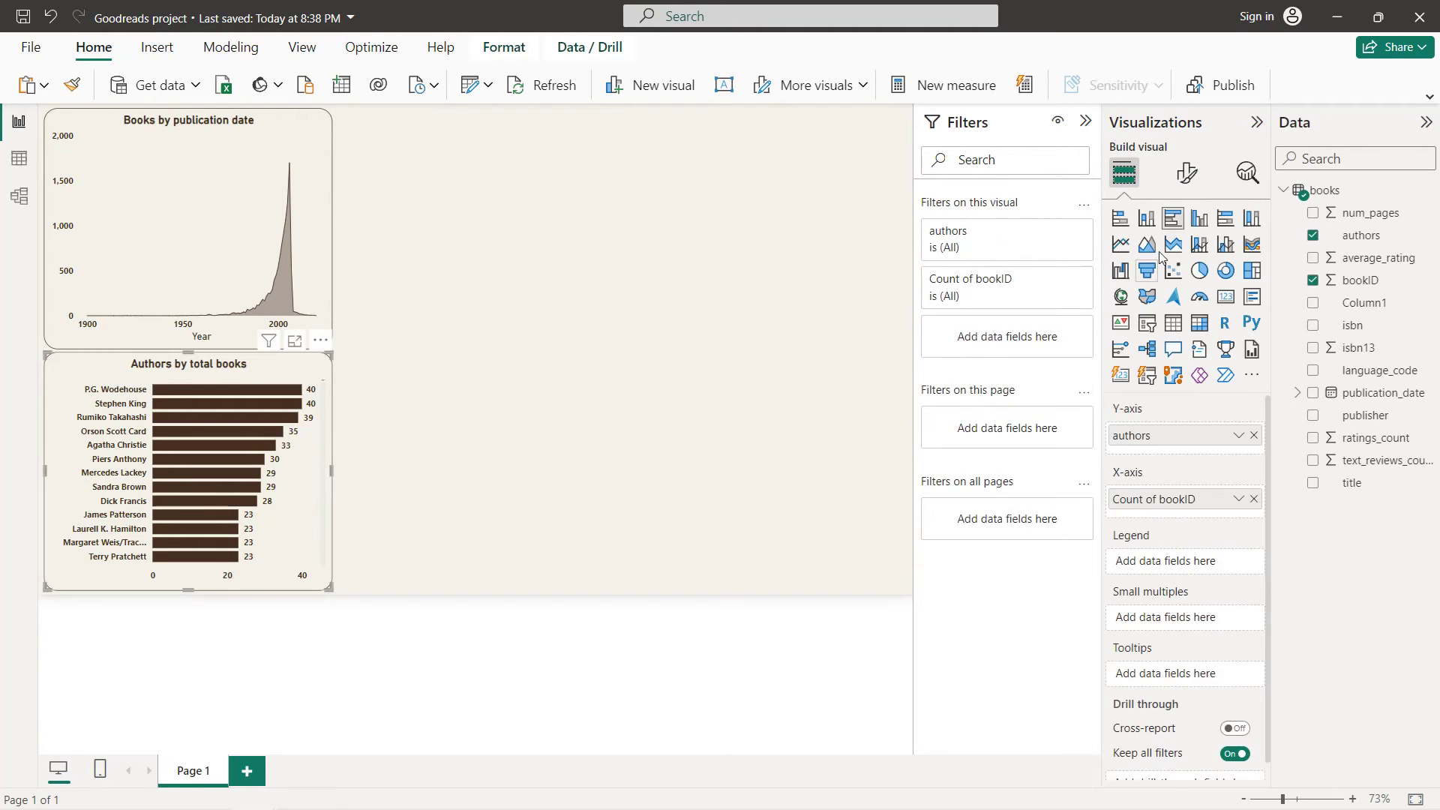
left_click(1187, 178)
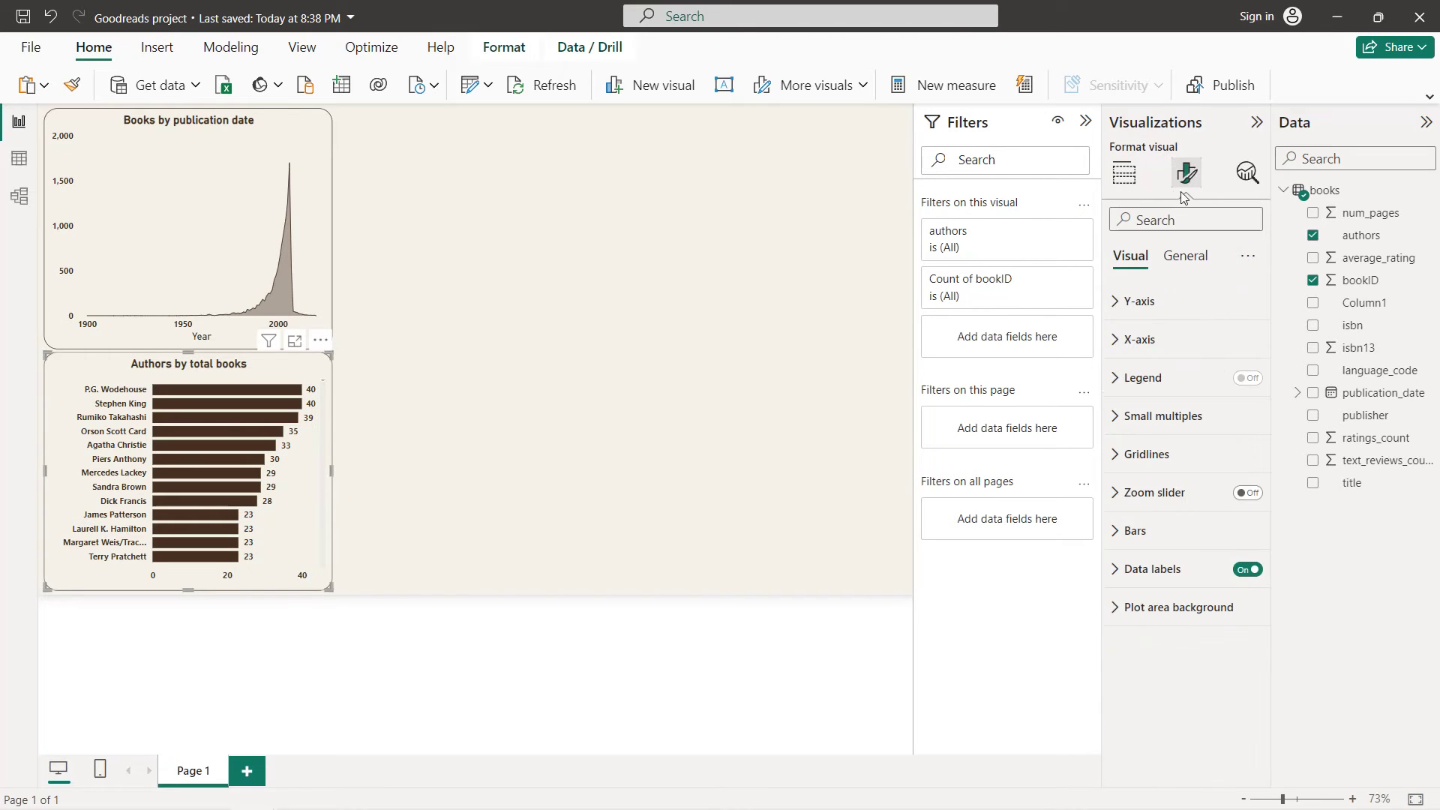
left_click(1161, 310)
left_click(1154, 473)
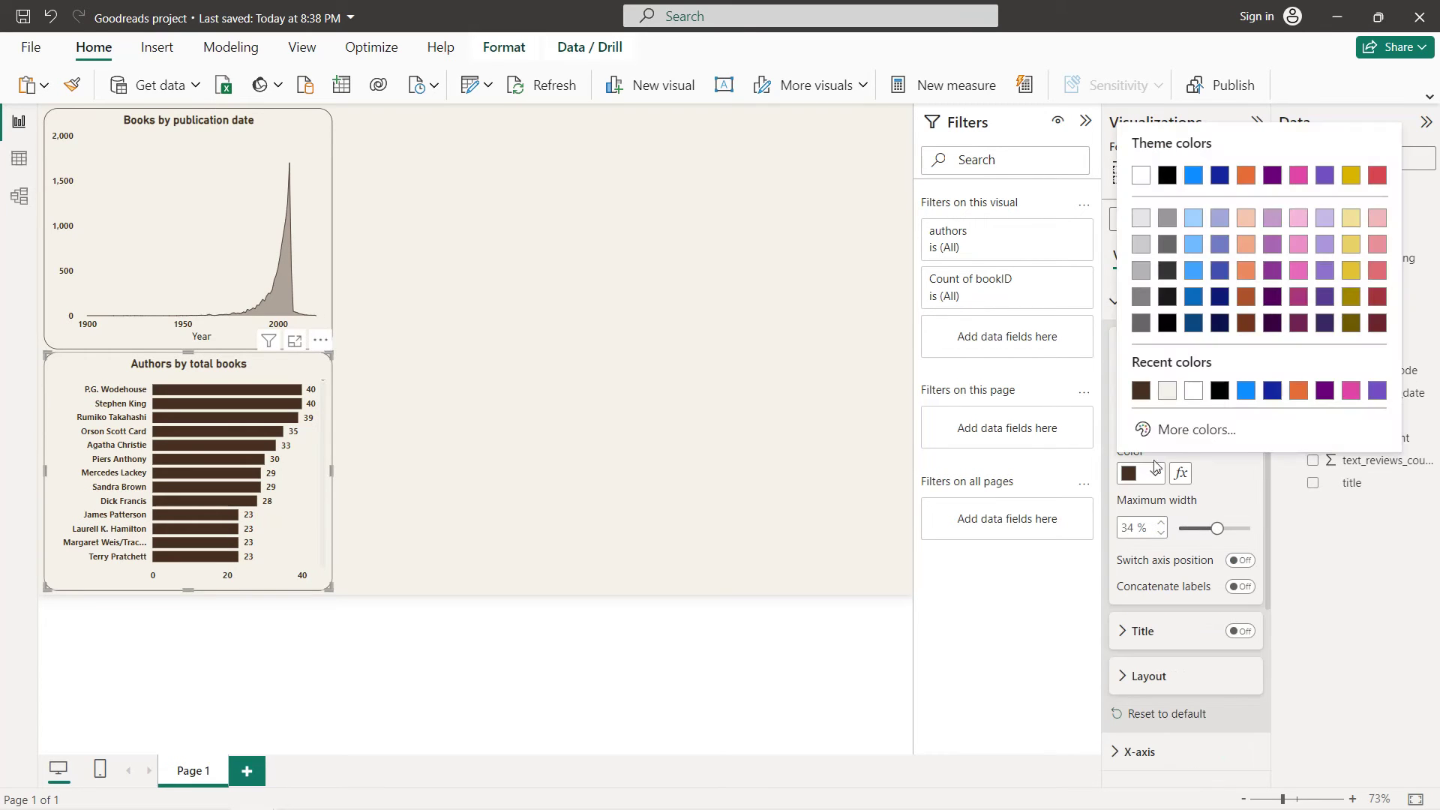
left_click(1142, 391)
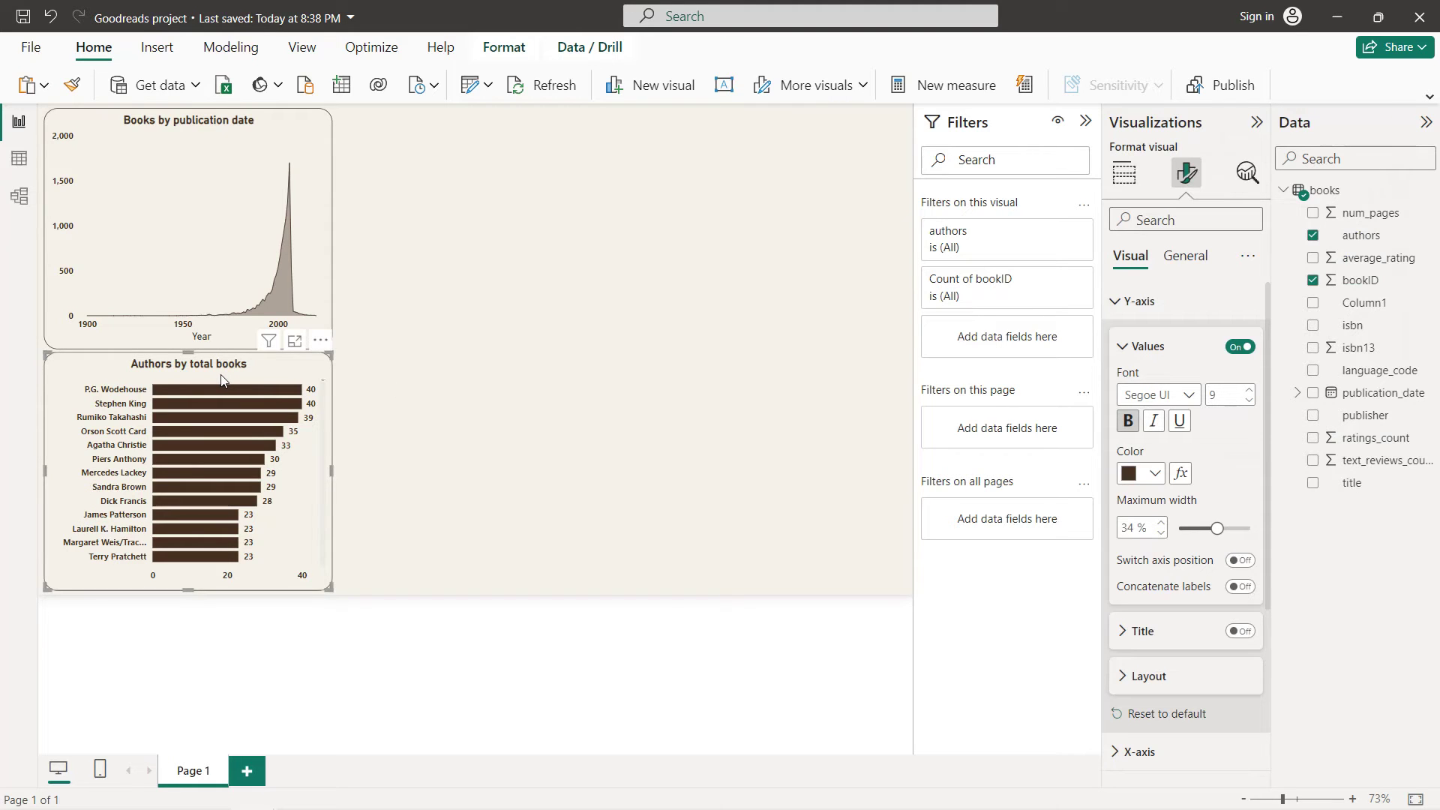
- Duplicate the "Authors by total books" bar chart and place the copy directly to its right, level with the original
key("ctrl+c")
key("ctrl+v")
left_click_drag(221, 380, 513, 370)
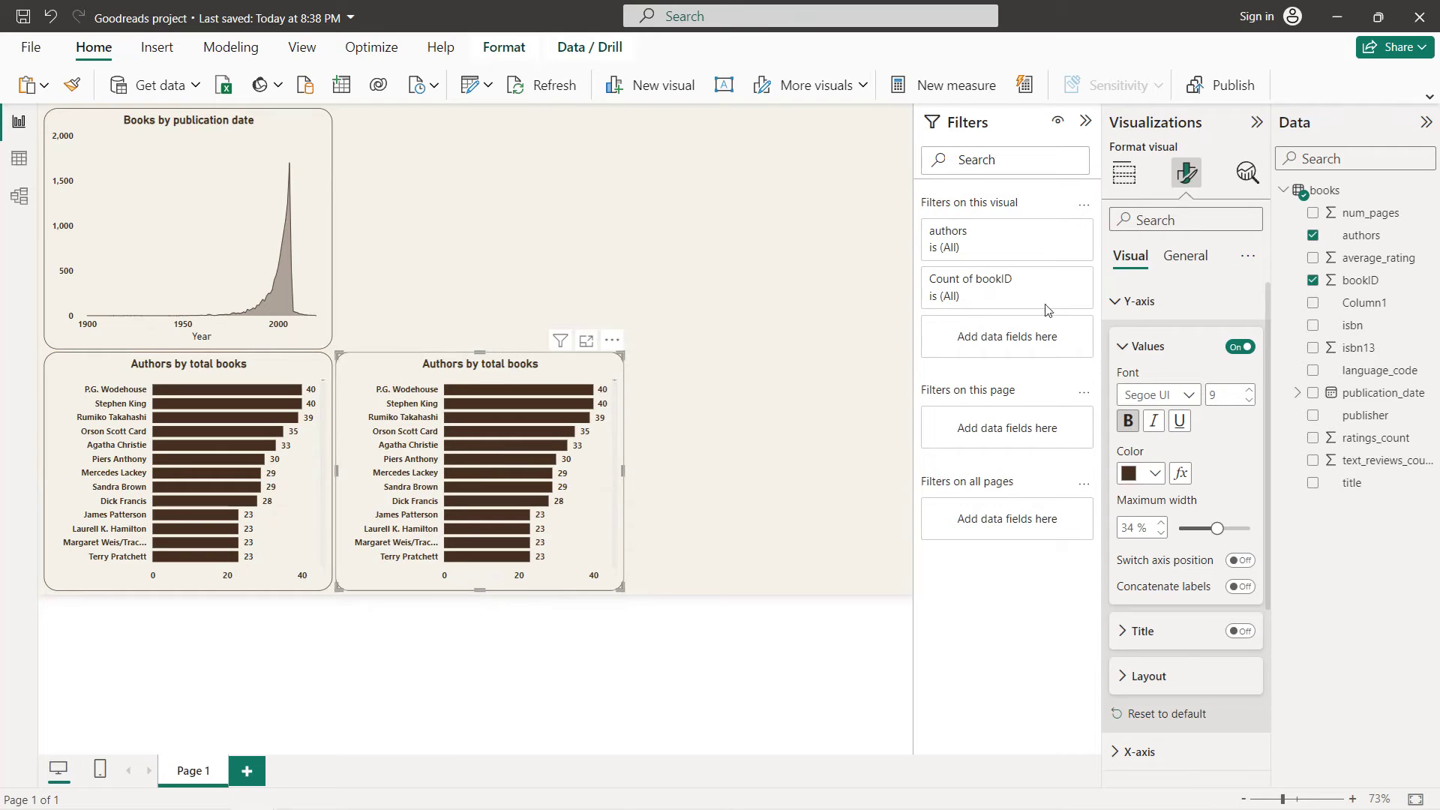
- Replace the authors field on the duplicated bar chart's Y-axis with the publisher field
left_click(1124, 173)
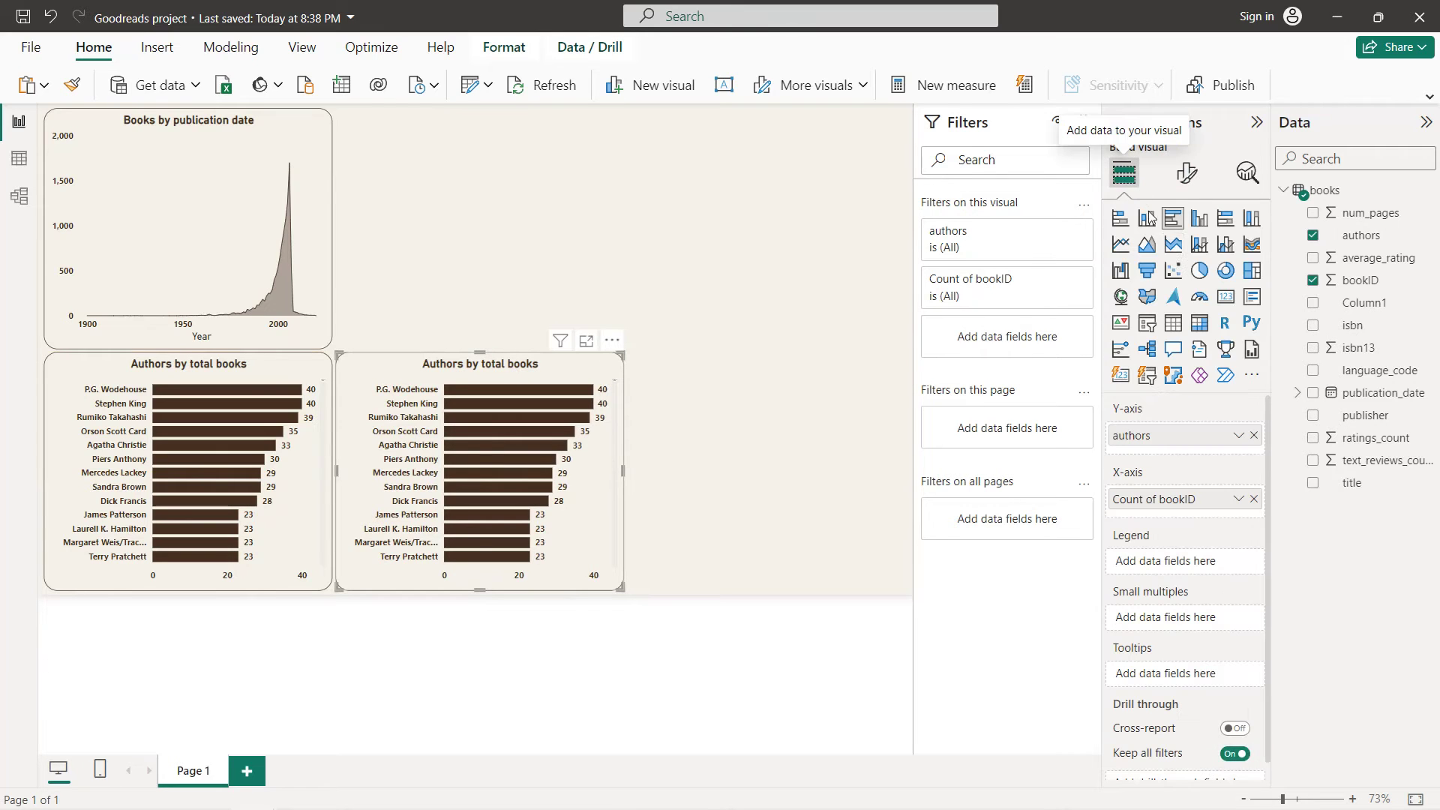
left_click(1253, 436)
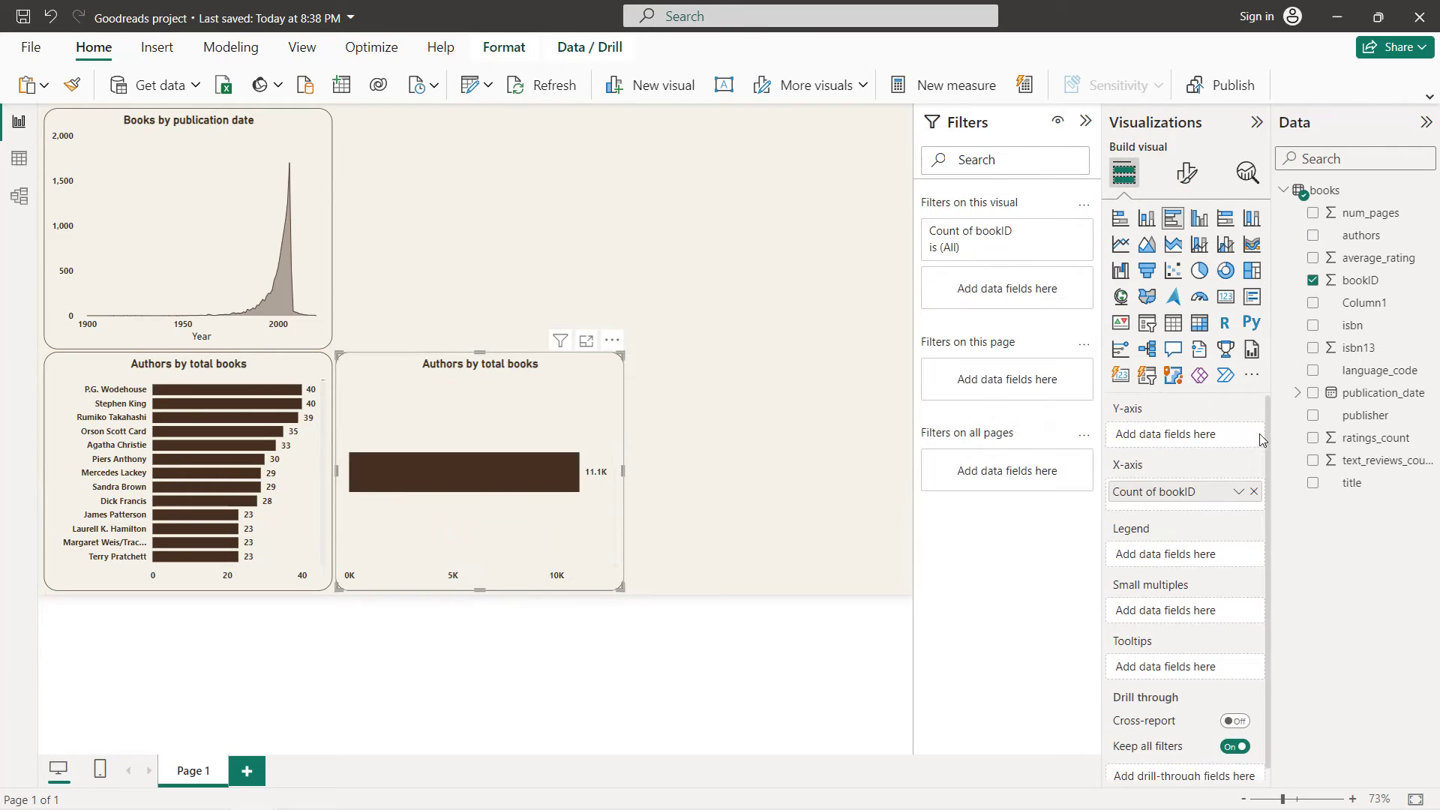
left_click(1313, 417)
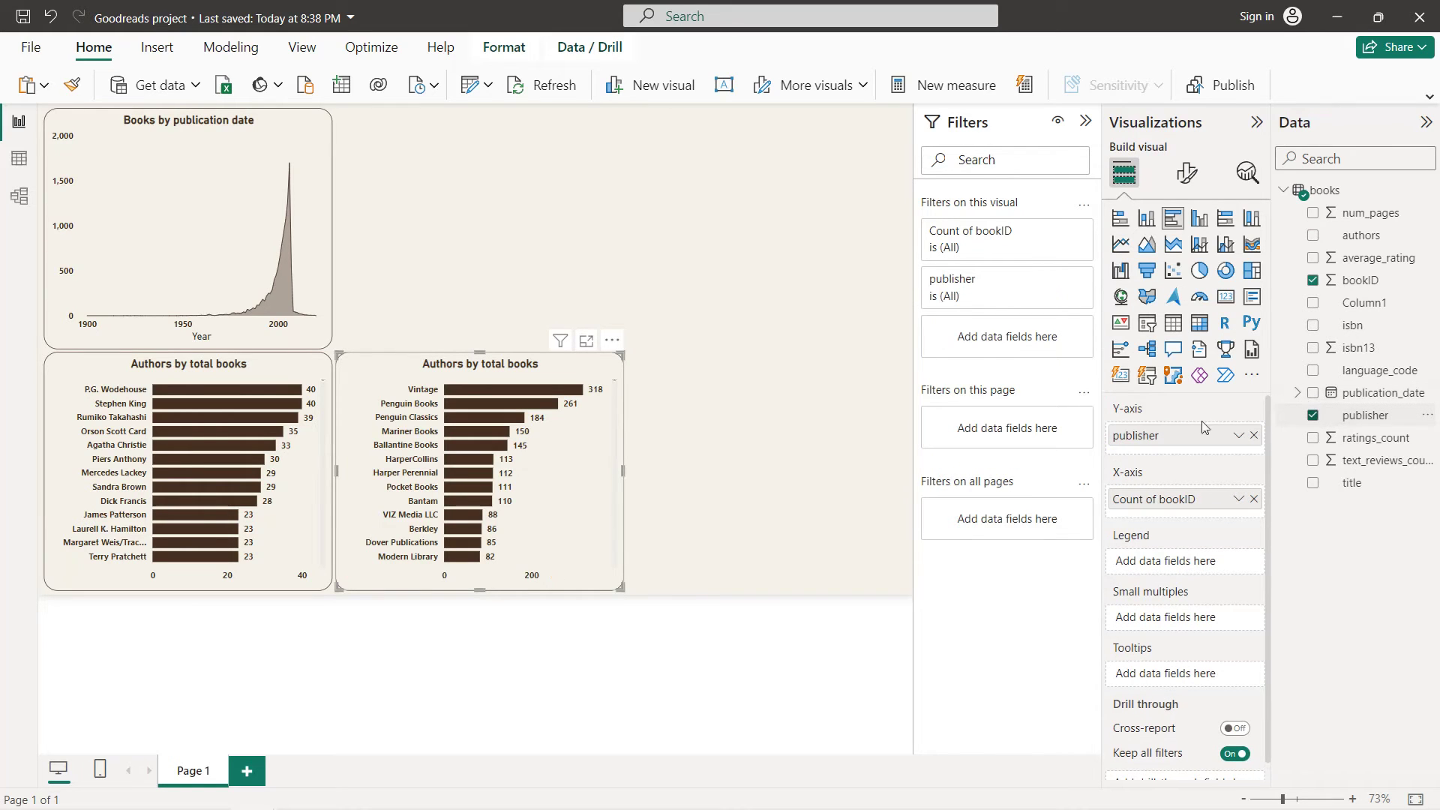
- Change the duplicated bar chart's title text to "Publishers by total books"
left_click(1186, 173)
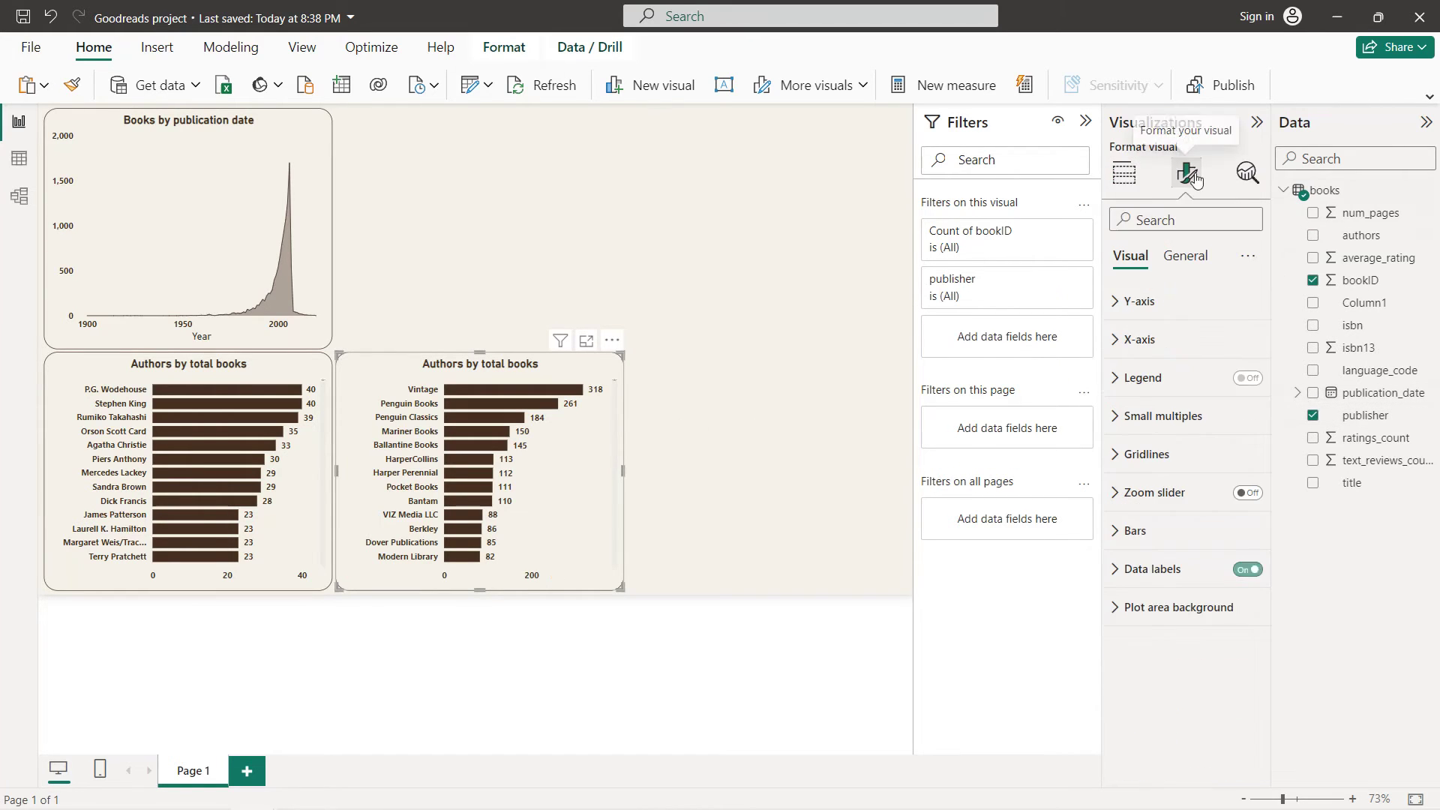
left_click(1189, 257)
left_click(1135, 339)
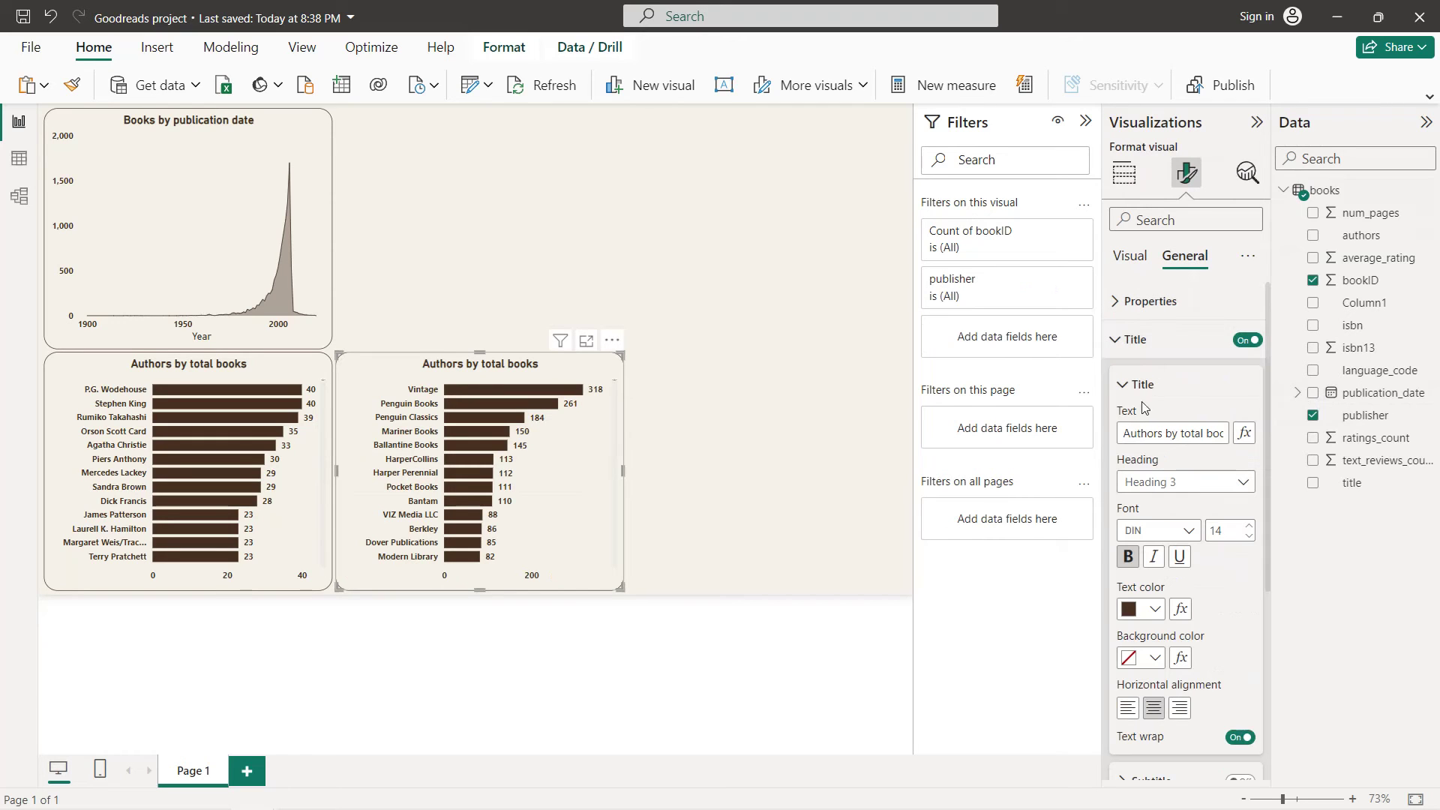
double_click(1135, 435)
type("Publishe")
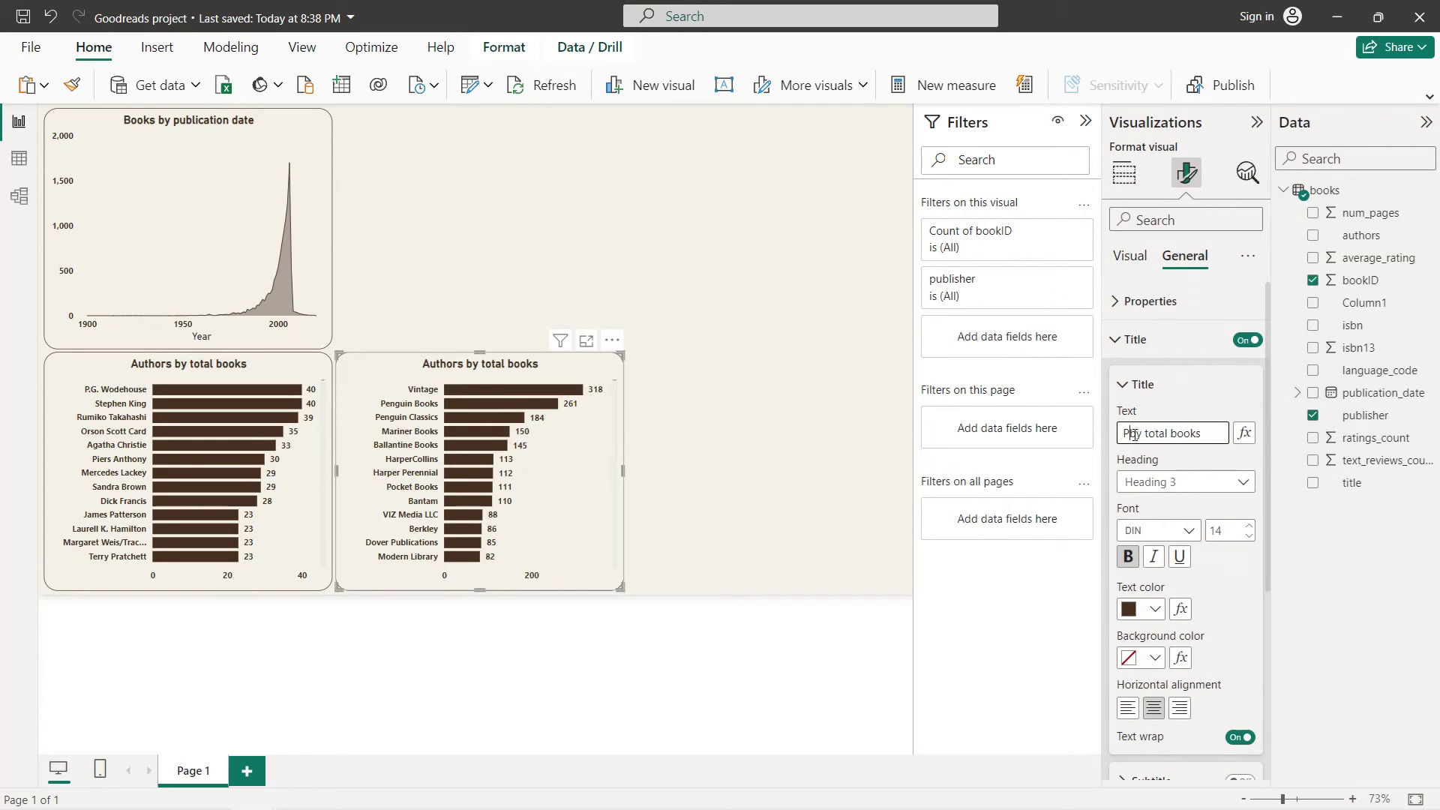
type("rs")
left_click(800, 445)
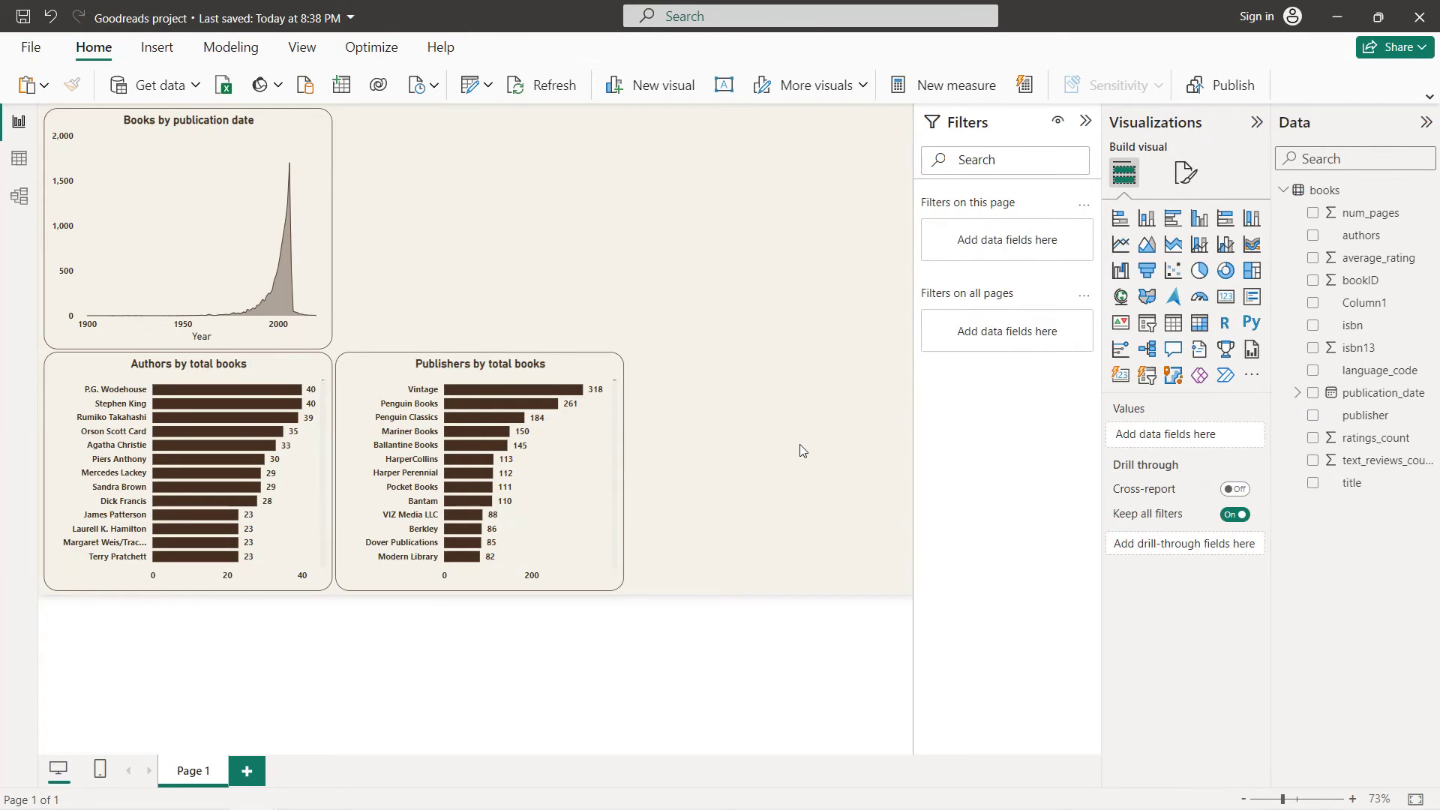
- Duplicate the "Publishers by total books" chart, place the copy directly to its right and narrow it slightly to fit the page edge
left_click(588, 472)
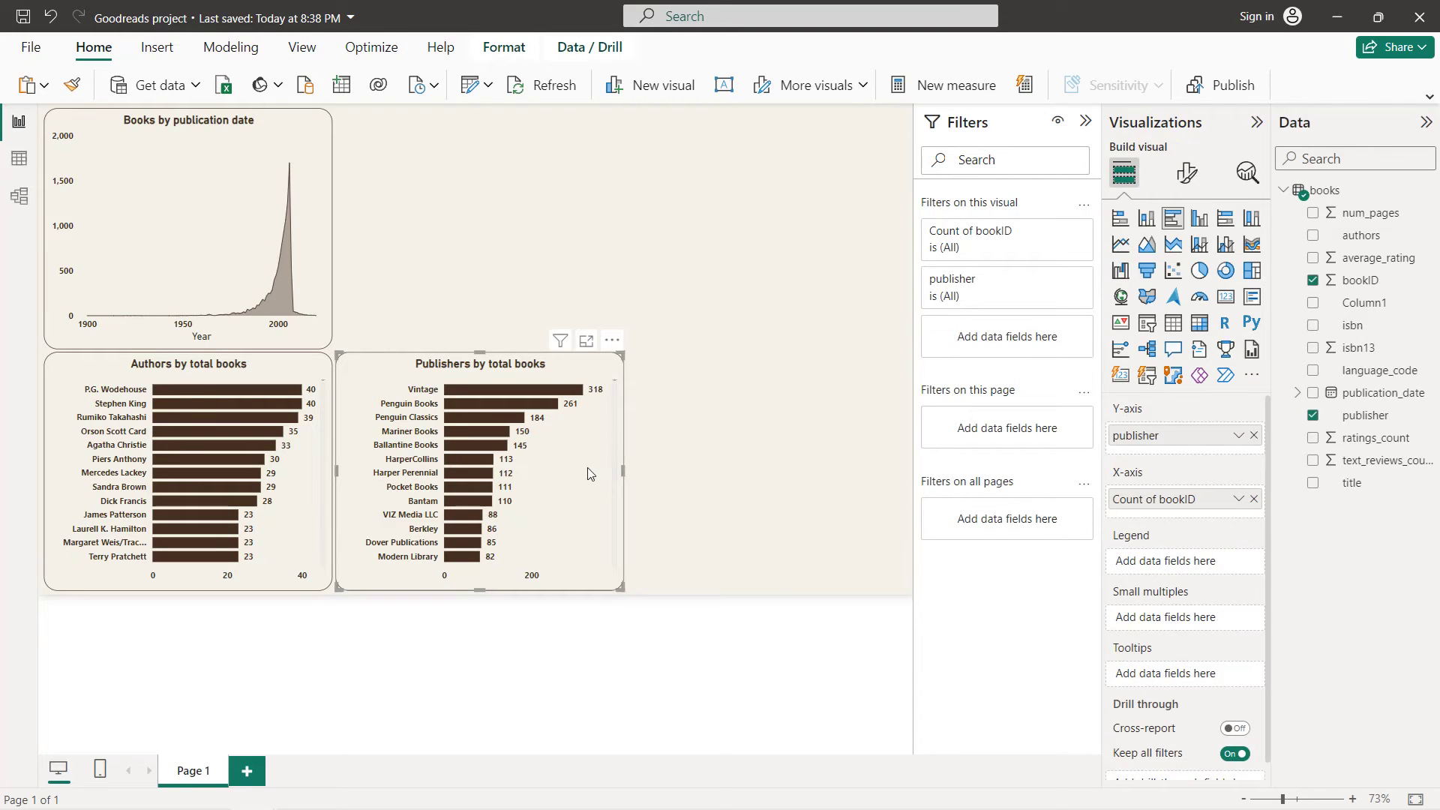
key("ctrl+v")
left_click_drag(583, 440, 863, 444)
left_click_drag(624, 473, 632, 472)
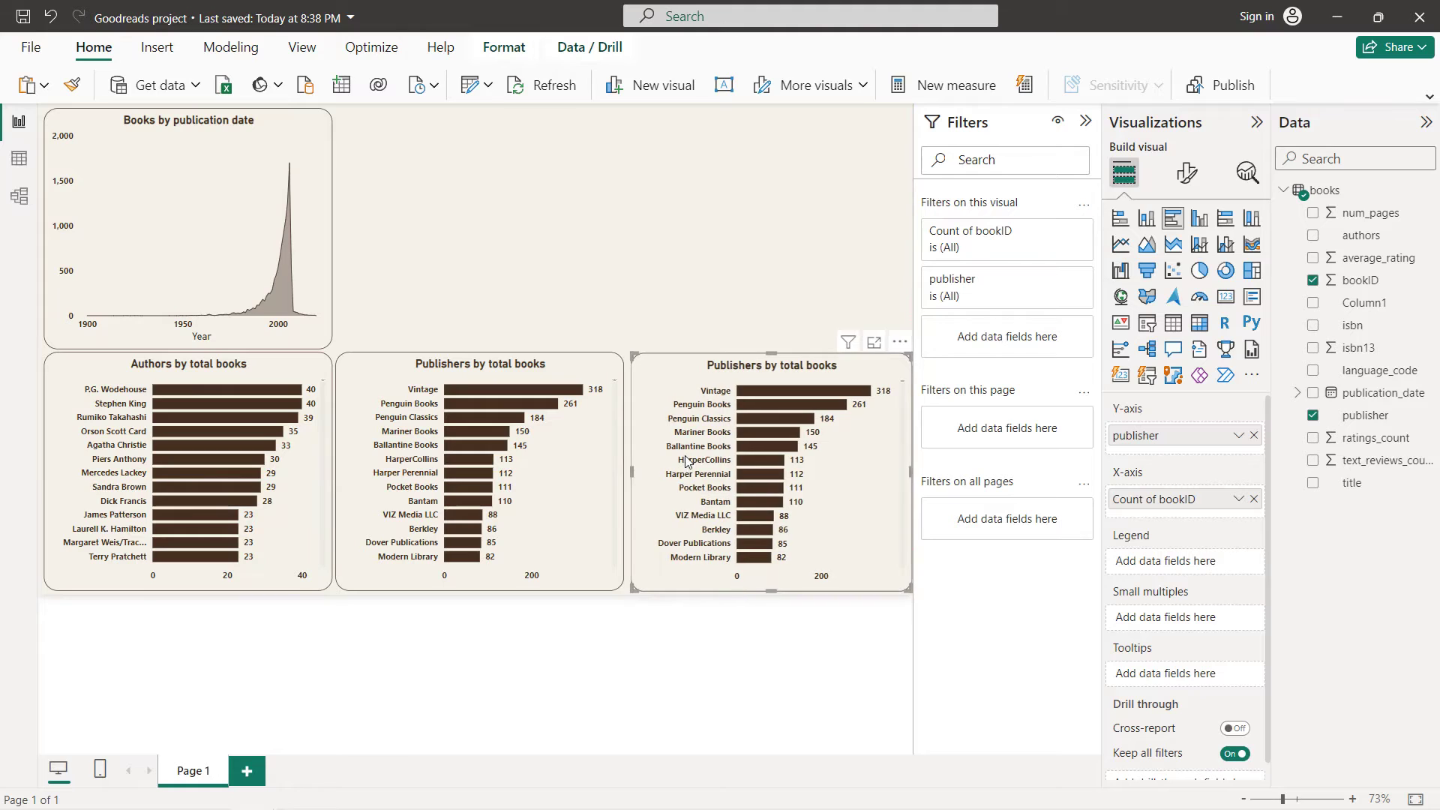
left_click_drag(846, 447, 849, 448)
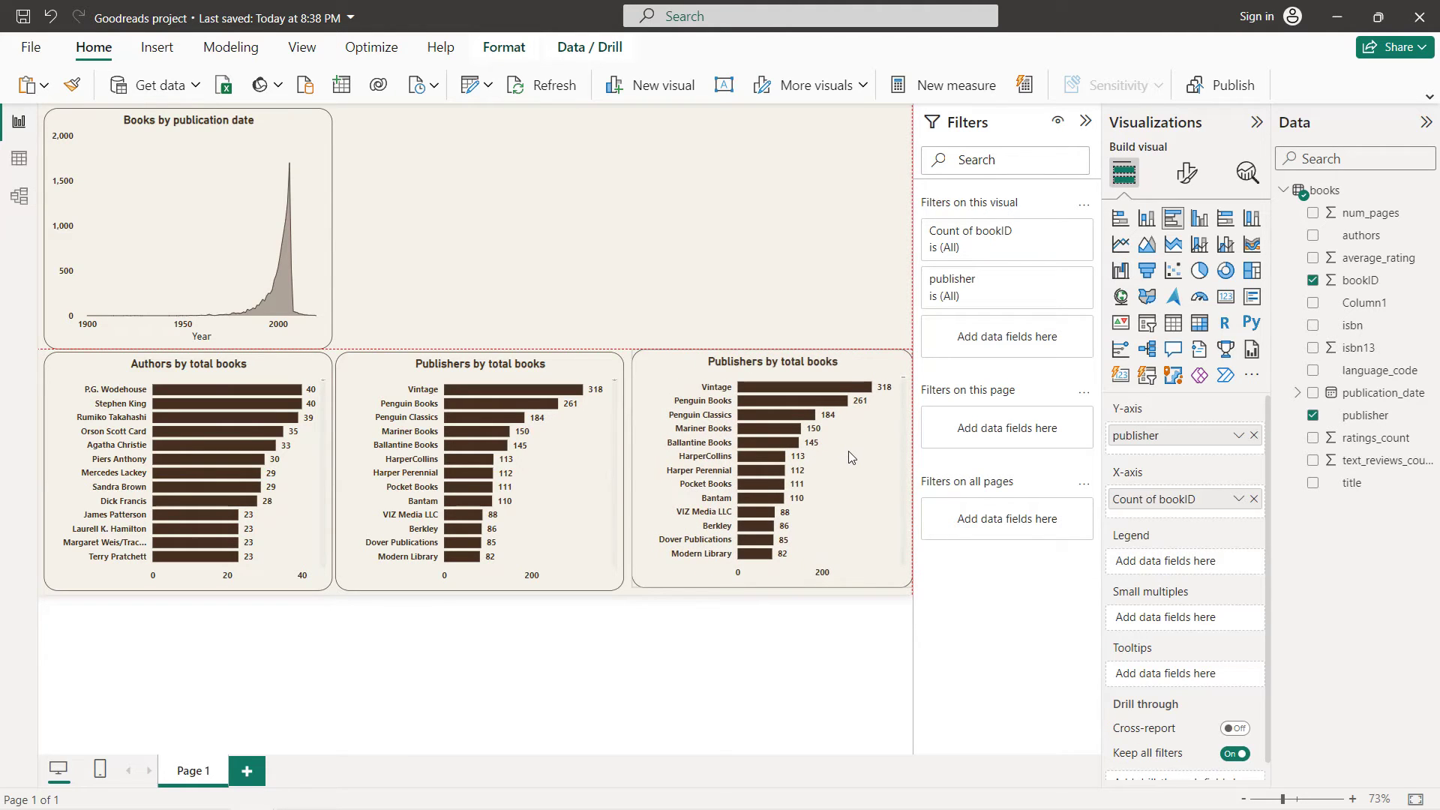
left_click_drag(849, 452, 847, 453)
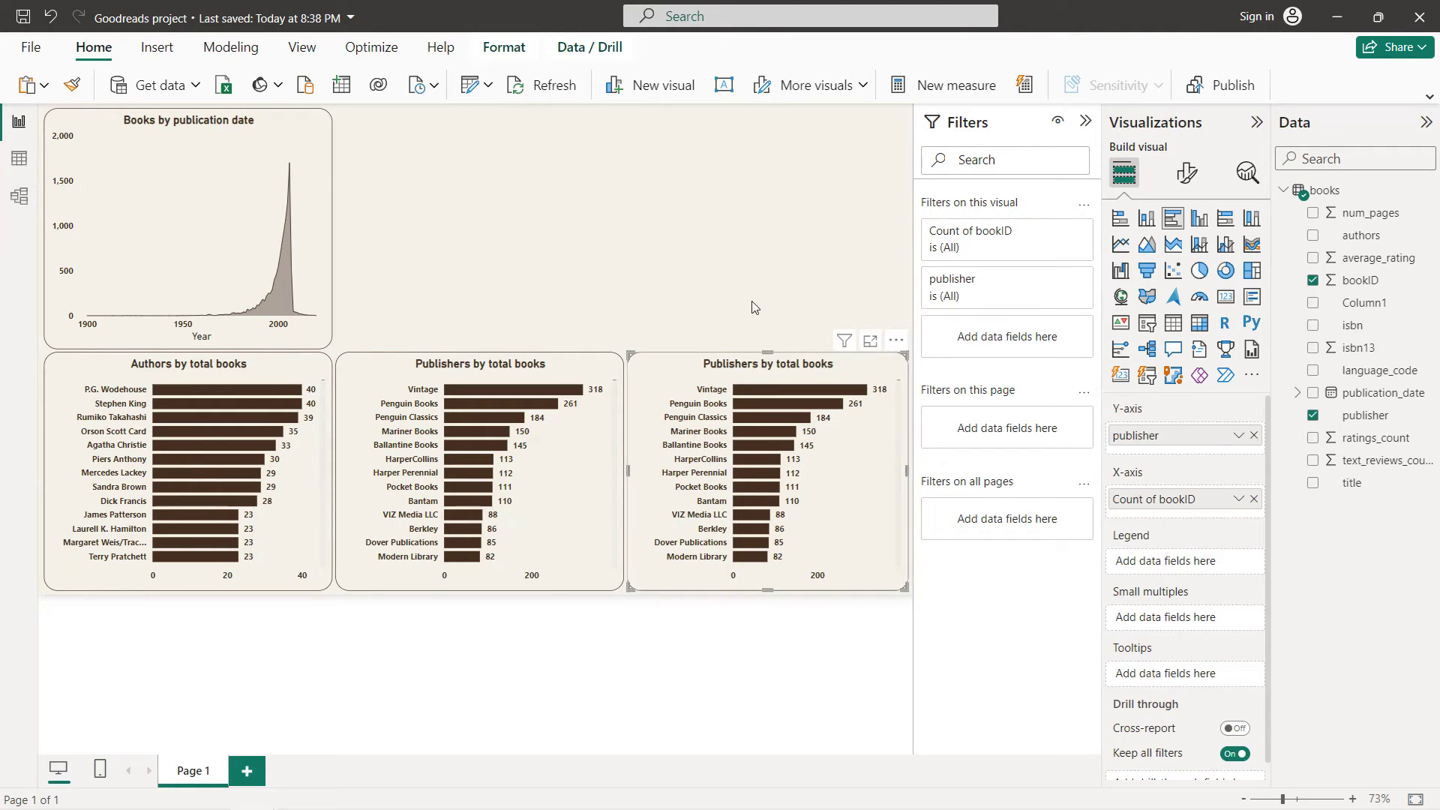
- Replace both fields of the rightmost bar chart with title on the Y-axis and the sum of ratings_count on the X-axis
left_click(1255, 440)
left_click(1253, 499)
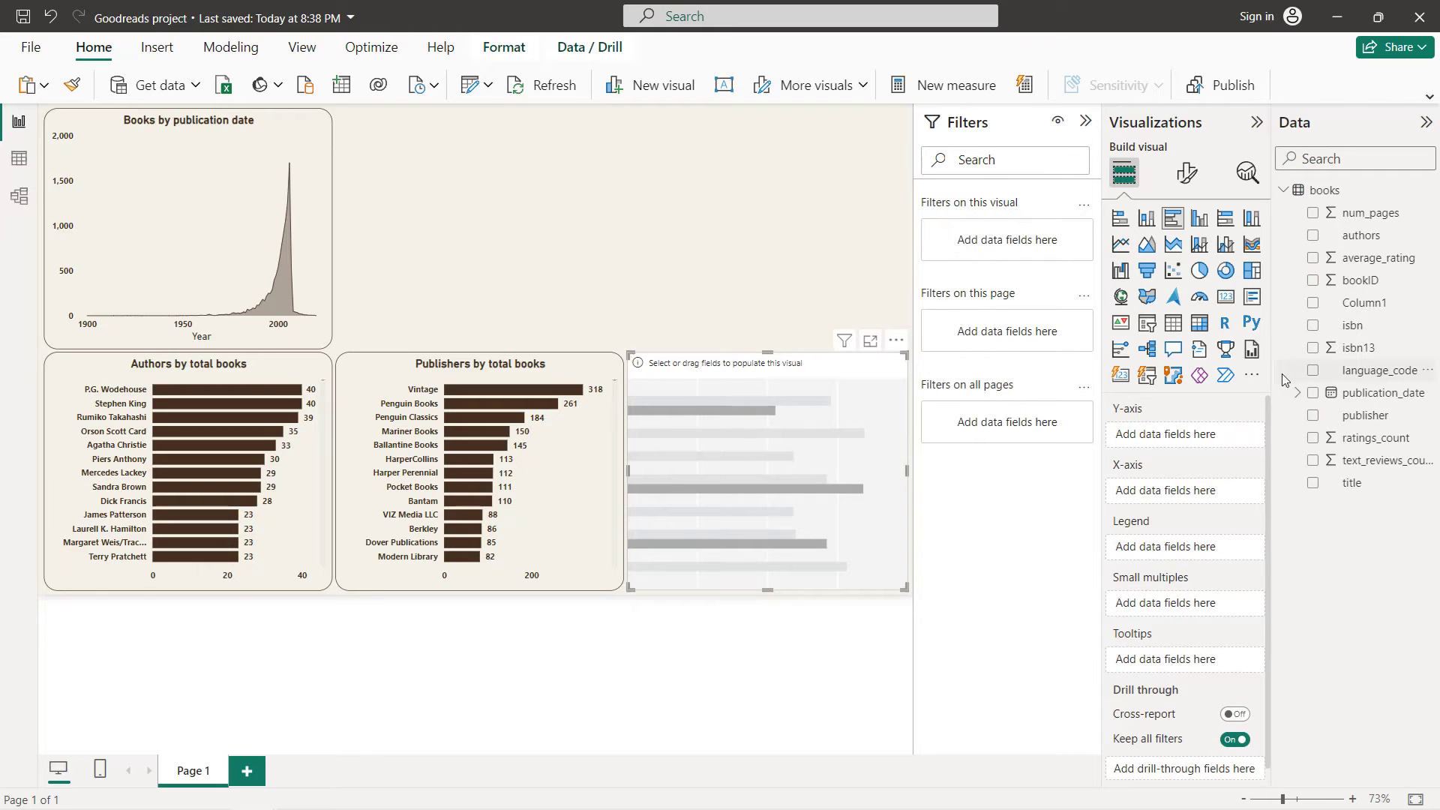
left_click(1310, 486)
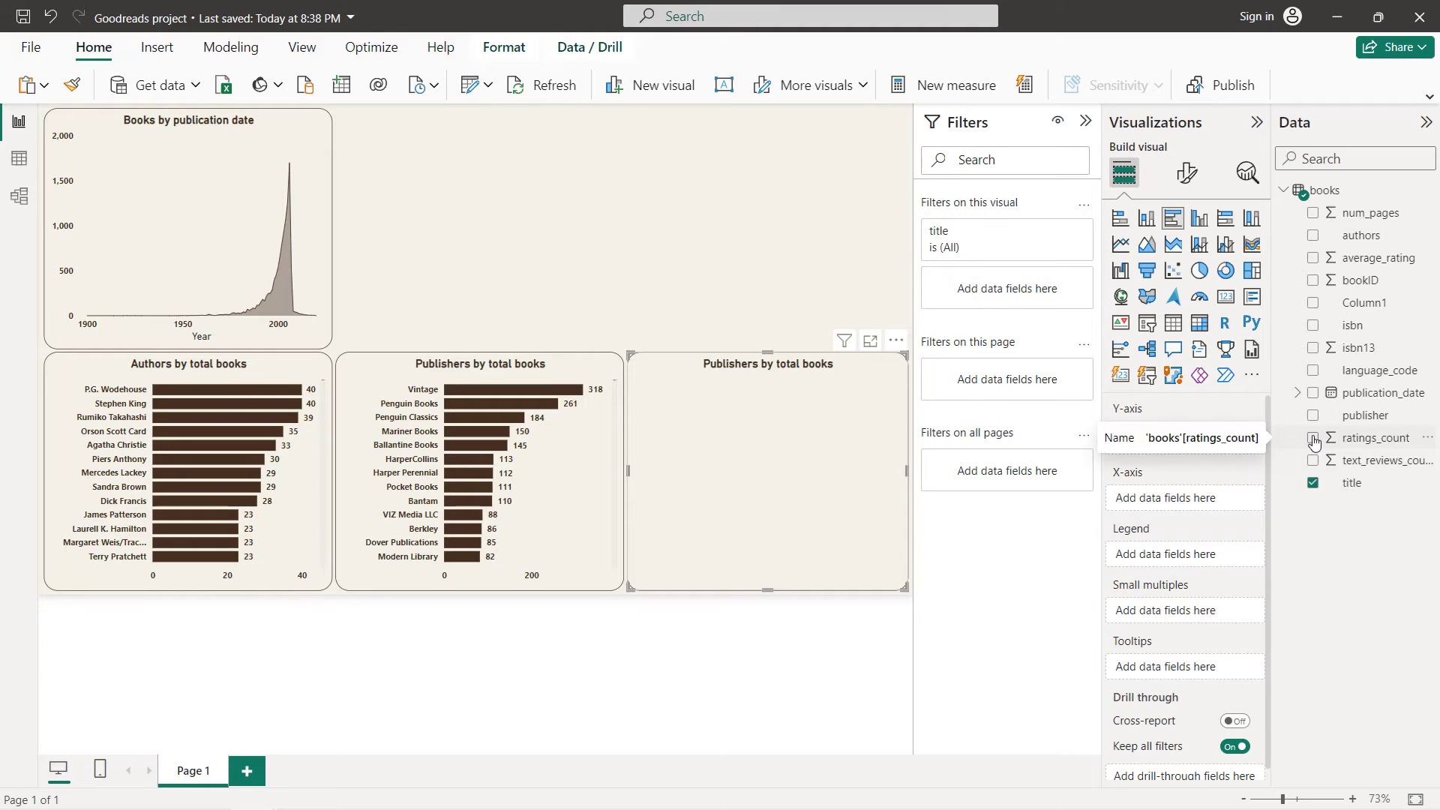
left_click(1313, 439)
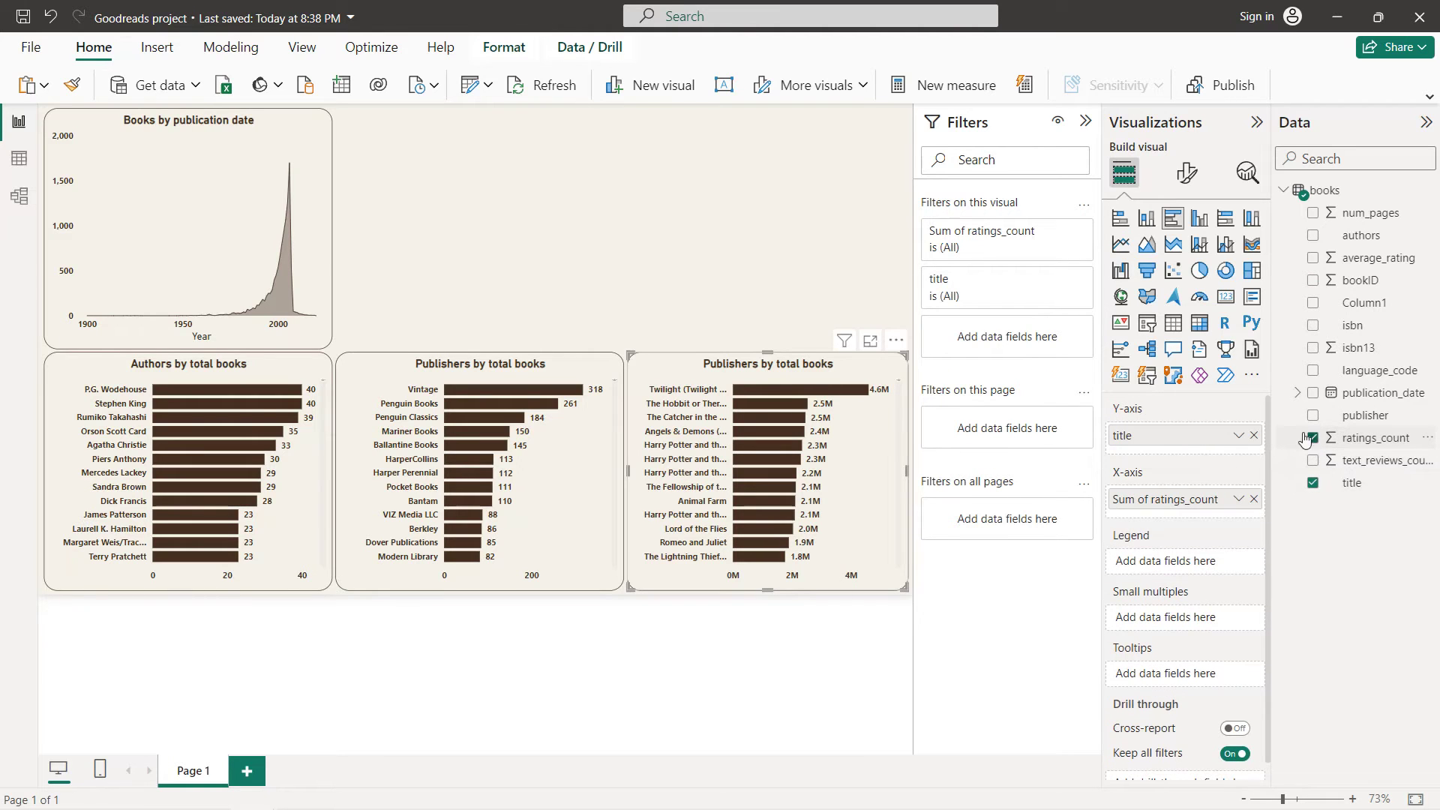
- Set the maximum width of the rightmost chart's Y-axis values to 45% to give the book titles more room
left_click(1187, 173)
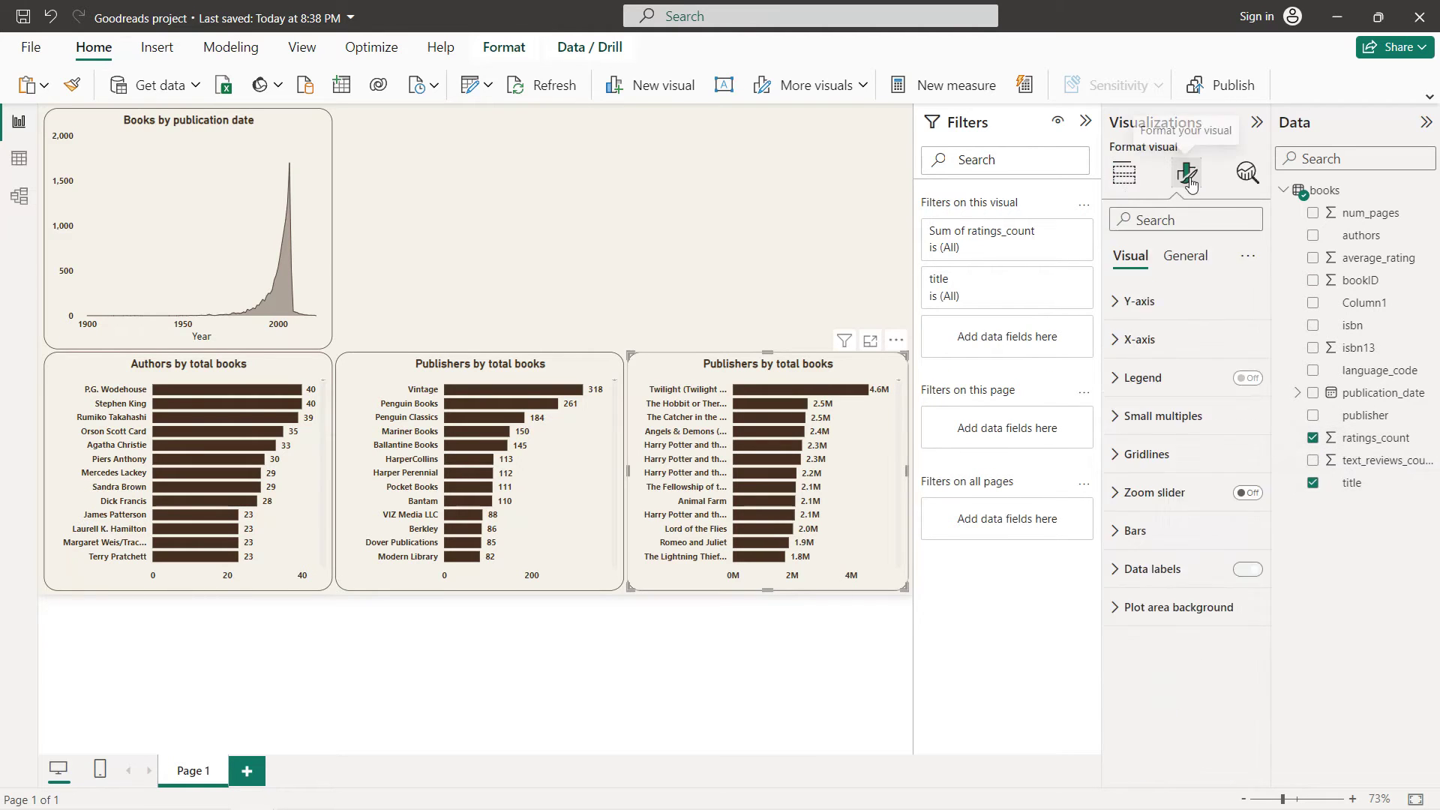
left_click(1190, 306)
scroll(1162, 533, "up", 6)
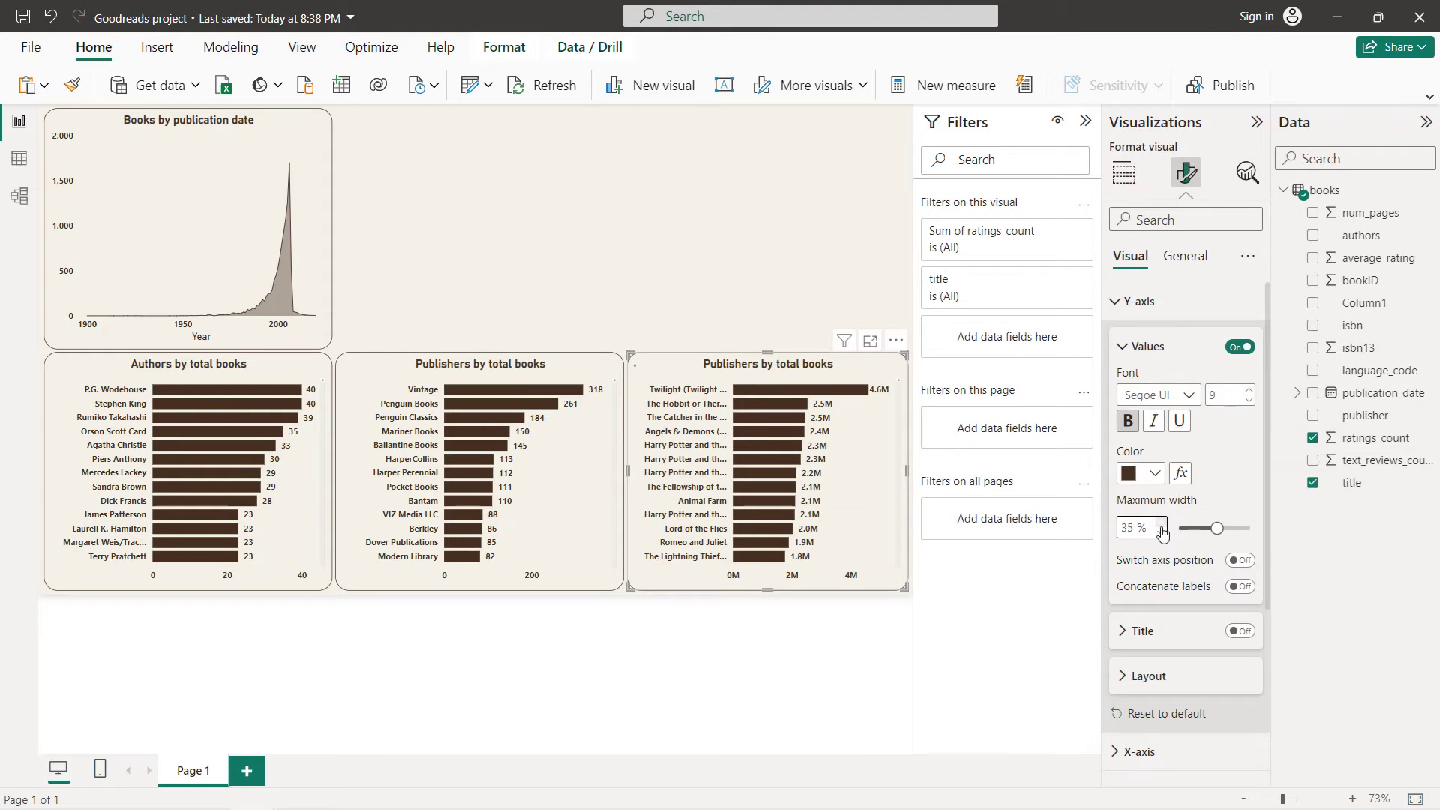
scroll(1162, 532, "up", 3)
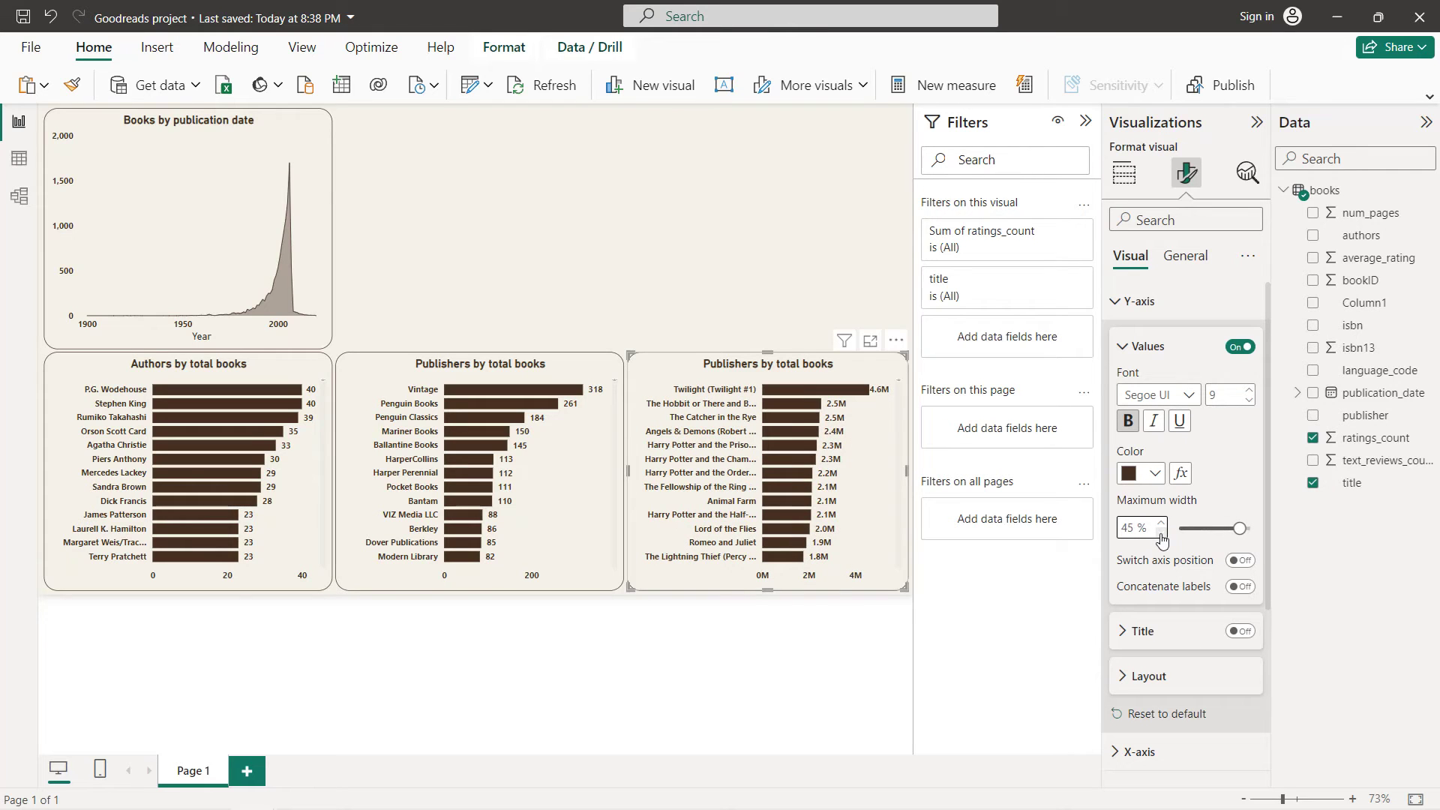
- Change the rightmost bar chart's title text to "Titles by rating count"
left_click(1185, 265)
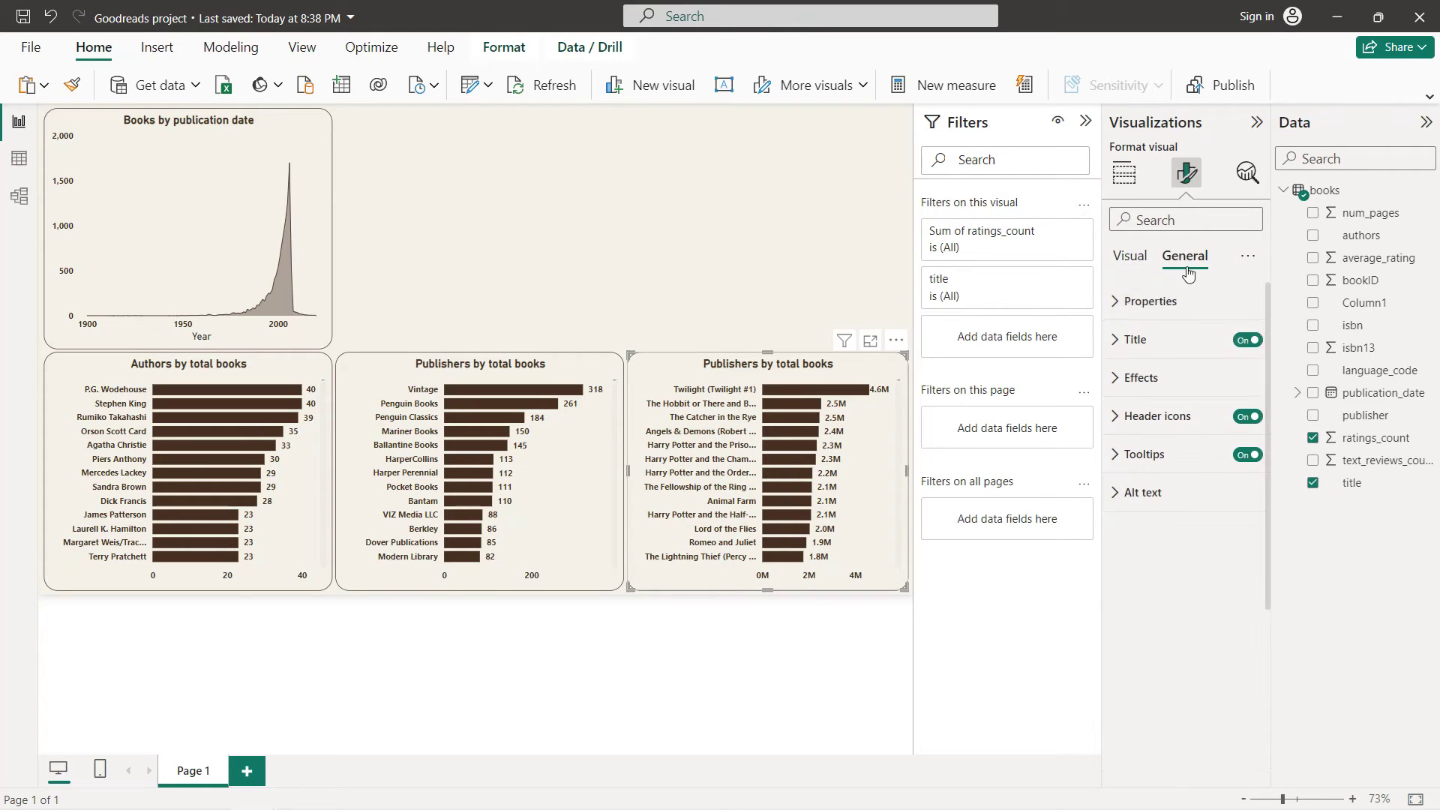
left_click(1174, 341)
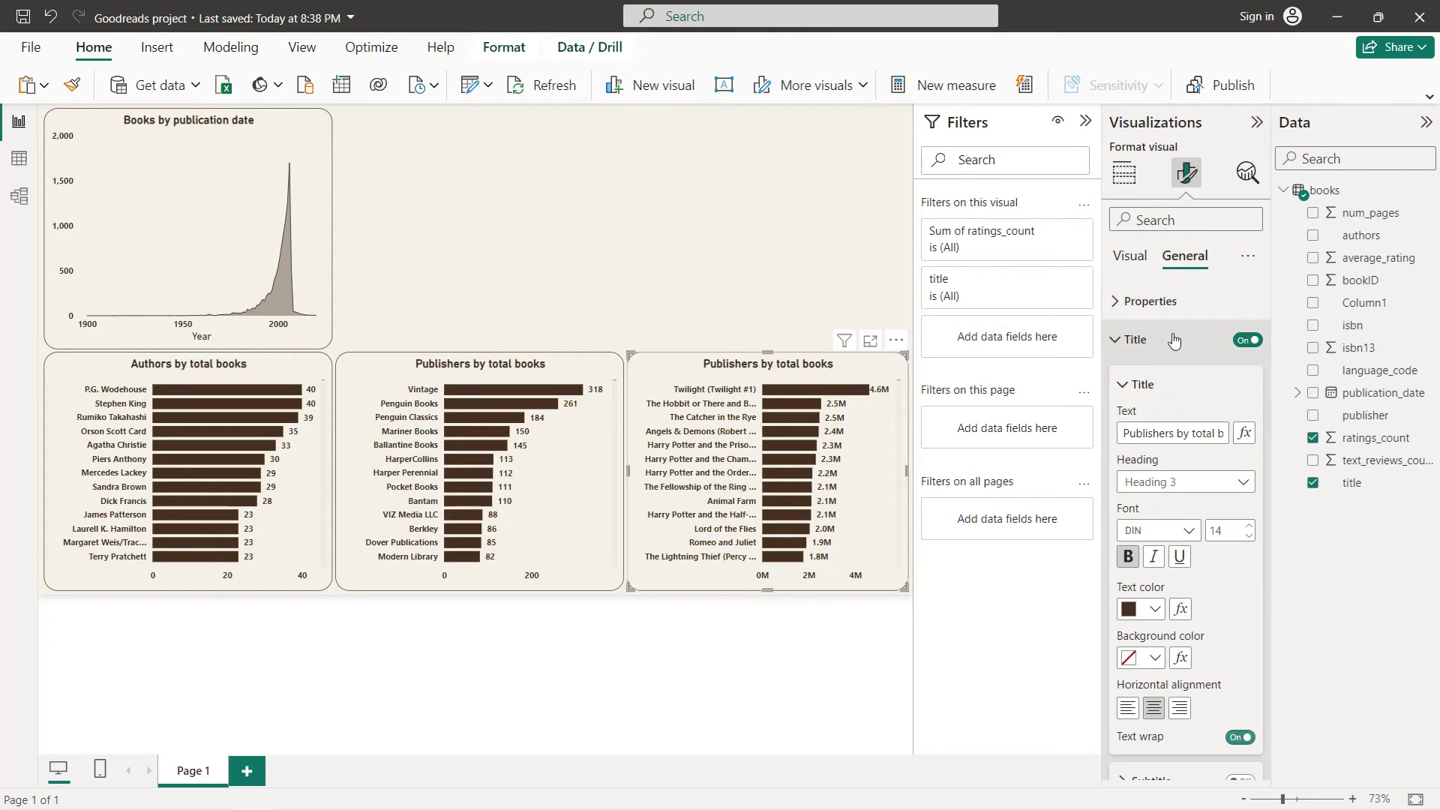
left_click(1187, 441)
type("T")
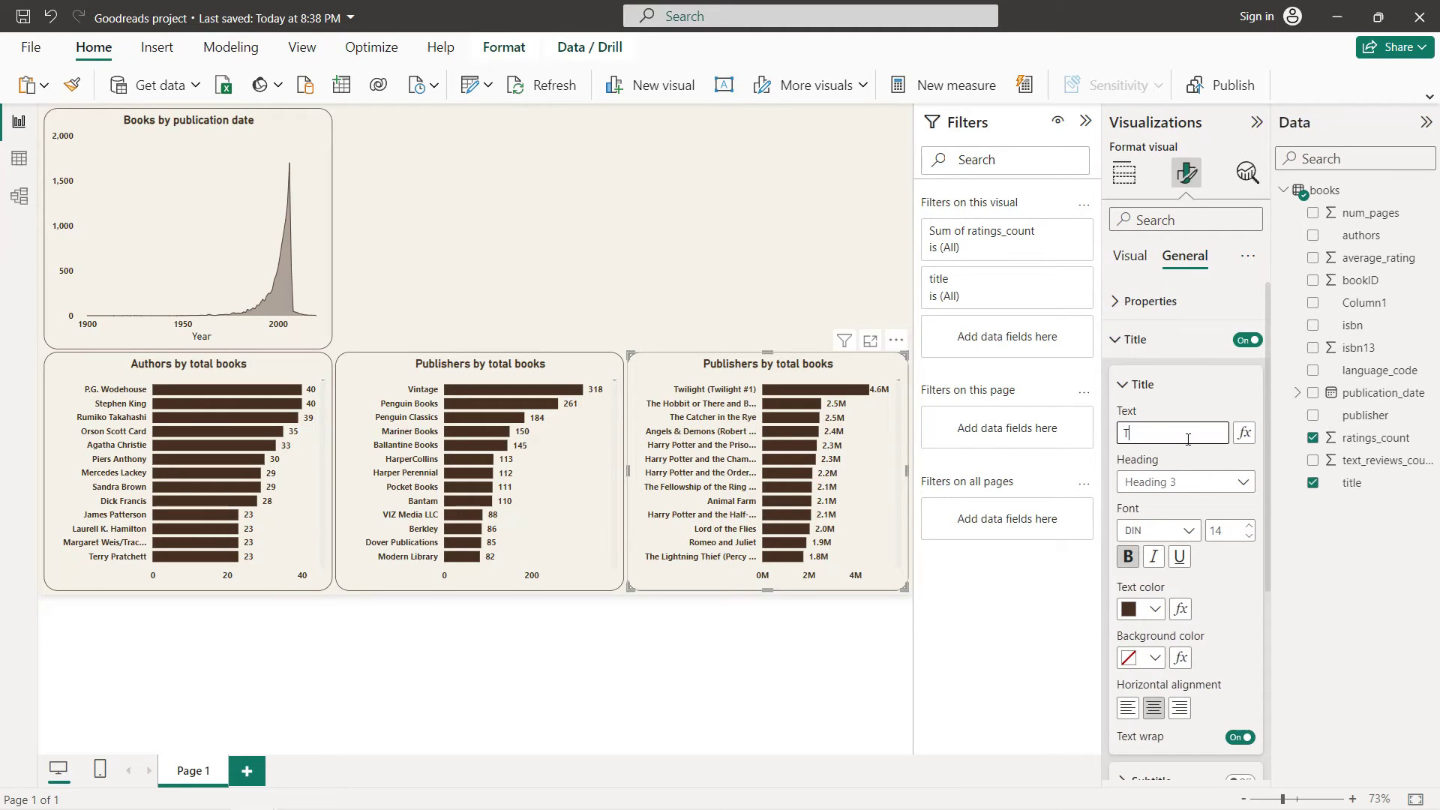
type("itles b")
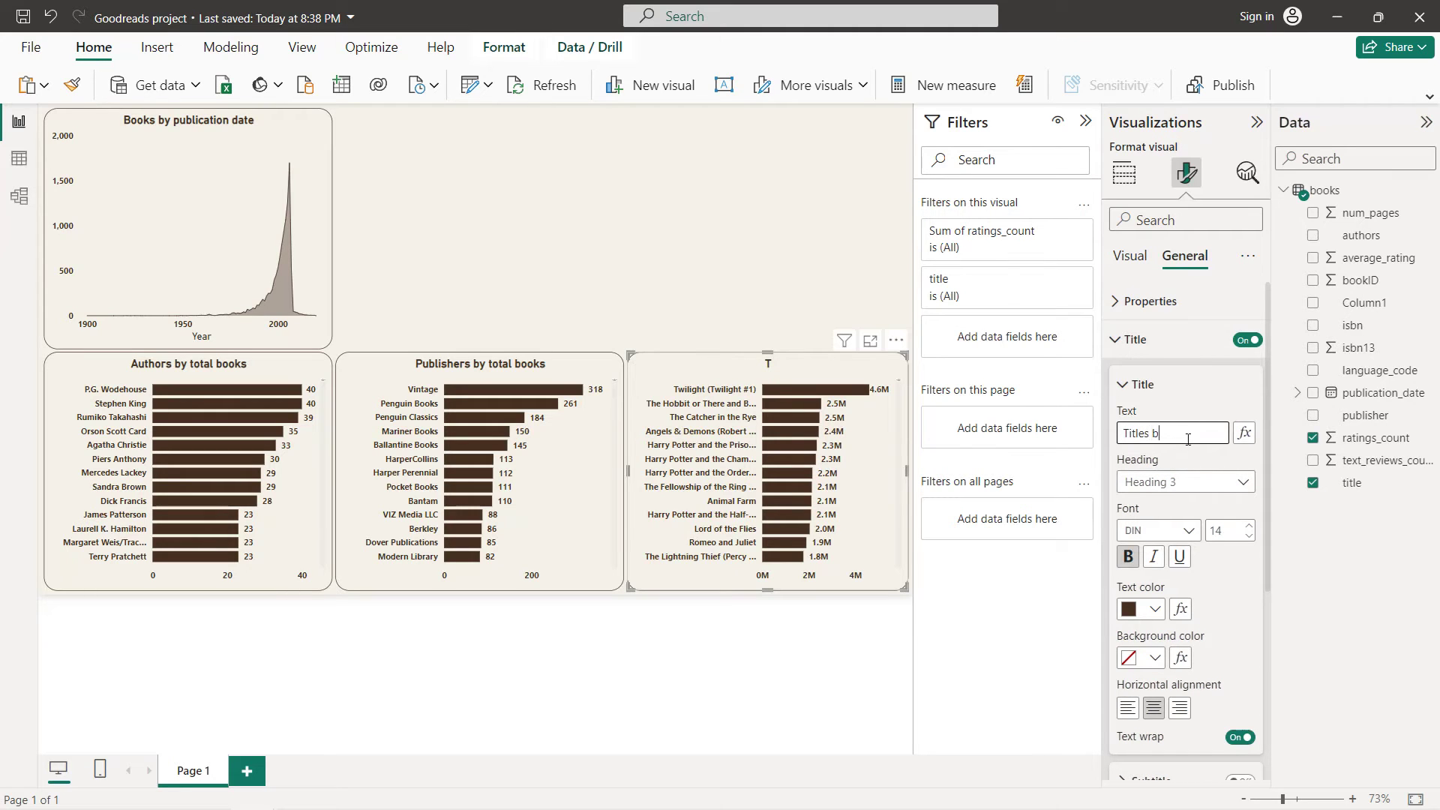
type("y rating count")
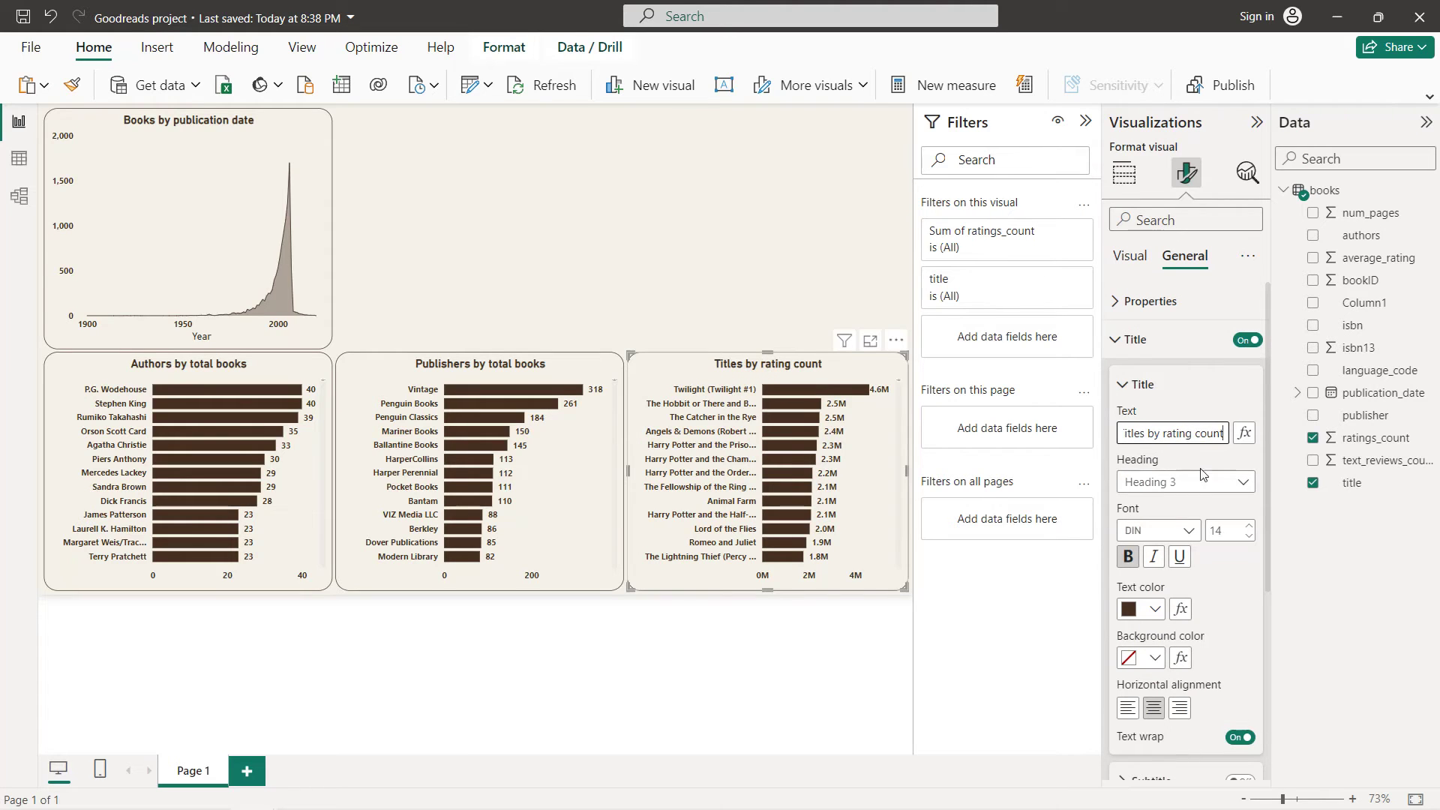
left_click(1211, 514)
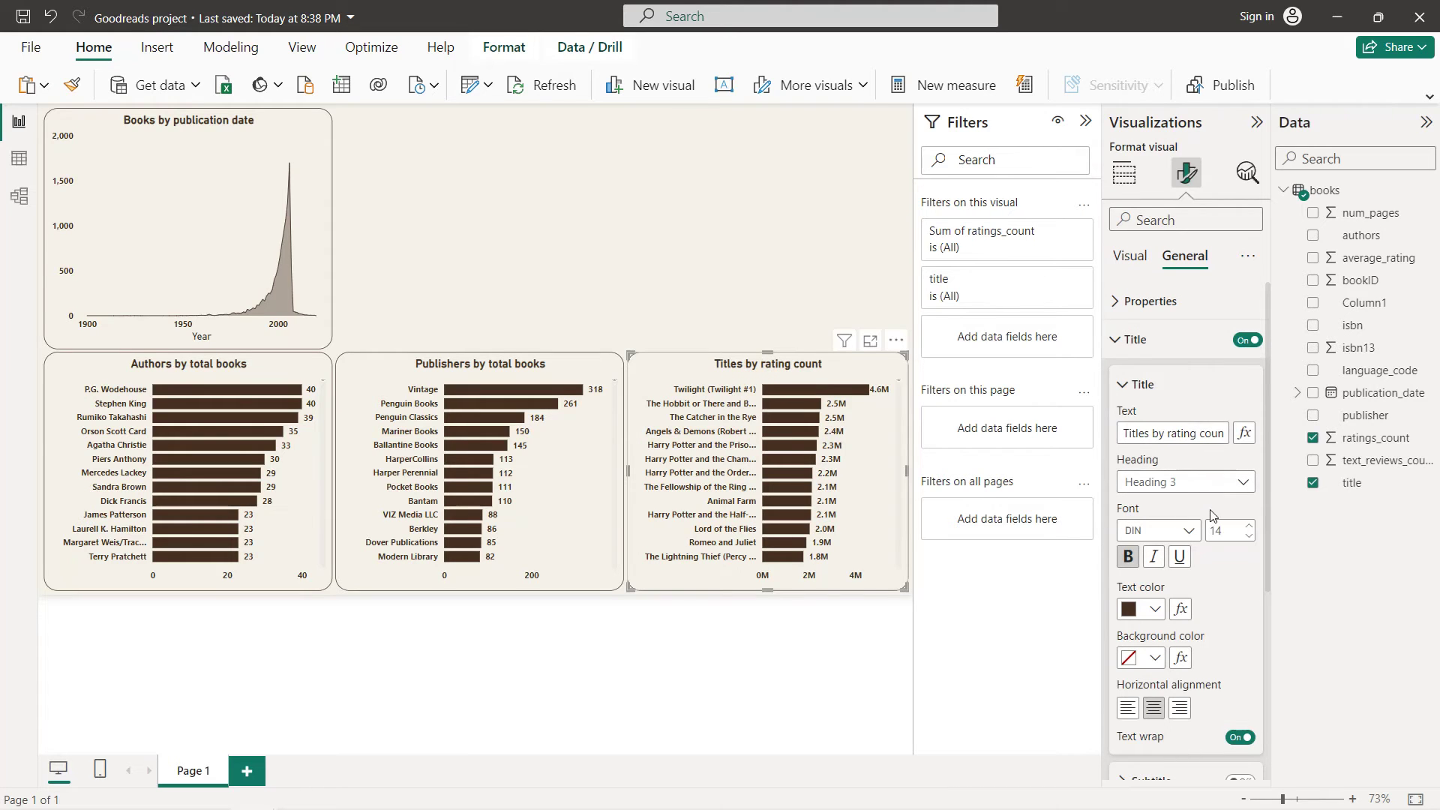
left_click(701, 289)
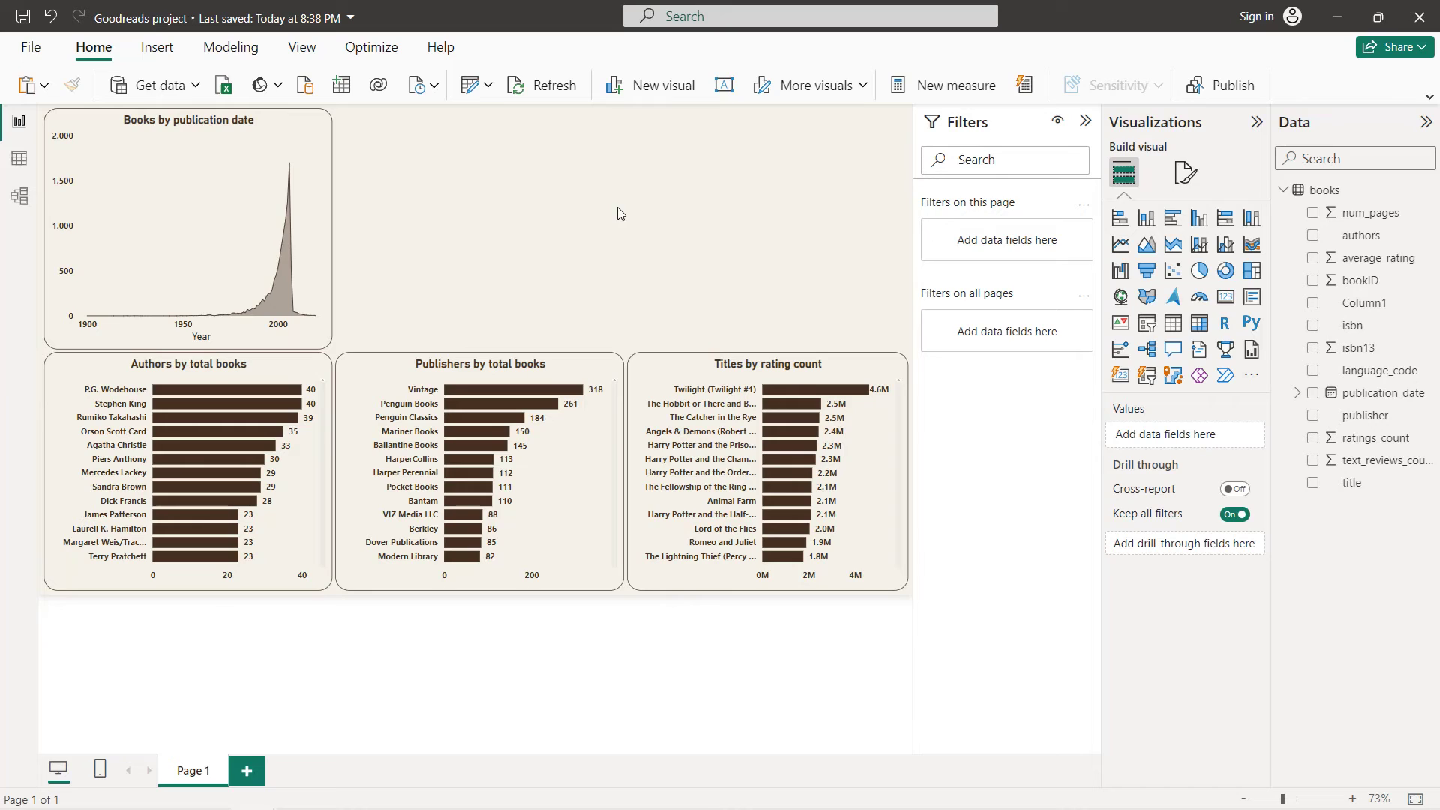
- Insert the open book image above the publishers chart and lower its upper edge to leave room for a logo
left_click(156, 46)
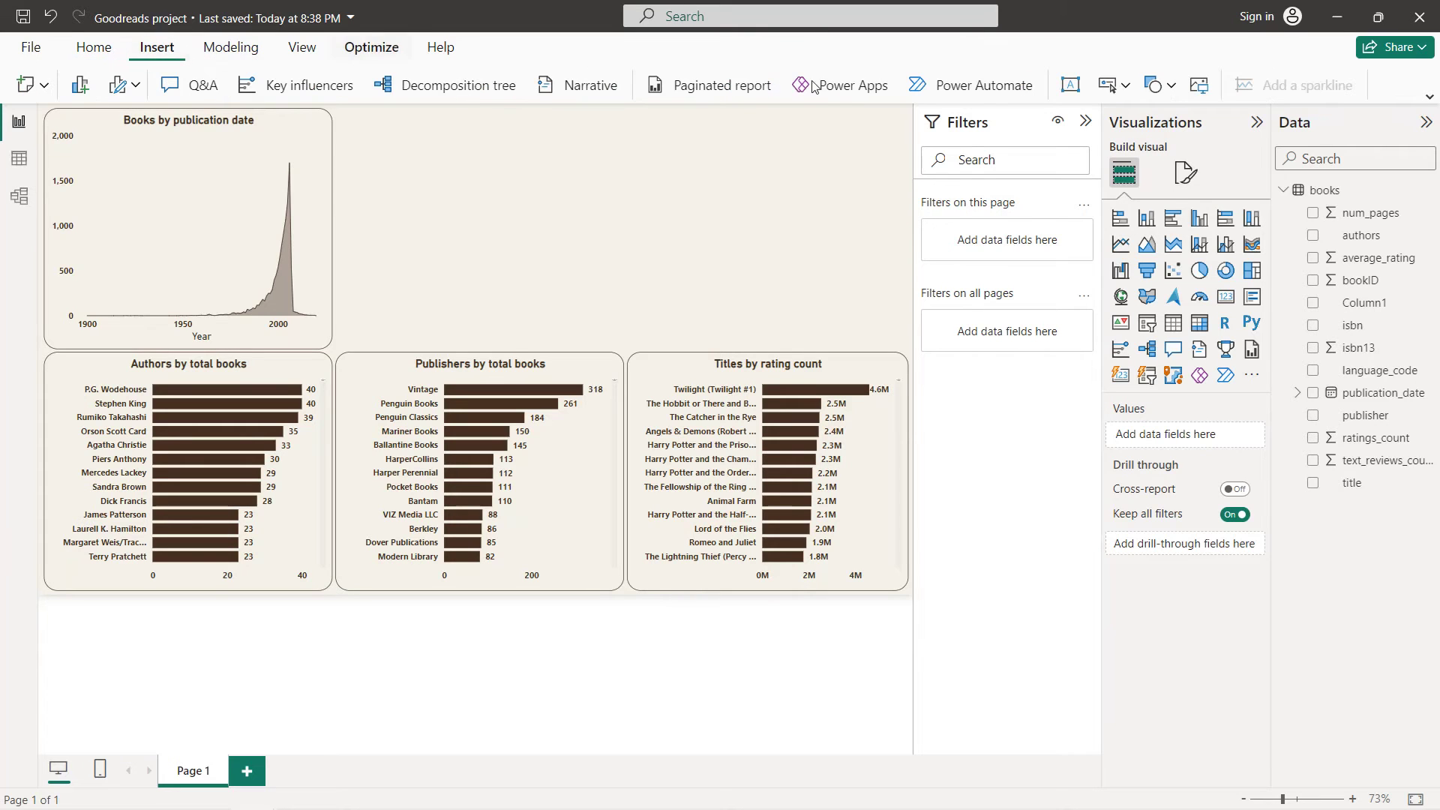
left_click(1203, 90)
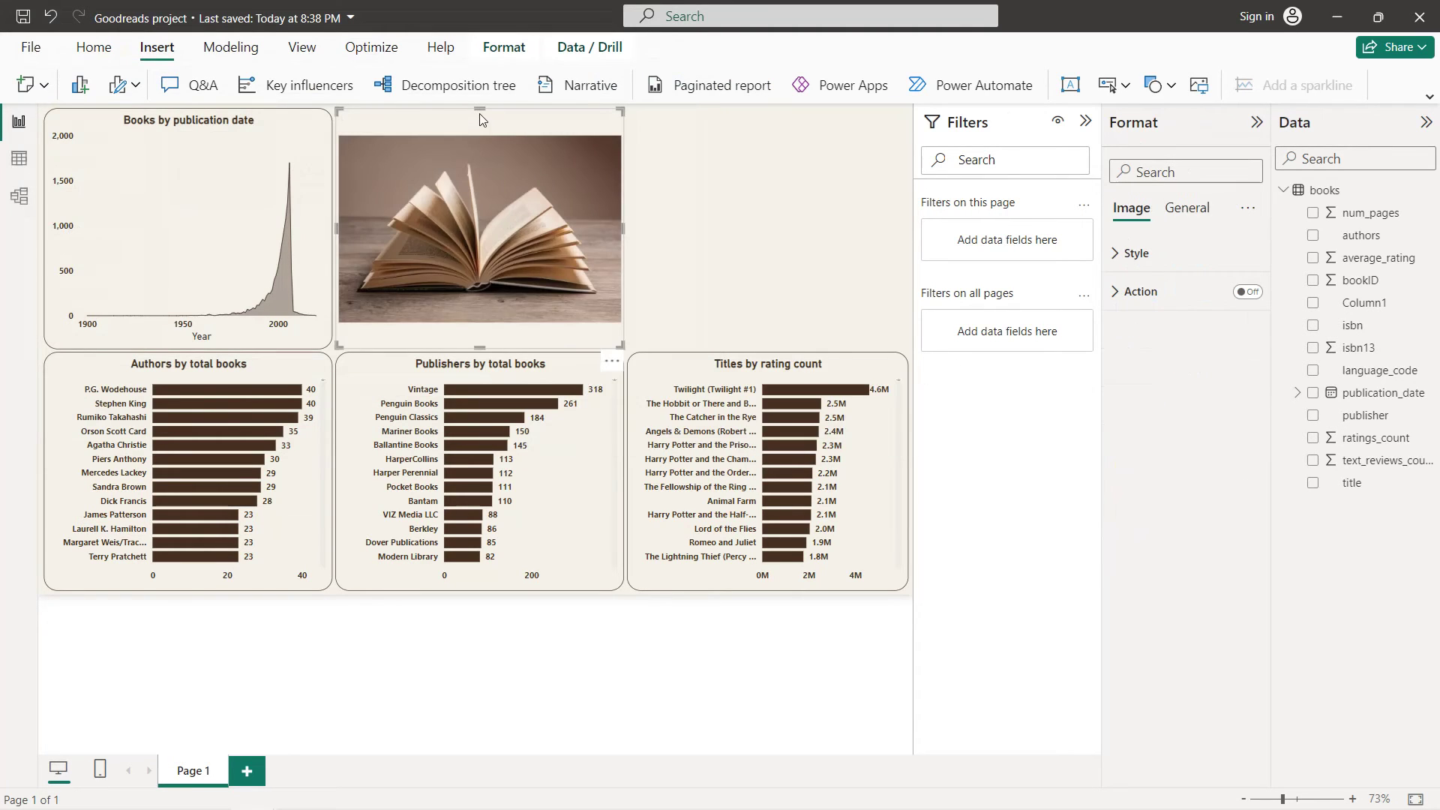
left_click_drag(479, 113, 482, 158)
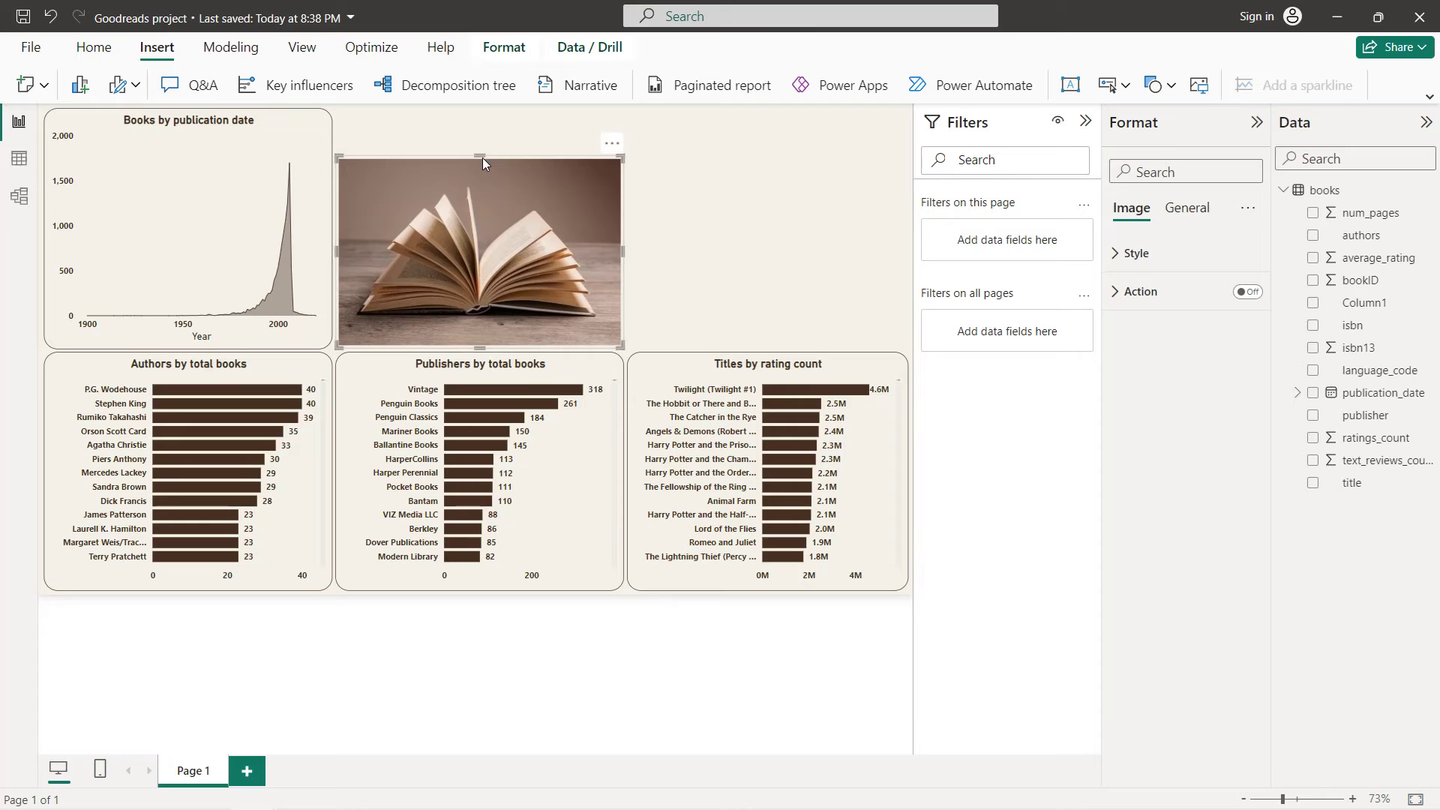
- Insert the Goodreads logo image, shrink it and centre it directly above the open book picture
left_click(1194, 90)
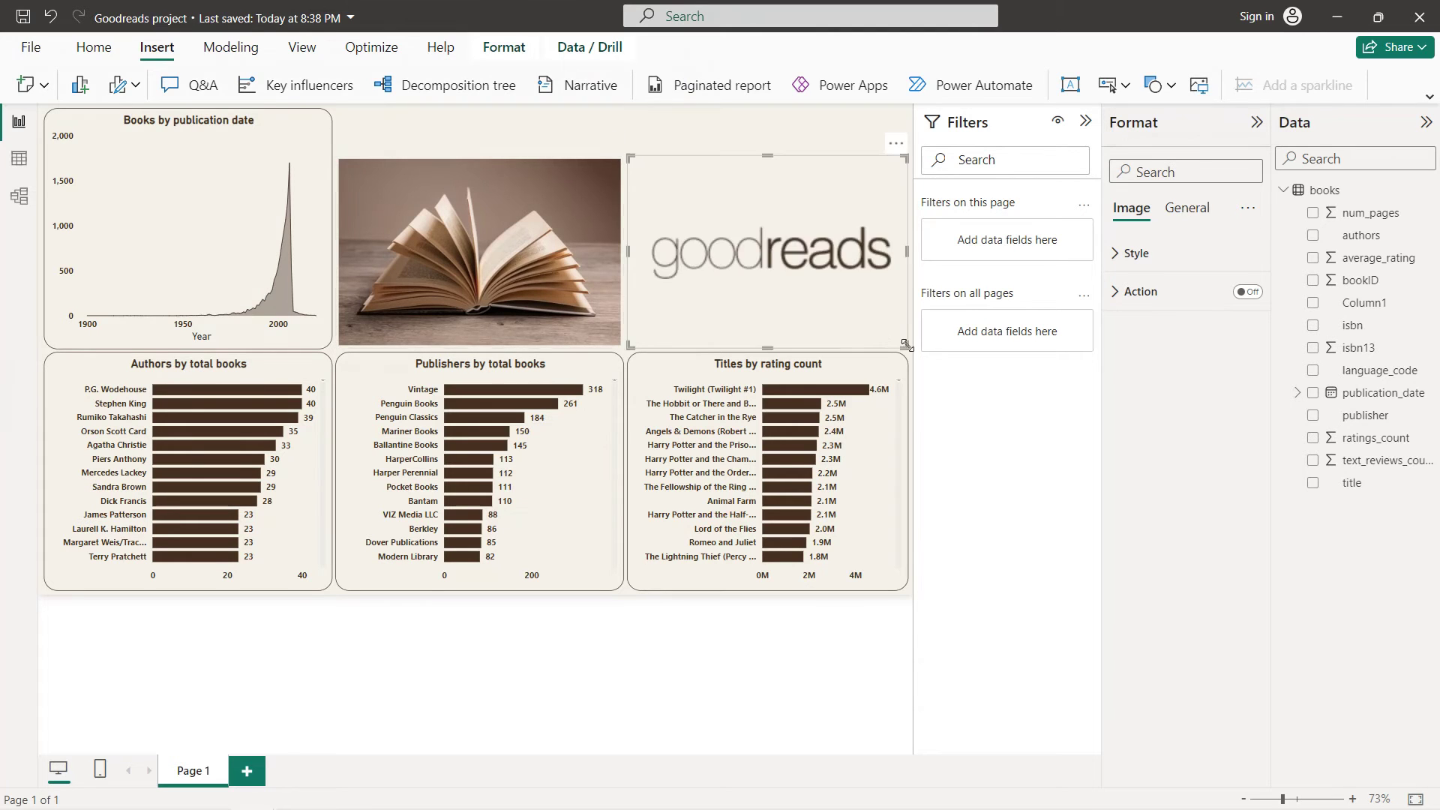
left_click_drag(906, 349, 790, 217)
left_click_drag(710, 270, 495, 144)
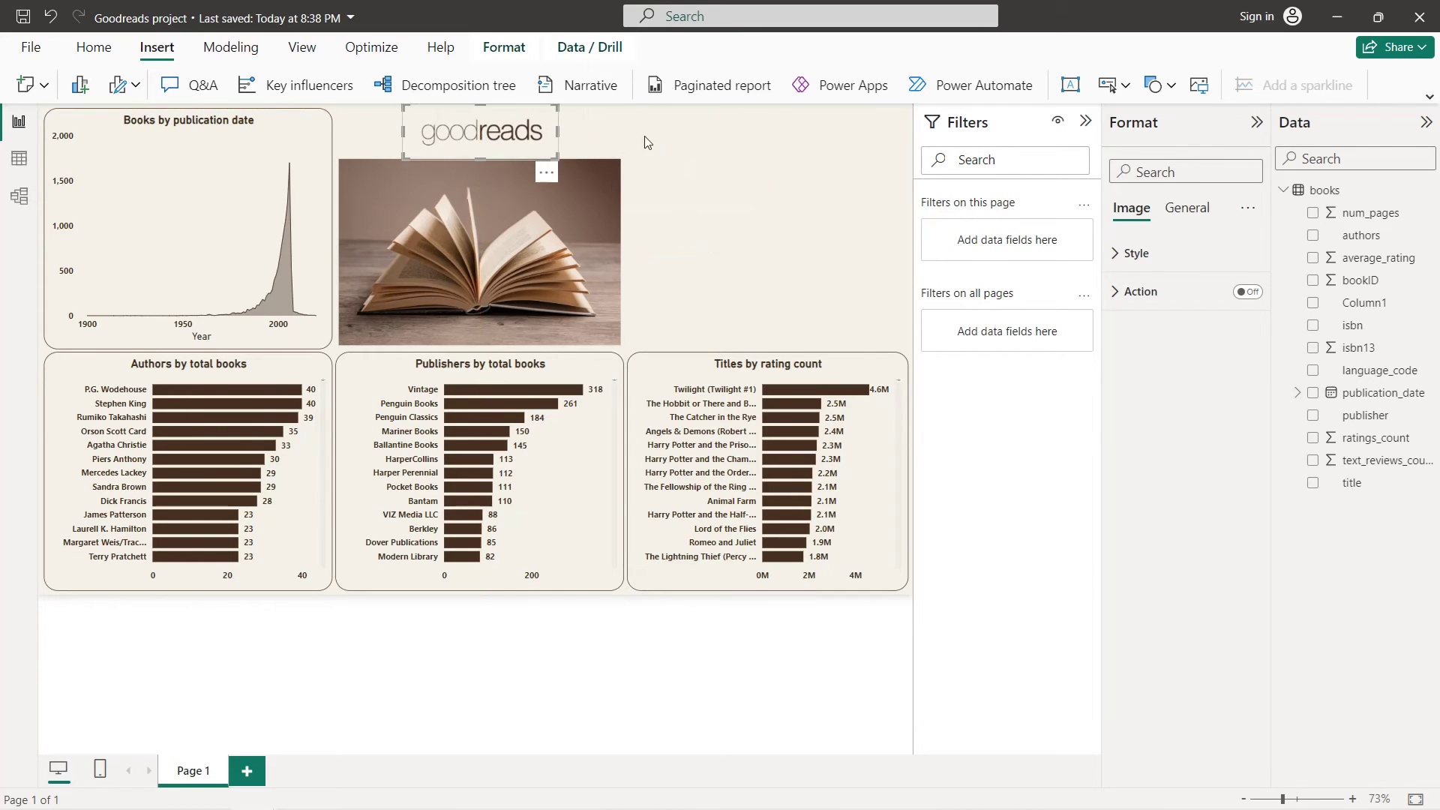
left_click(653, 141)
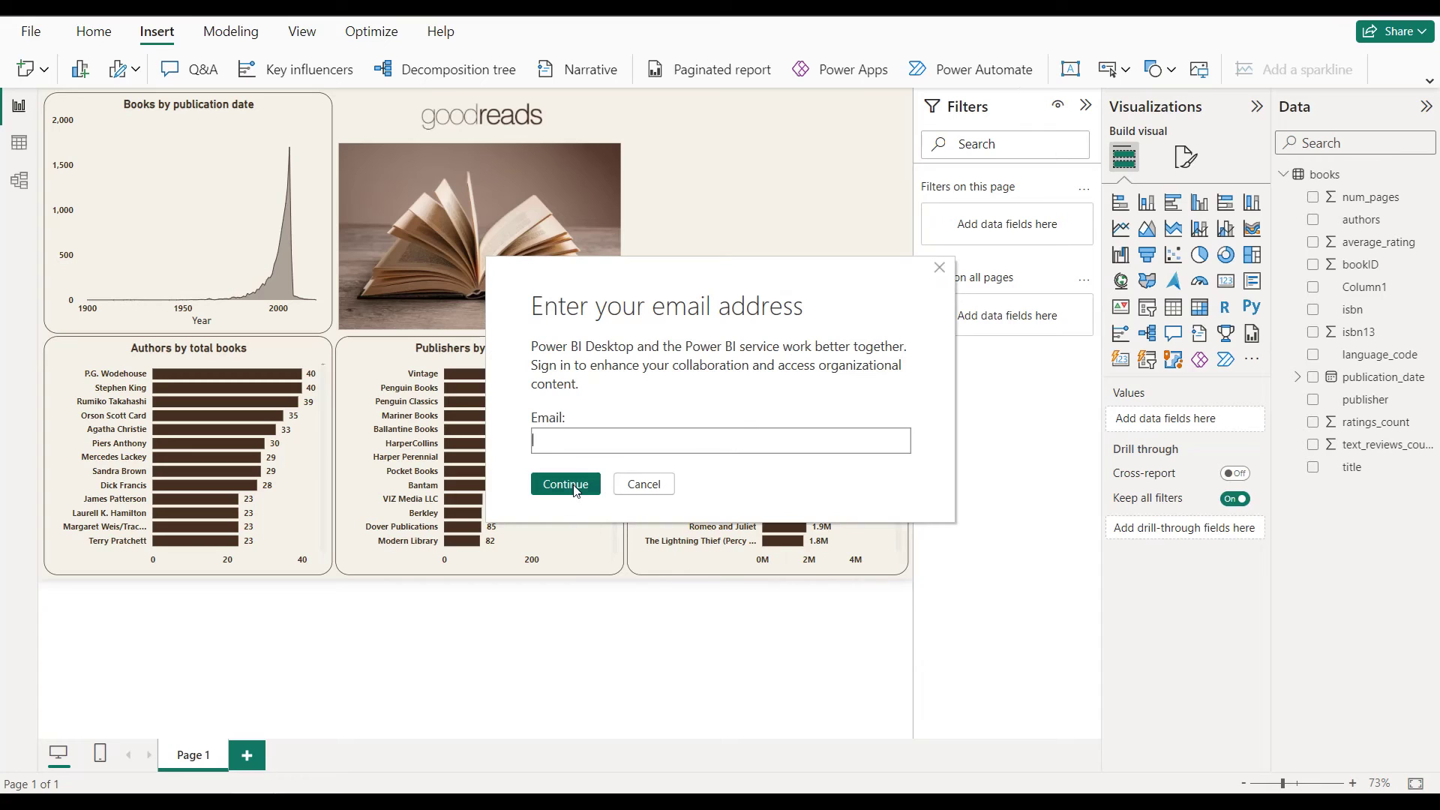
- Search the online visuals store for "radial" and import Dynamic Radial Bar Chart by JTA into the report
left_click(575, 486)
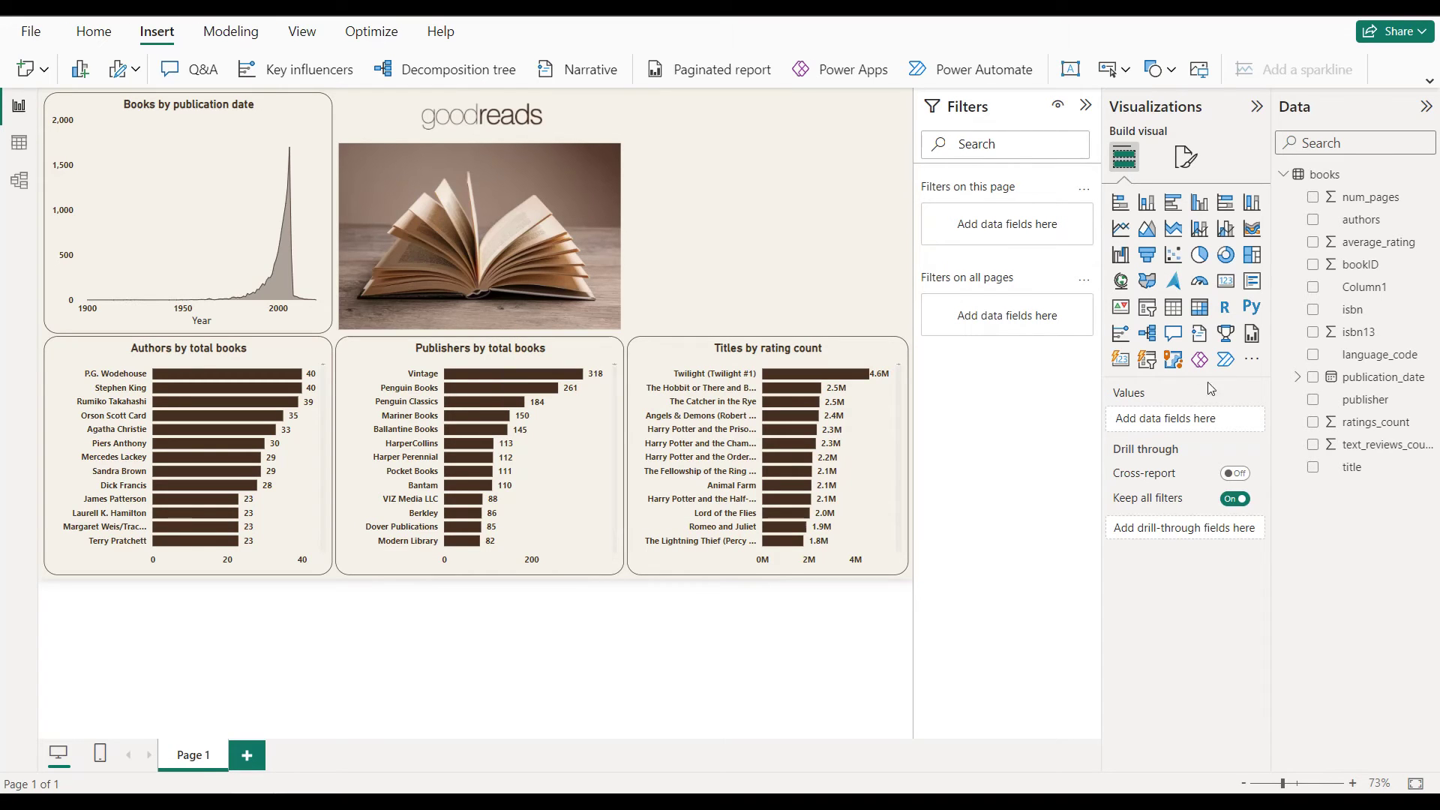
left_click(1250, 363)
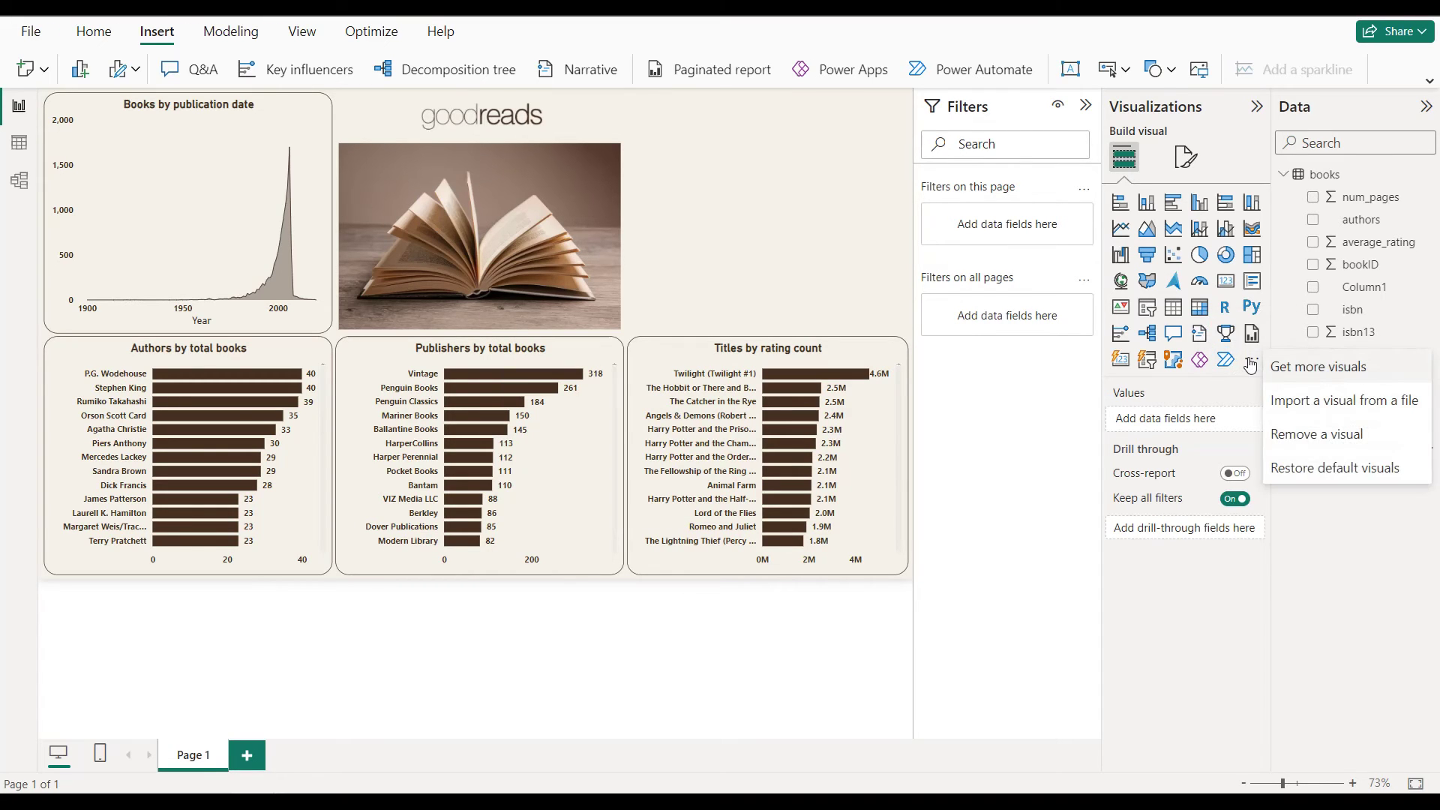
left_click(1297, 367)
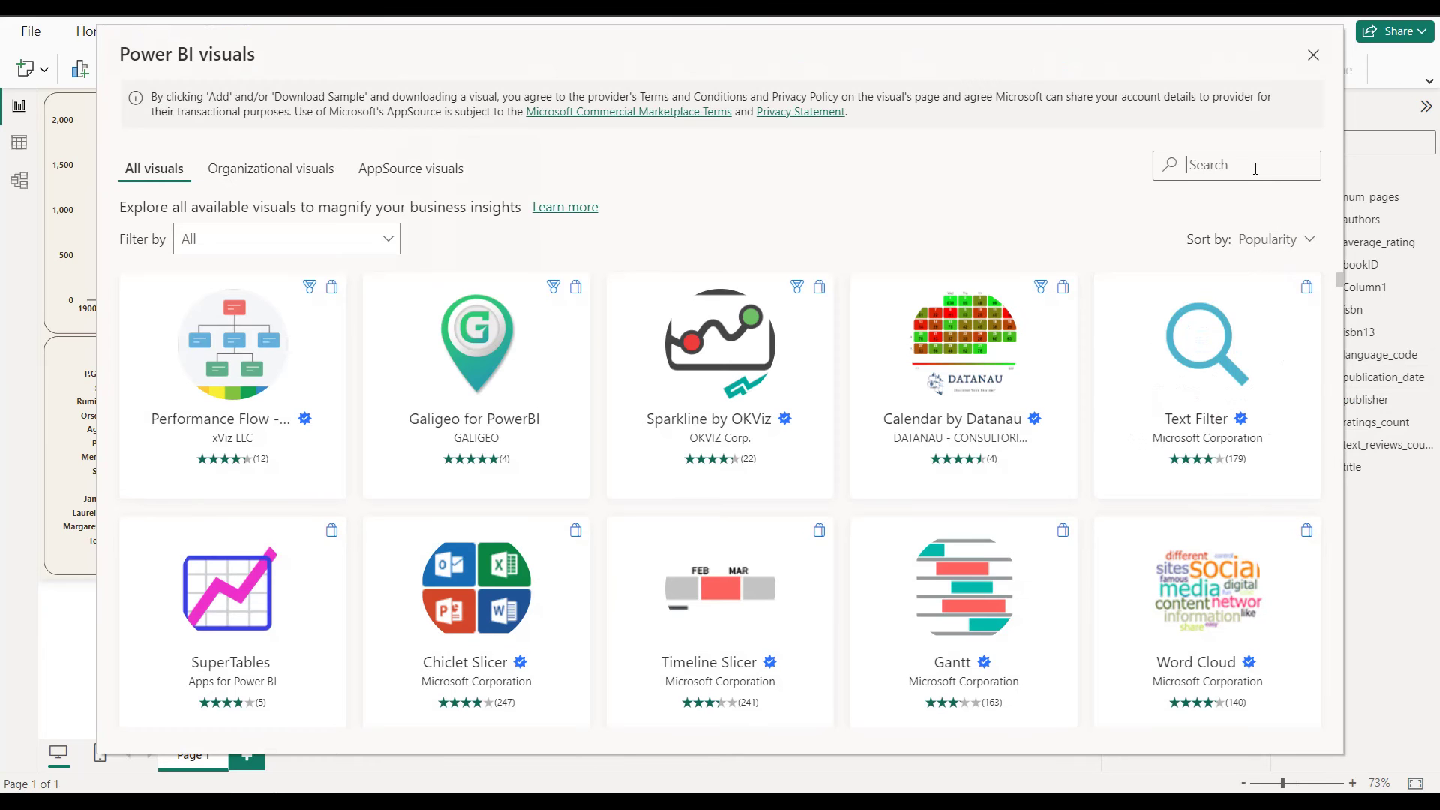
left_click(1256, 166)
type("radial")
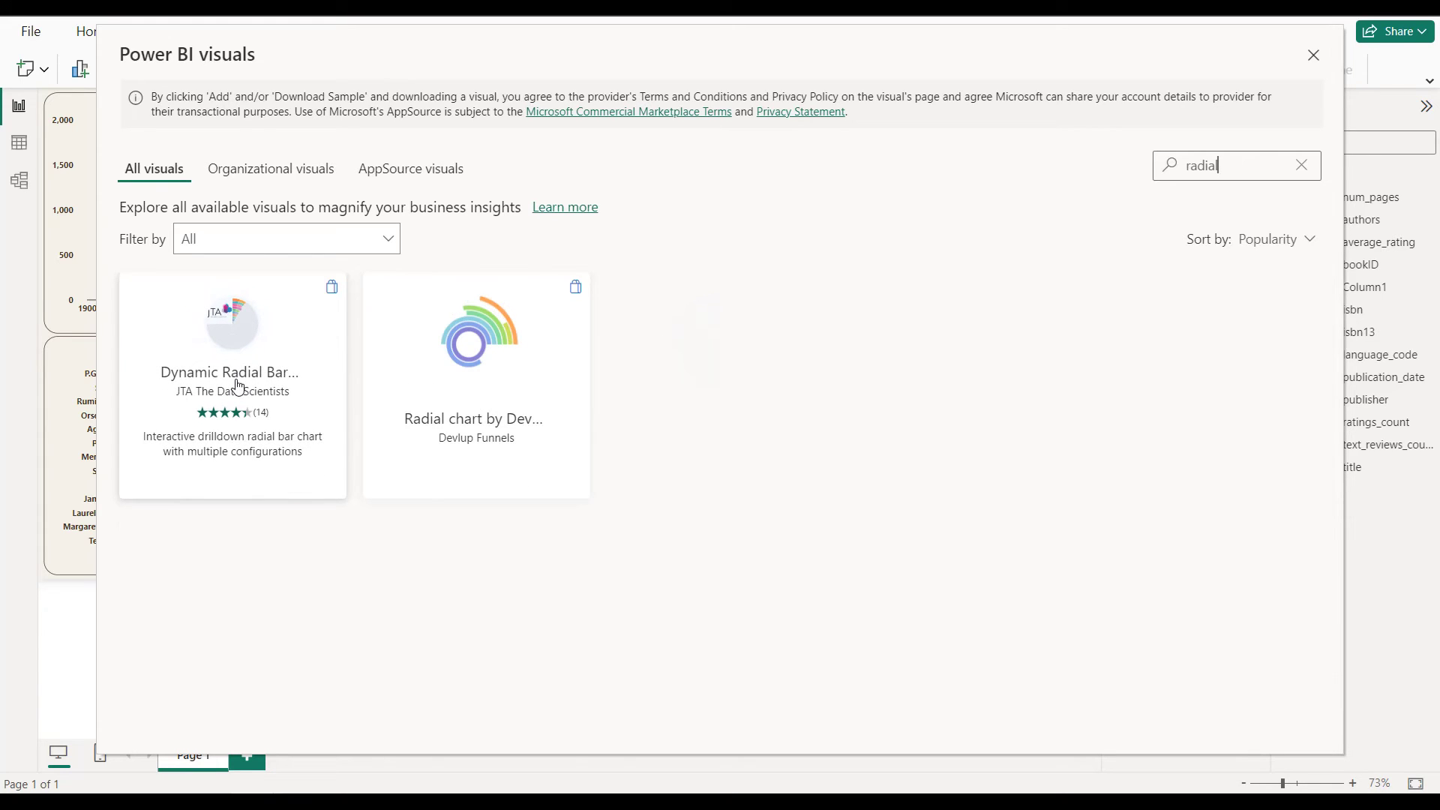
left_click(238, 386)
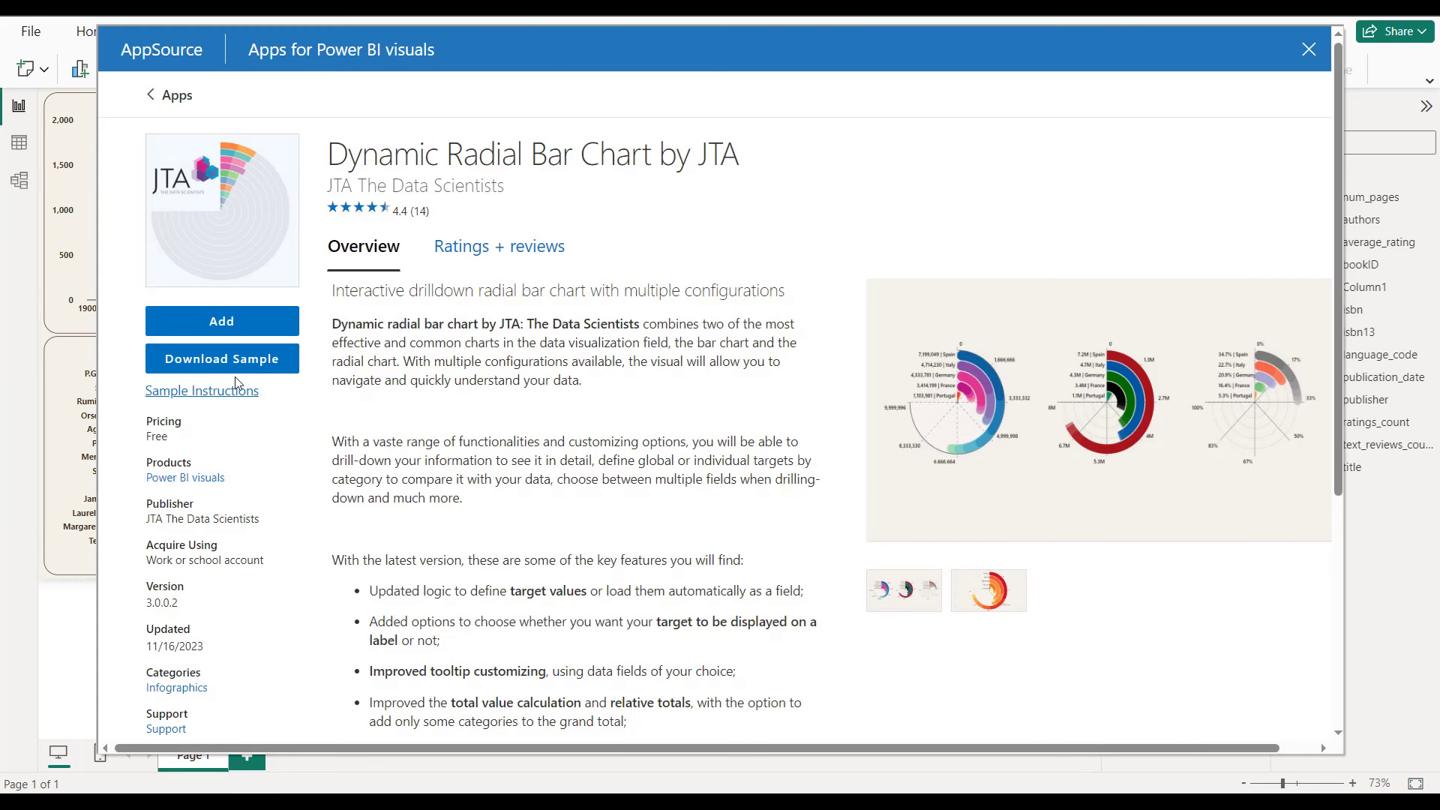
left_click(221, 321)
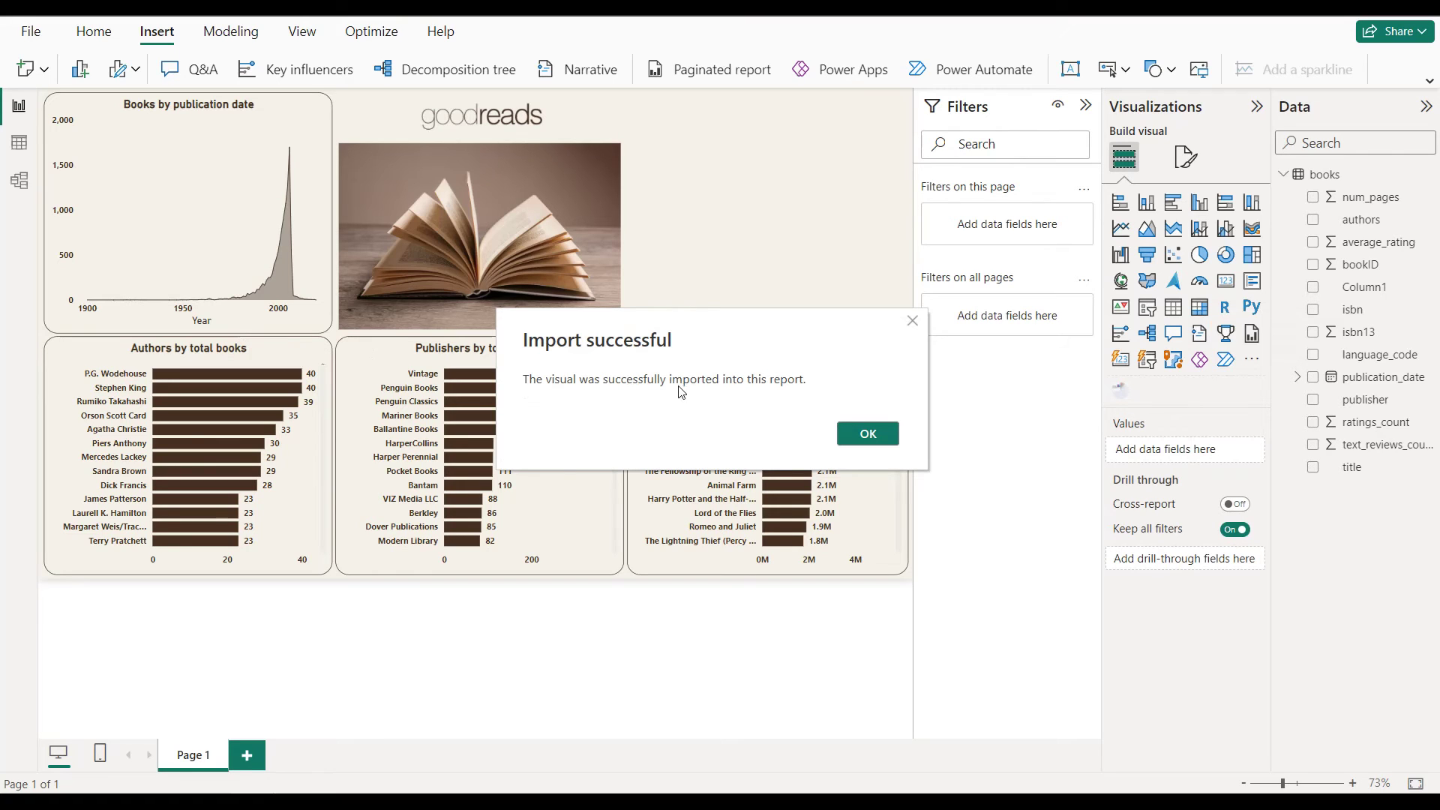
left_click(868, 435)
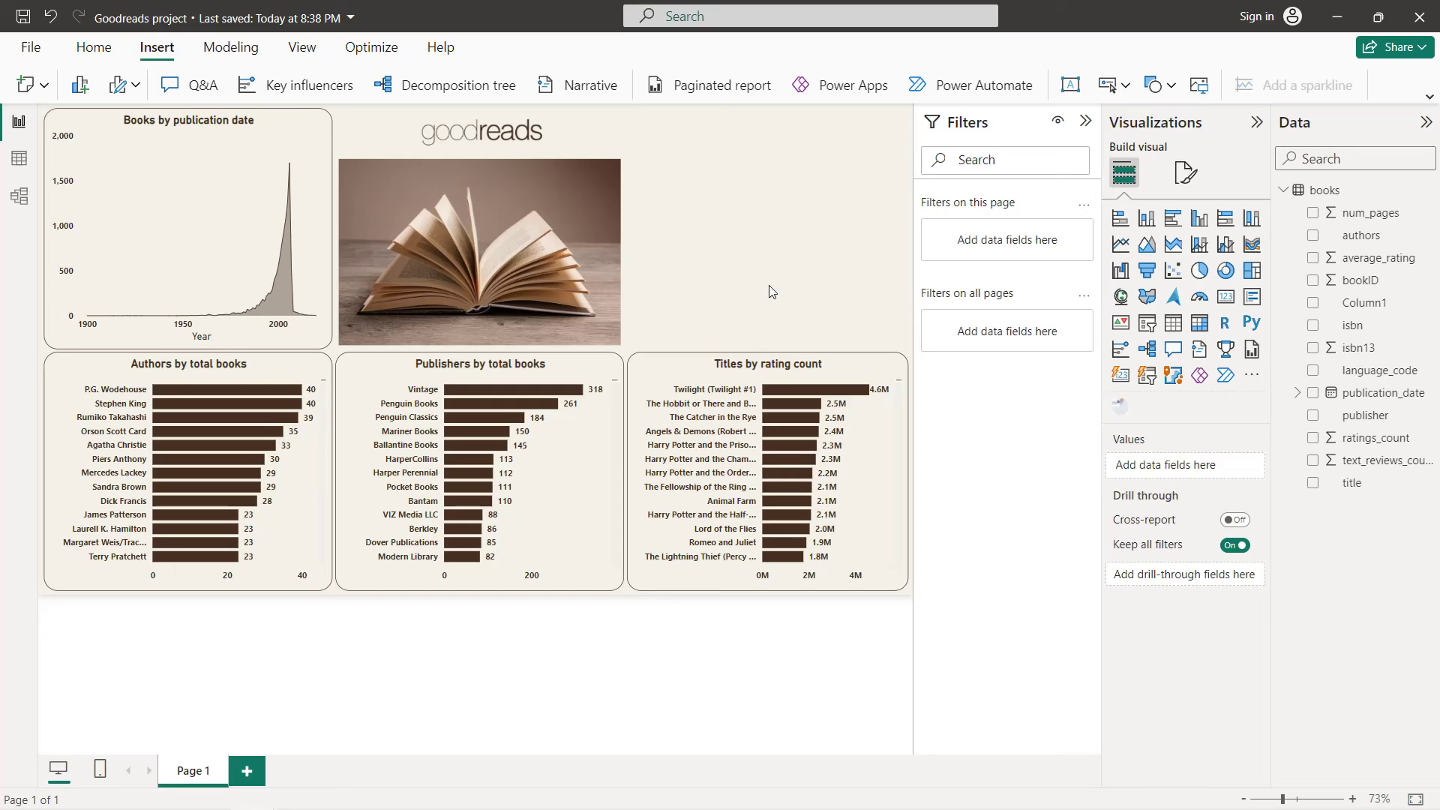
- Duplicate the Books by publication date chart into the space above Titles by rating count and fit its edges to the neighbouring visuals
mouse_move(254, 219)
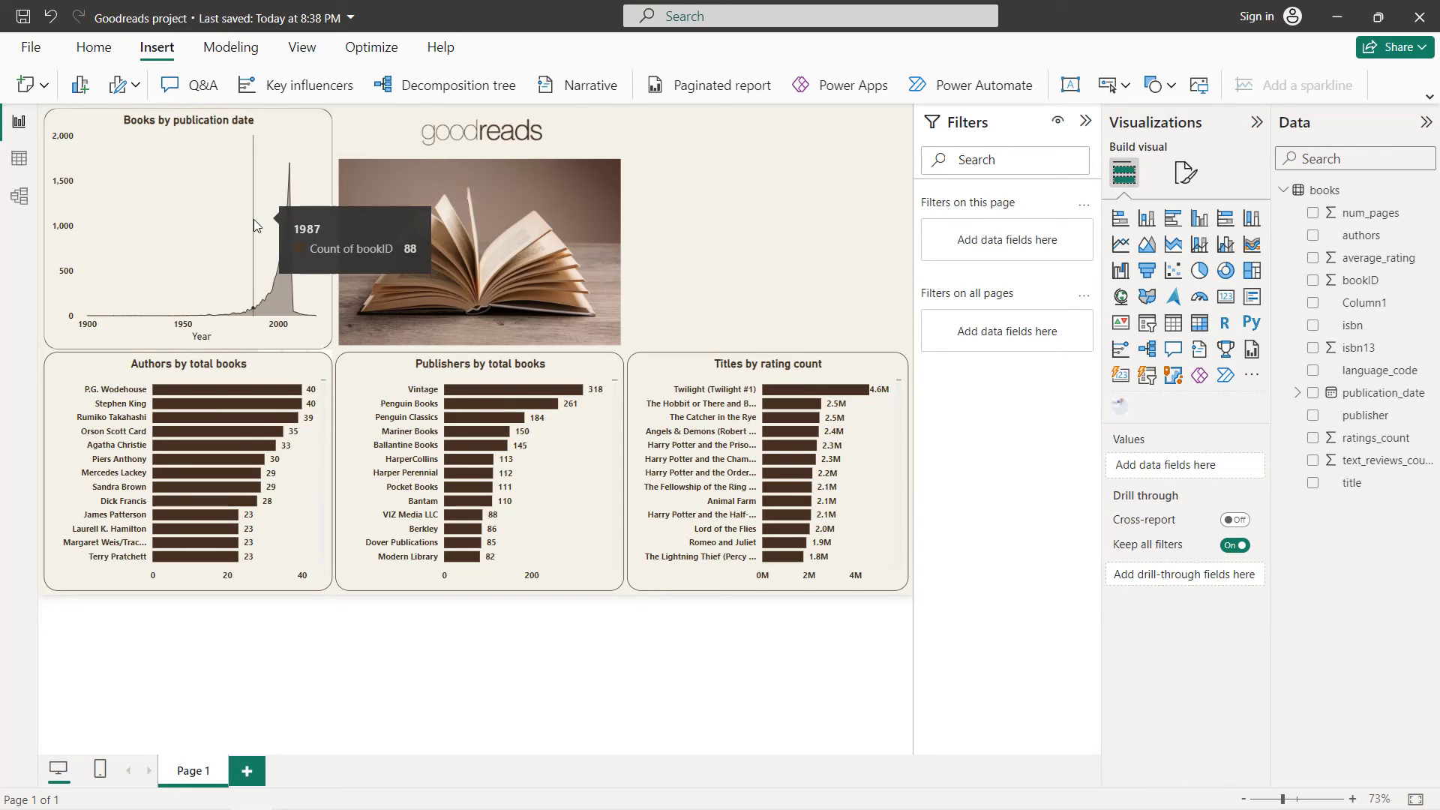
left_click(190, 172)
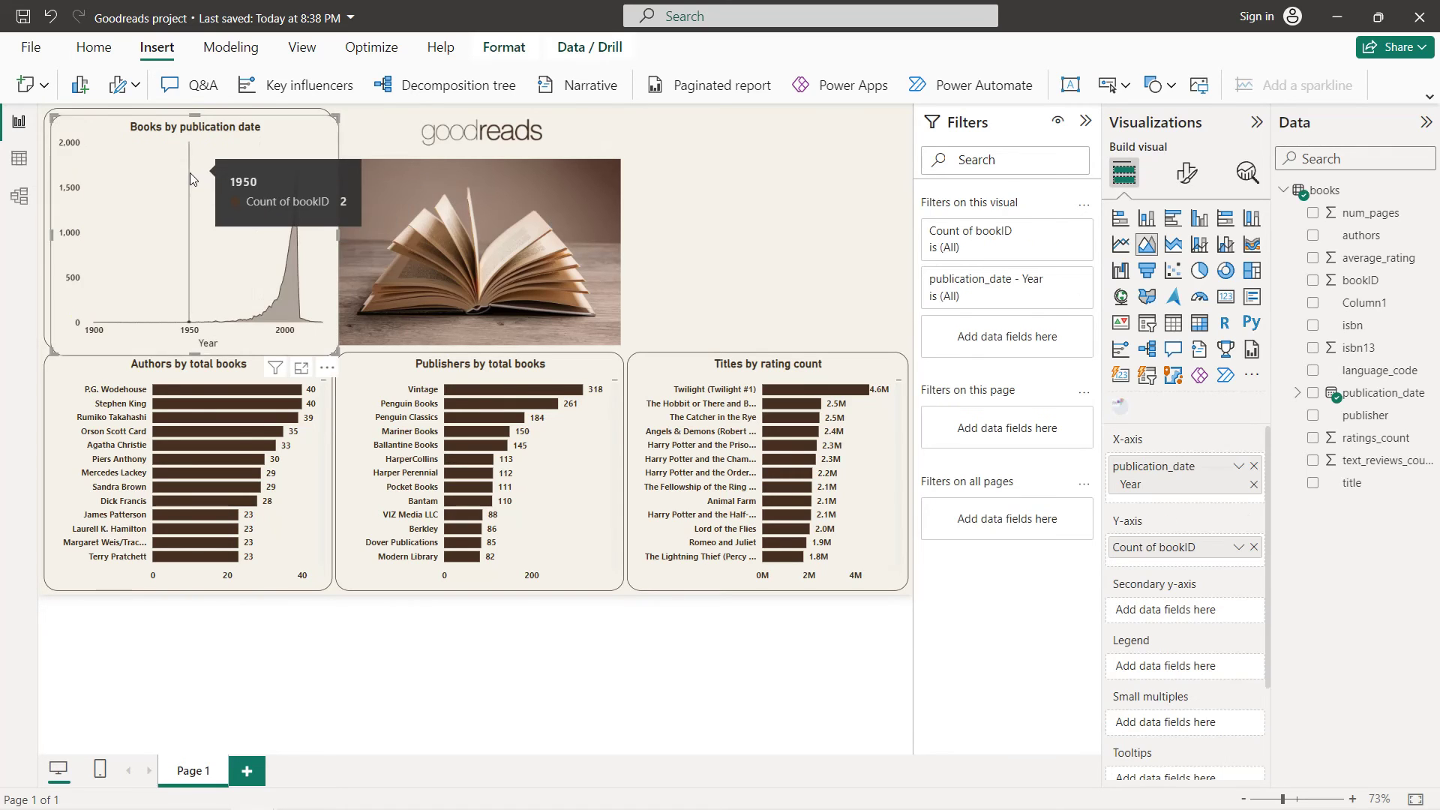
key("ctrl+c")
key("ctrl+v")
left_click_drag(503, 193, 824, 172)
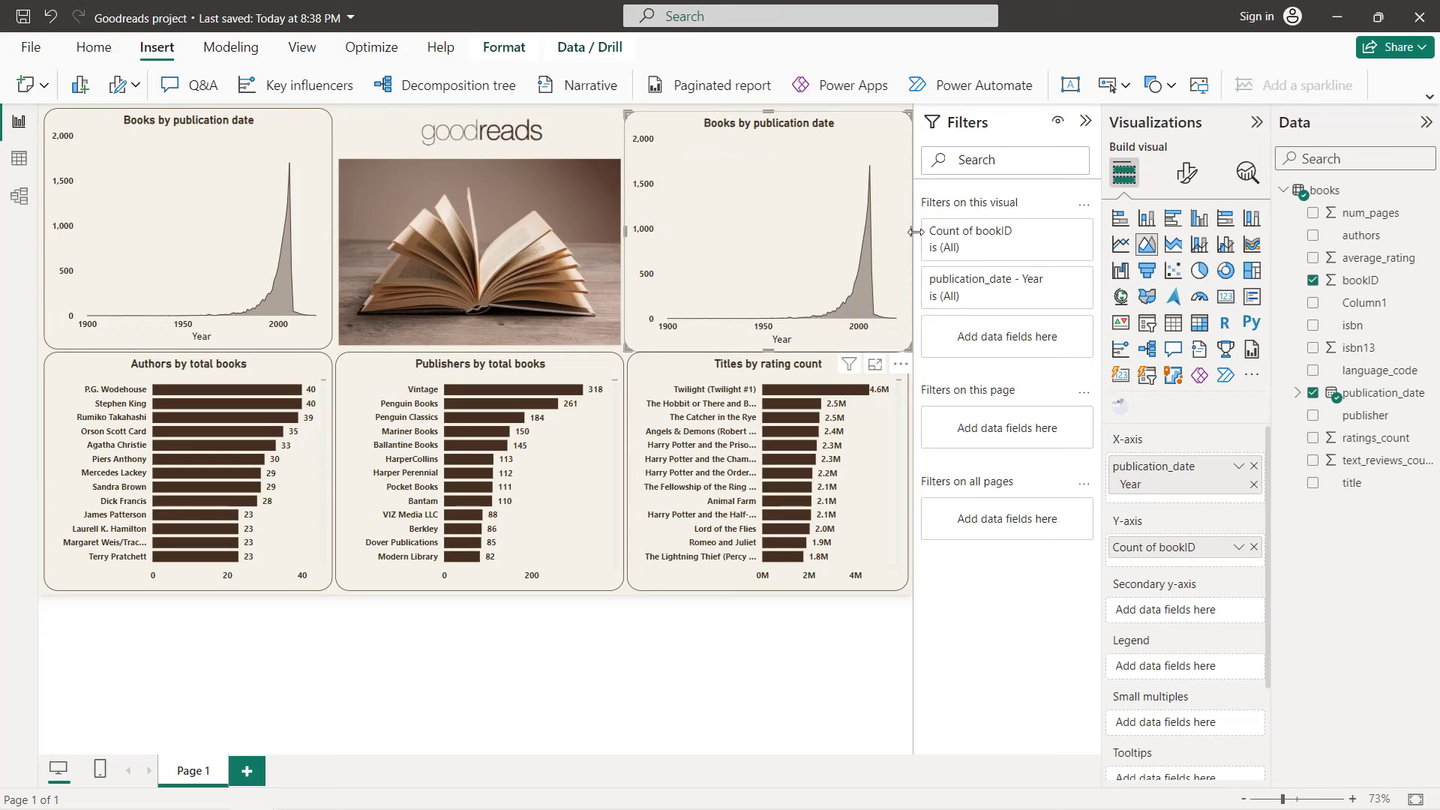
mouse_move(914, 232)
left_mouse_down()
mouse_move(900, 232)
mouse_move(926, 232)
mouse_move(913, 232)
left_mouse_up()
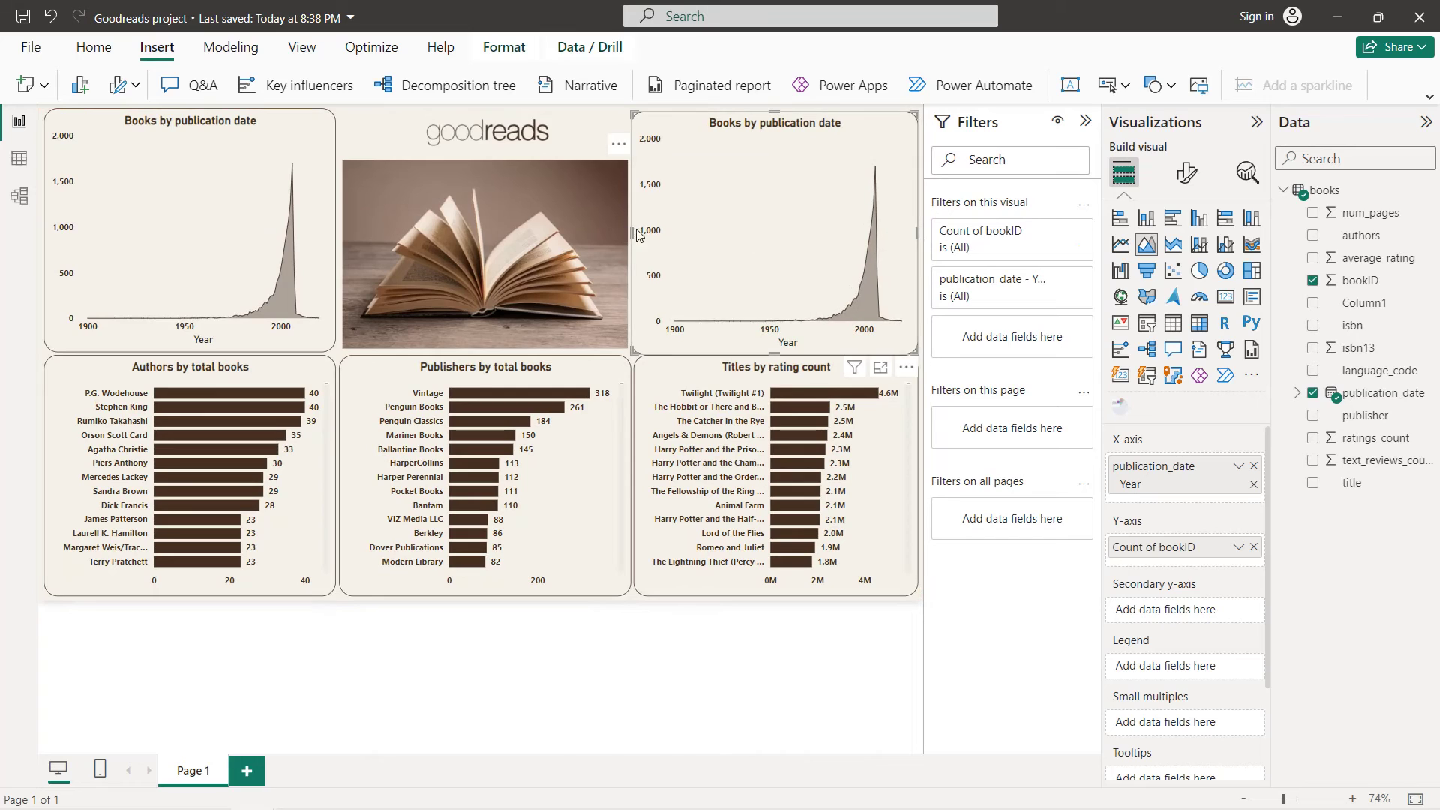
left_click_drag(635, 238, 640, 232)
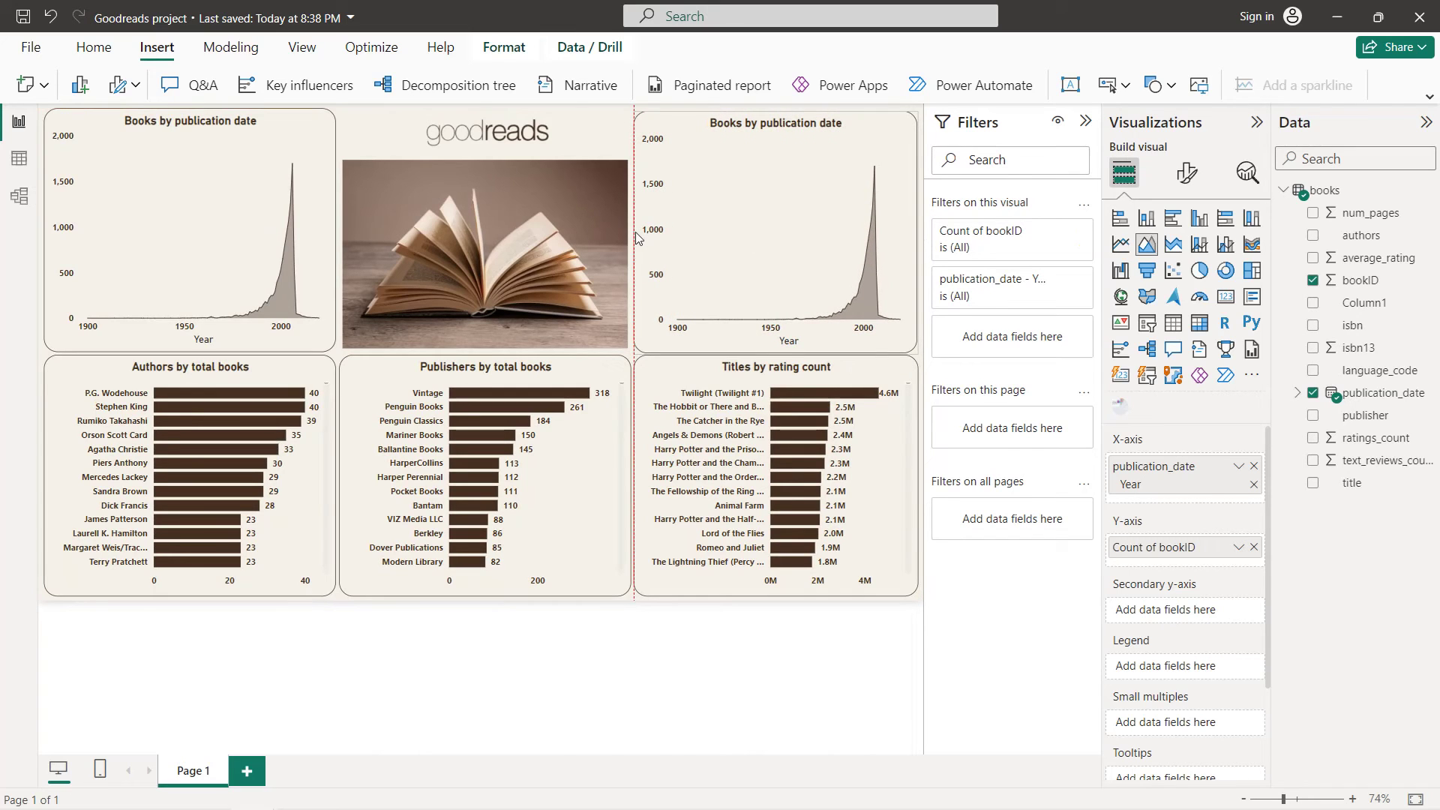
left_click_drag(775, 112, 775, 113)
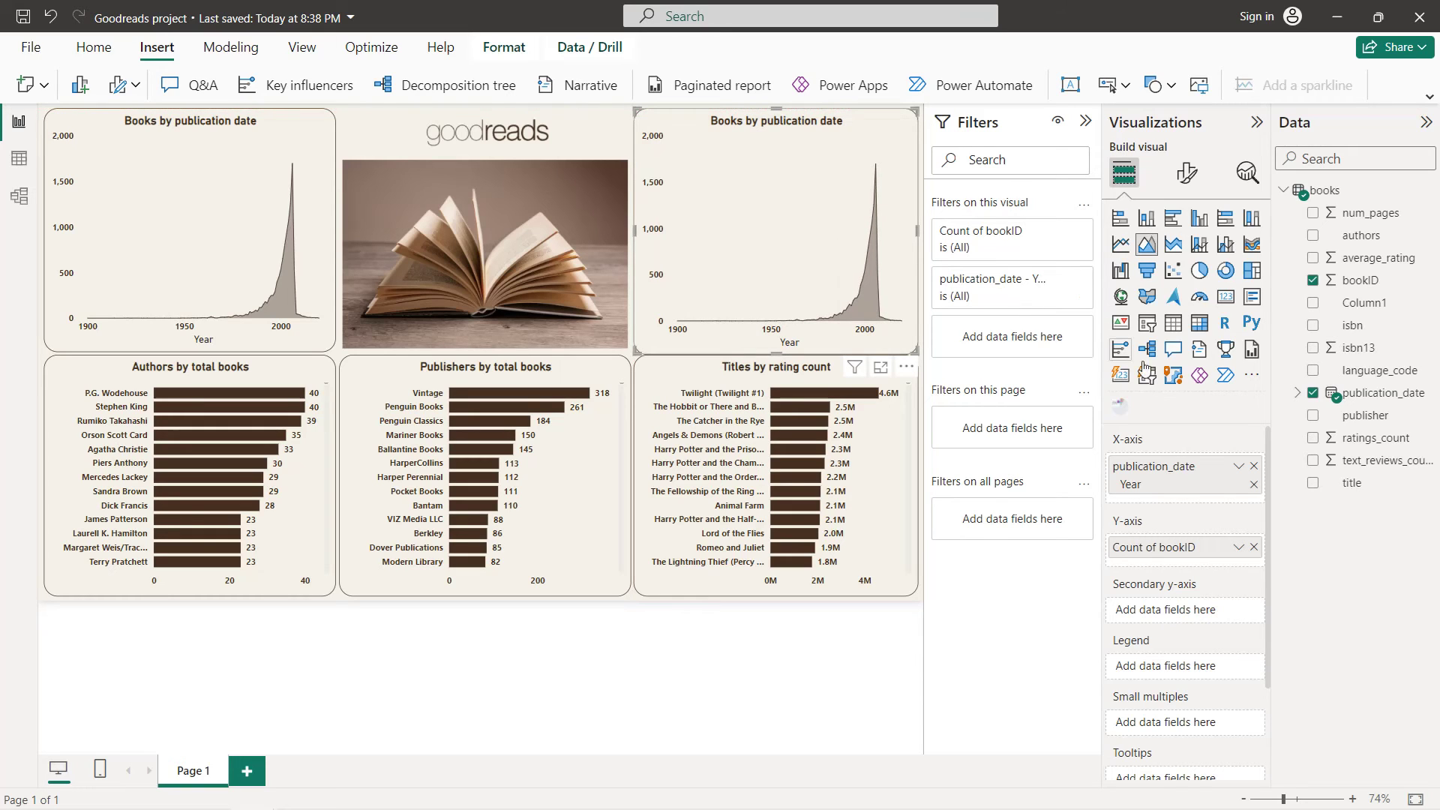
- Clear the duplicate's fields, convert it to the imported radial bar chart, and add language_code as group and Count of bookID as first measure
left_click(1252, 467)
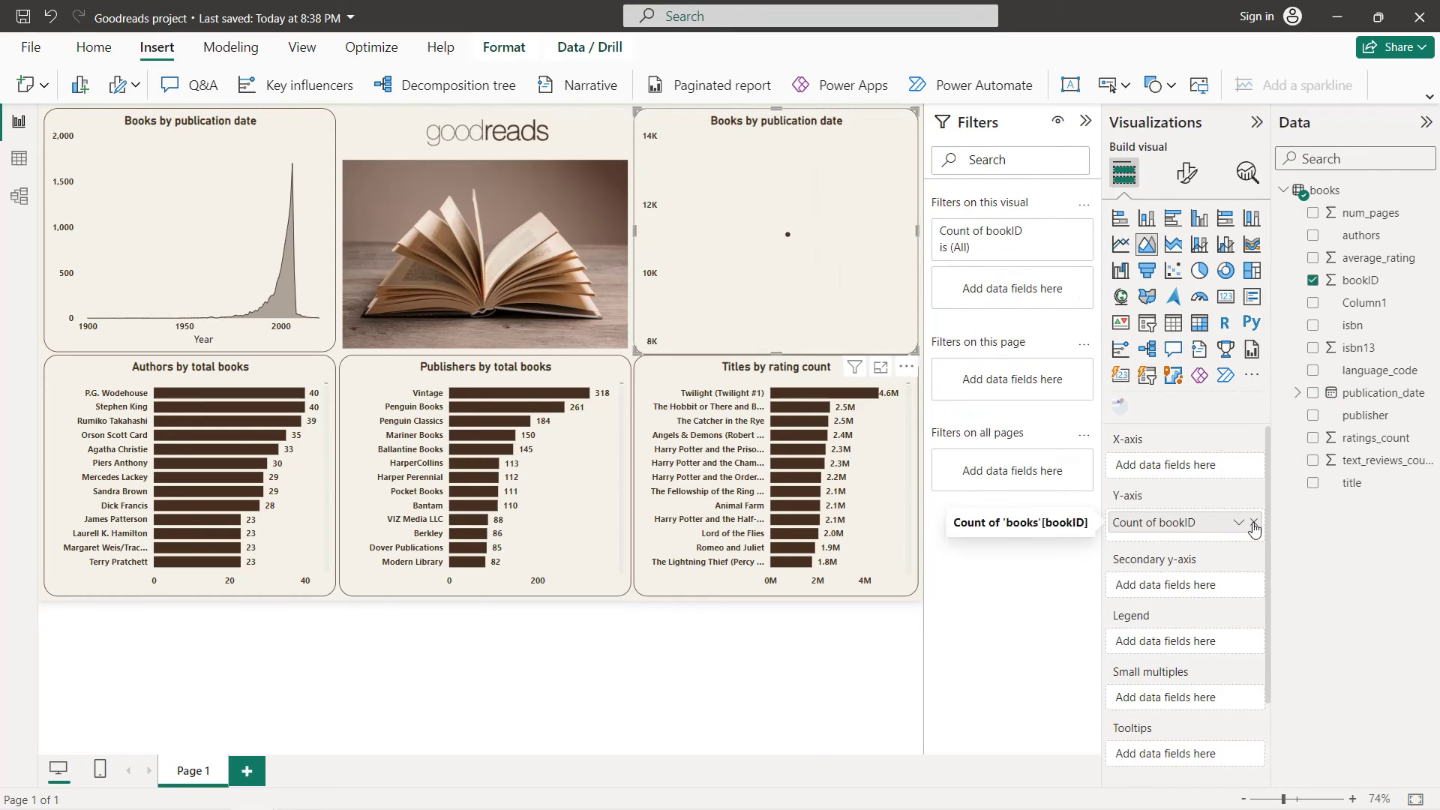
left_click(1253, 521)
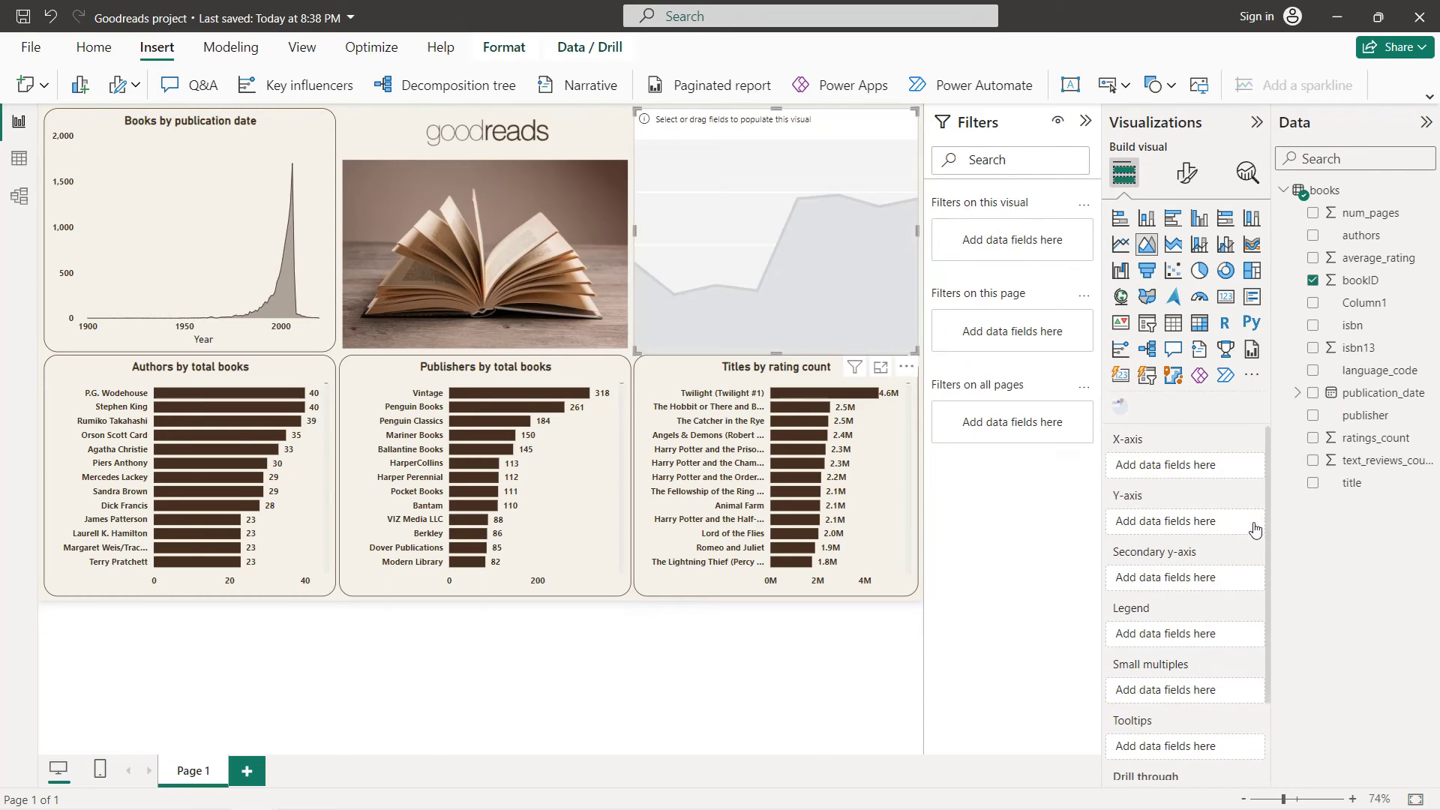
left_click(1121, 408)
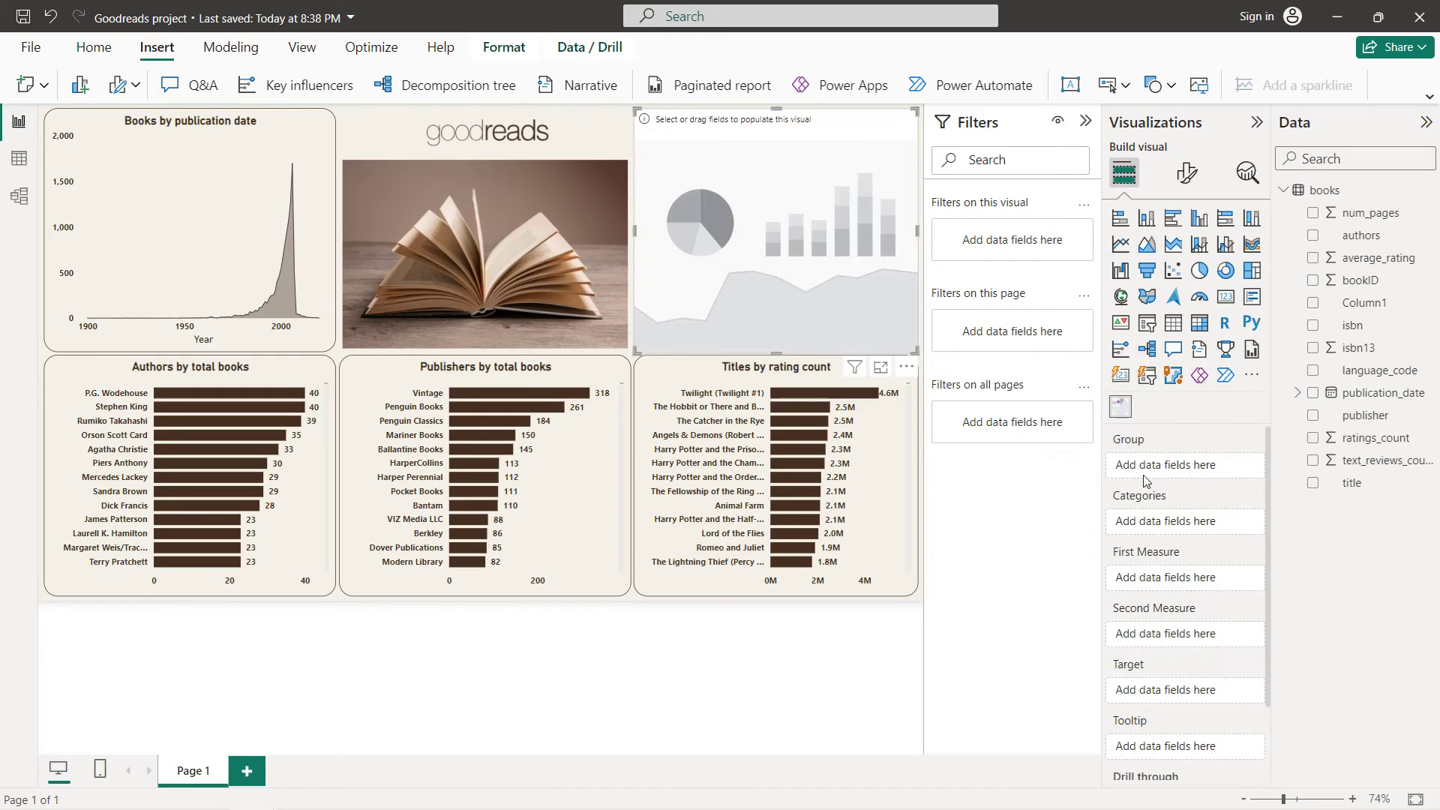
left_click(1313, 371)
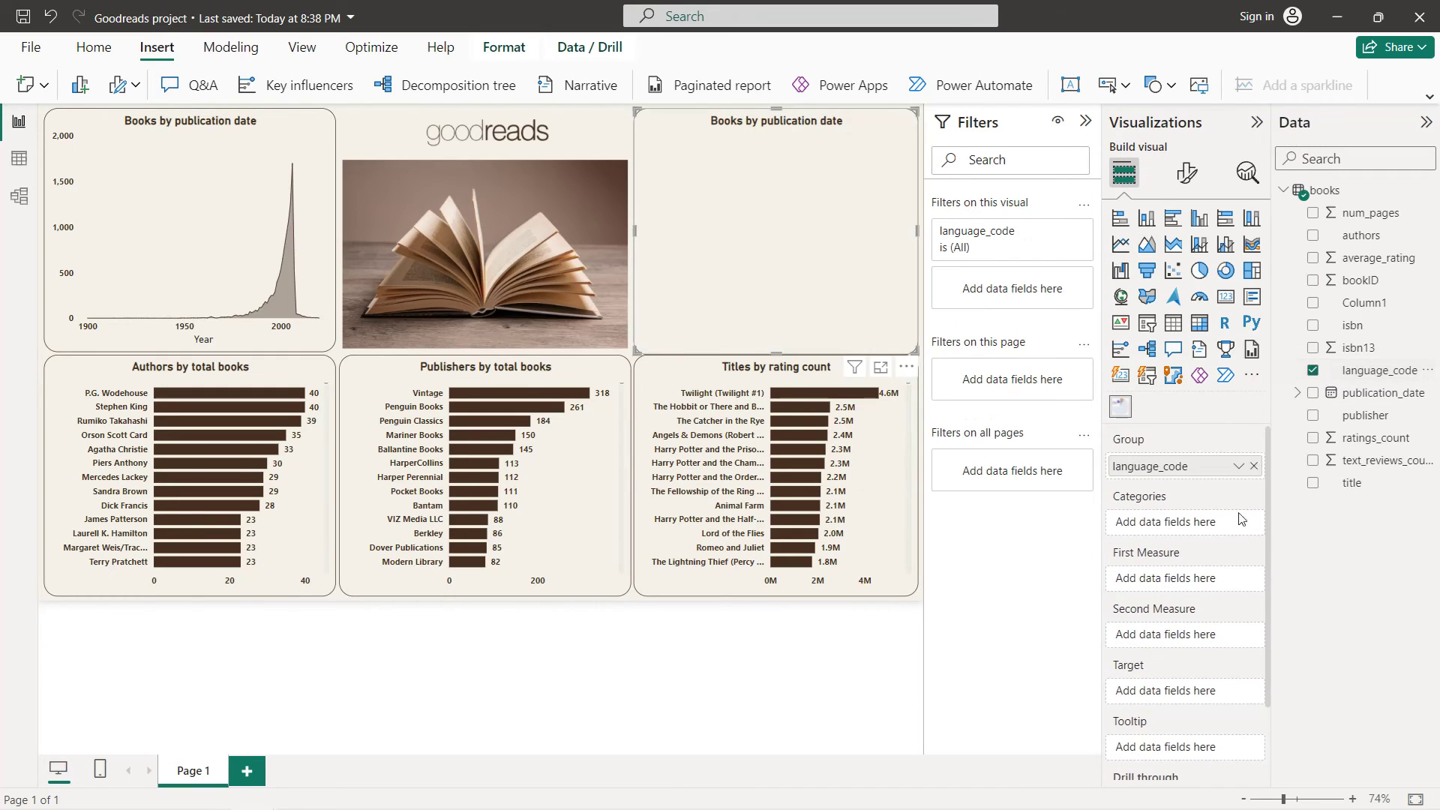
left_click(1312, 281)
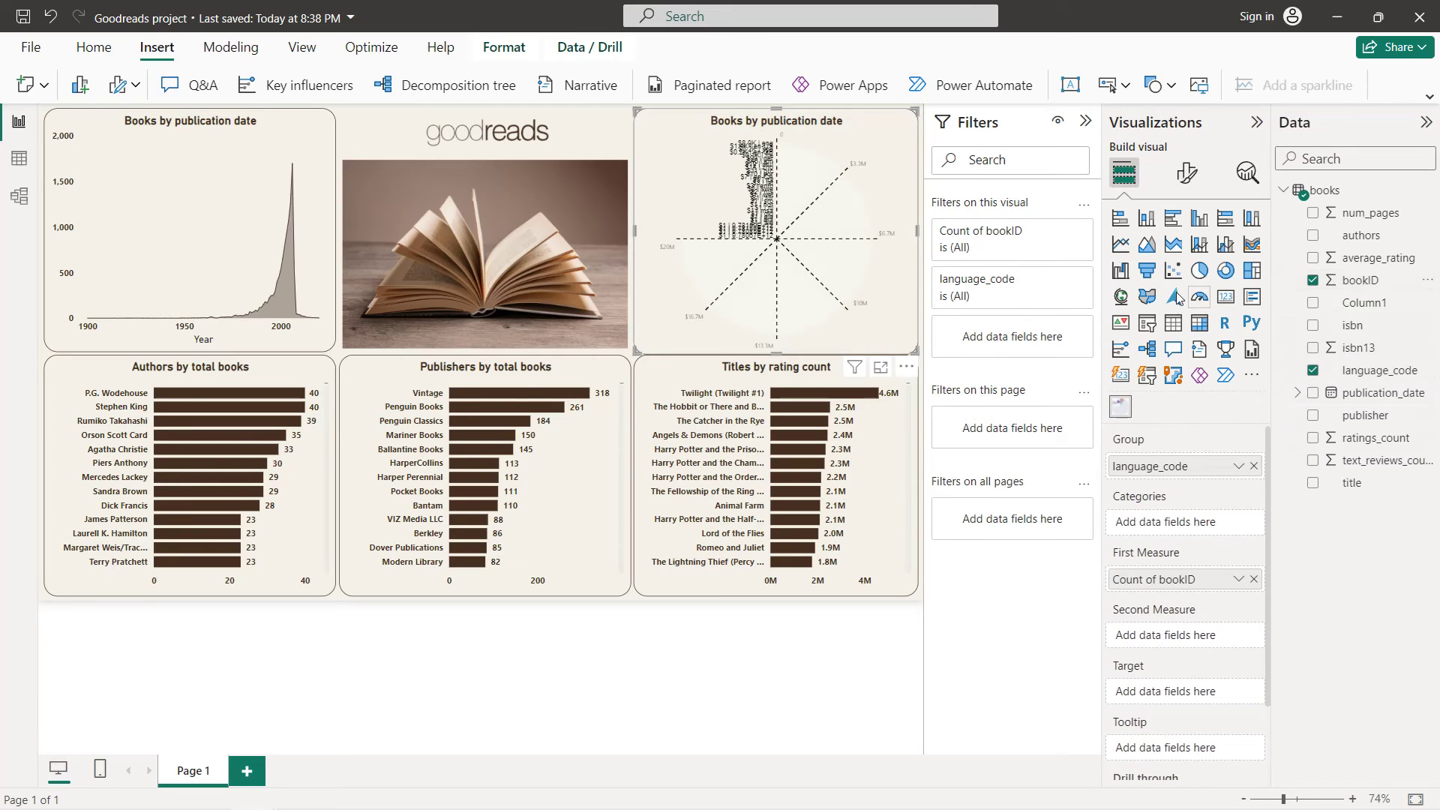
- Filter the radial chart's language_code to the top 10 by Count of bookID
left_click(1058, 284)
left_click(1020, 347)
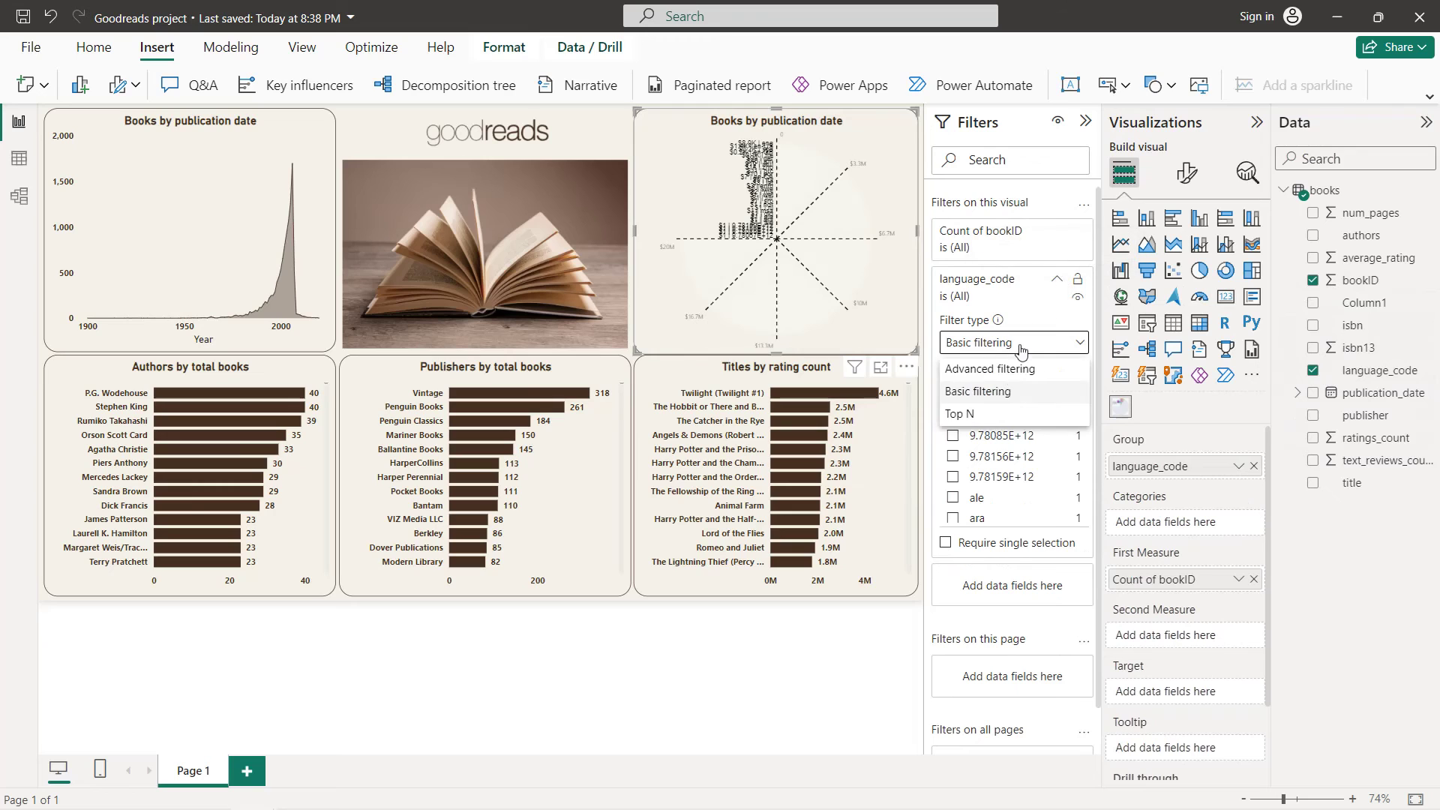
left_click(992, 417)
left_click(1023, 393)
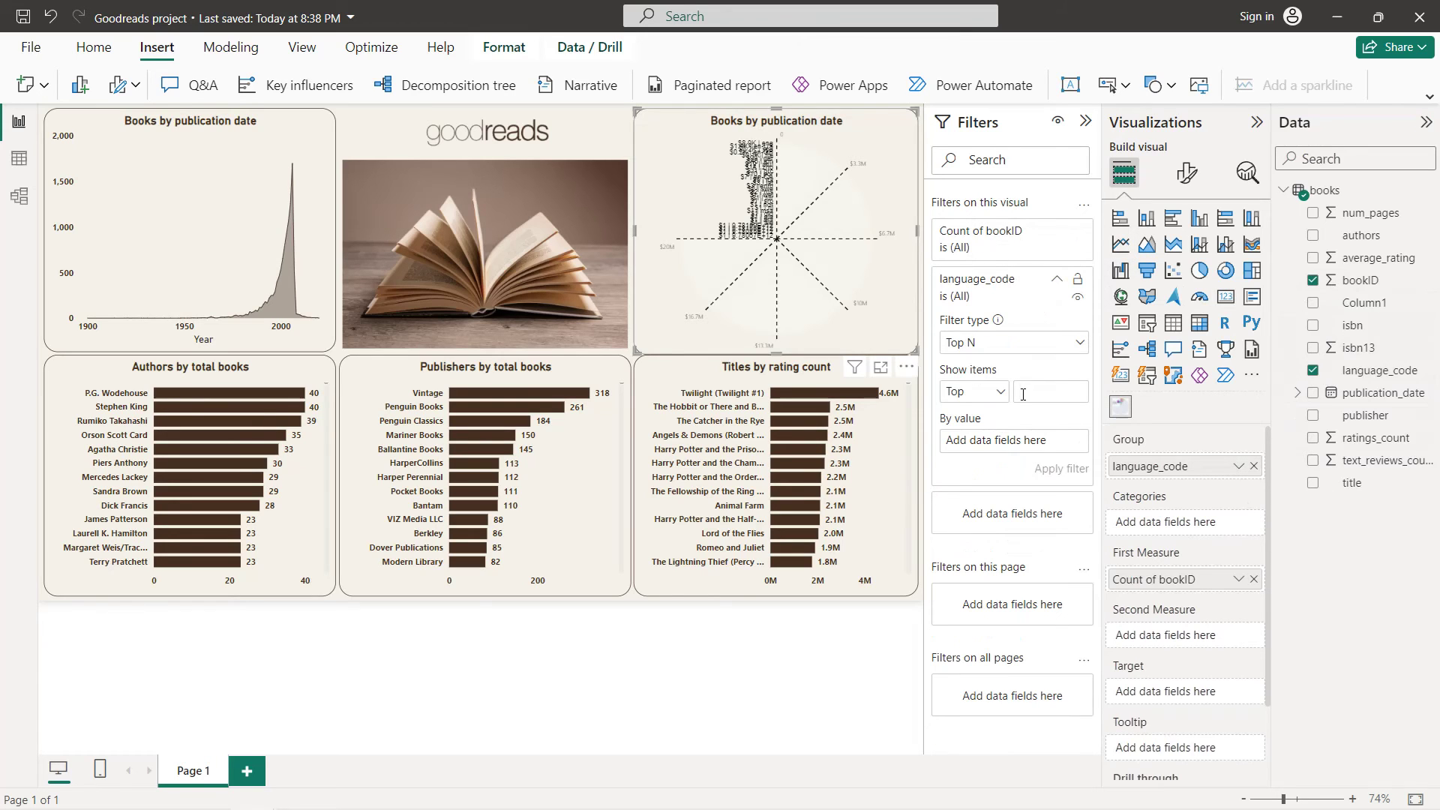
left_click_drag(1220, 370, 1001, 447)
left_click(1070, 471)
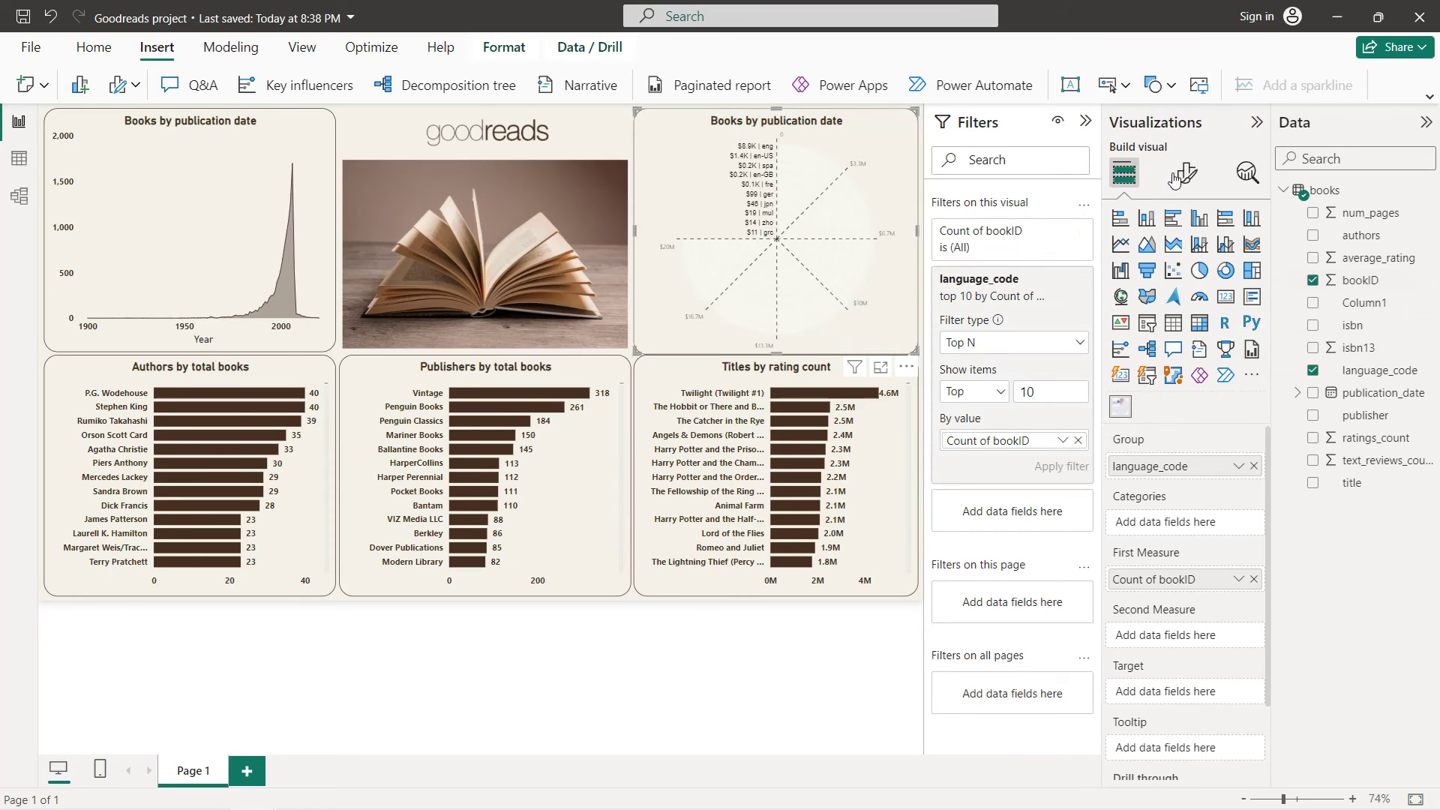
- Set the radial chart's fixed maximum total to 9000
left_click(1186, 173)
left_click(1193, 300)
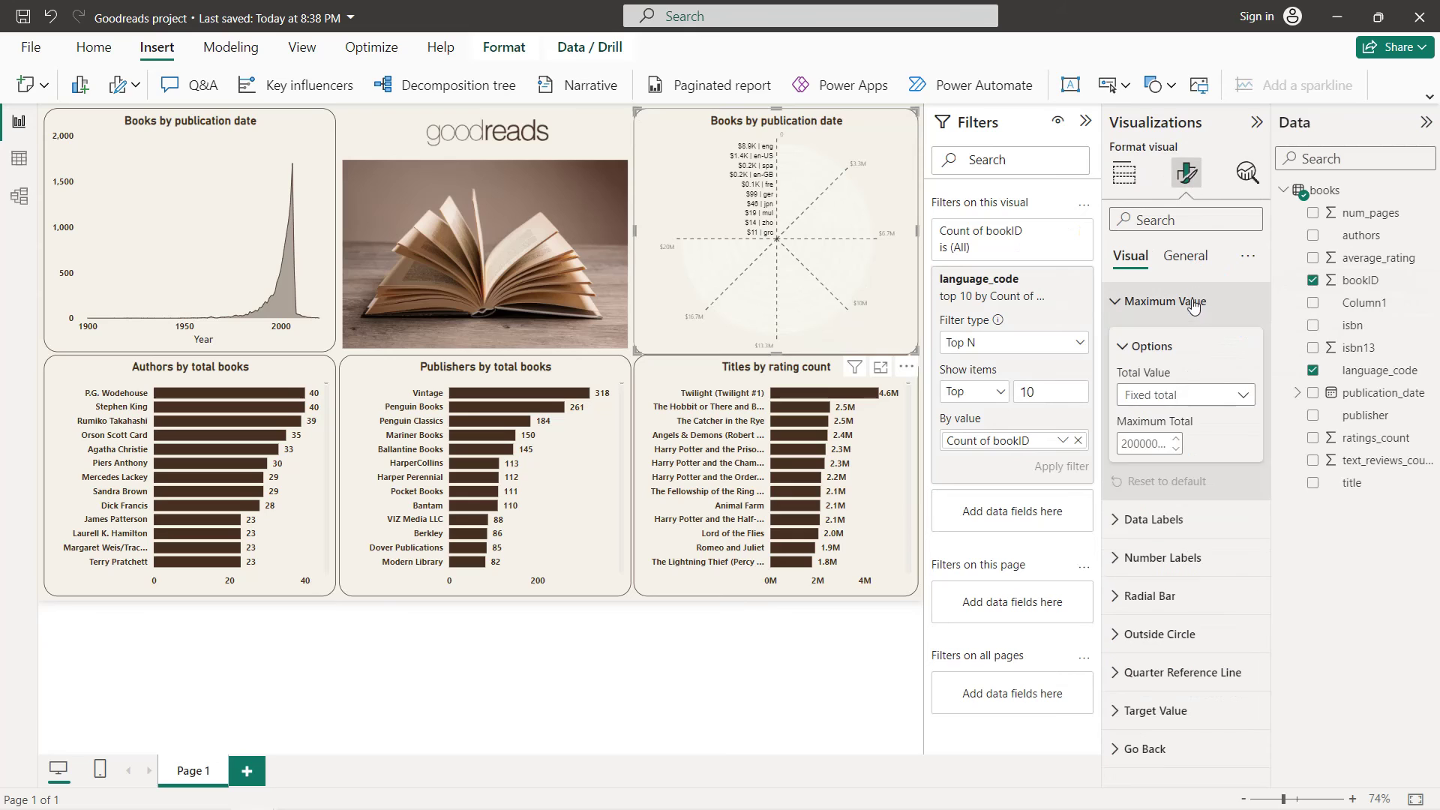
left_click(1138, 443)
type("9000")
key("Return")
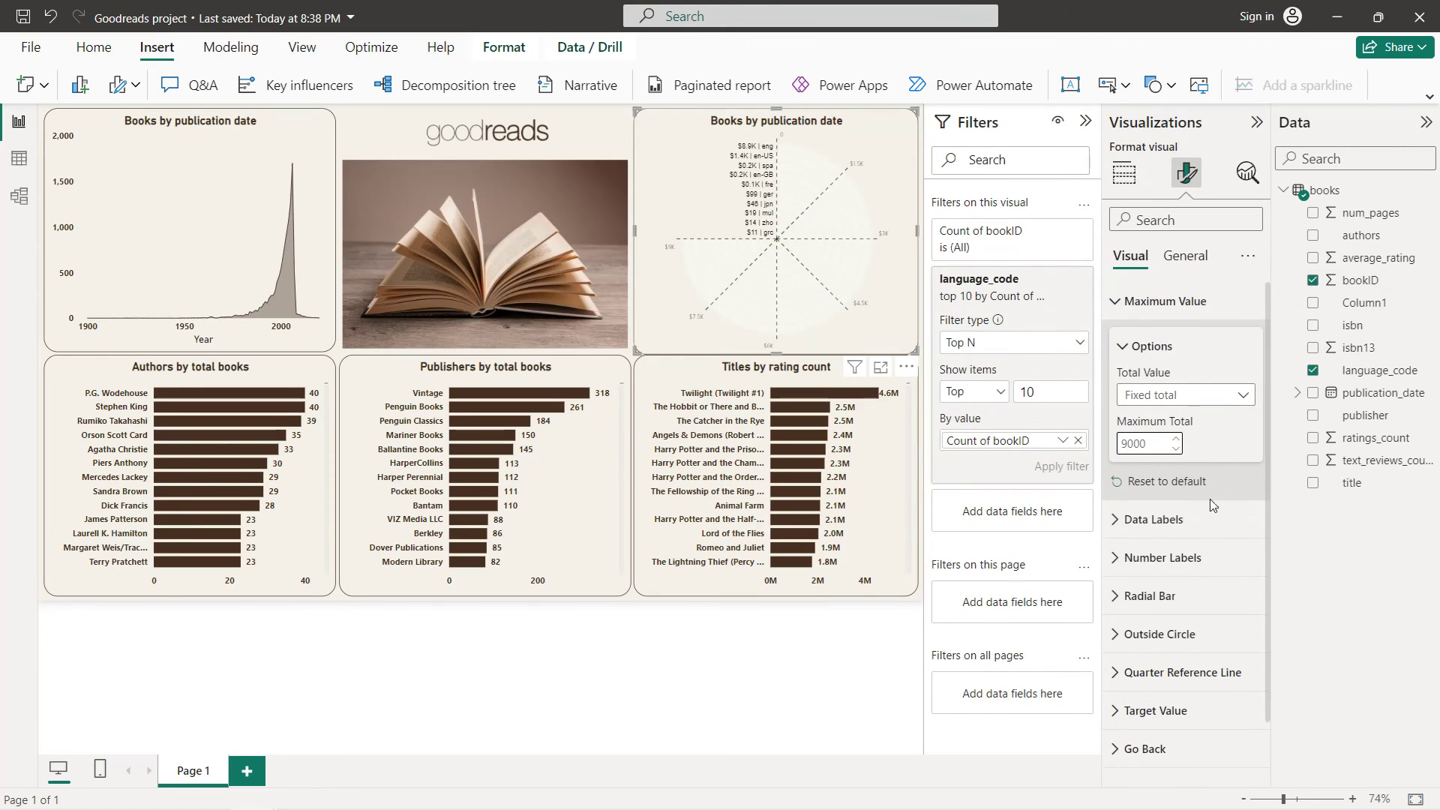
left_click(1167, 306)
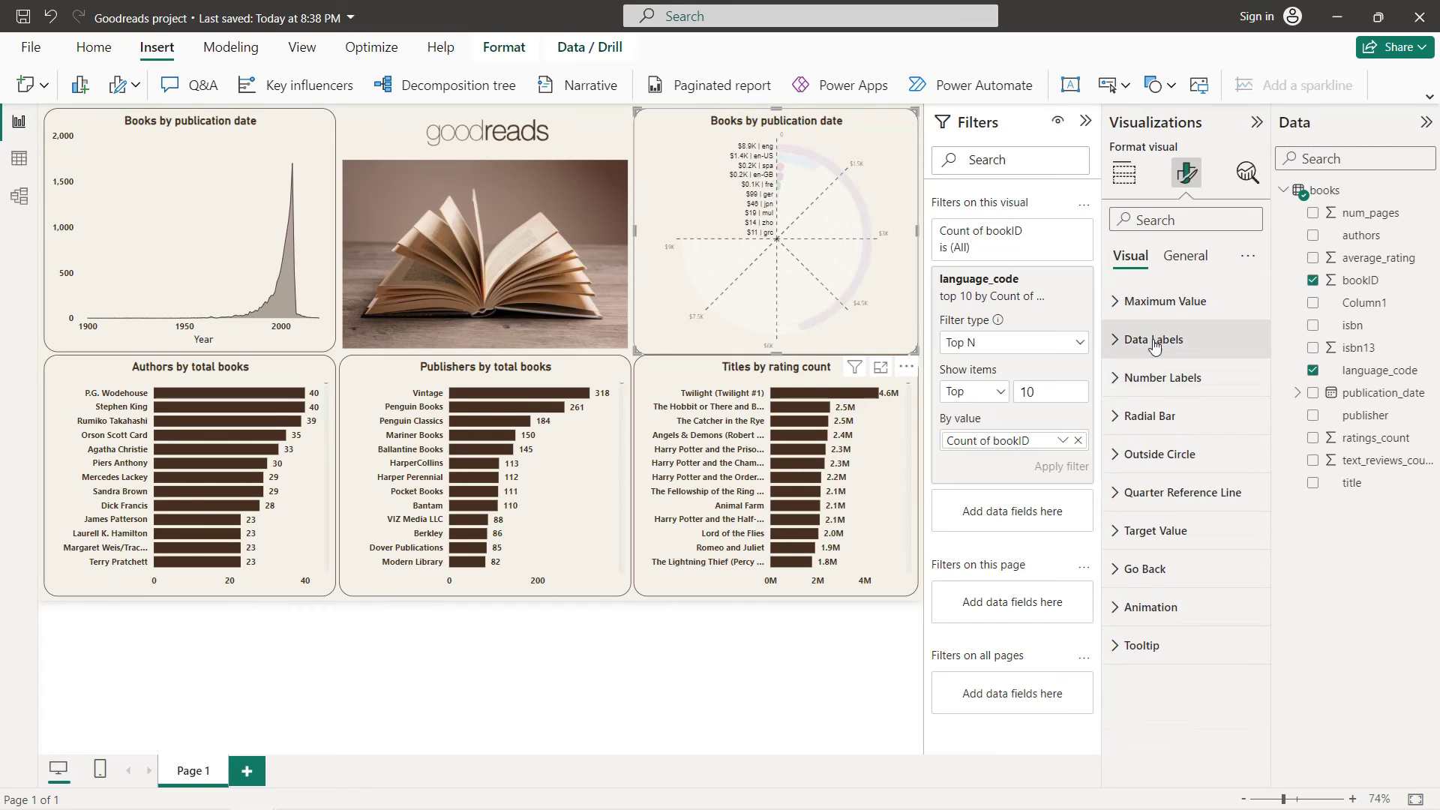
- Change the radial chart's data label units to Default
left_click(1154, 341)
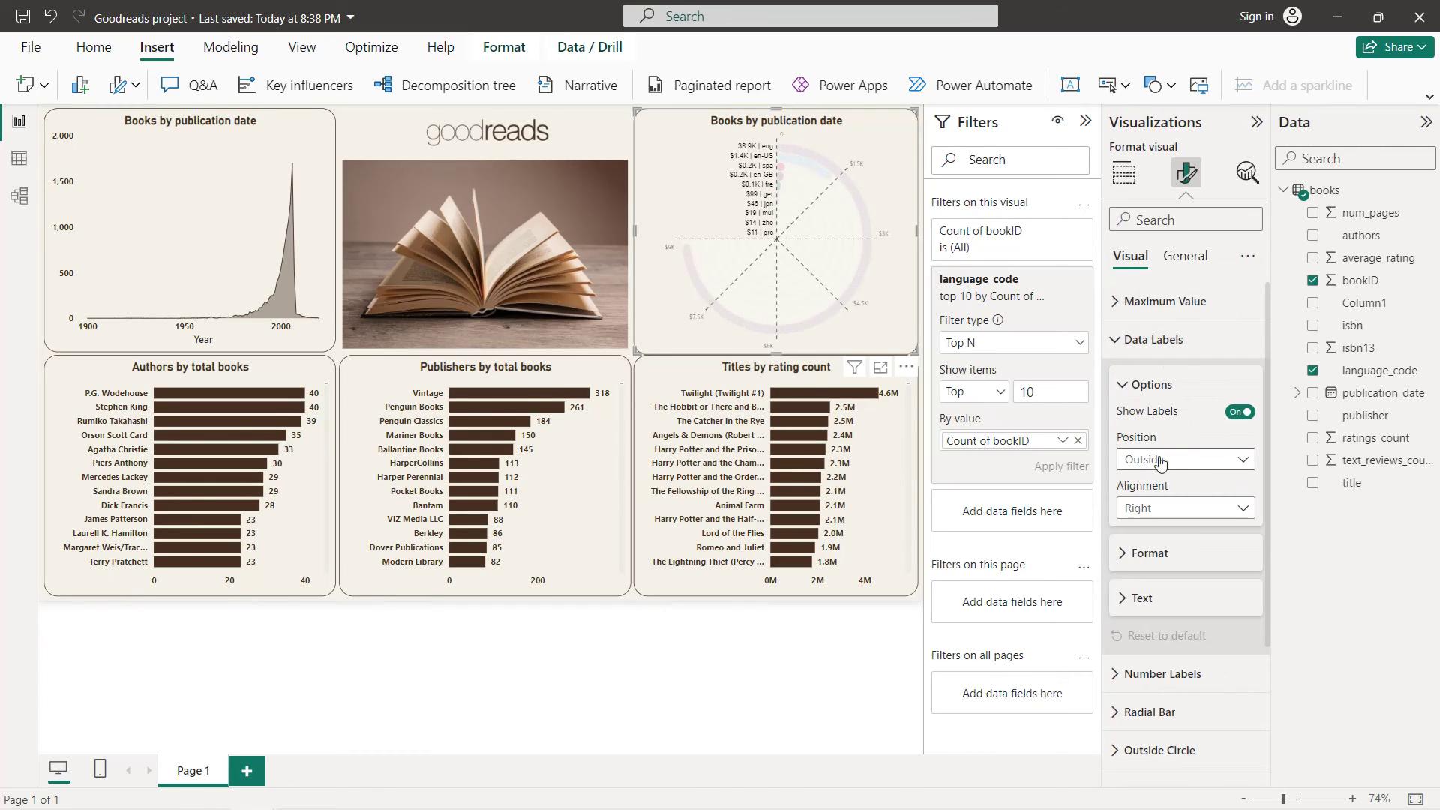
left_click(1172, 554)
scroll(1170, 540, "down", 2)
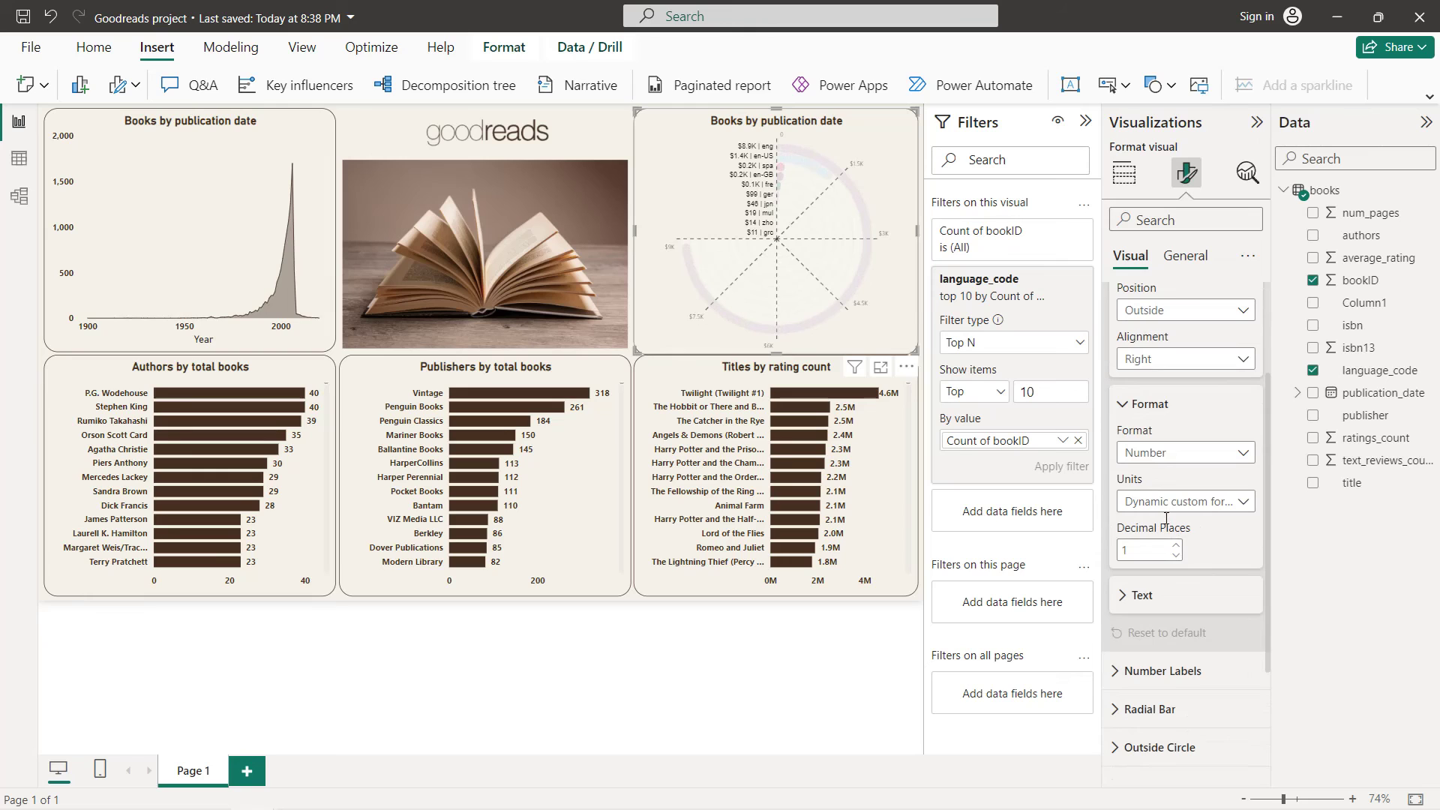
left_click(1166, 507)
left_click(1163, 524)
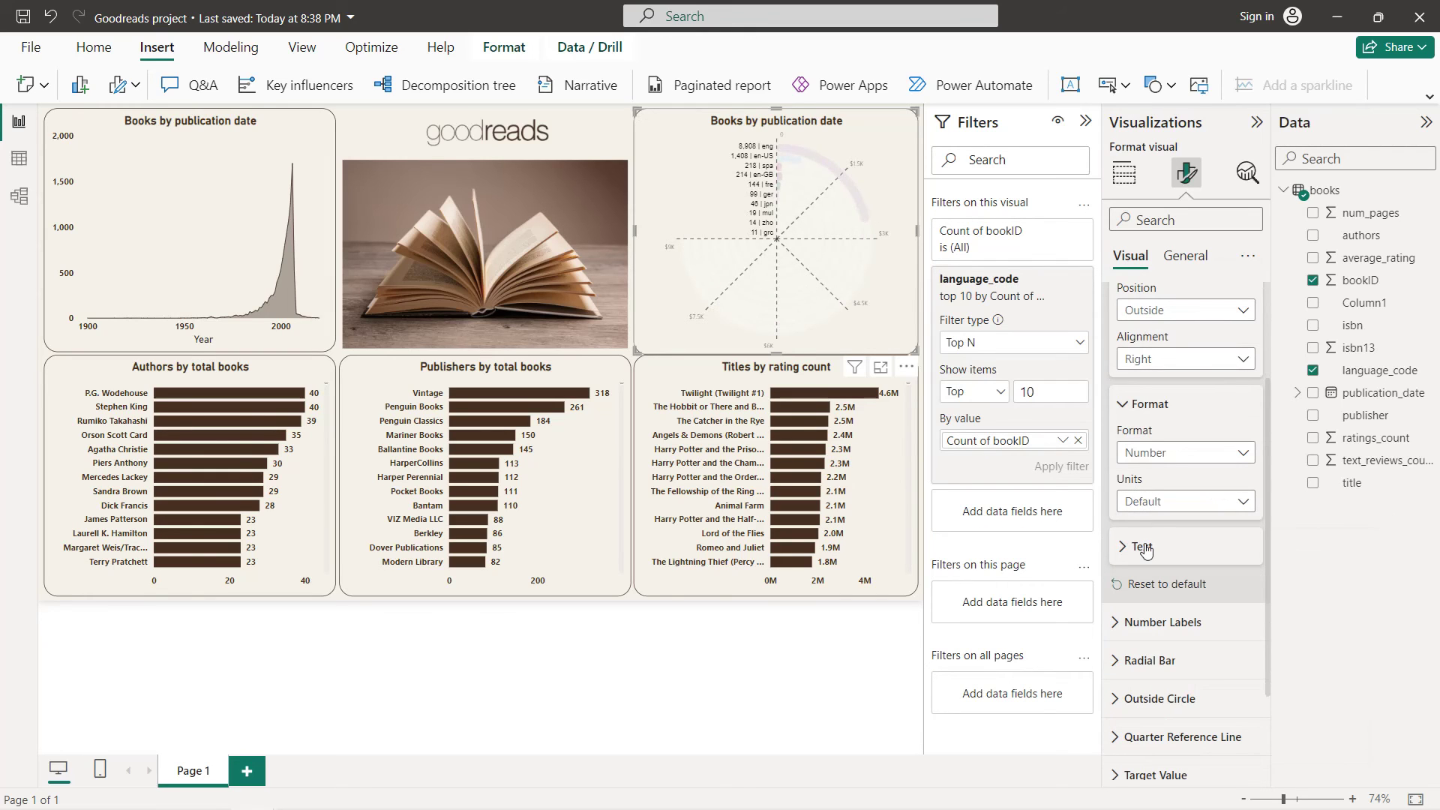
- Make the radial chart's data label text bold and colour it the recently used dark brown
left_click(1142, 547)
scroll(1159, 520, "down", 2)
left_click(1154, 448)
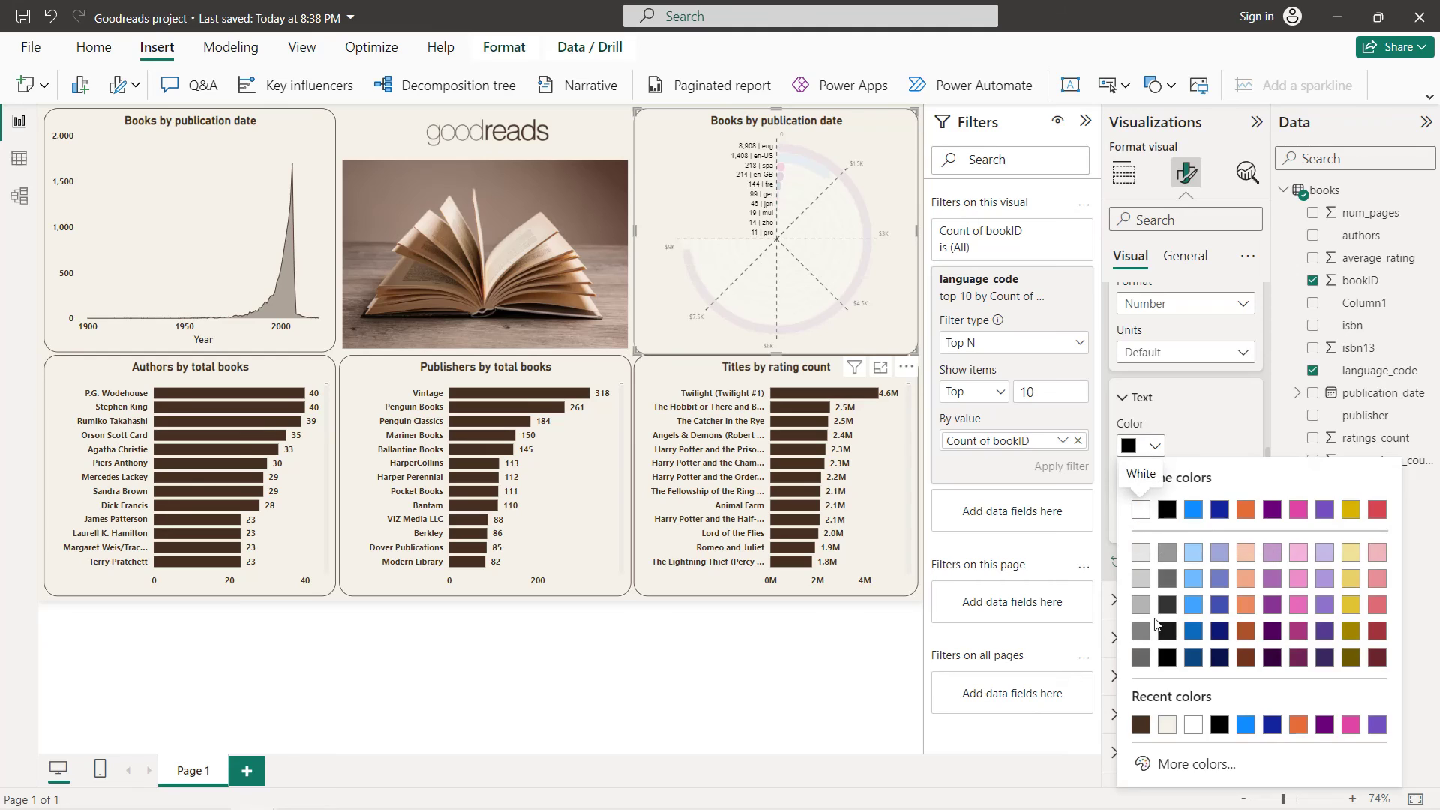
left_click(1142, 725)
left_click(1129, 520)
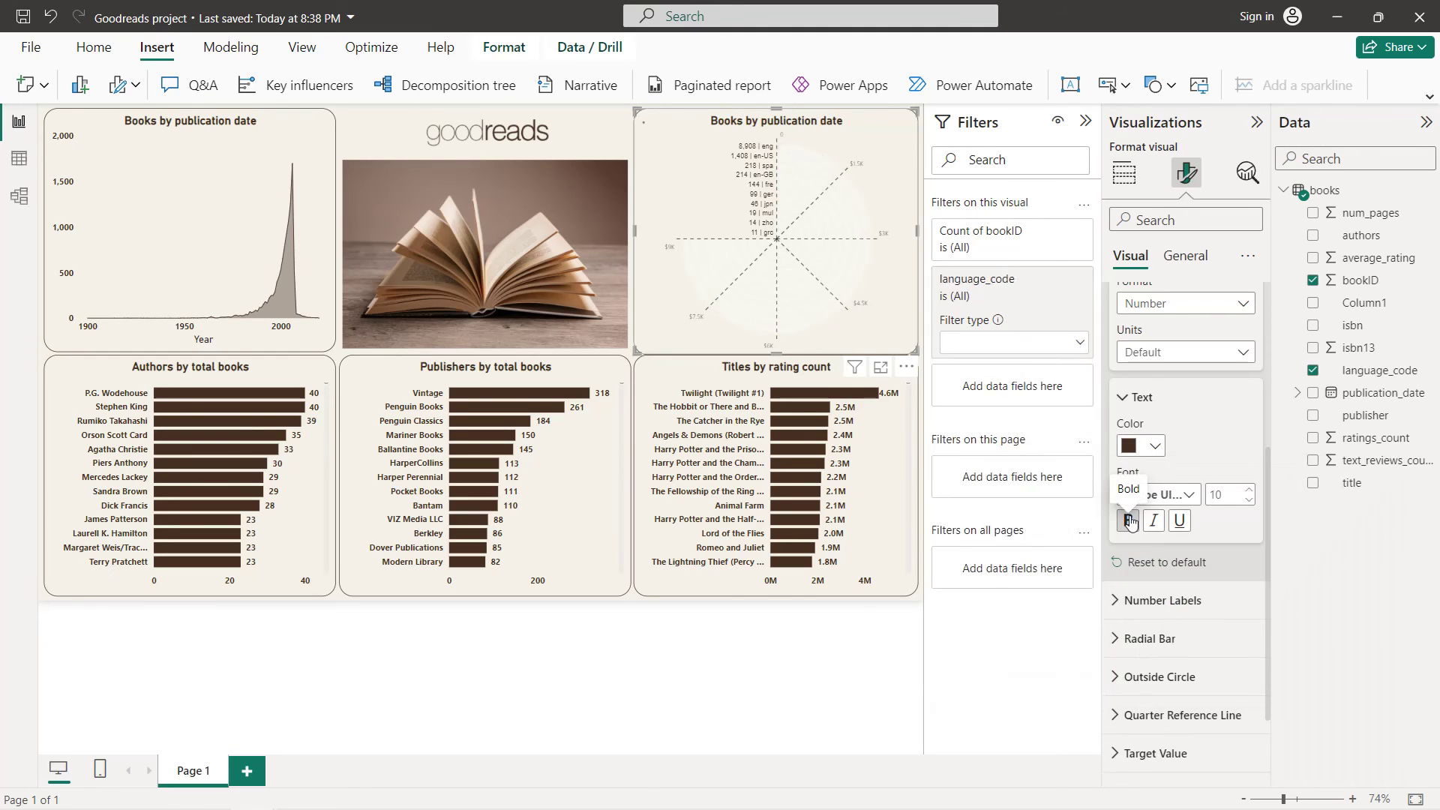
scroll(1195, 456, "up", 5)
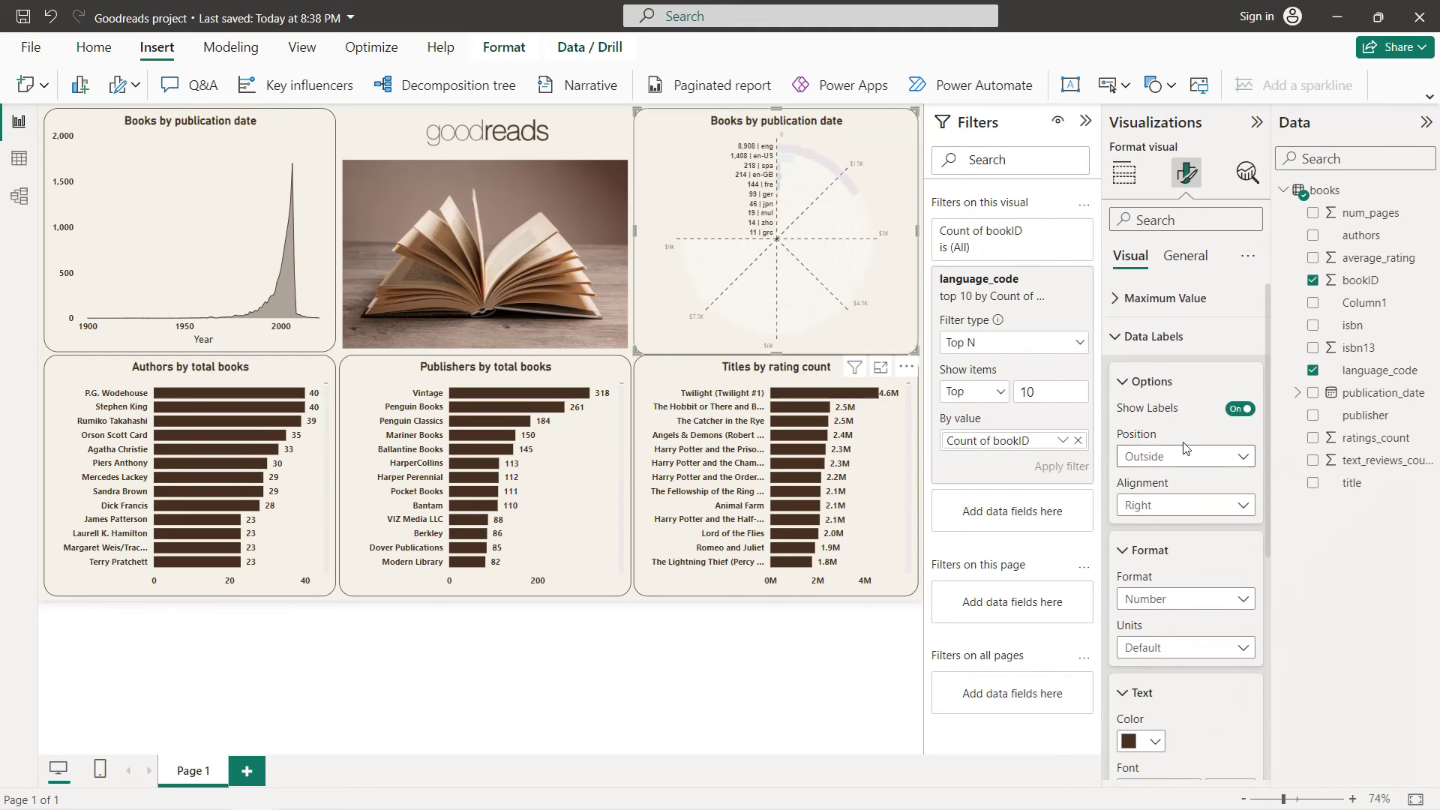
left_click(1143, 341)
- Turn off the number labels around the radial chart
left_click(1148, 377)
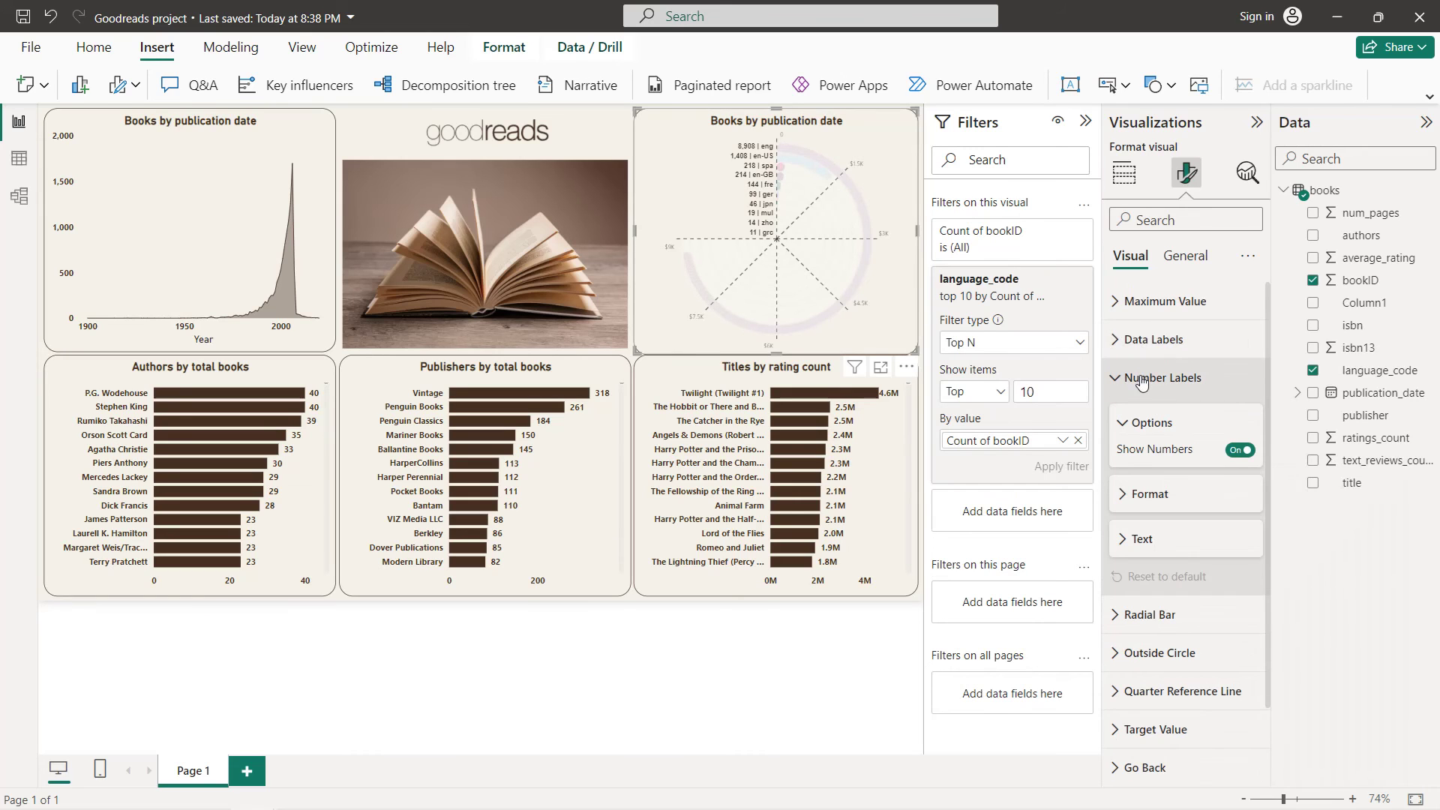
left_click(1238, 450)
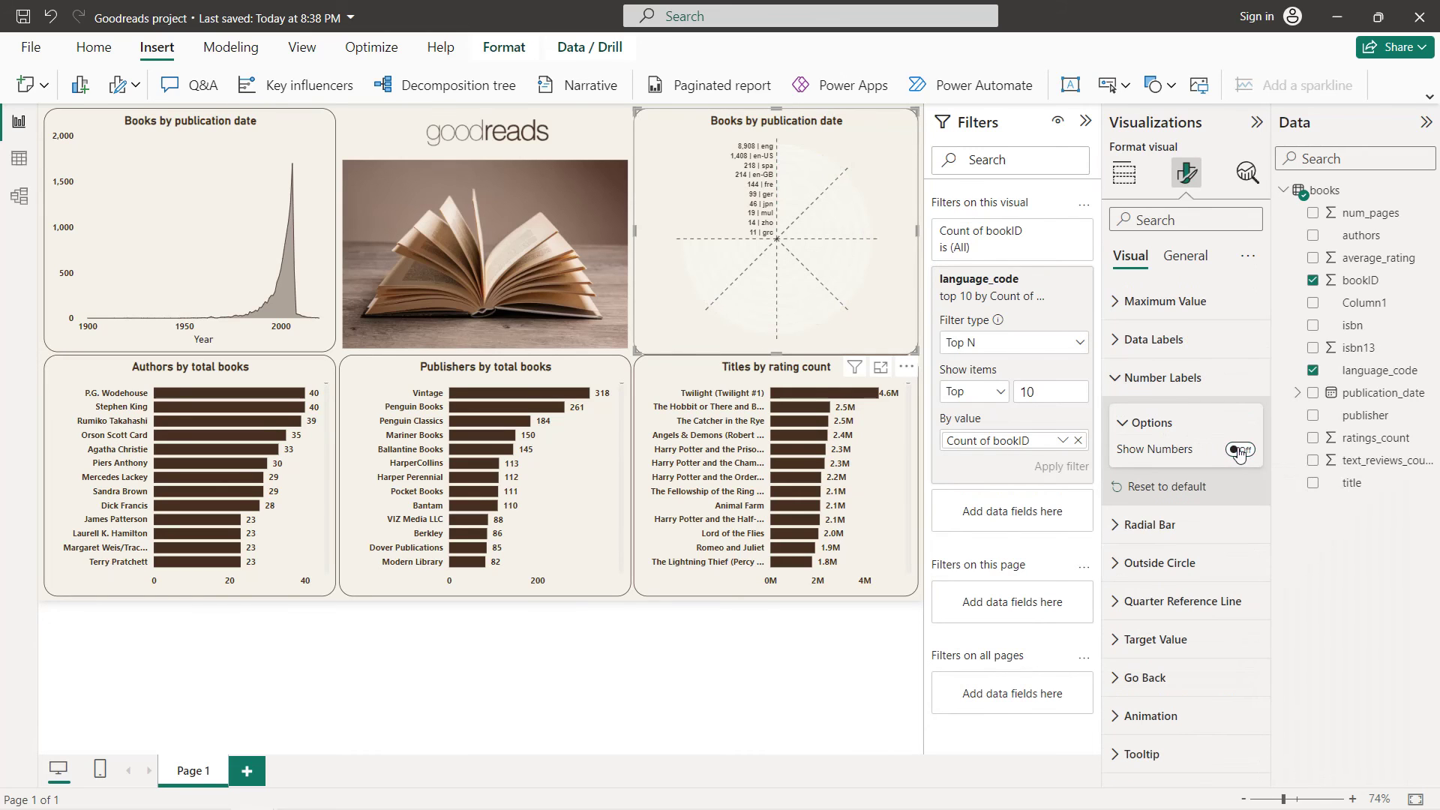
left_click(1146, 391)
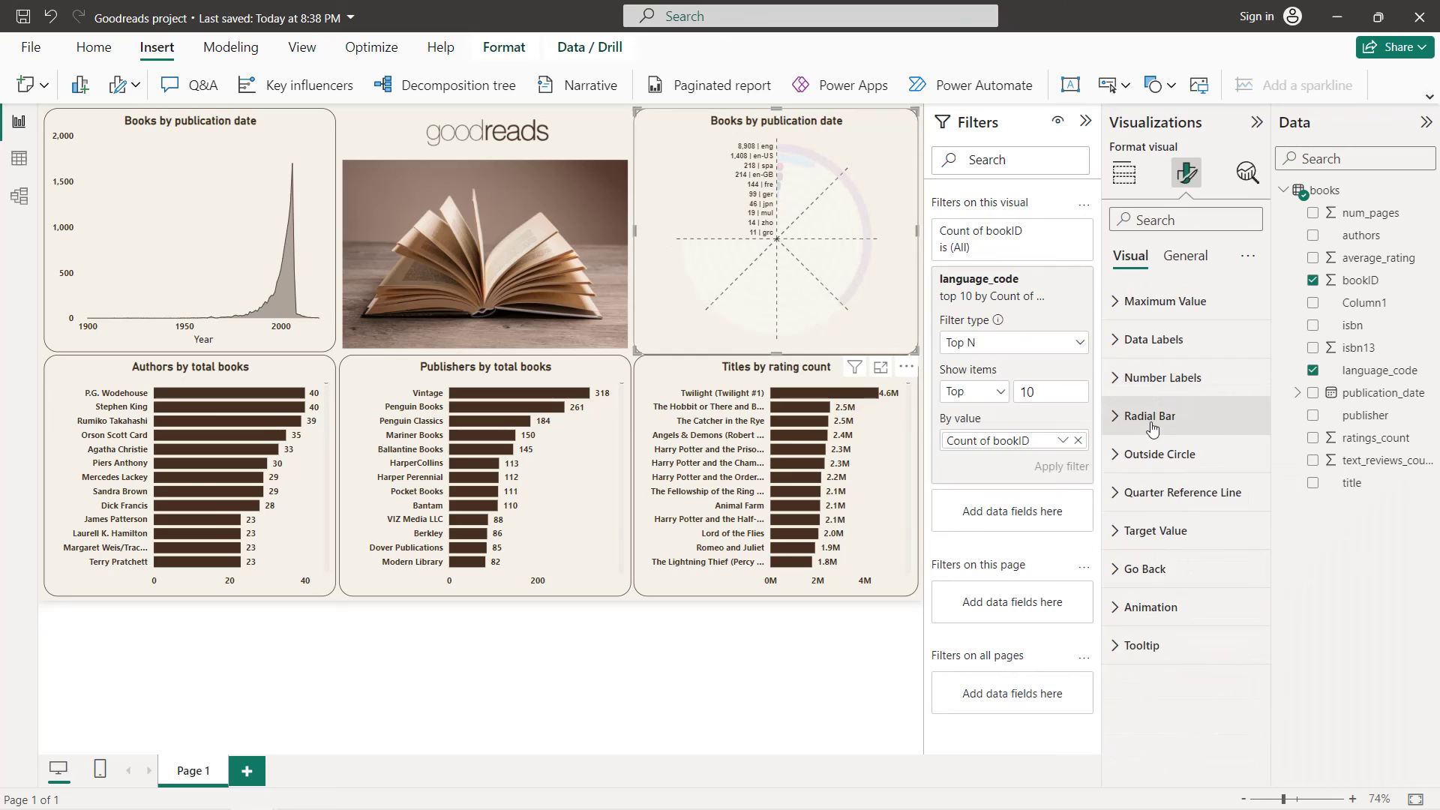
- Set the radial bars' background shadow colour to the recently used light beige
left_click(1150, 417)
scroll(1162, 450, "down", 1)
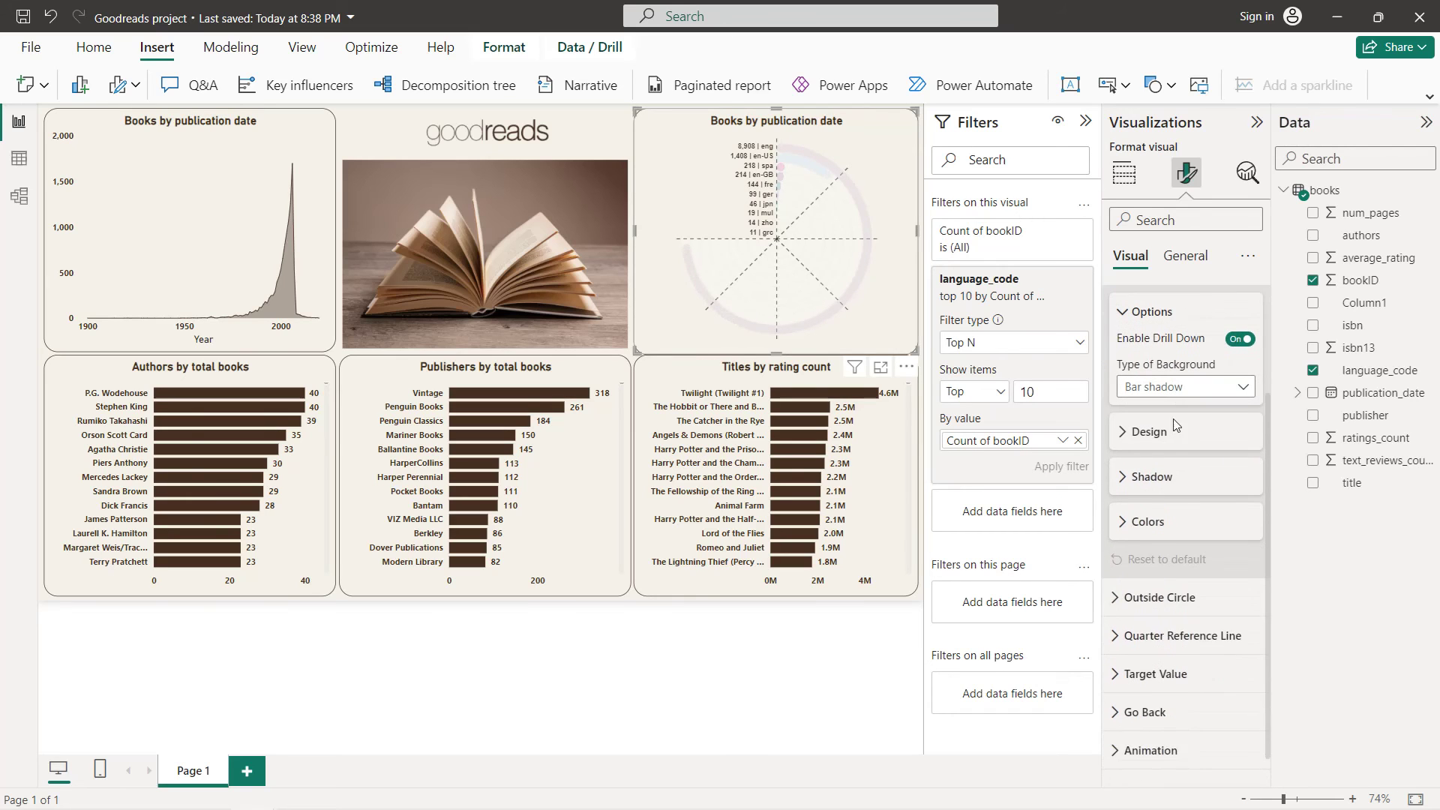
left_click(1175, 474)
scroll(1174, 474, "down", 1)
left_click(1144, 450)
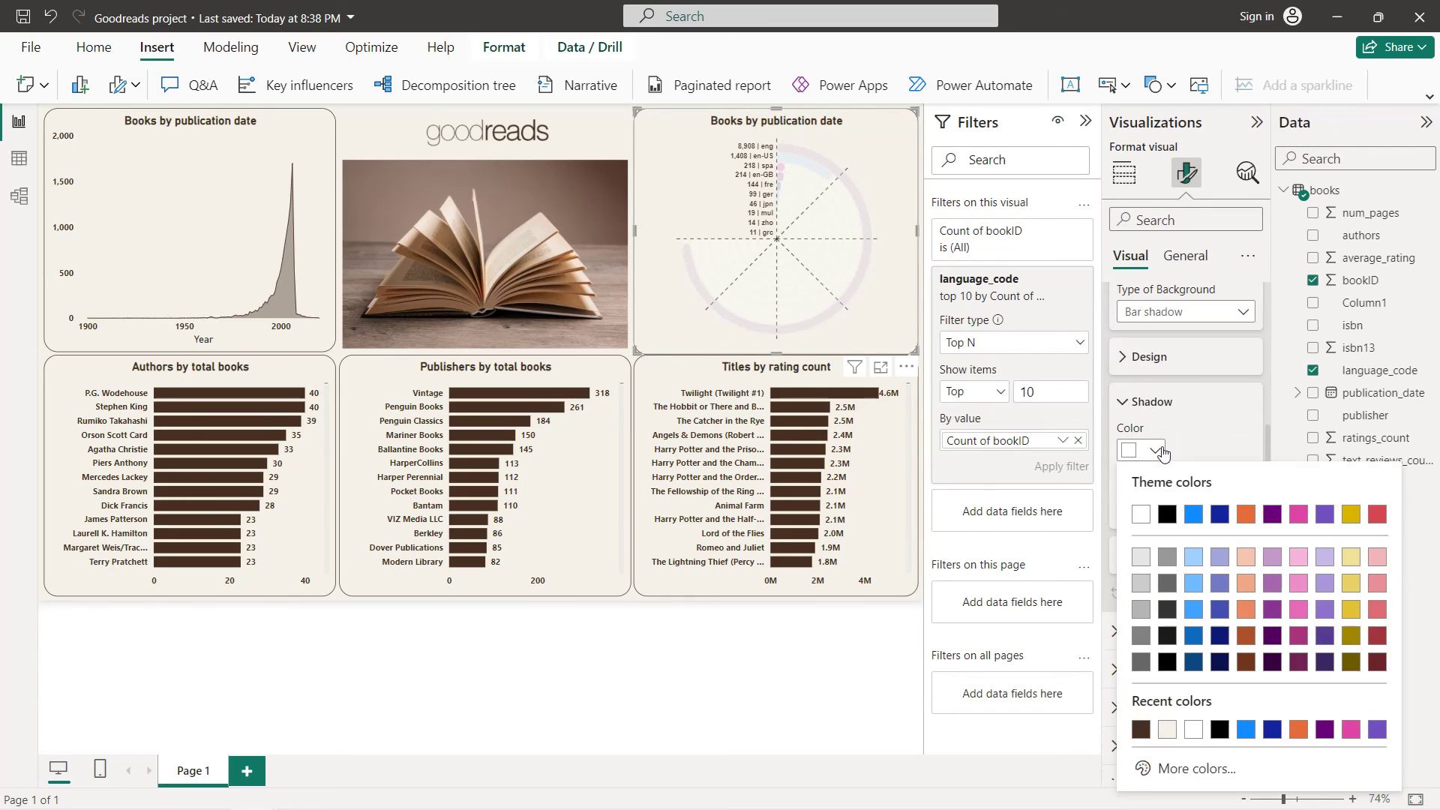
left_click(1167, 731)
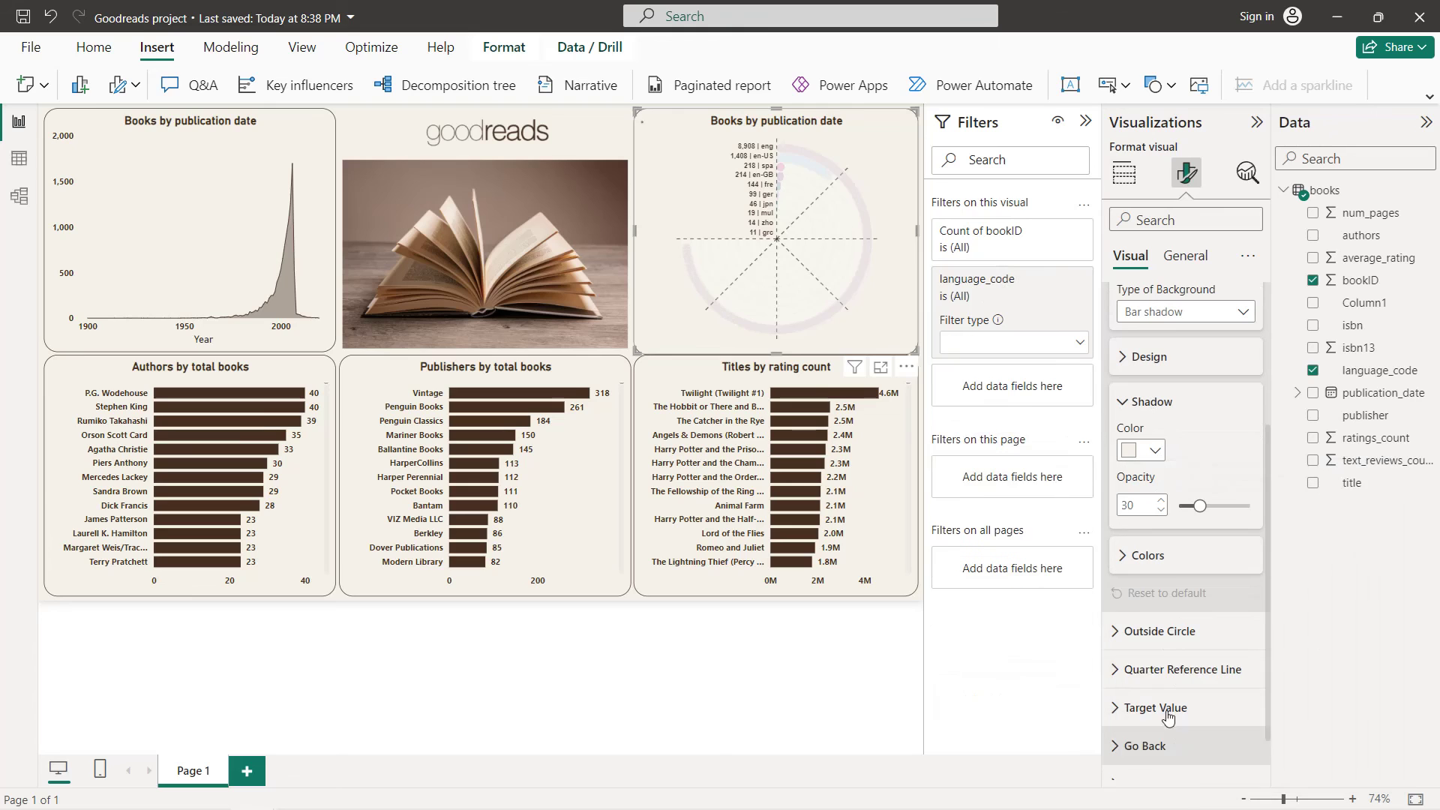
- Colour the eng, en-US, spa and en-GB radial bars the recently used dark brown
left_click(1160, 555)
scroll(1159, 557, "down", 2)
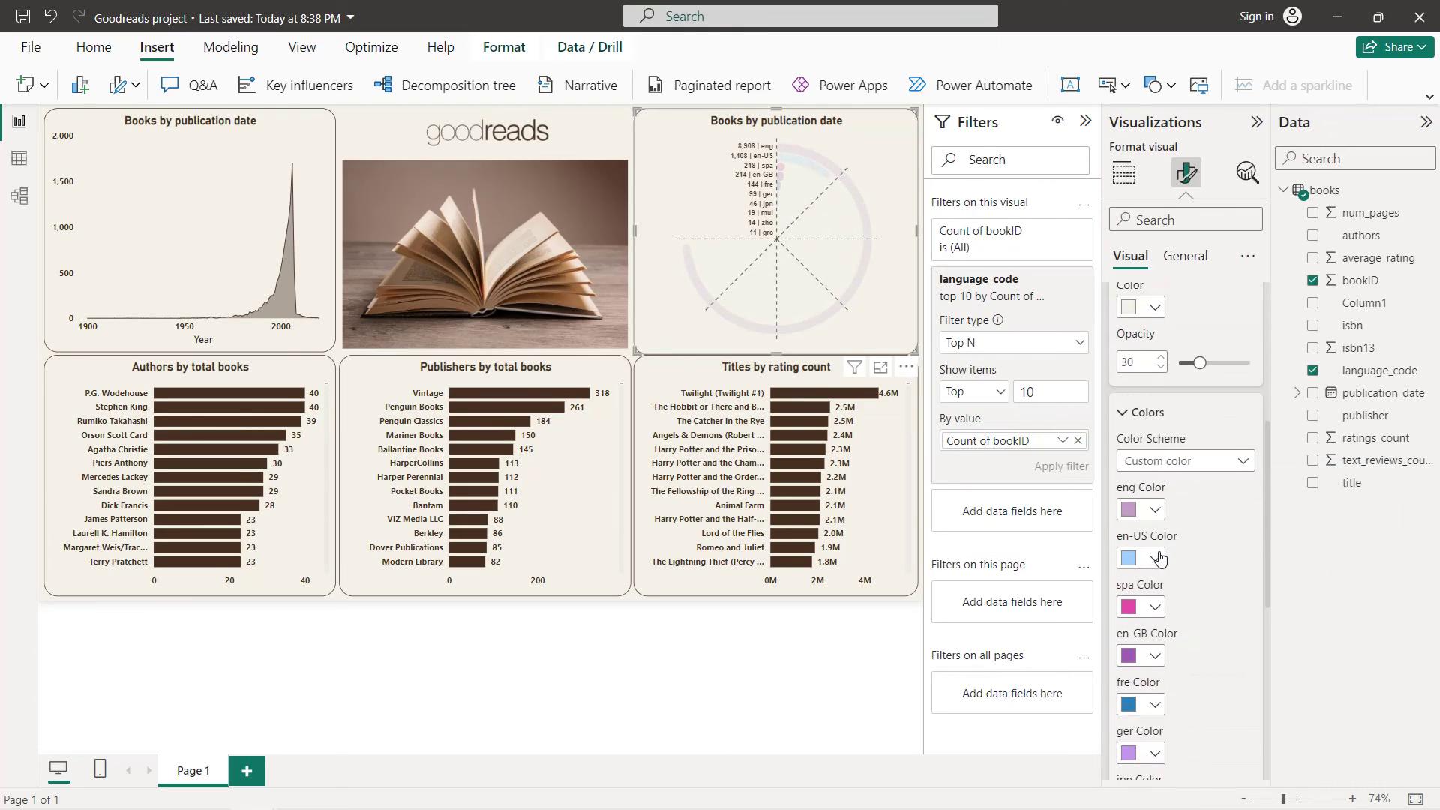
left_click(1142, 503)
left_click(1167, 423)
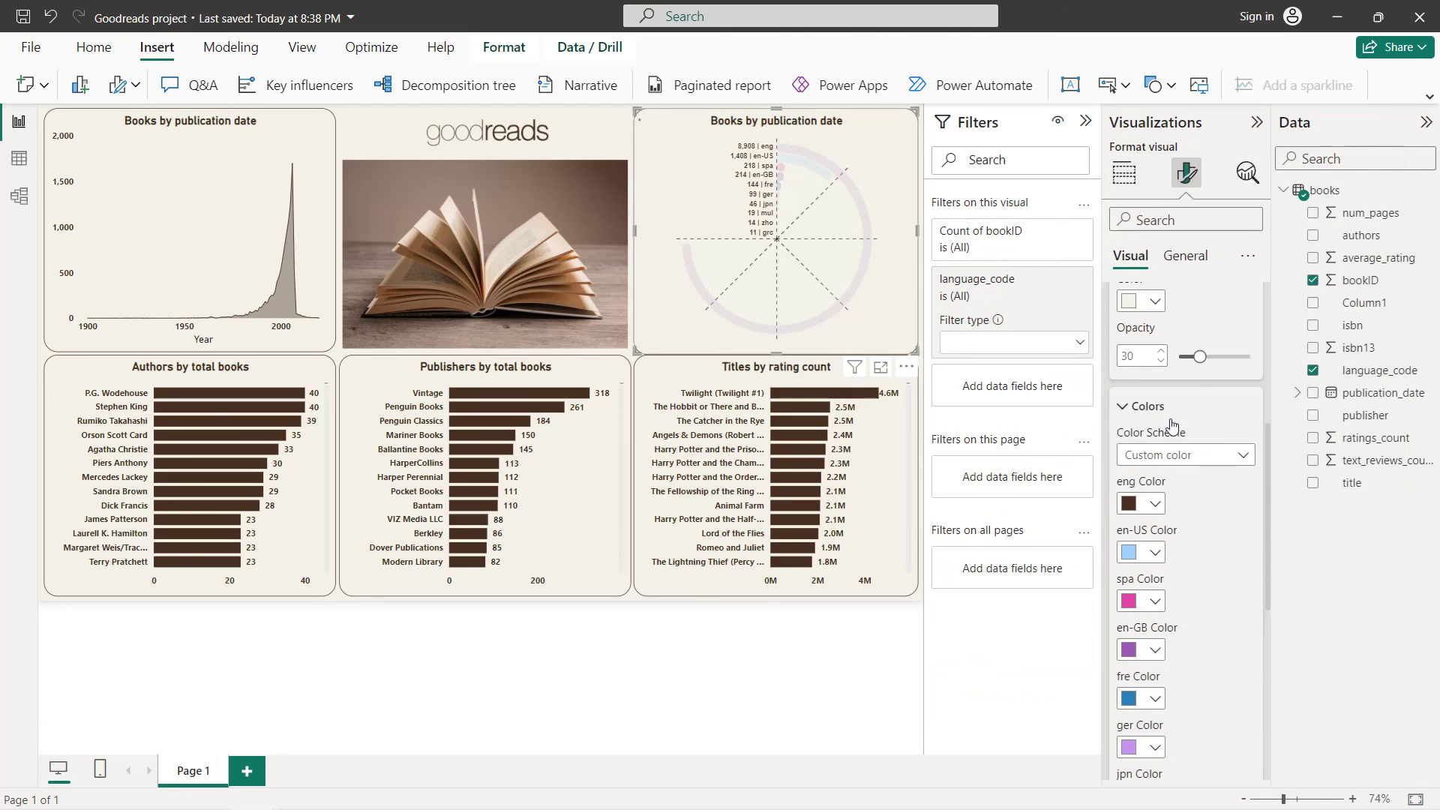
left_click(1151, 552)
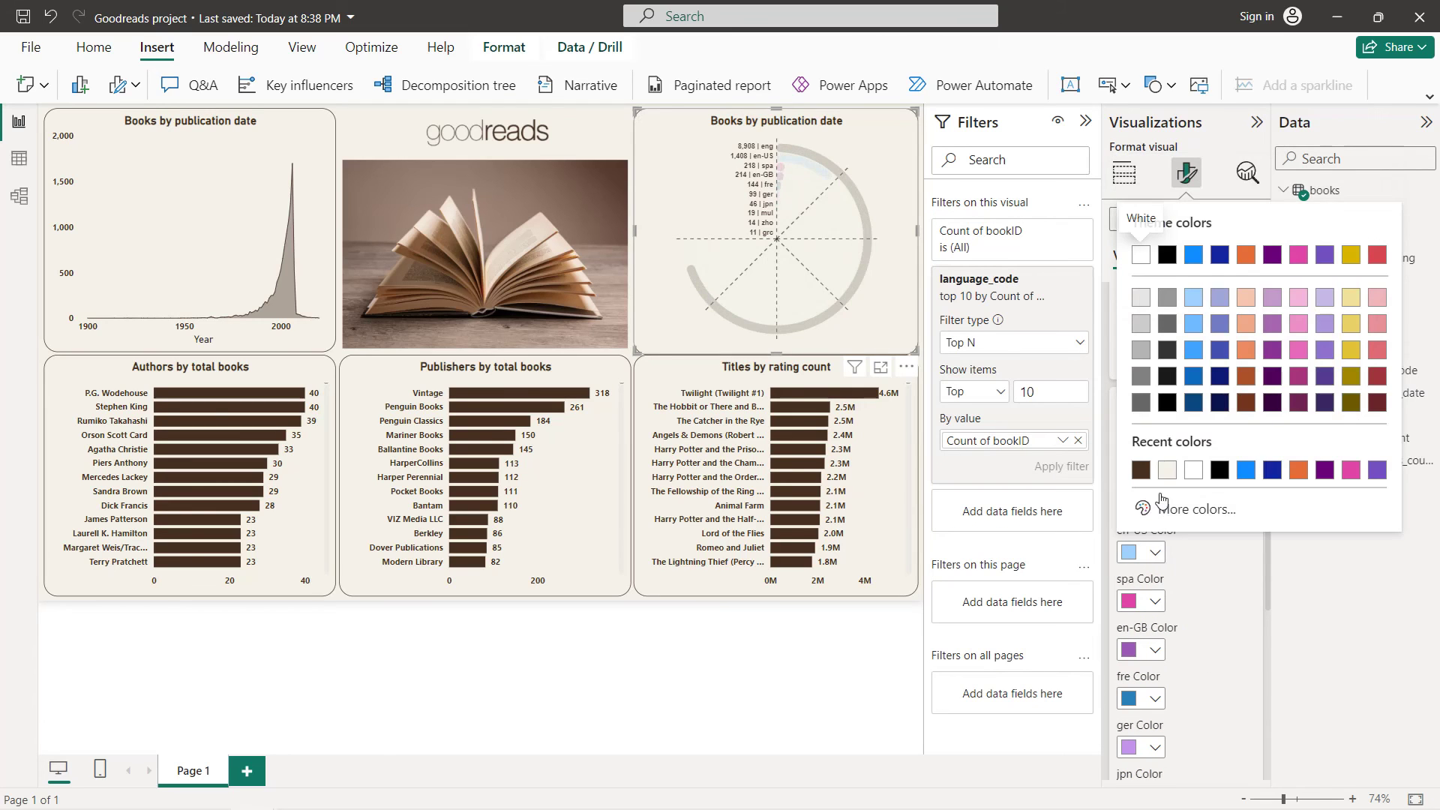
left_click(1142, 477)
left_click(1147, 601)
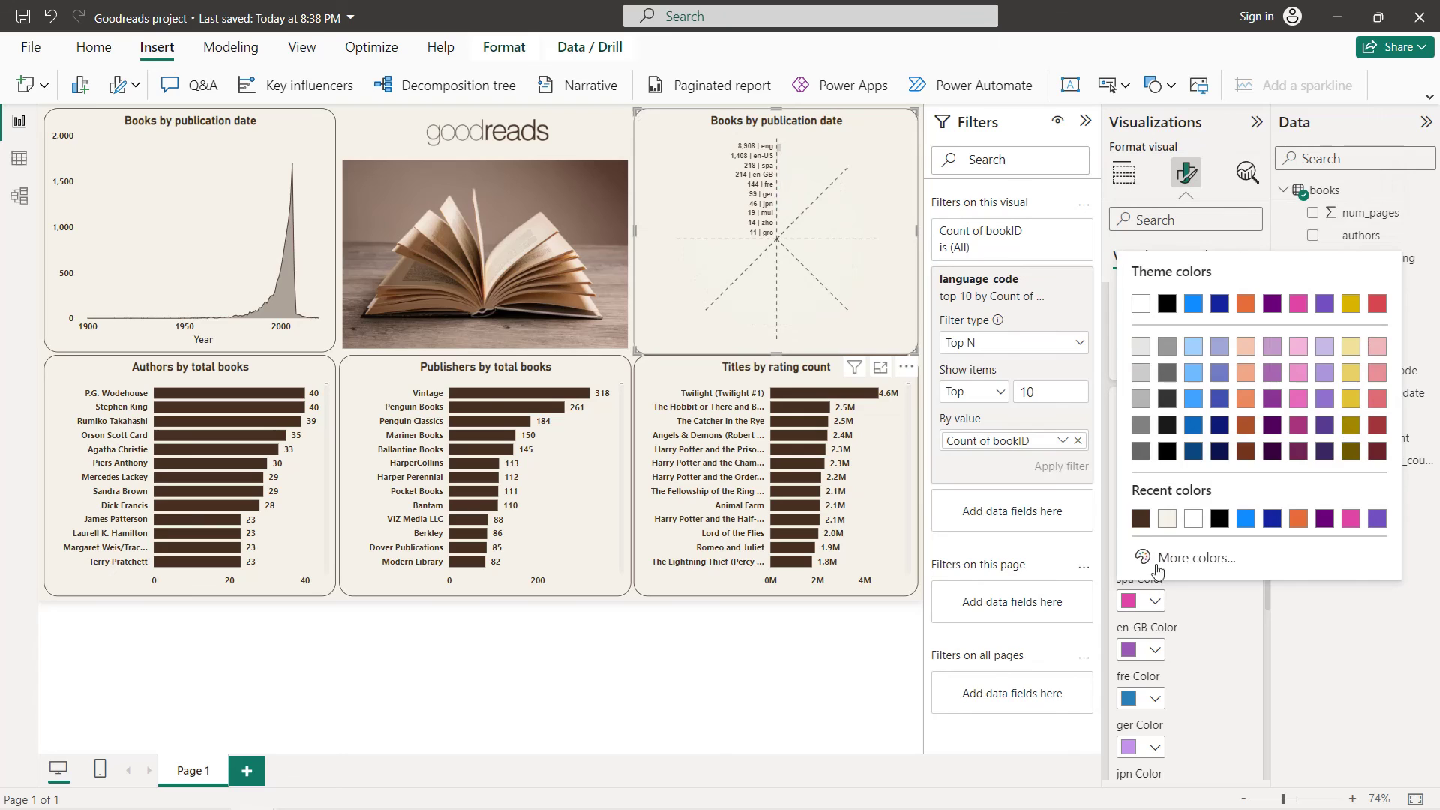
left_click(1144, 523)
left_click(1152, 649)
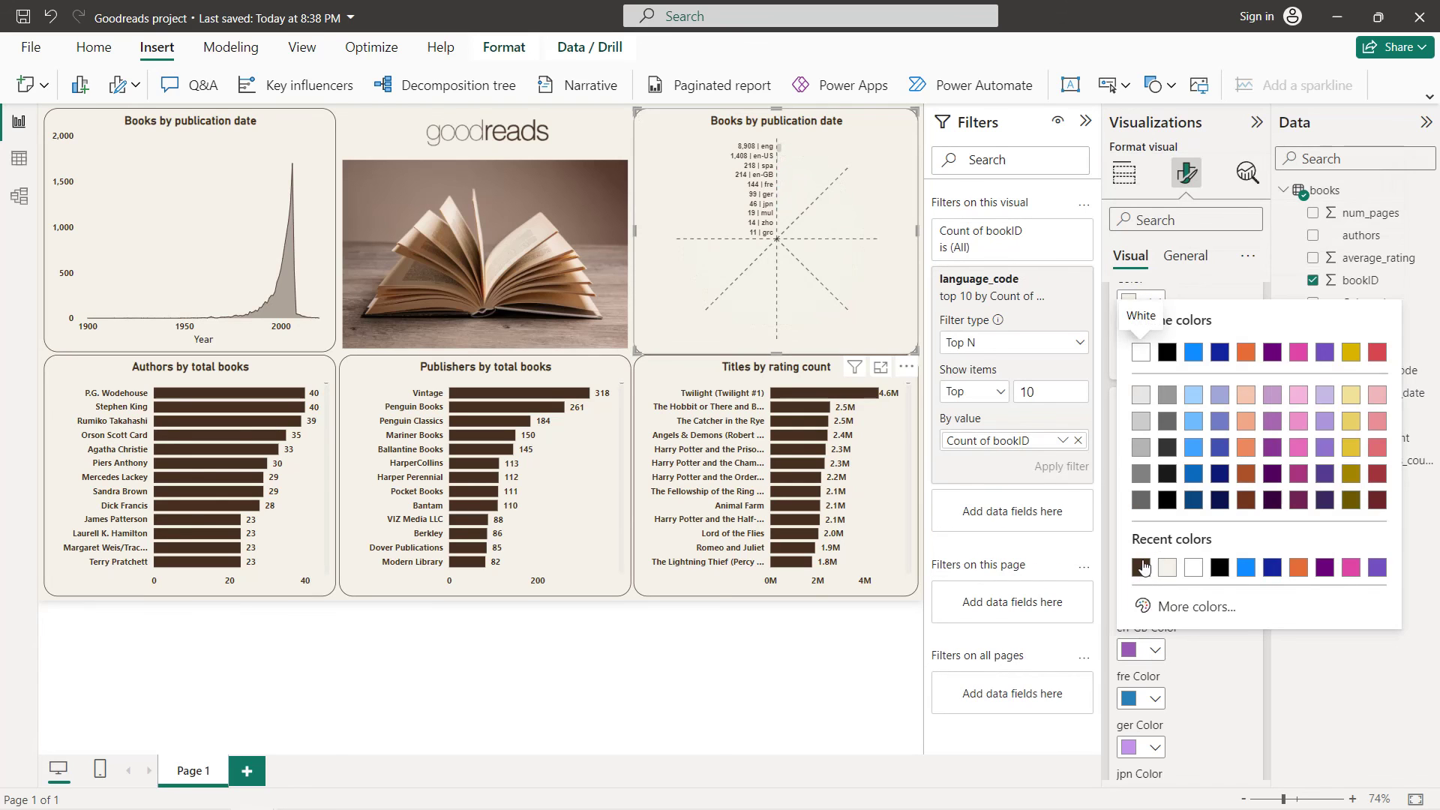
left_click(1141, 568)
- Colour the fre, ger, jpn, mul, zho and grc radial bars the same recently used dark brown
scroll(1143, 568, "down", 3)
left_click(1152, 474)
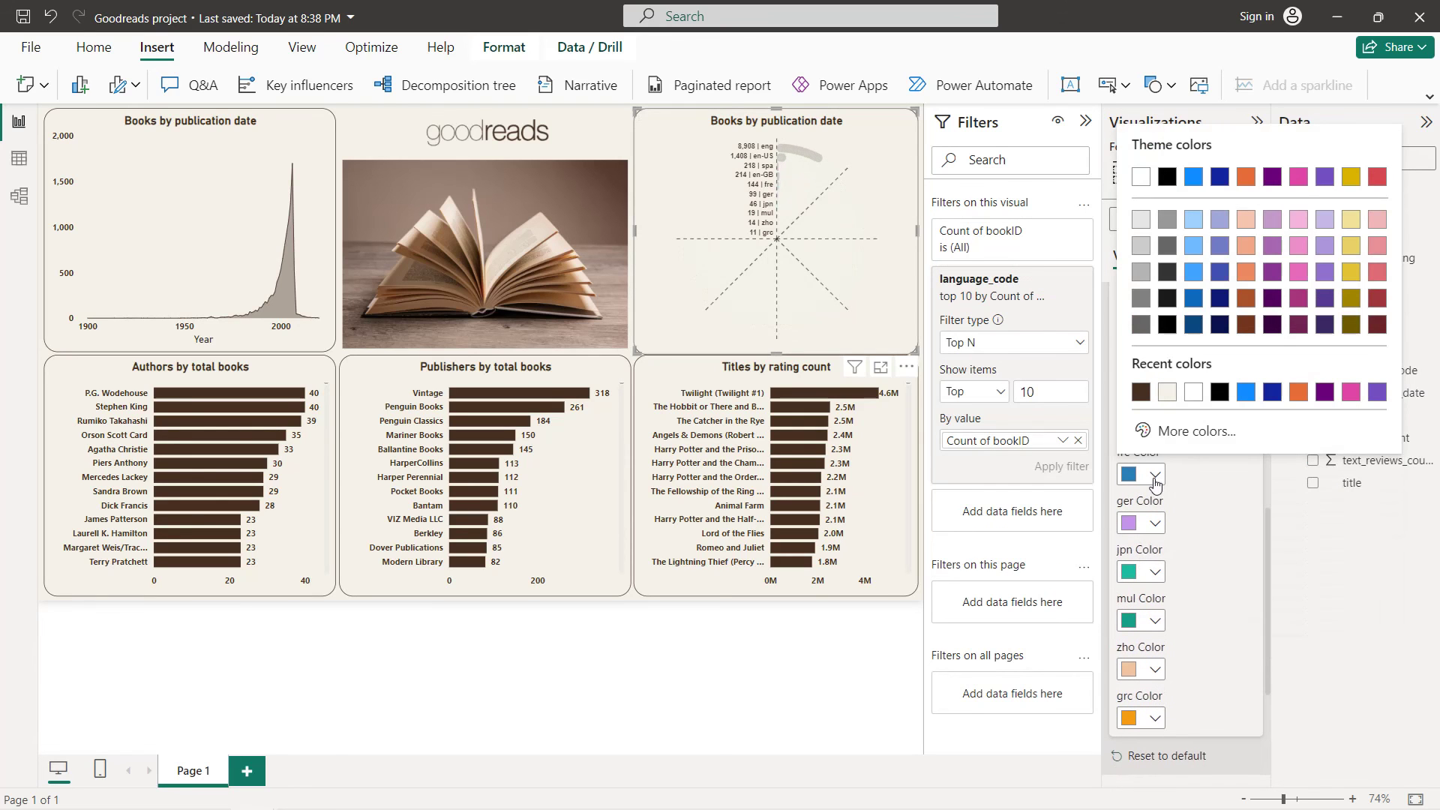
left_click(1141, 392)
left_click(1156, 523)
left_click(1141, 441)
left_click(1155, 574)
left_click(1142, 489)
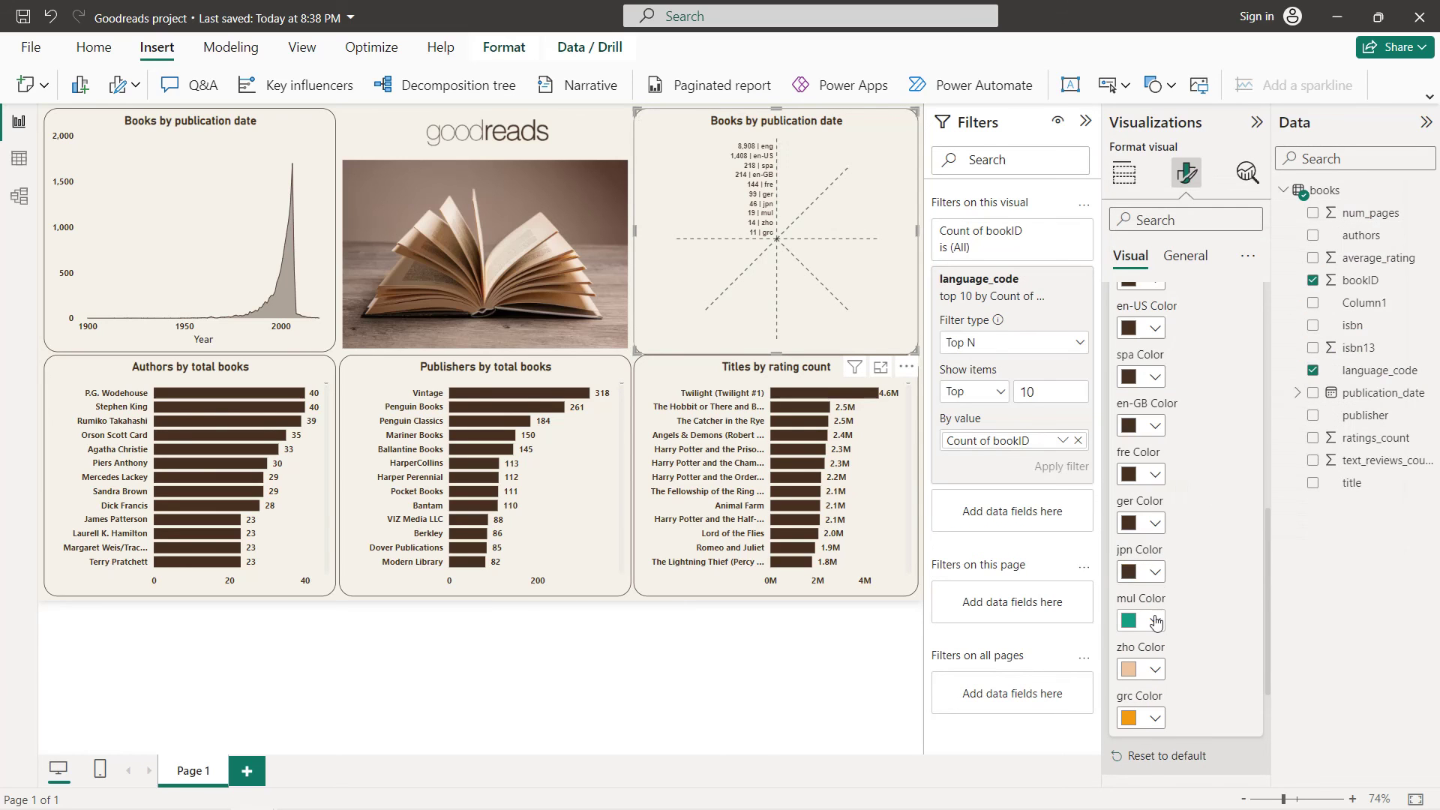
left_click(1155, 620)
left_click(1141, 538)
left_click(1155, 669)
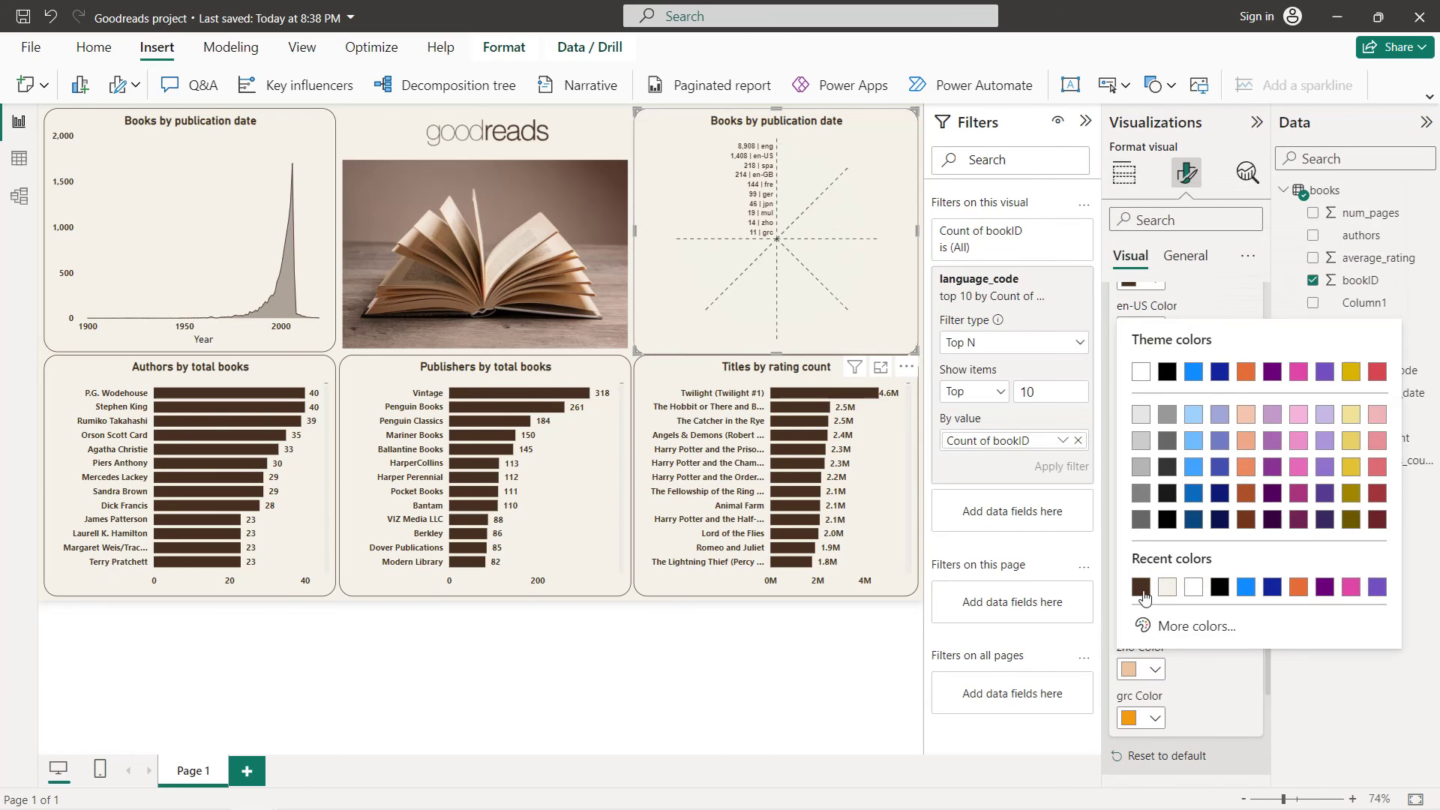
left_click(1141, 587)
left_click(1155, 718)
left_click(1141, 636)
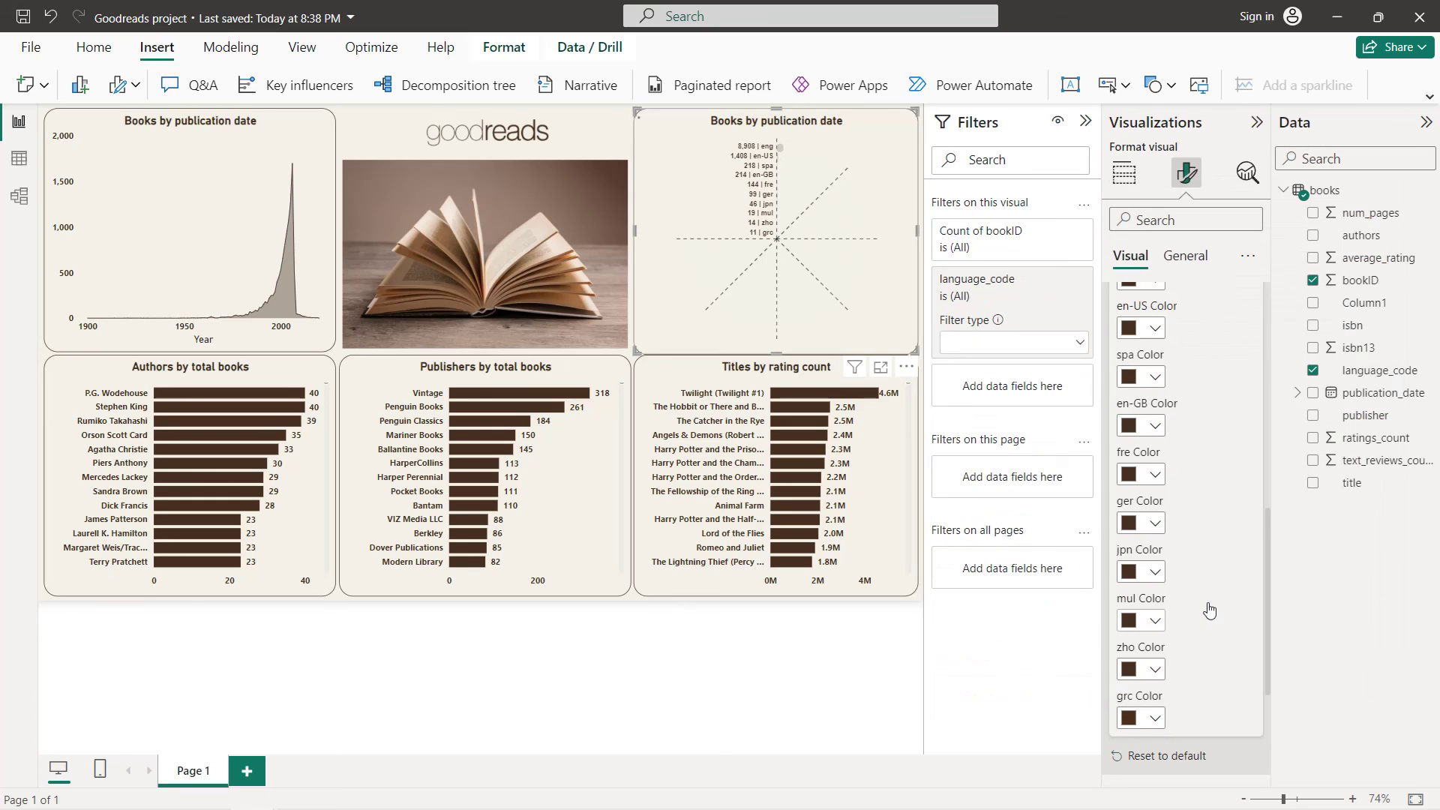
- Set the radial bars' starting opacity to 100
scroll(1159, 446, "up", 5)
left_click(1159, 446)
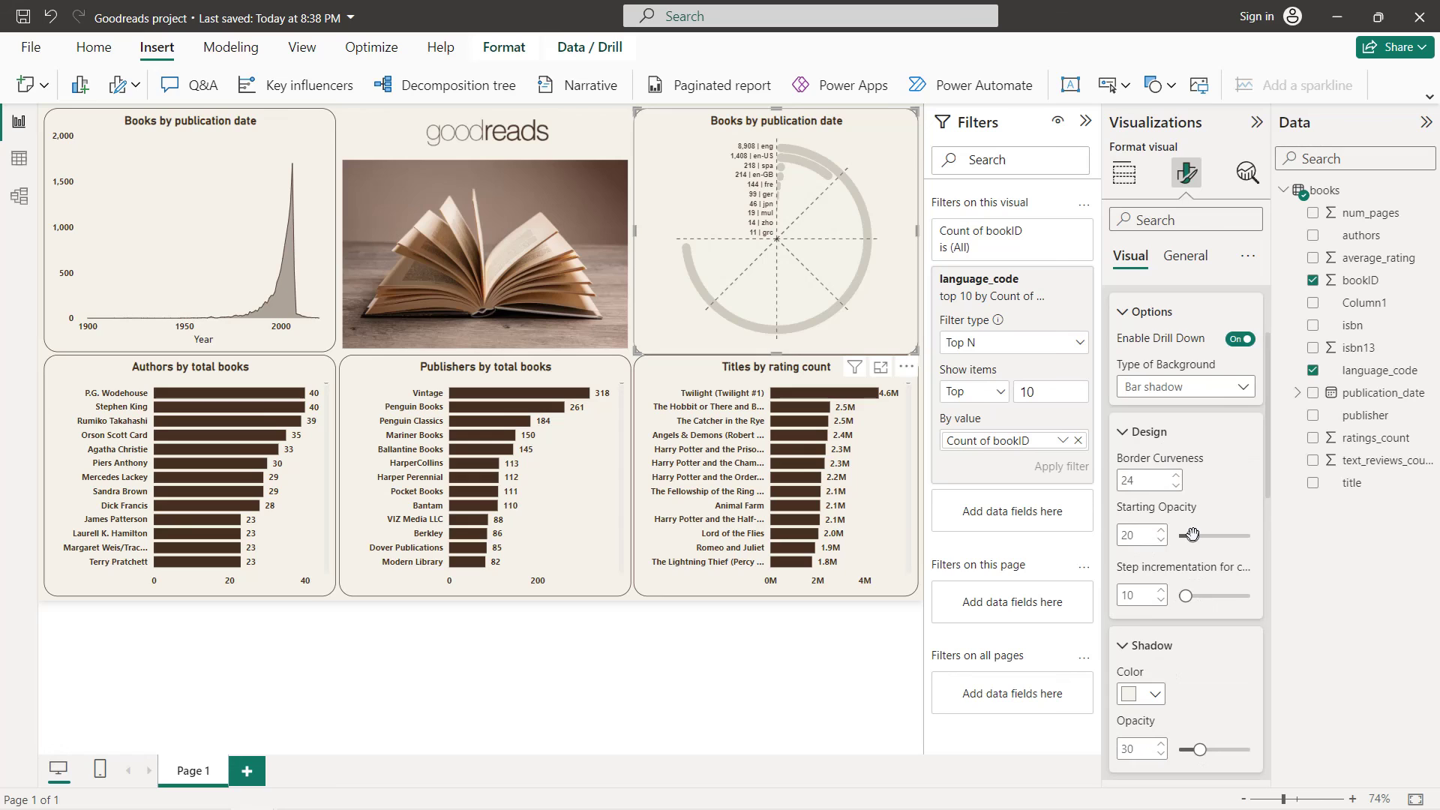
left_click_drag(1193, 535, 1270, 537)
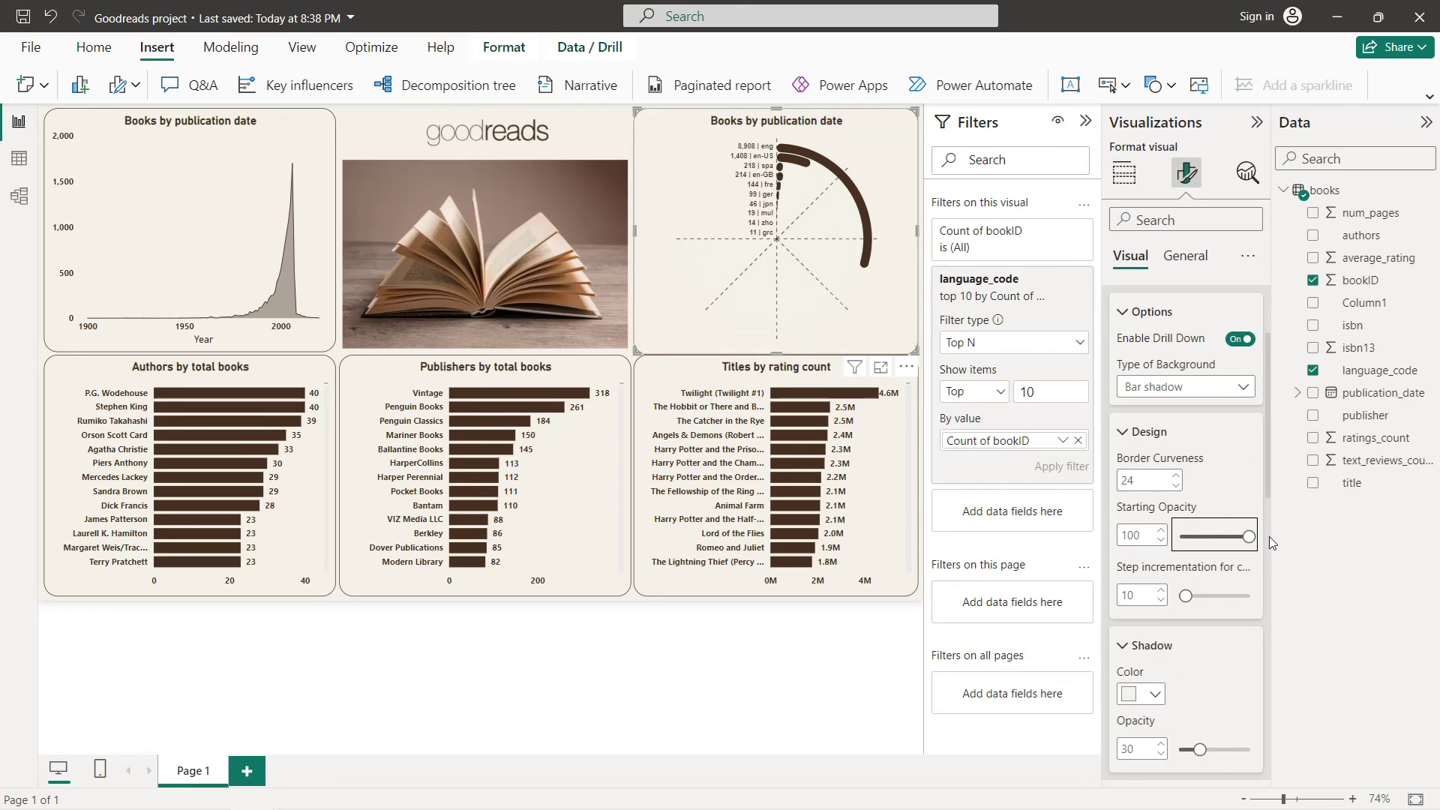
- Turn off the quarter reference lines in the radial chart
scroll(1211, 453, "up", 3)
left_click(1150, 417)
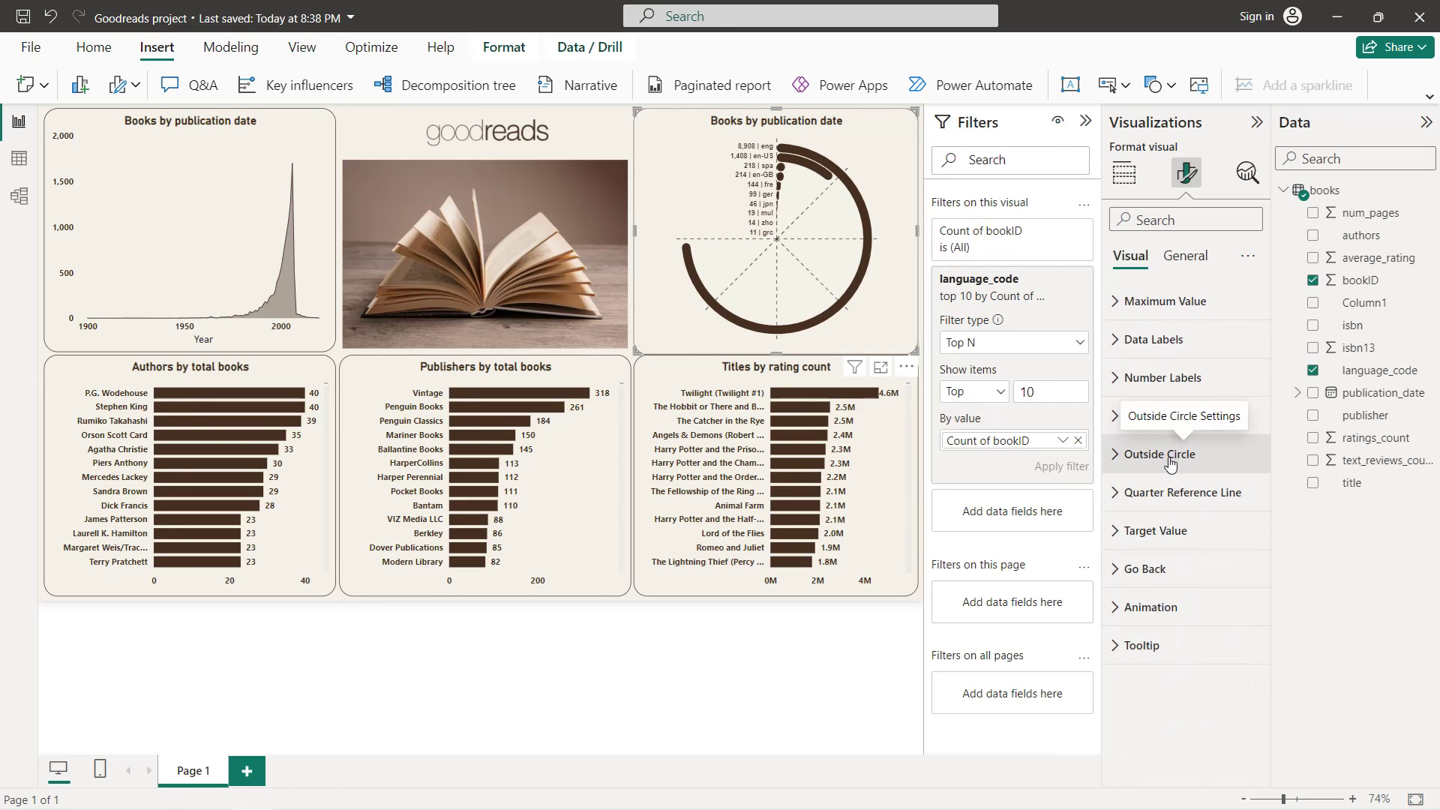
left_click(1186, 492)
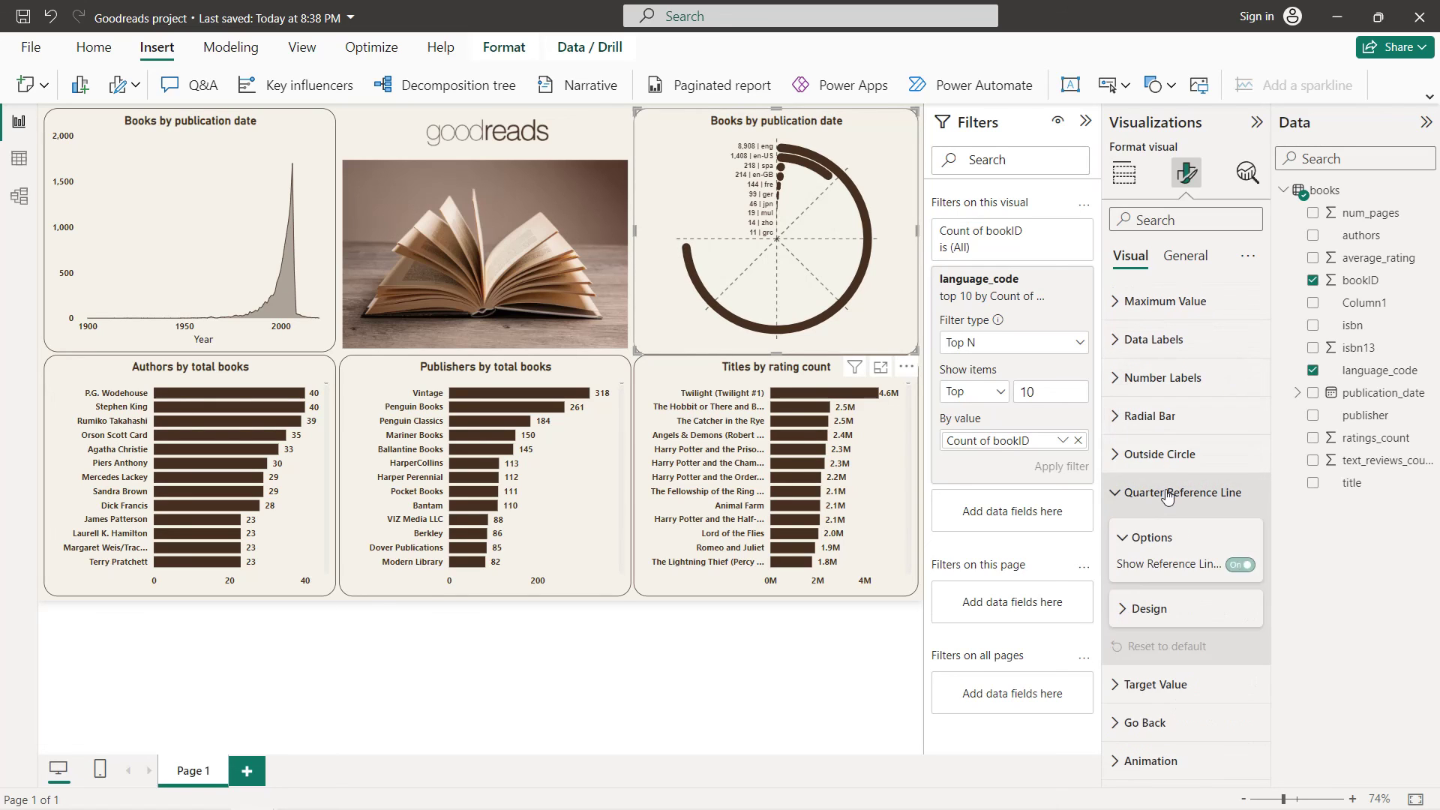
left_click(1238, 566)
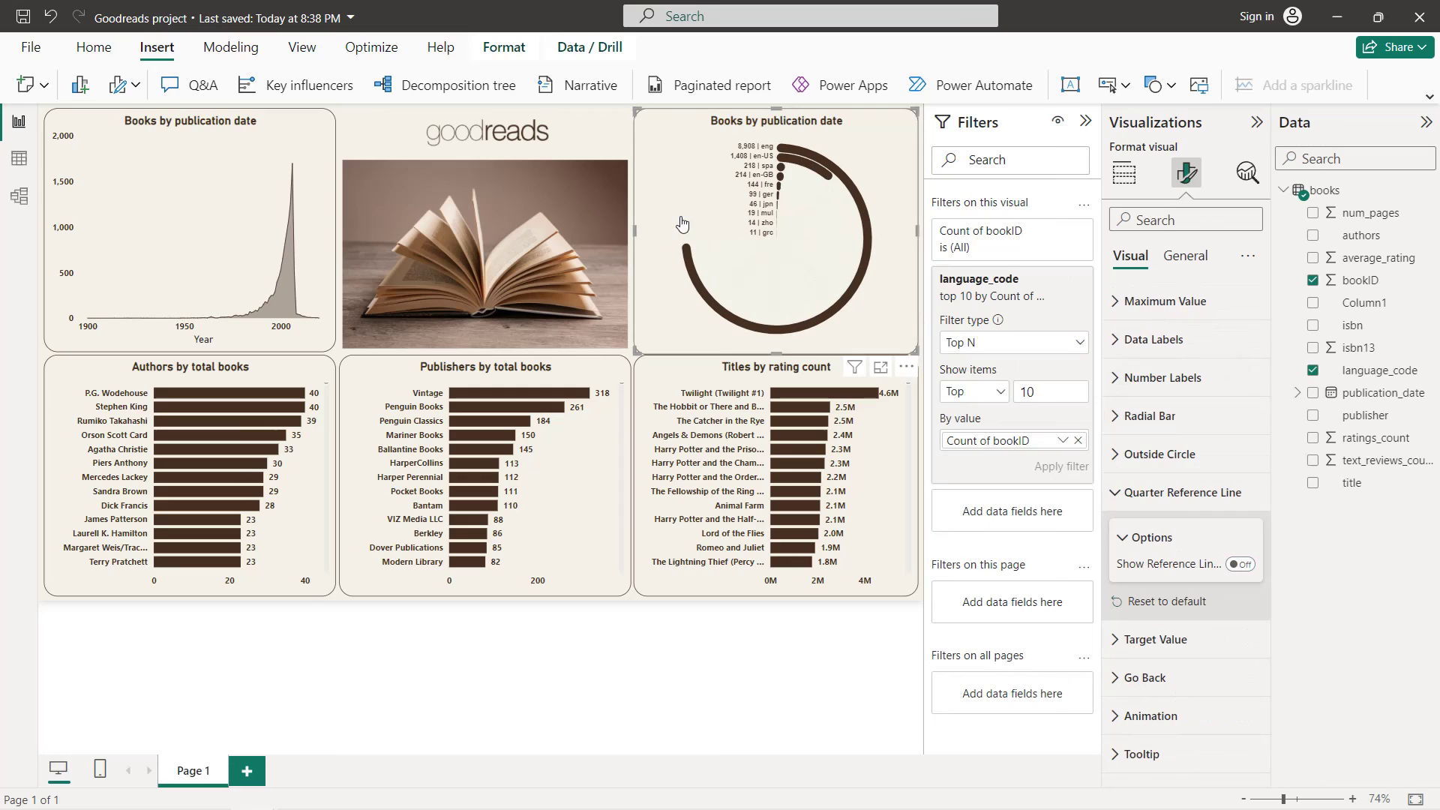
- Change the radial chart's title text to "Top 10 language codes"
left_click(1139, 183)
left_click(1185, 172)
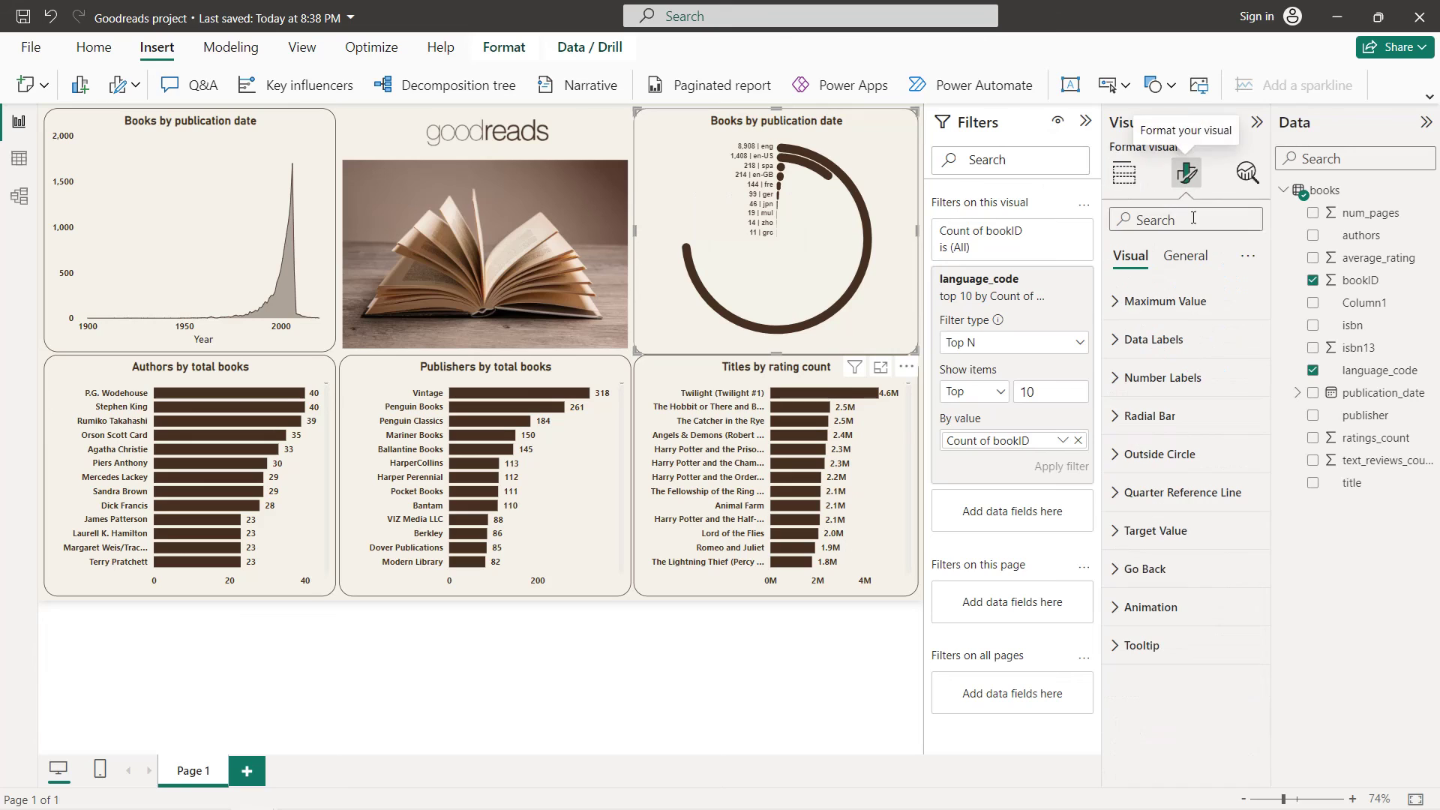
left_click(1186, 256)
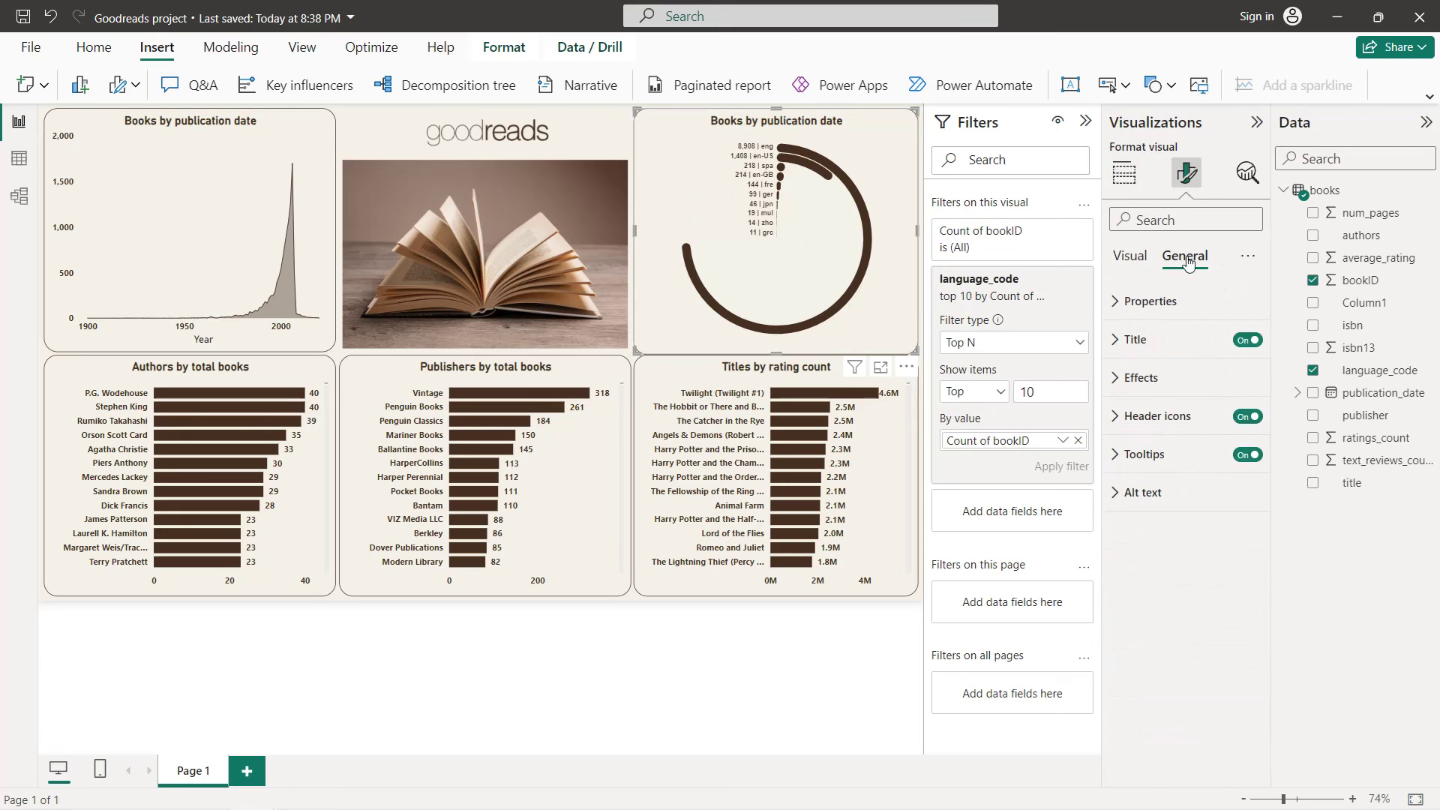
left_click(1179, 339)
triple_click(1173, 431)
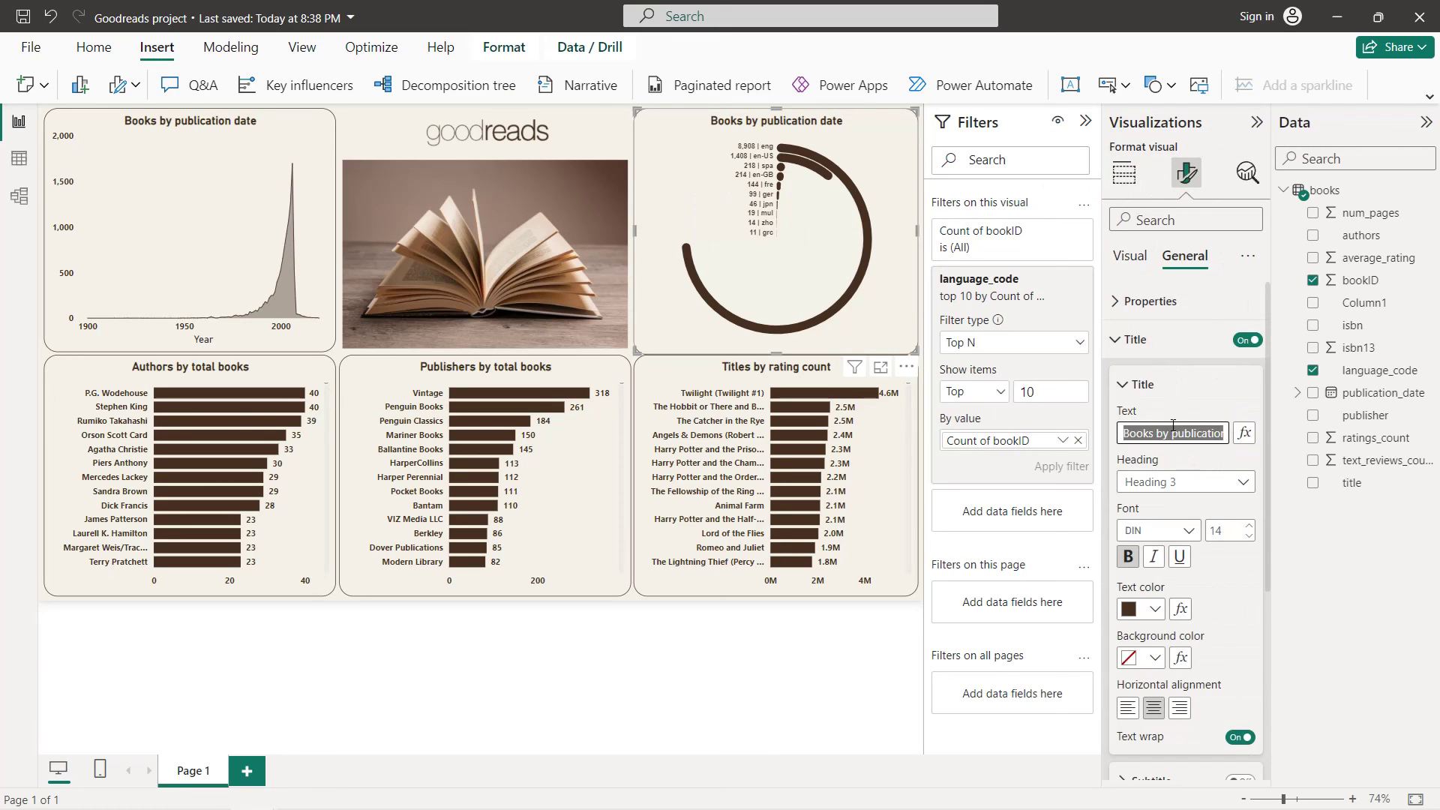
type("Top 10 ")
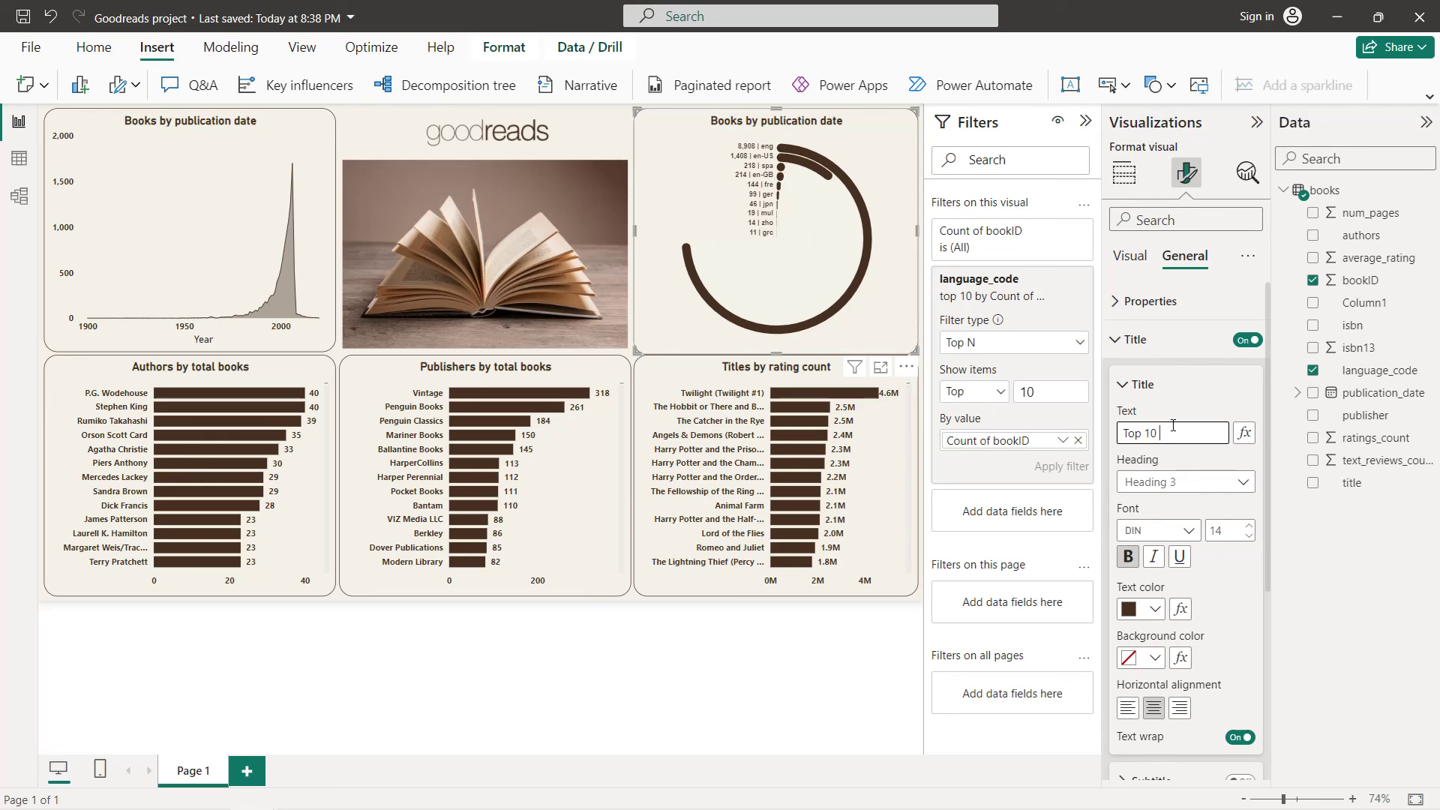
type("language codes")
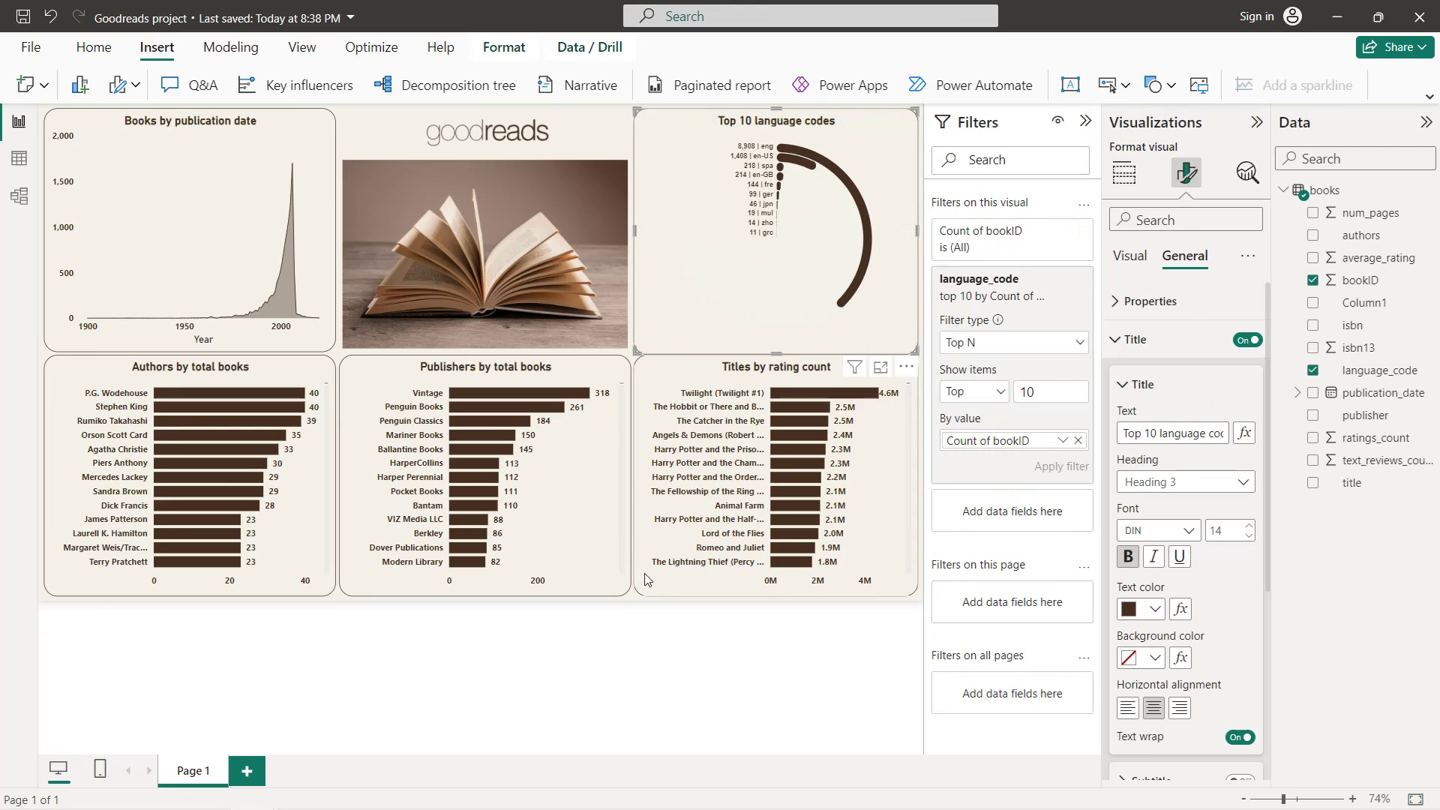
- Collapse the Filters, Visualizations and Data panes and deselect the radial chart to show the whole dashboard
left_click(1085, 121)
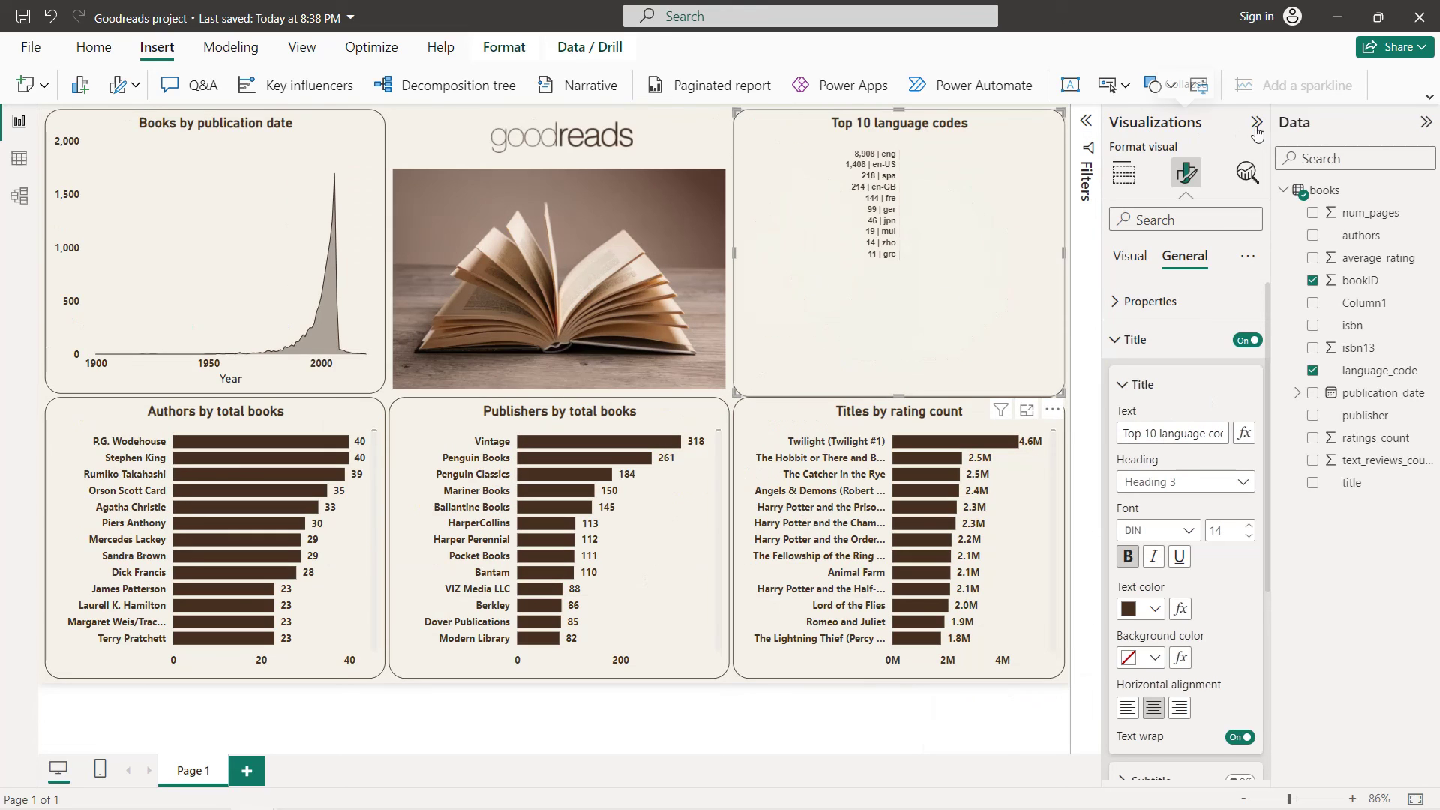
left_click(1256, 123)
left_click(1426, 121)
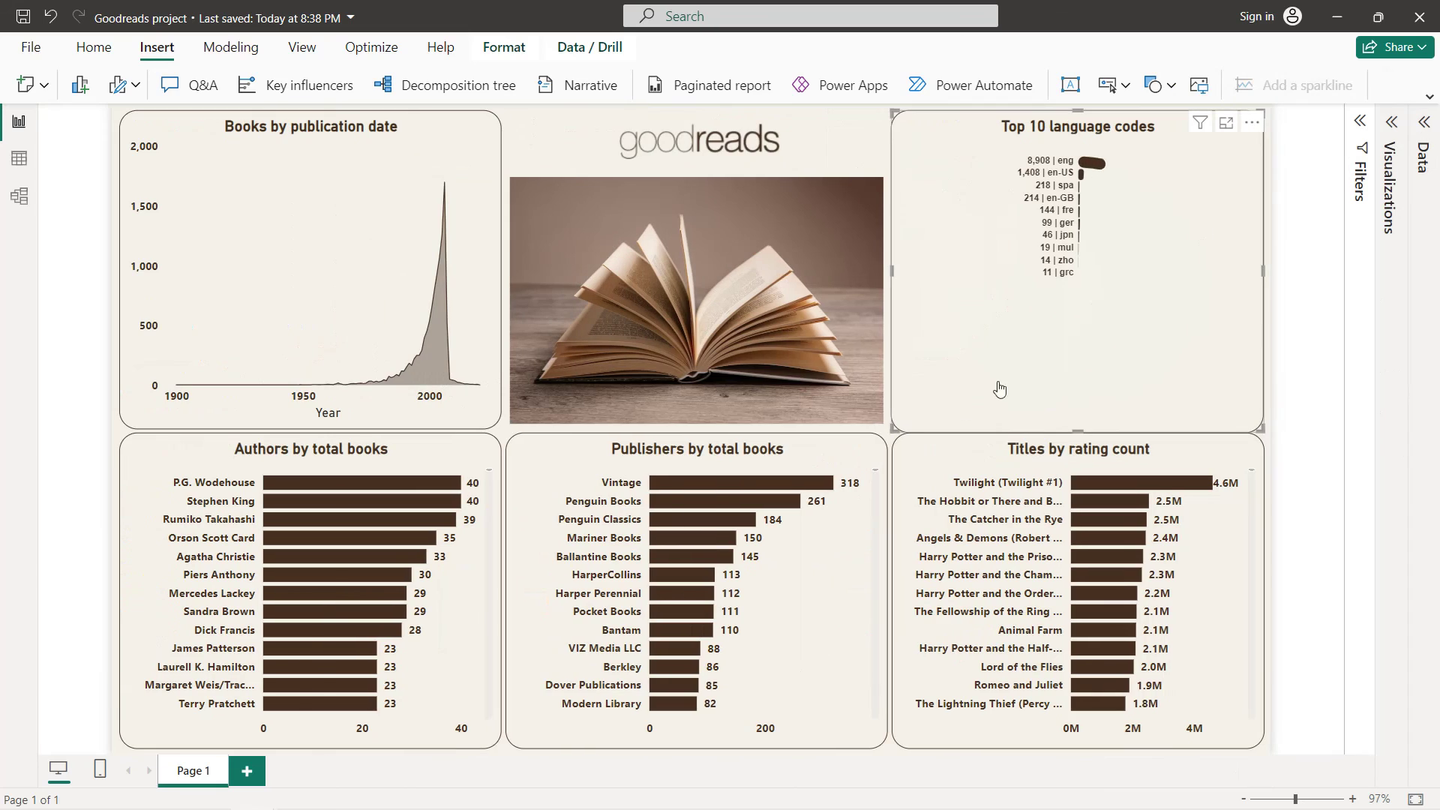
left_click(888, 437)
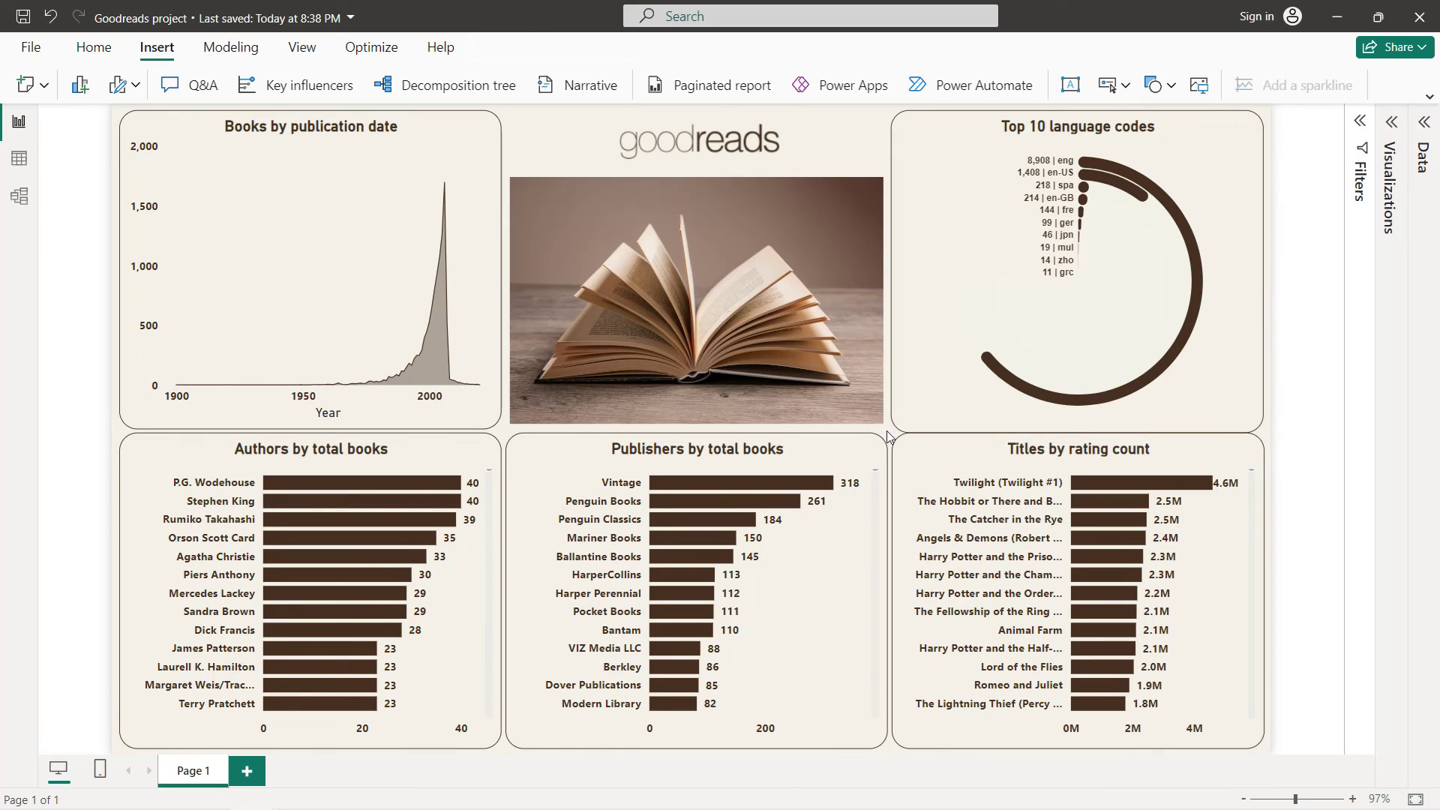